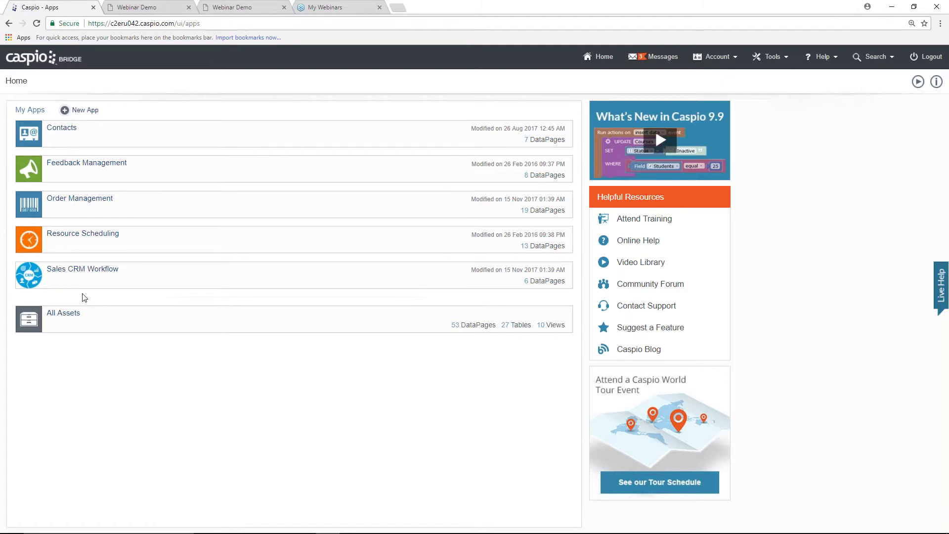
# - Open the Sales CRM Workflow app and look over its list of DataPages
pyautogui.click(54, 281)
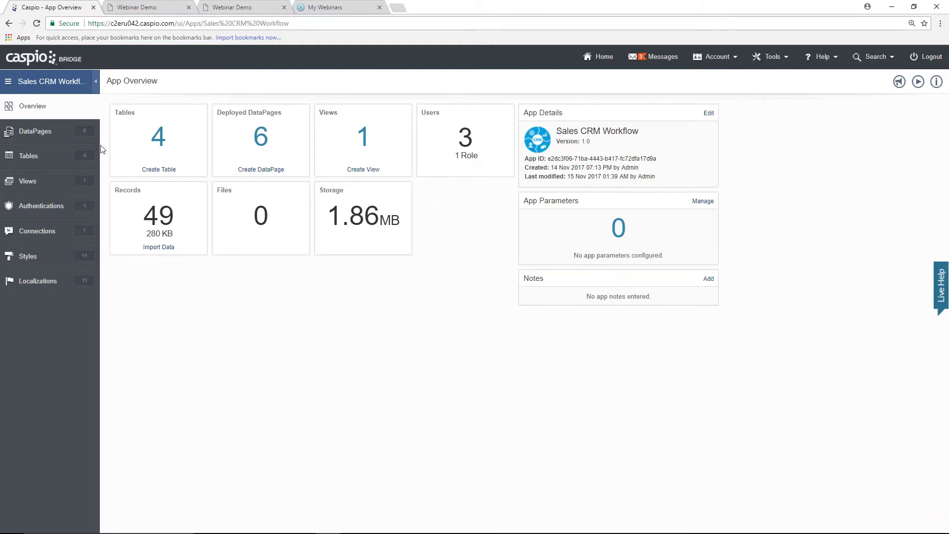
pyautogui.click(34, 131)
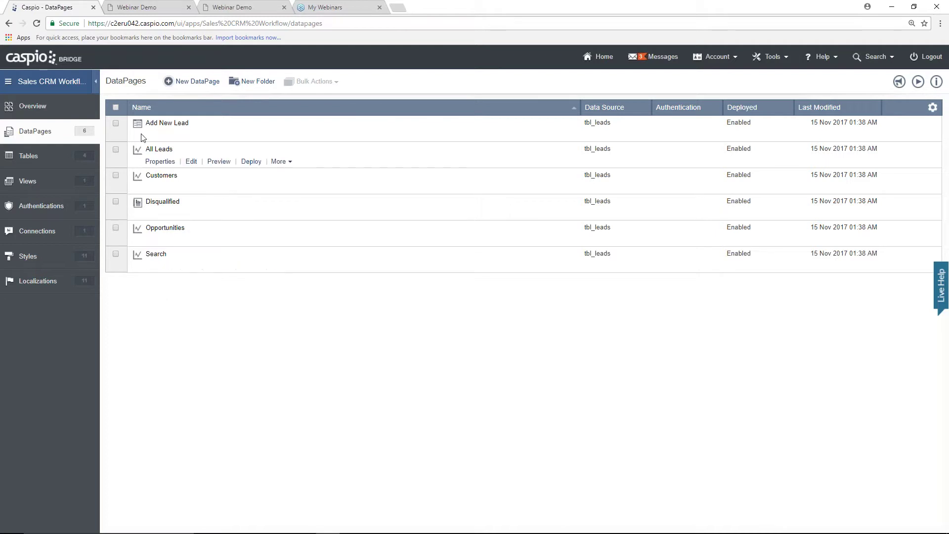
pyautogui.moveTo(163, 151)
pyautogui.moveTo(166, 181)
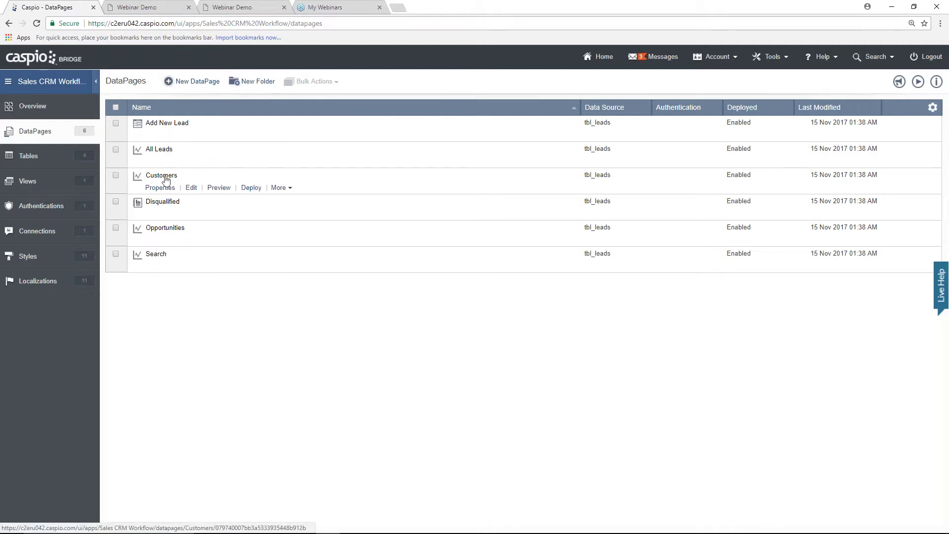
# - Preview the Add New Lead DataPage, try the Lead Status option Opportunity on the form, and close the preview
pyautogui.moveTo(165, 134)
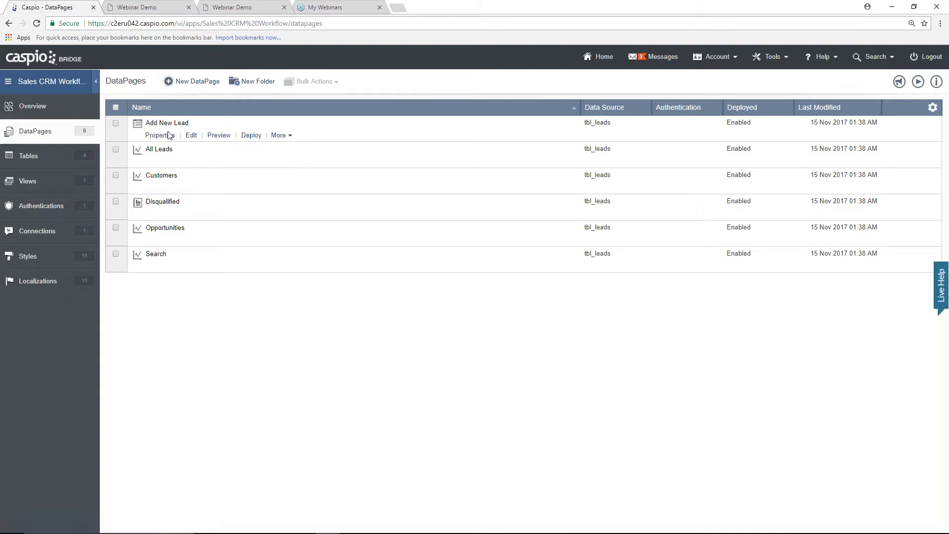
pyautogui.click(170, 134)
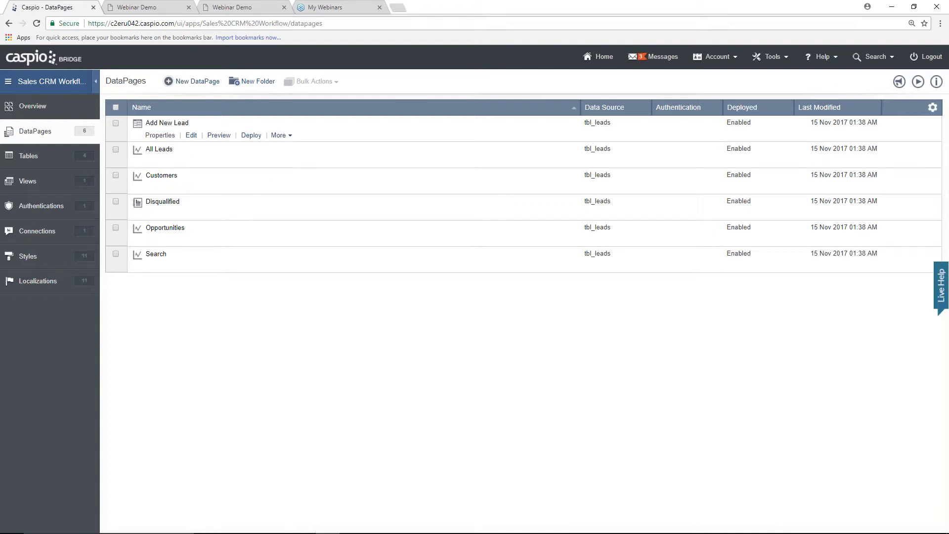
pyautogui.click(219, 135)
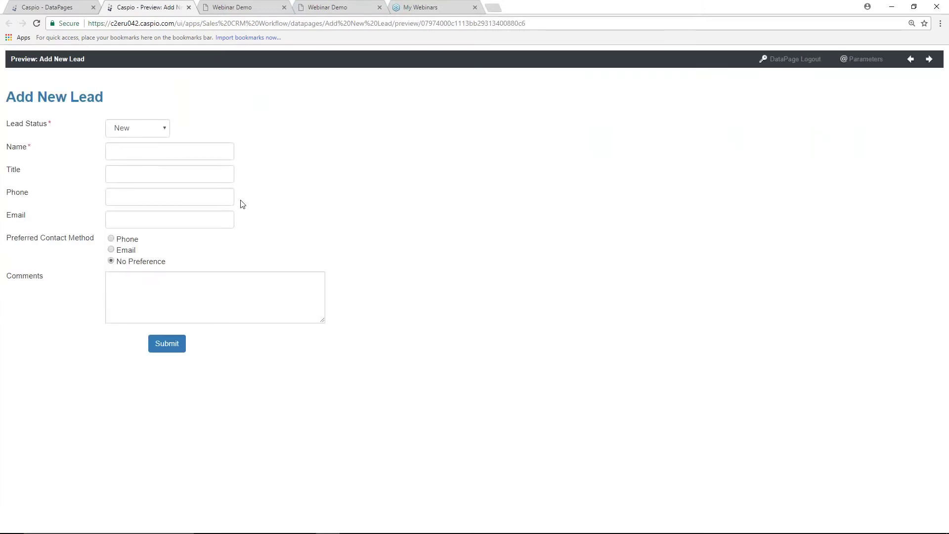
pyautogui.click(161, 132)
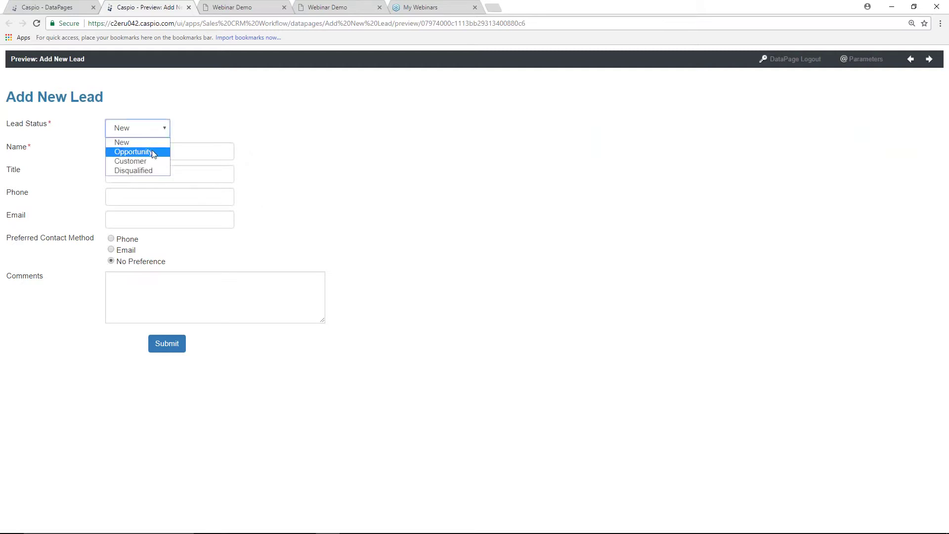
pyautogui.click(153, 153)
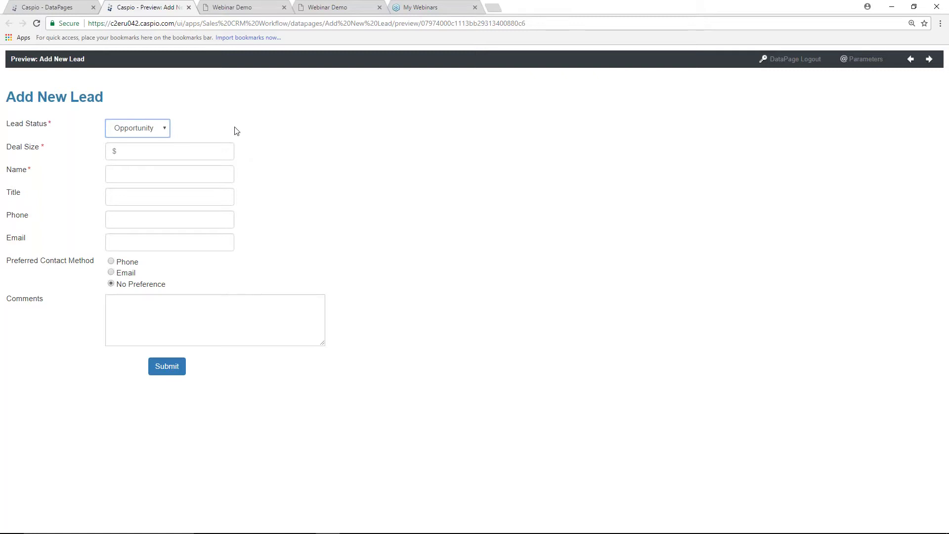
pyautogui.click(188, 8)
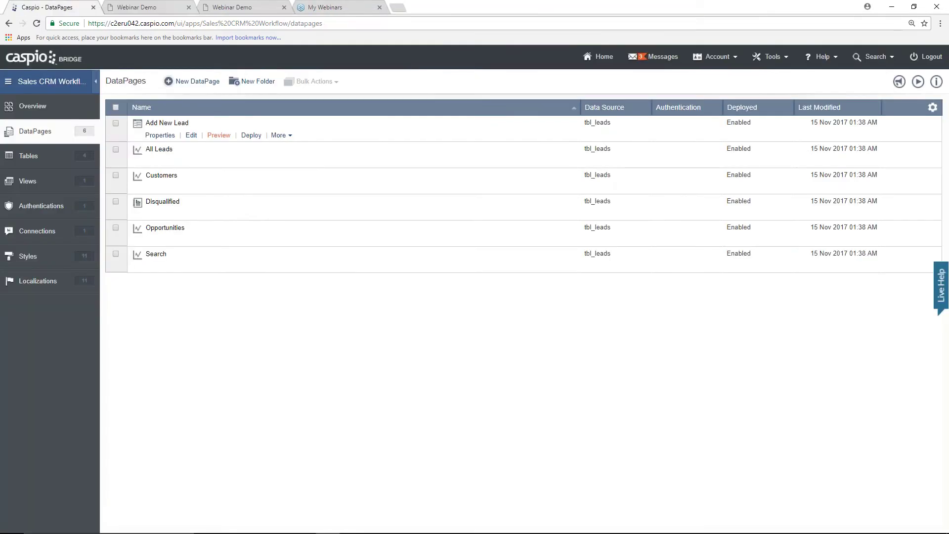
# - Examine the tbl_leads table, browsing its lead records in the datasheet and its field definitions in the table design
pyautogui.click(55, 158)
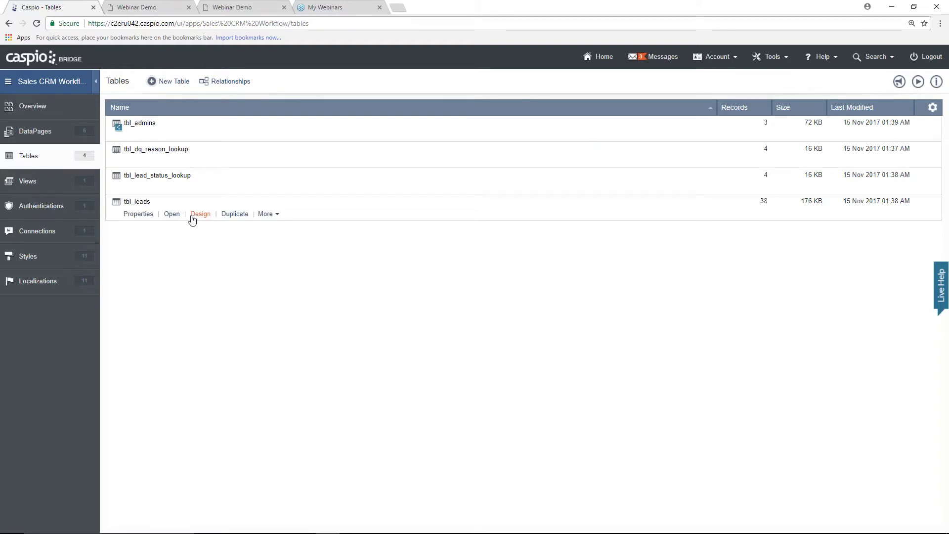
pyautogui.click(172, 214)
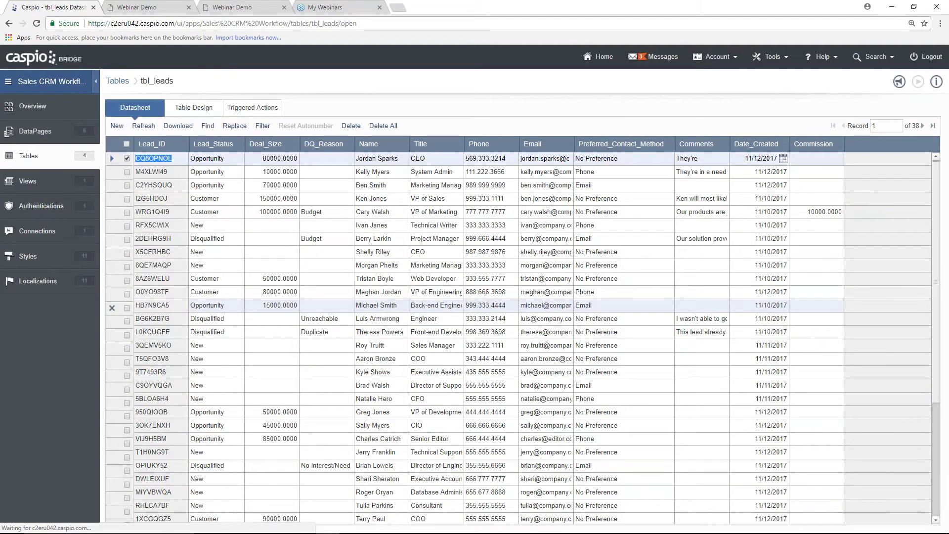
pyautogui.click(444, 294)
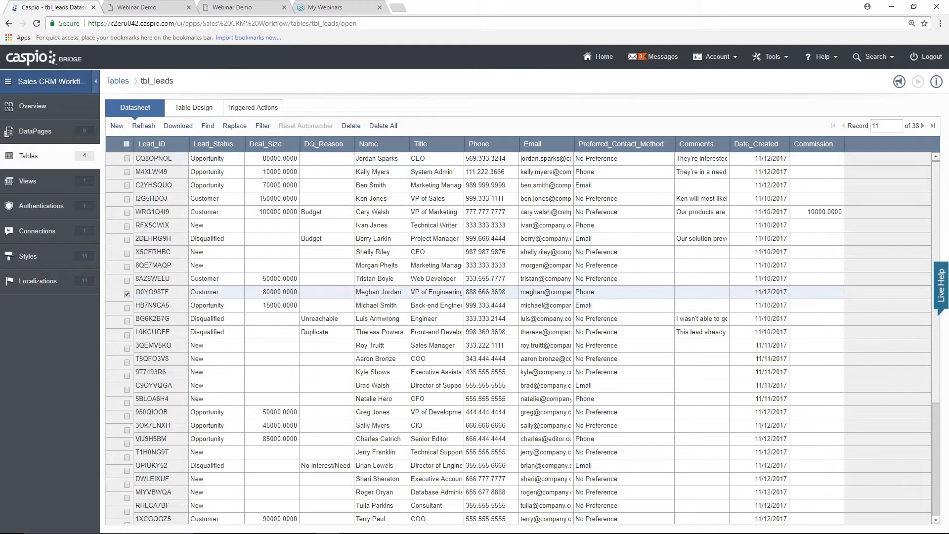
pyautogui.click(401, 279)
pyautogui.click(399, 267)
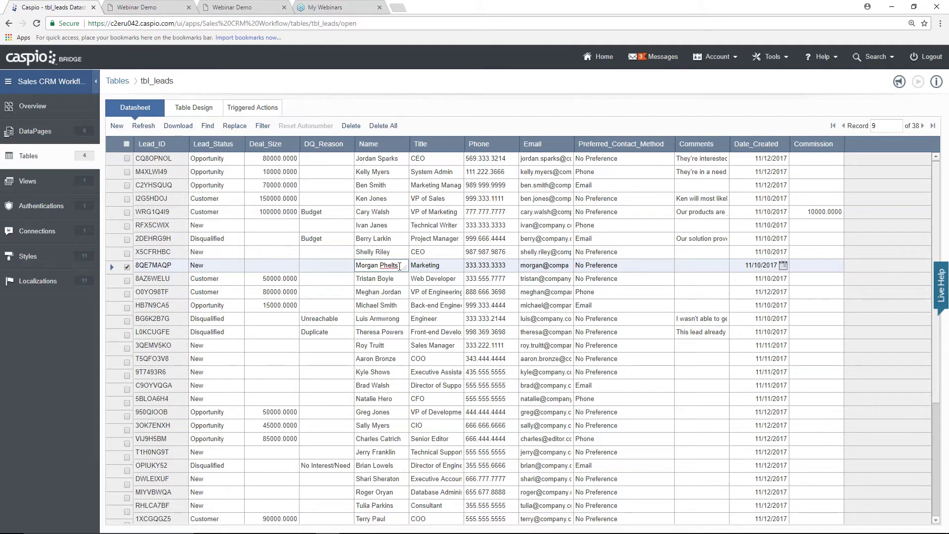
pyautogui.press('Up')
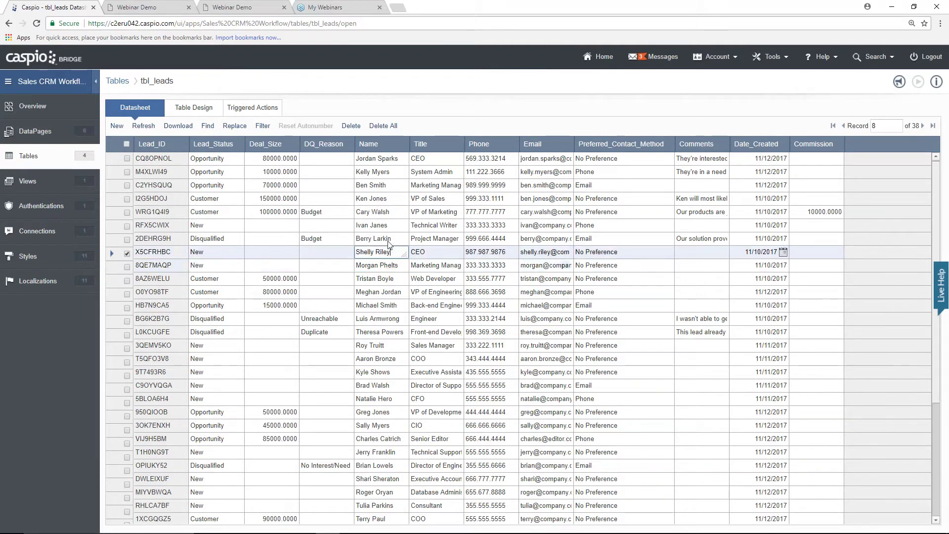
pyautogui.press('Up')
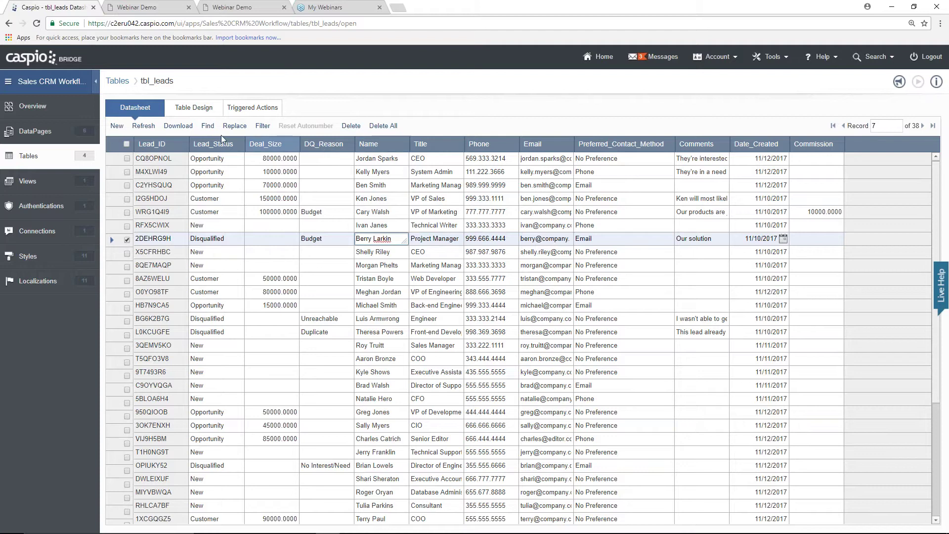
pyautogui.click(194, 107)
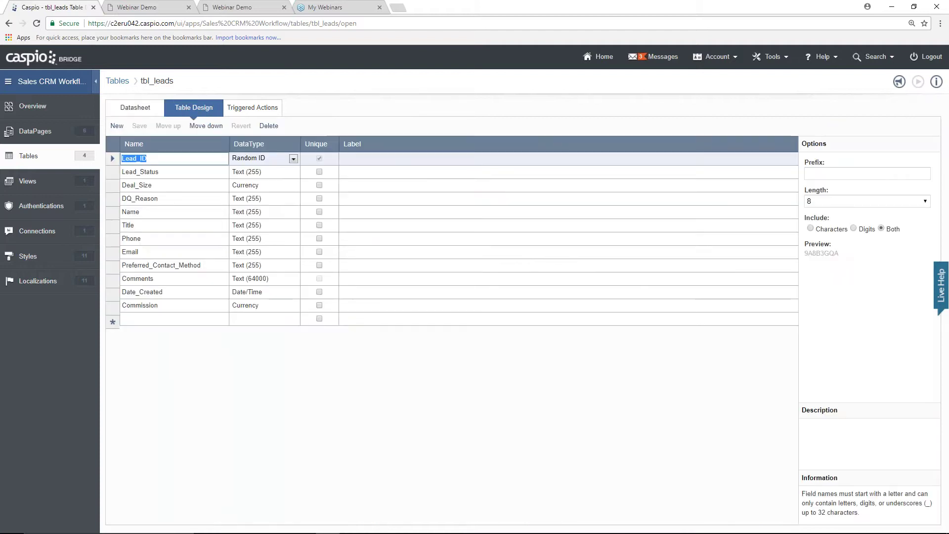
pyautogui.click(174, 171)
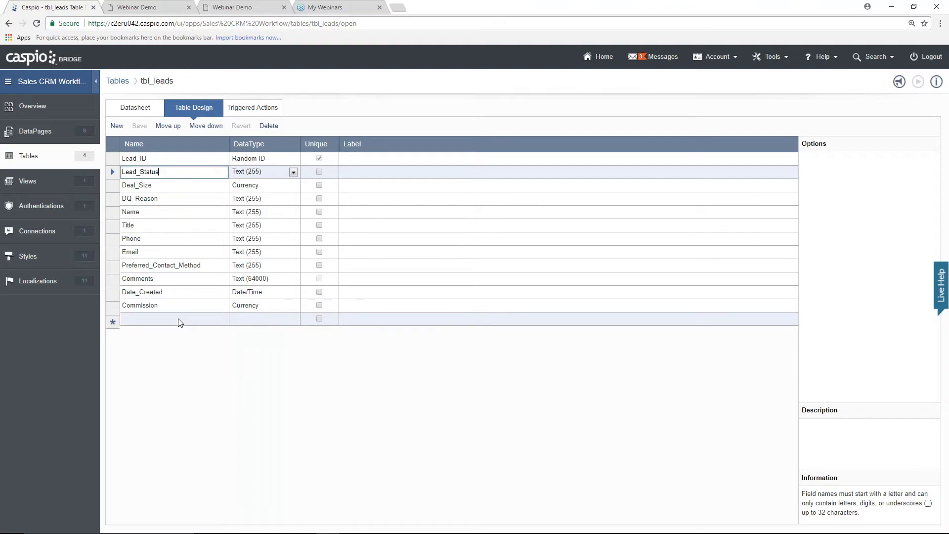
# - Look through the app's Views, Authentications, Connections, Styles and Localizations
pyautogui.click(61, 184)
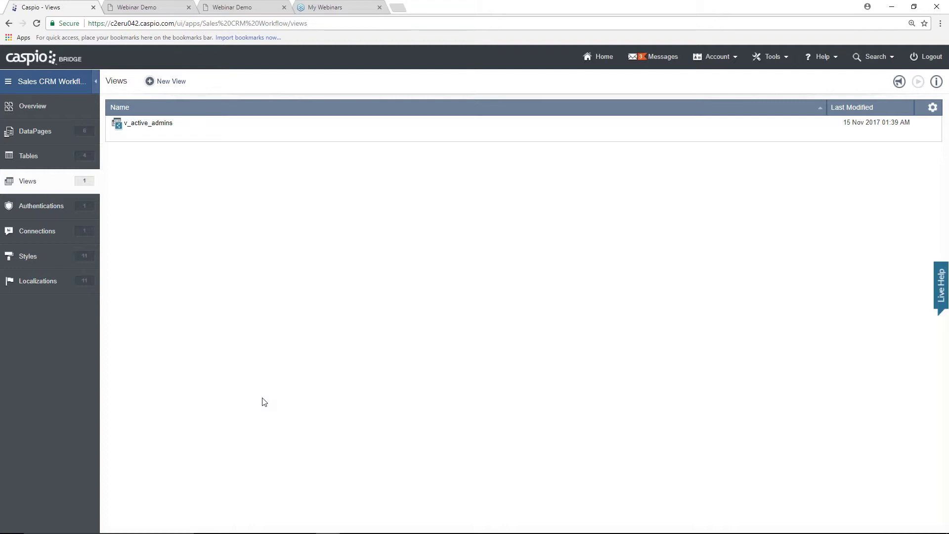
pyautogui.click(72, 211)
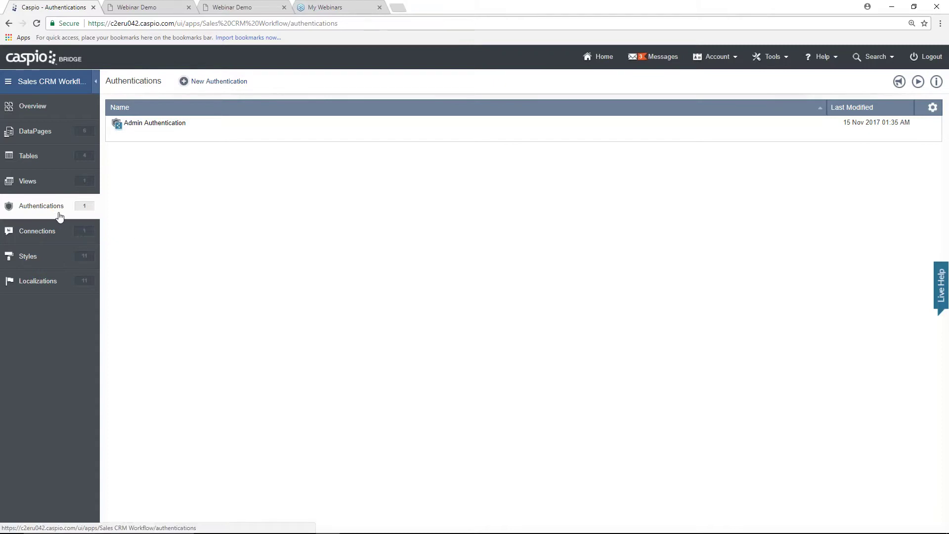
pyautogui.click(67, 233)
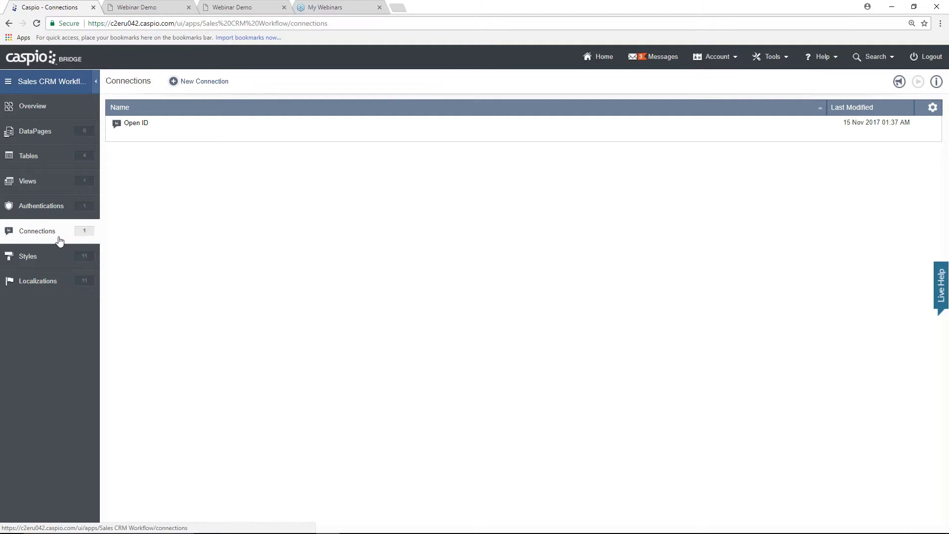
pyautogui.click(51, 262)
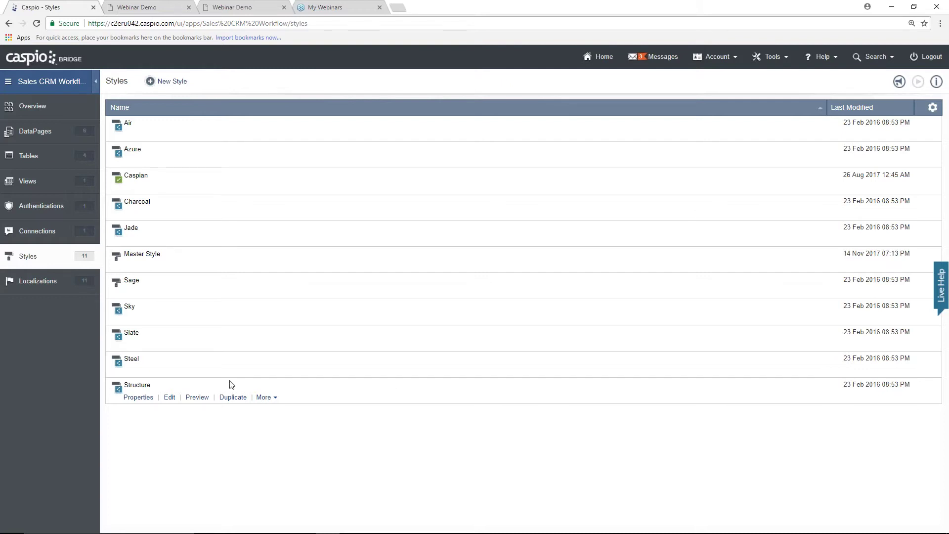
pyautogui.click(45, 282)
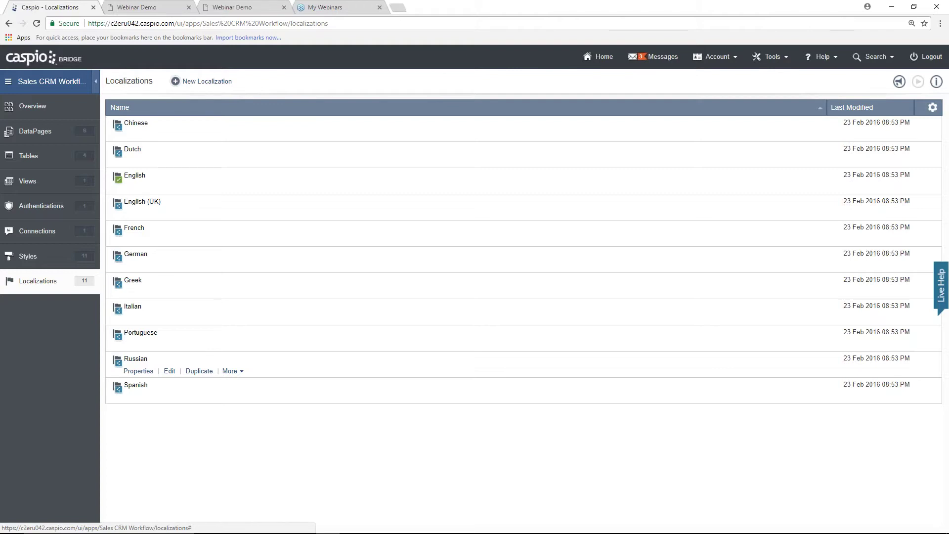
# - Return to the DataPages list and view the deployment options and embed code of the Search DataPage
pyautogui.click(35, 131)
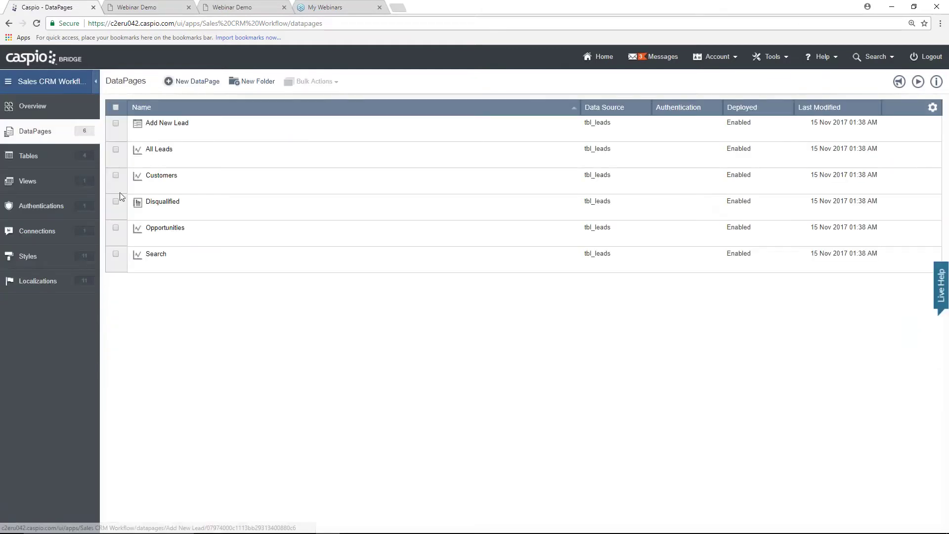
pyautogui.moveTo(137, 269)
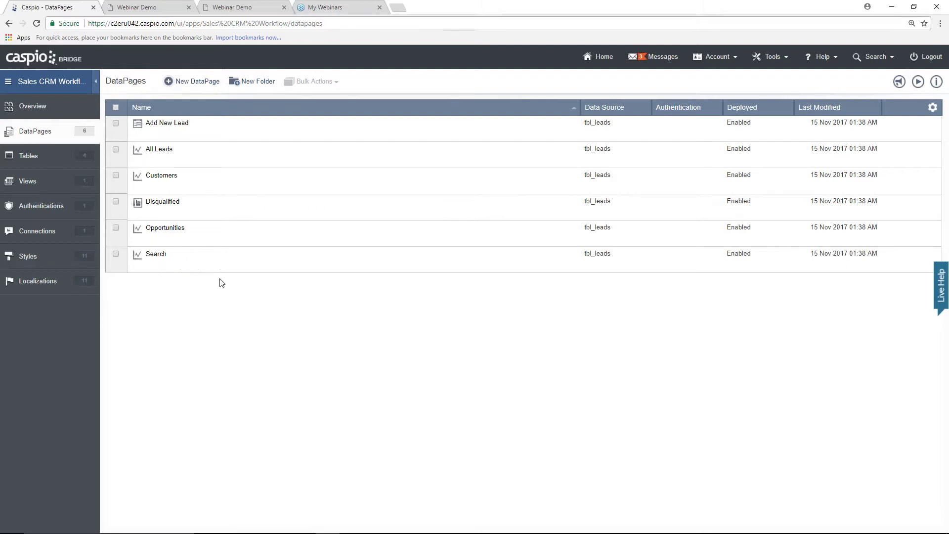
pyautogui.click(251, 267)
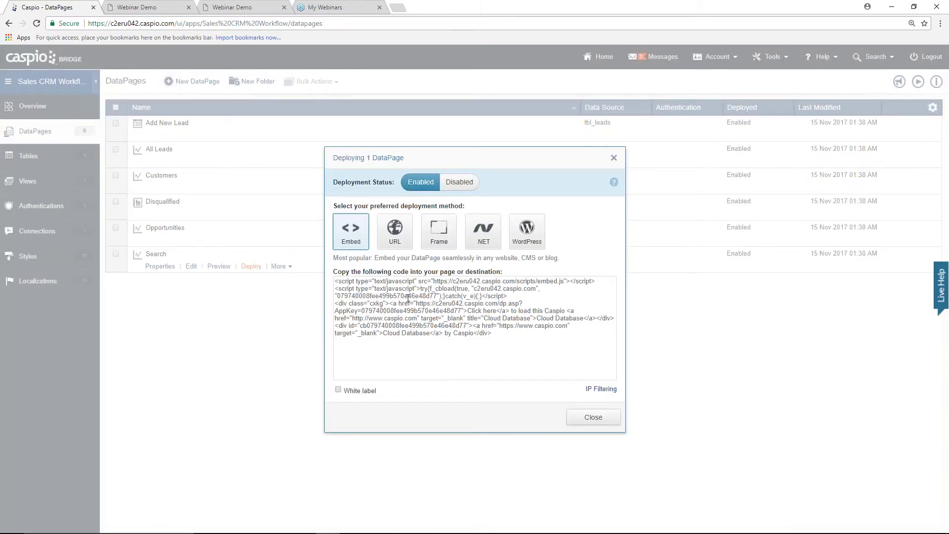
pyautogui.click(579, 424)
# - Switch to the Webinar Demo site and examine the embedded Add New Lead form and its Lead Status field
pyautogui.click(173, 8)
pyautogui.scroll(1, 160, 79)
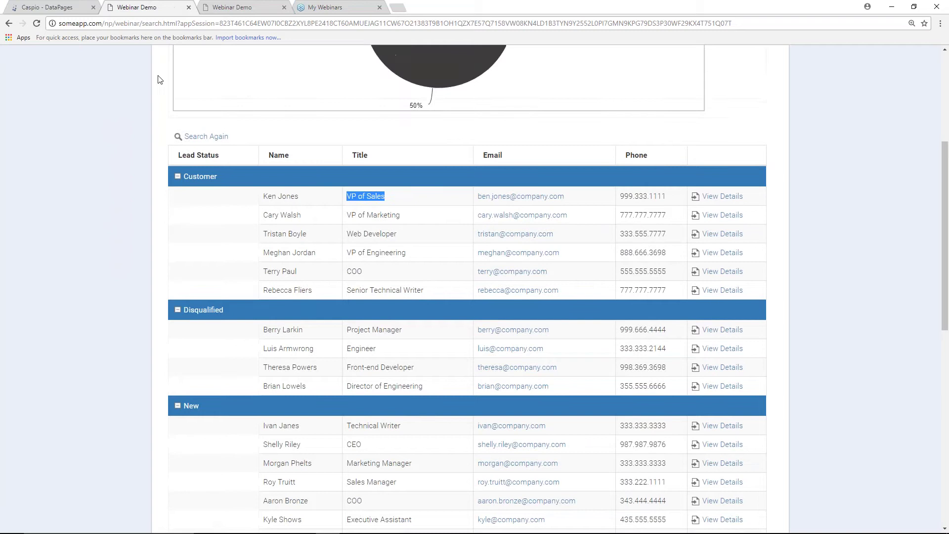
pyautogui.scroll(5, 159, 80)
pyautogui.click(163, 76)
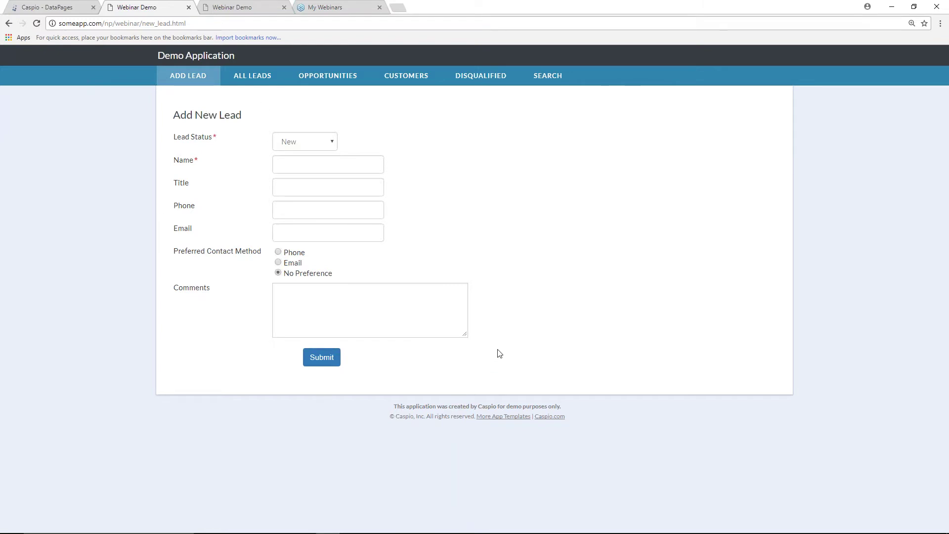
pyautogui.click(328, 142)
pyautogui.click(385, 147)
# - Return to the Caspio home page and create a new blank app named Sales CRM
pyautogui.click(75, 8)
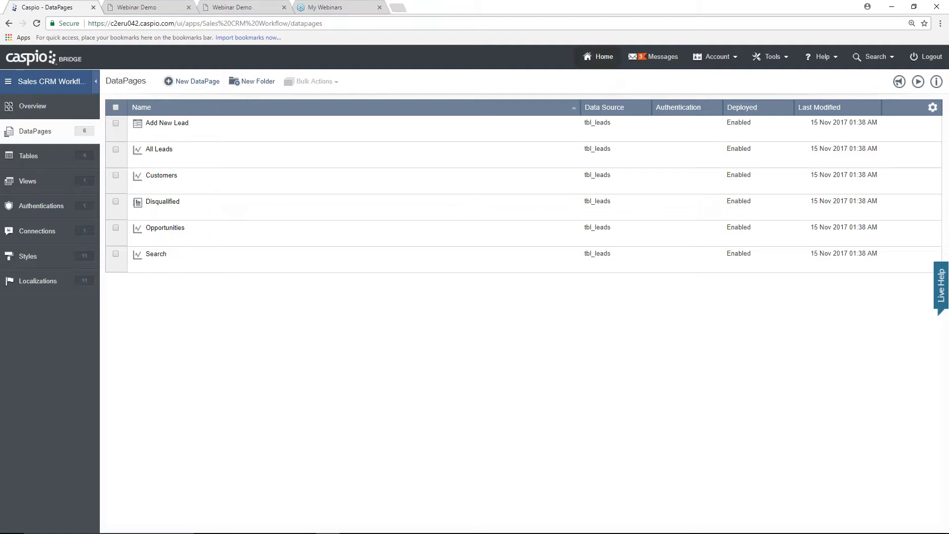
pyautogui.click(599, 56)
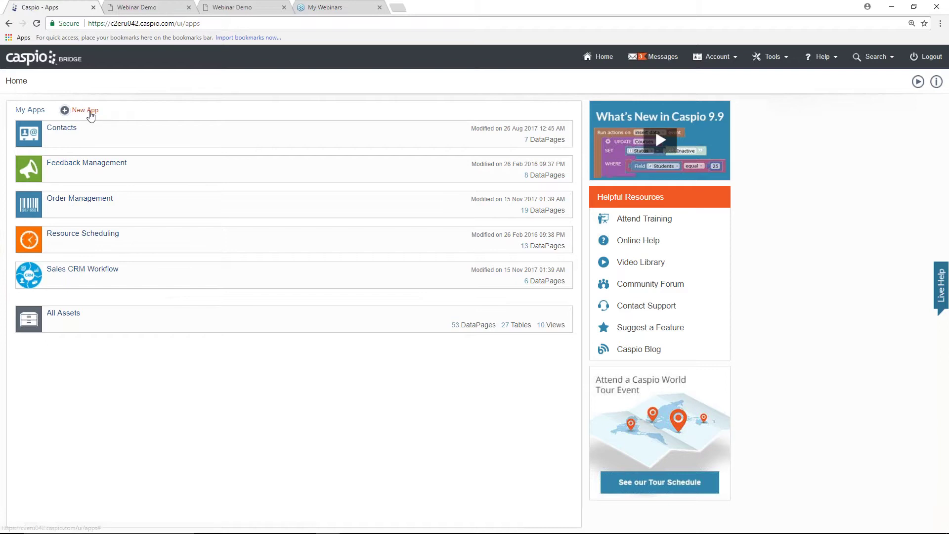
pyautogui.click(84, 110)
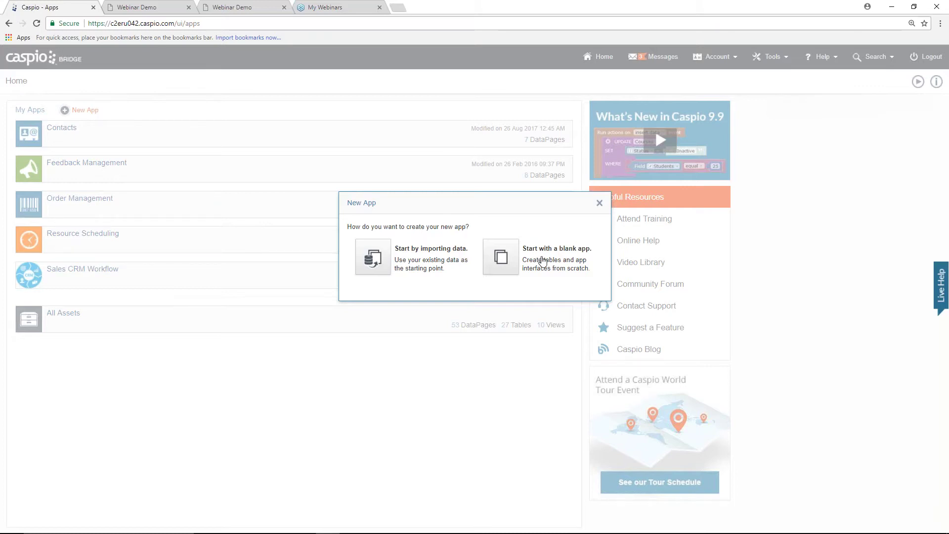
pyautogui.click(501, 256)
pyautogui.write('S')
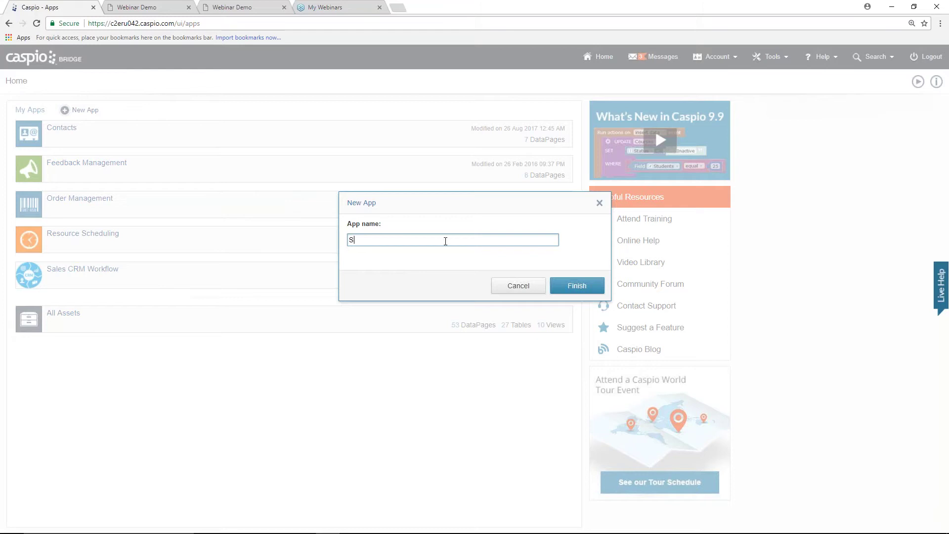
pyautogui.write('ales CRM')
pyautogui.click(576, 286)
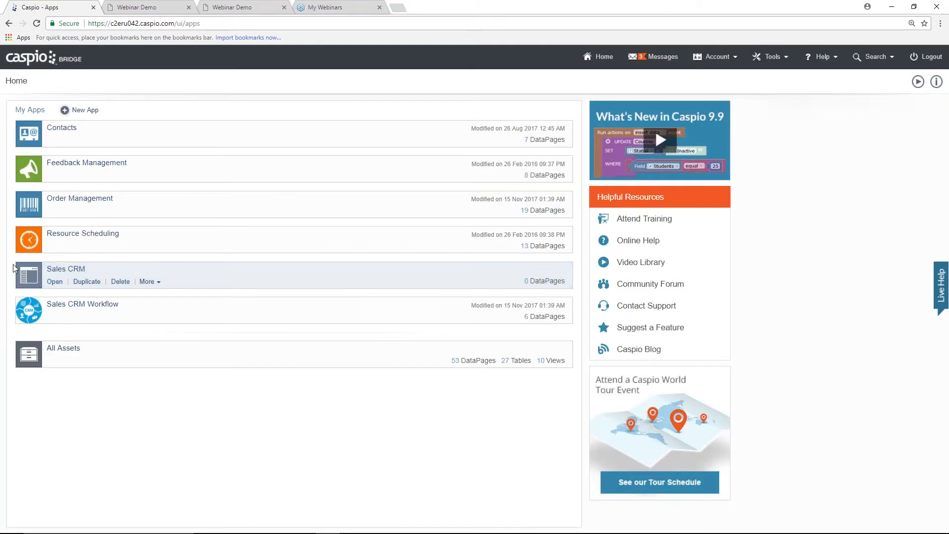
# - Open the Sales CRM app and start a new table in it
pyautogui.click(55, 282)
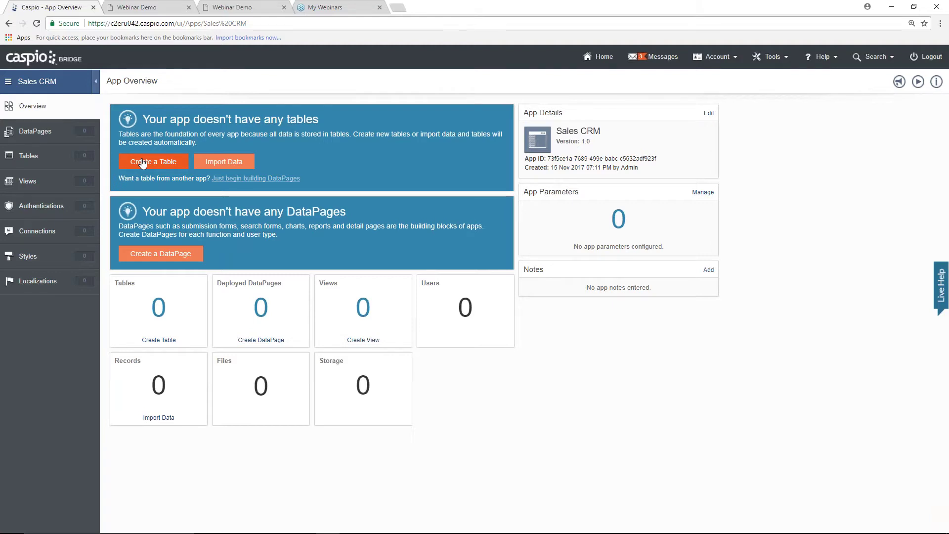
pyautogui.click(82, 160)
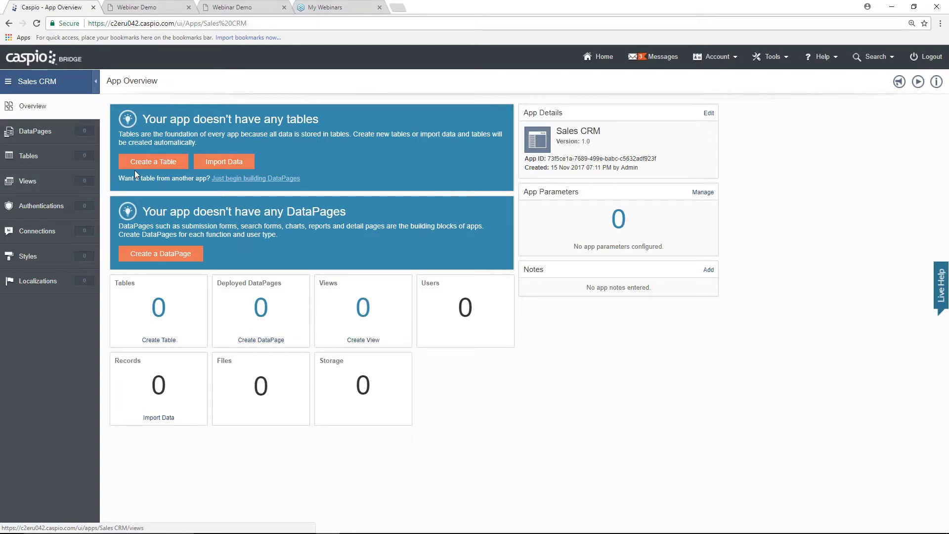
pyautogui.click(158, 168)
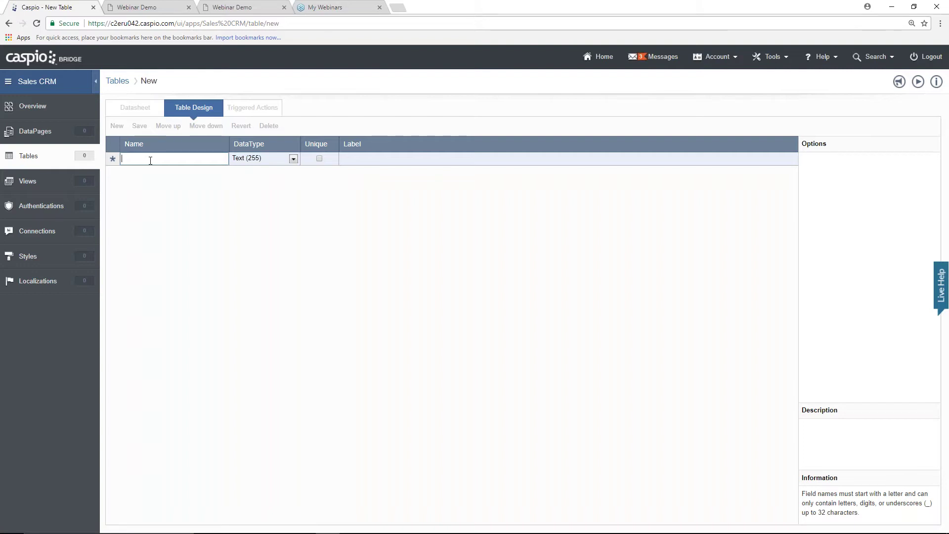
# - Add a Lead_ID field of type Random ID and a Lead_Status field of type Text (255) to the new table
pyautogui.write('Lead_')
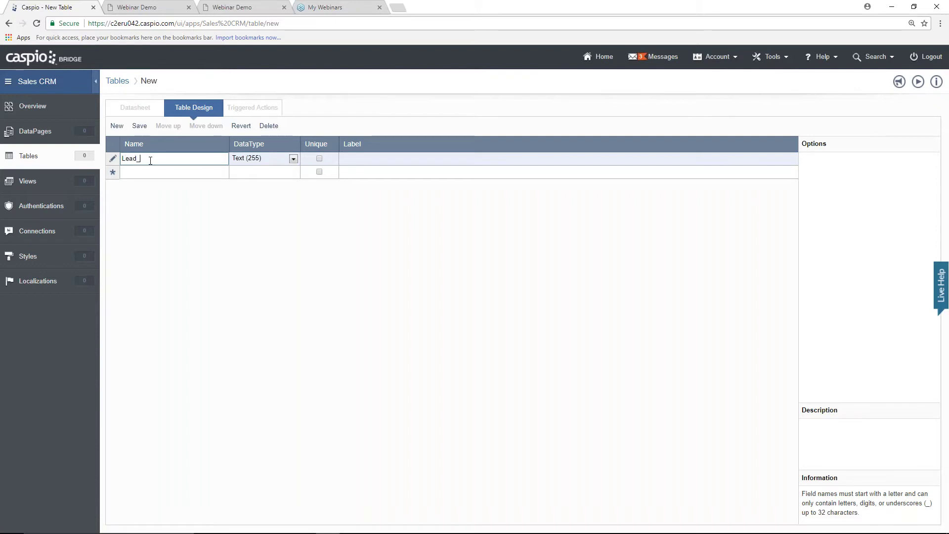
pyautogui.write('ID')
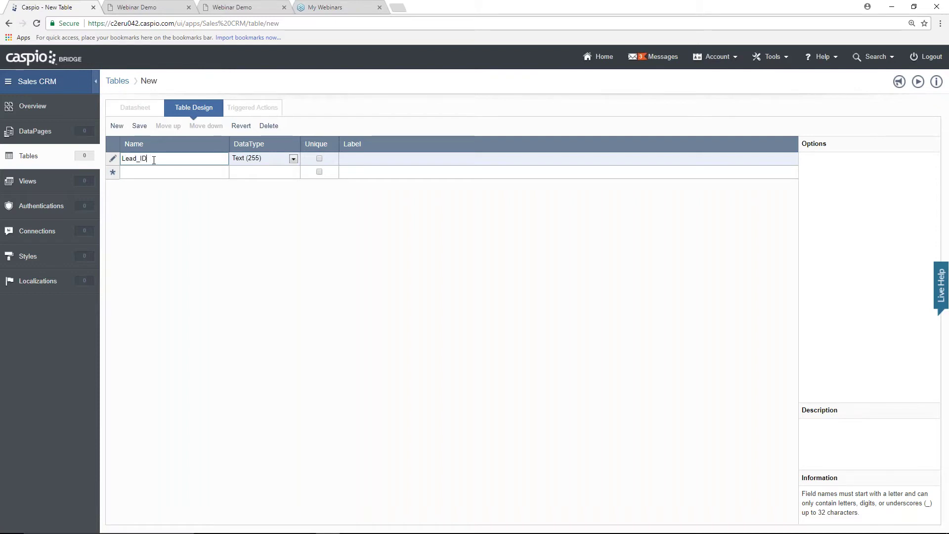
pyautogui.click(266, 164)
pyautogui.rightClick(275, 336)
pyautogui.click(275, 336)
pyautogui.click(267, 333)
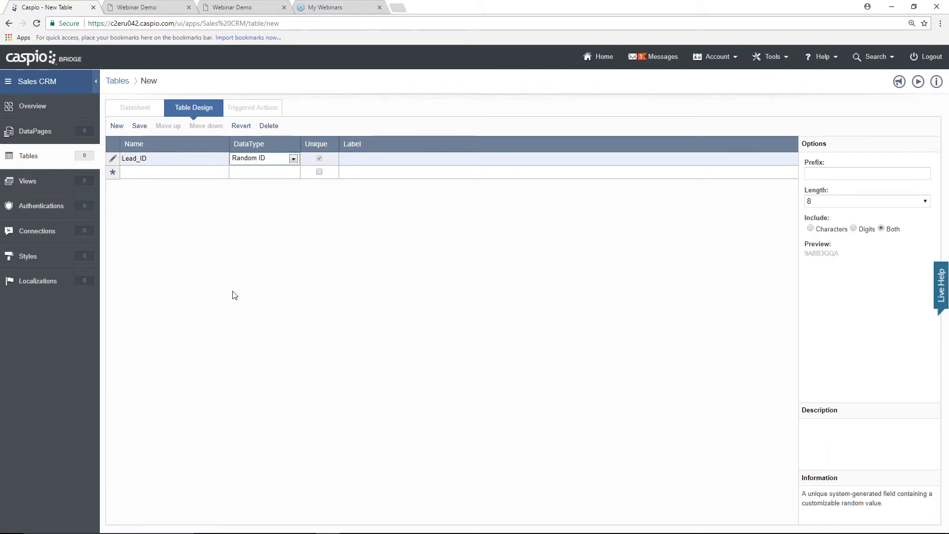
pyautogui.click(179, 173)
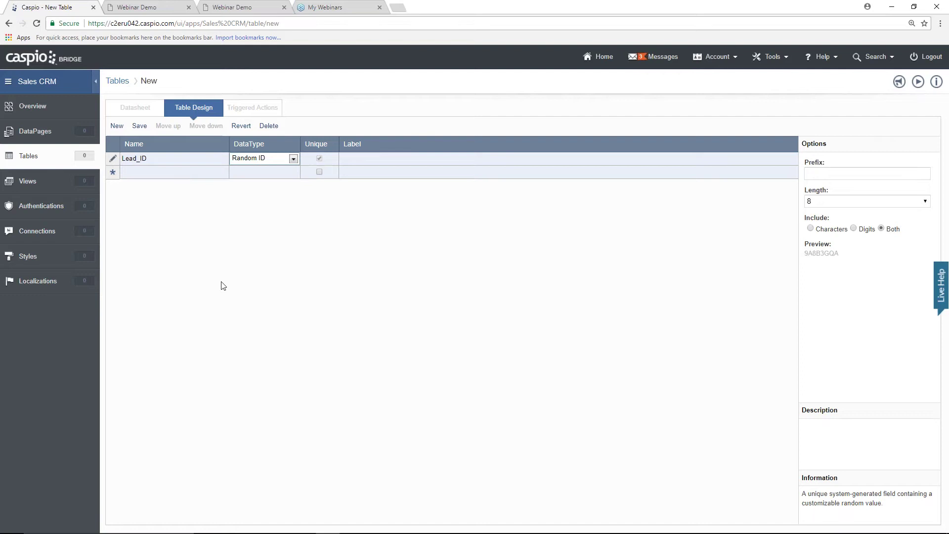
pyautogui.write('Lead_Status')
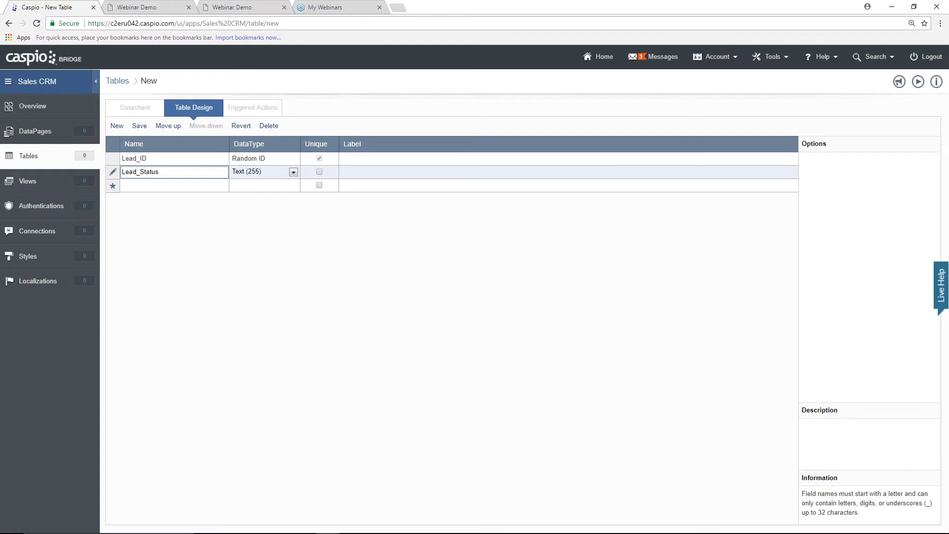
# - Check the Lead Status choices in the Webinar Demo's Add New Lead form, and return to the Caspio table design
pyautogui.click(165, 9)
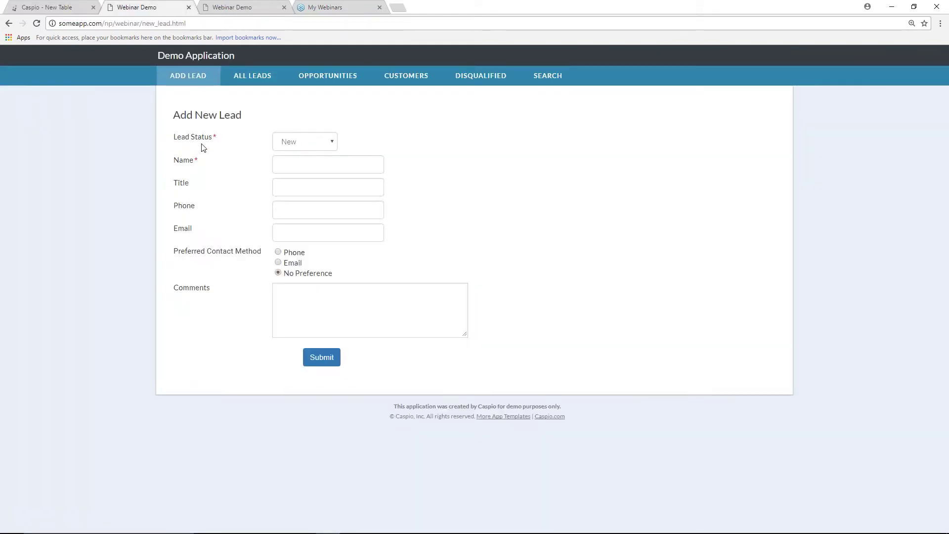
pyautogui.click(328, 141)
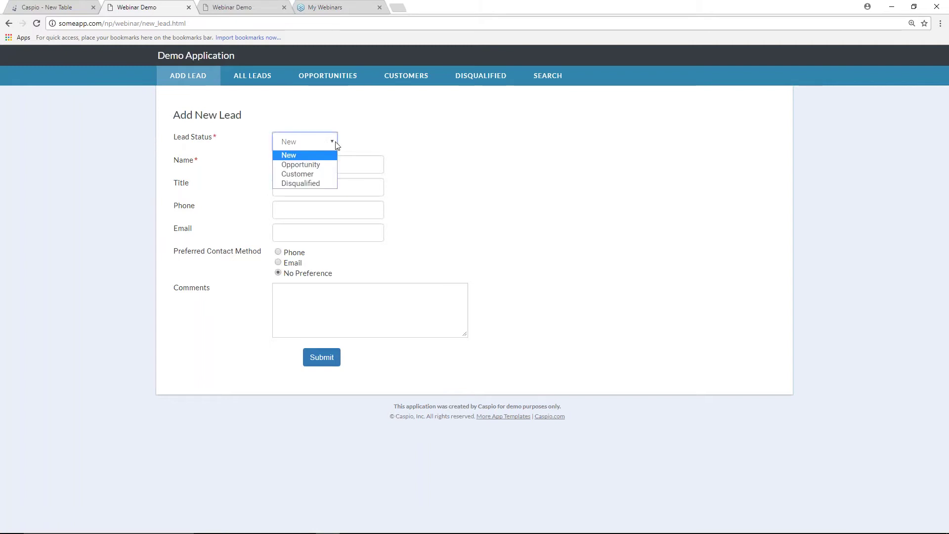
pyautogui.click(303, 137)
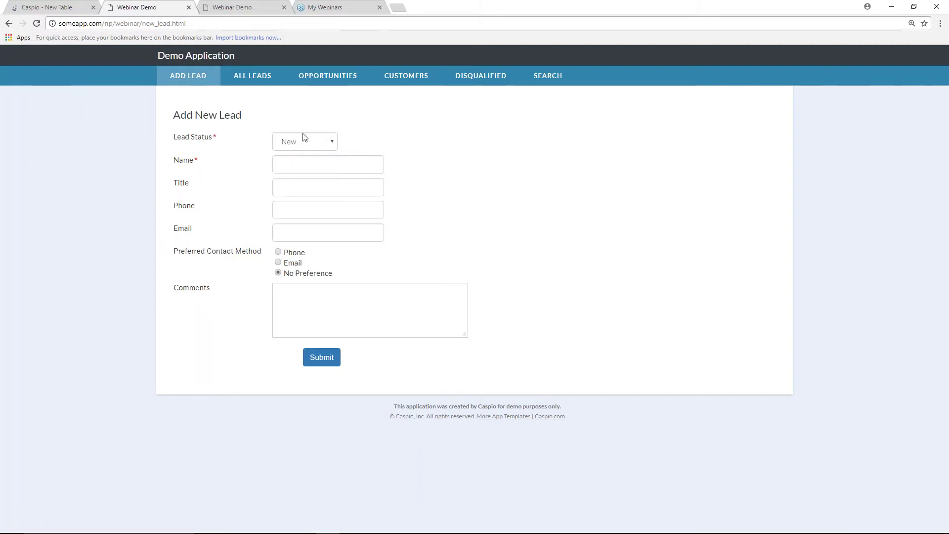
pyautogui.click(74, 8)
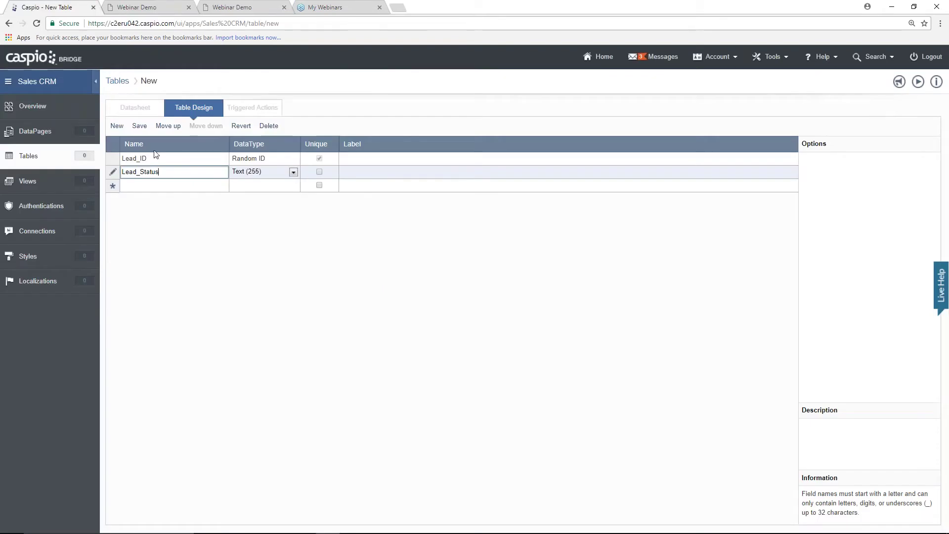
# - Add a Deal_Size field of type Currency and a DQ_Reason field of type Text (255)
pyautogui.click(159, 187)
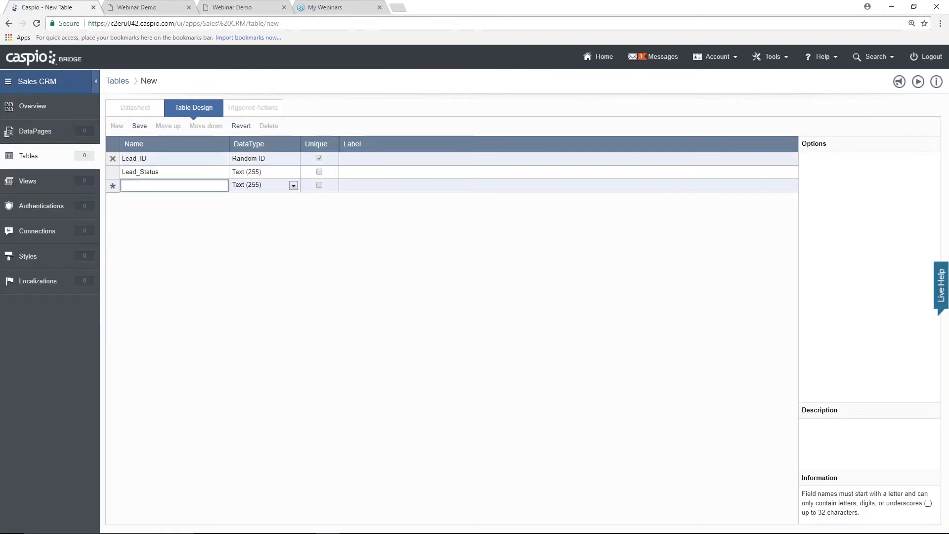
pyautogui.write('Deal_Size')
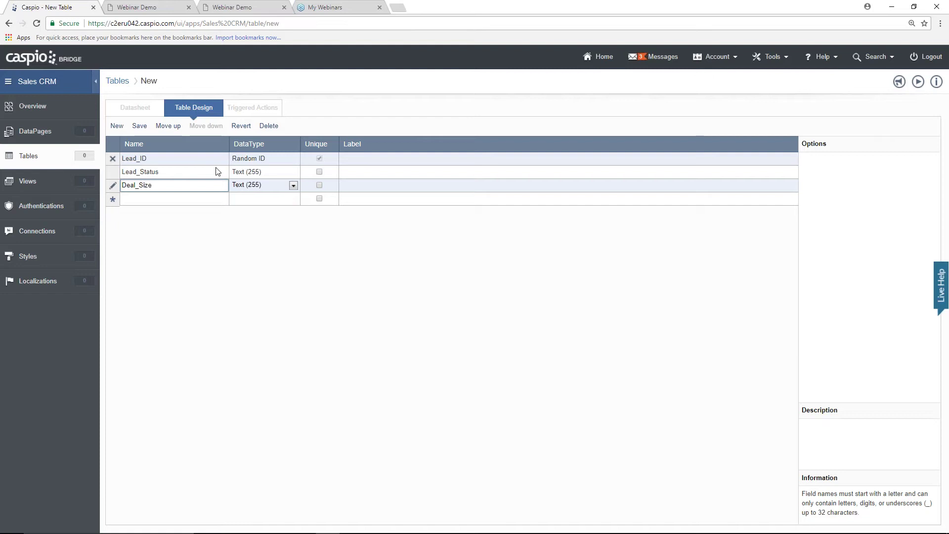
pyautogui.click(258, 187)
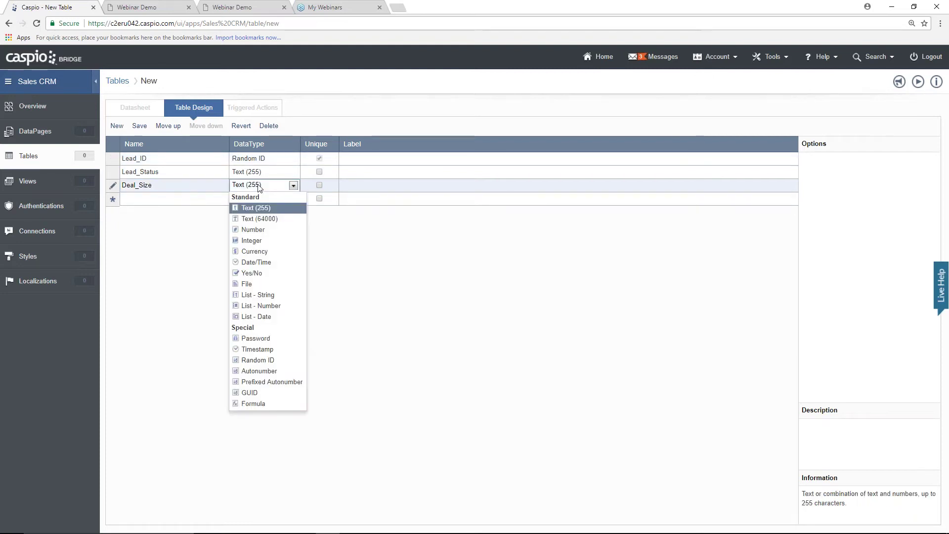
pyautogui.click(243, 254)
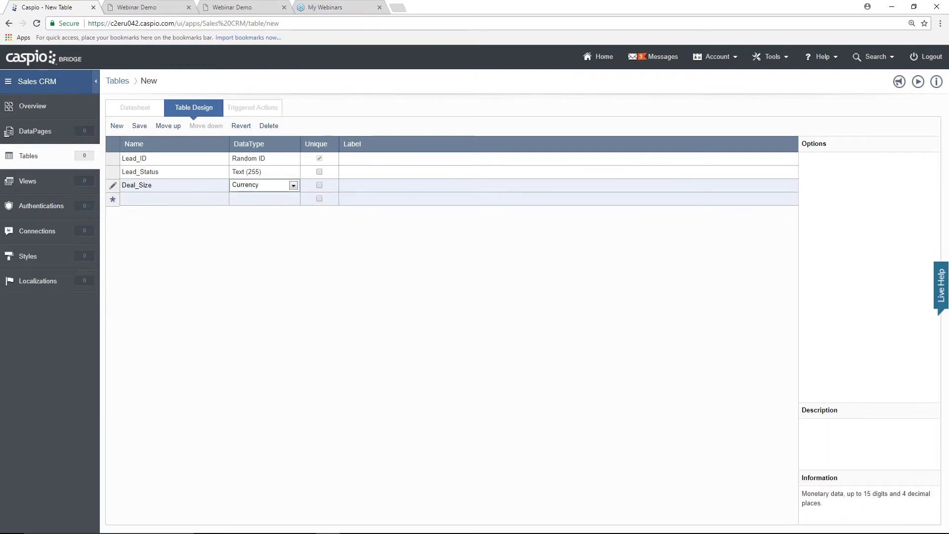
pyautogui.click(183, 199)
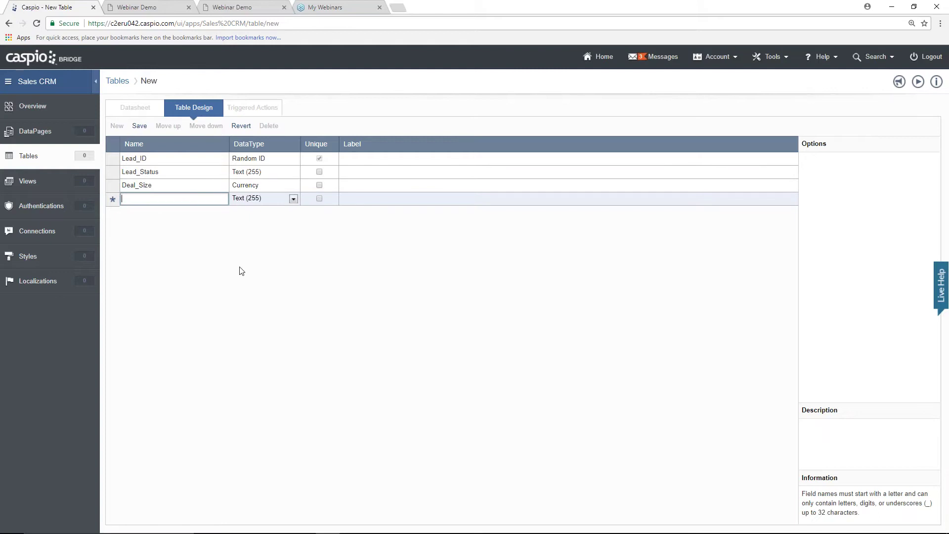
pyautogui.write('DQ')
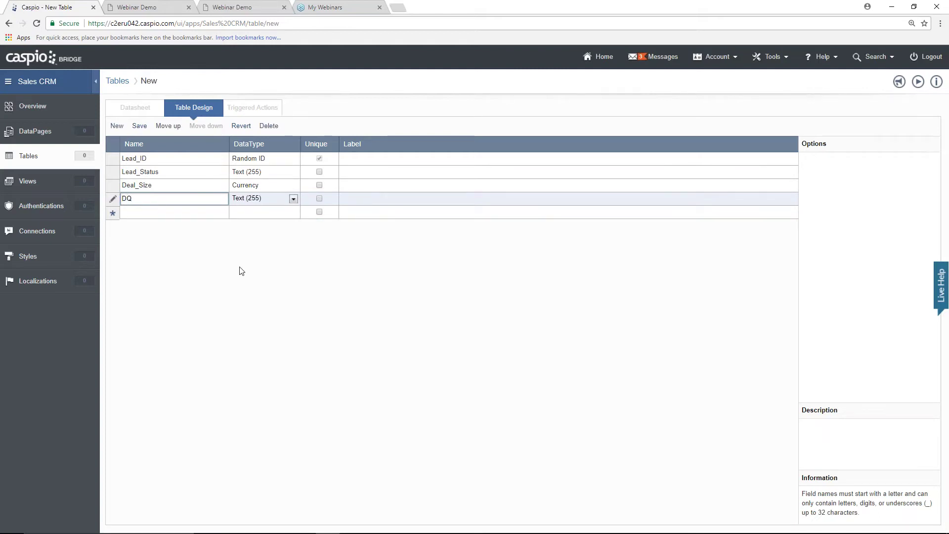
pyautogui.write('_Reason')
pyautogui.press('Return')
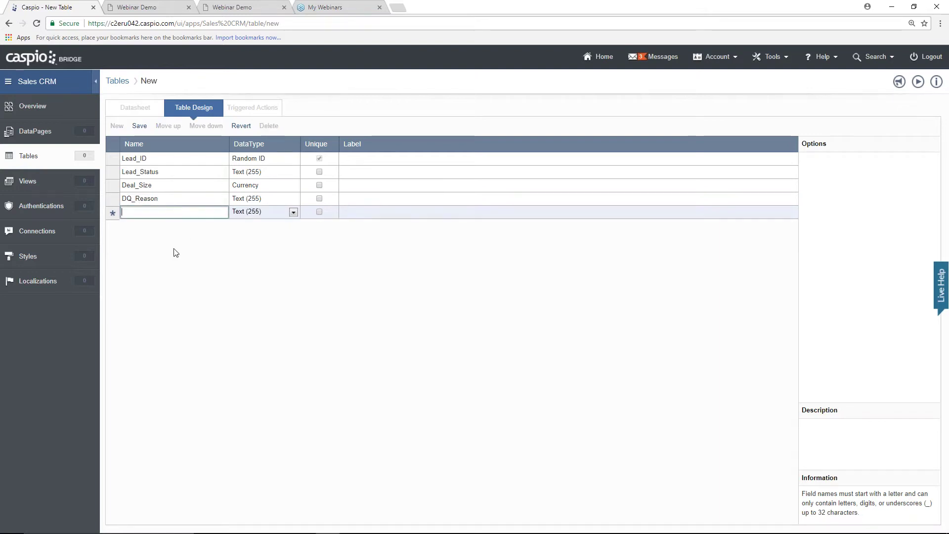
# - Add the fields Name, Title, Phone and Email, all with data type Text (255)
pyautogui.write('Name')
pyautogui.press('Return')
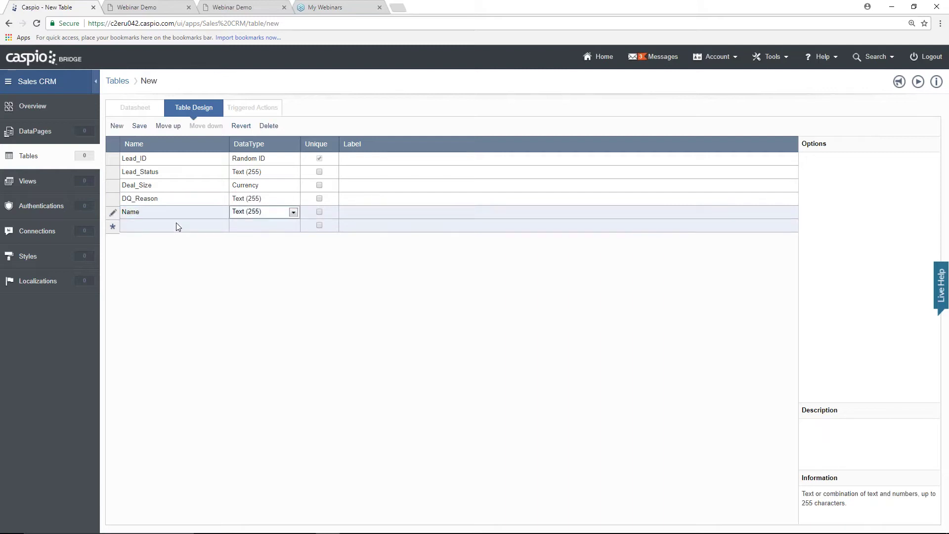
pyautogui.write('Title')
pyautogui.press('Return')
pyautogui.write('Phone')
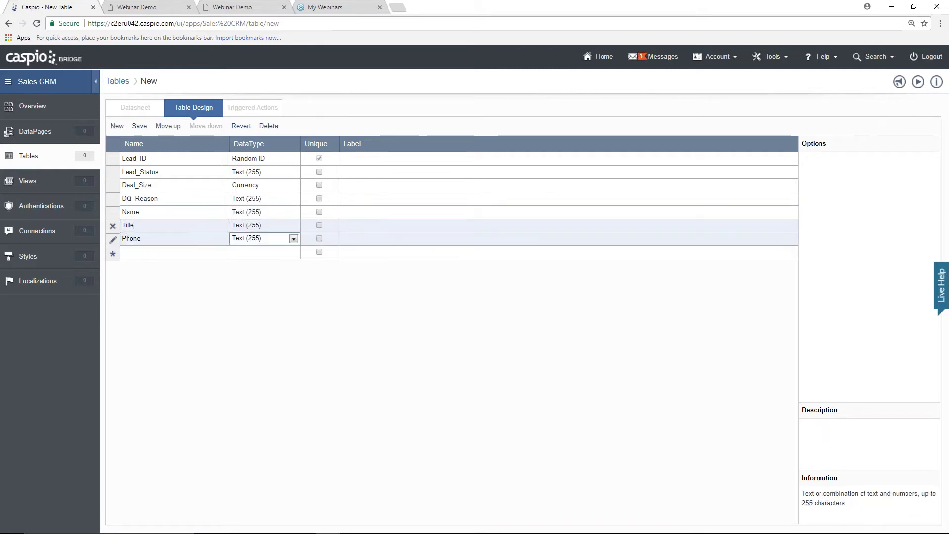
pyautogui.press('Return')
pyautogui.write('Email')
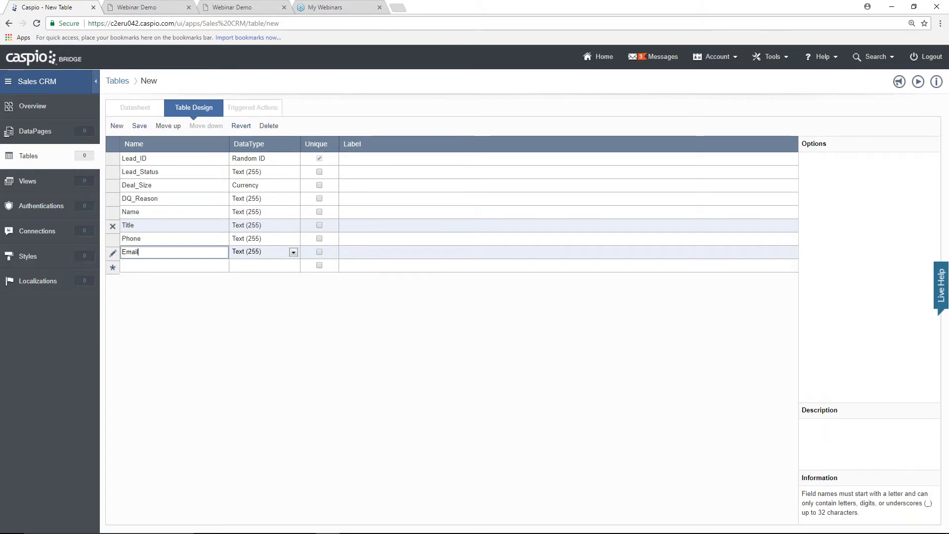
pyautogui.press('Tab')
pyautogui.press('Return')
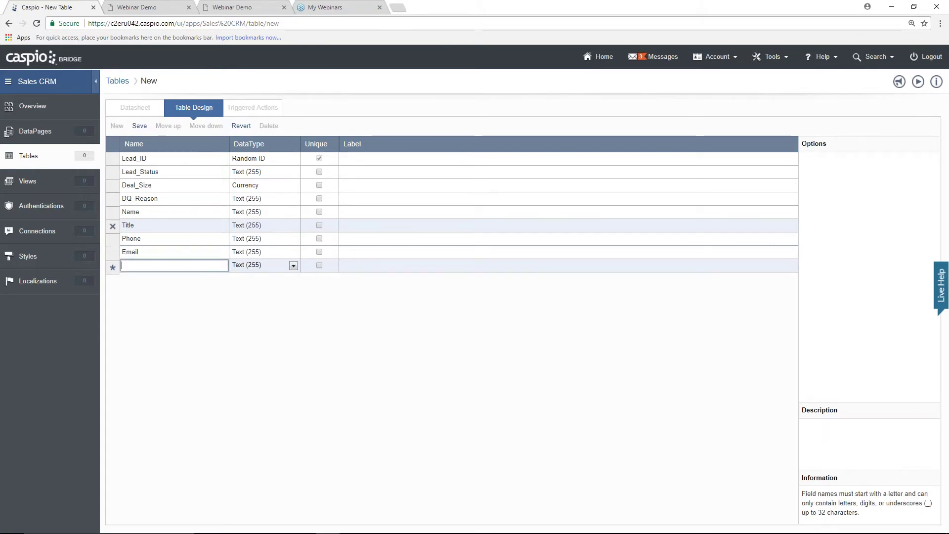
# - Add a Preferred_contact_method field of type Text (255) and a Comments field of type Text (64000)
pyautogui.write('Preferred_contact')
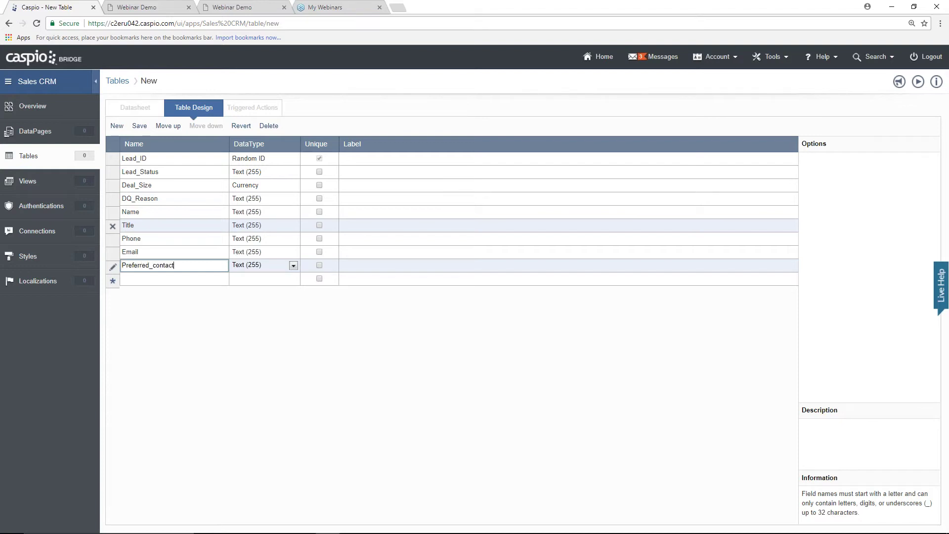
pyautogui.write('_method')
pyautogui.press('Tab')
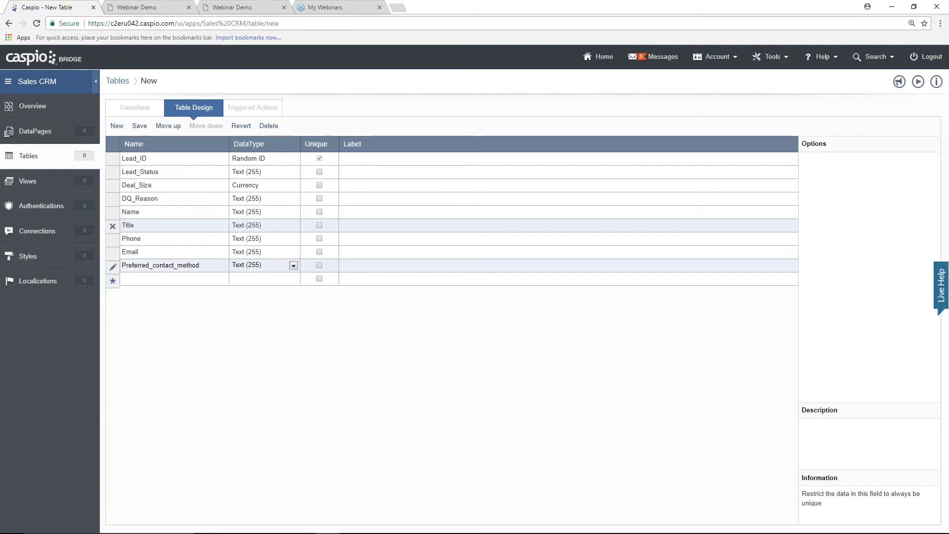
pyautogui.press('Return')
pyautogui.write('Comments')
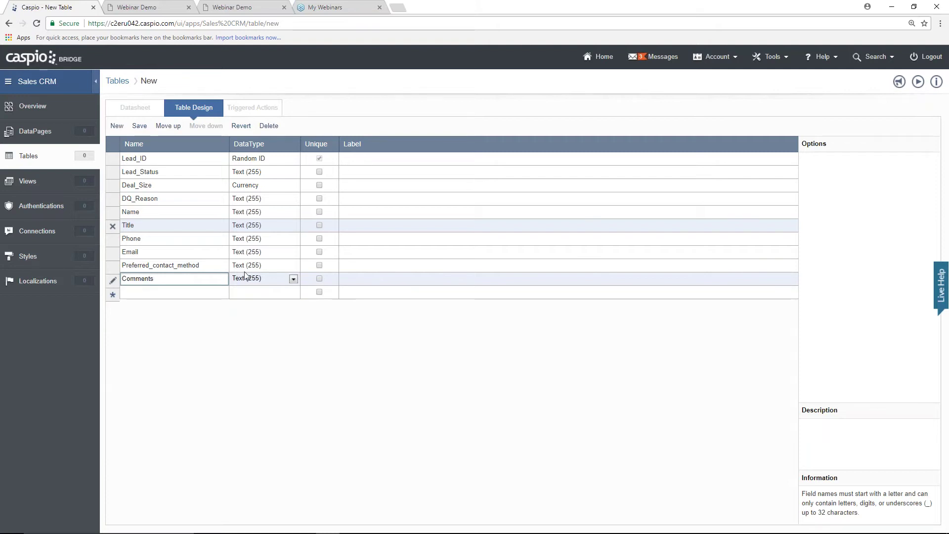
pyautogui.click(270, 283)
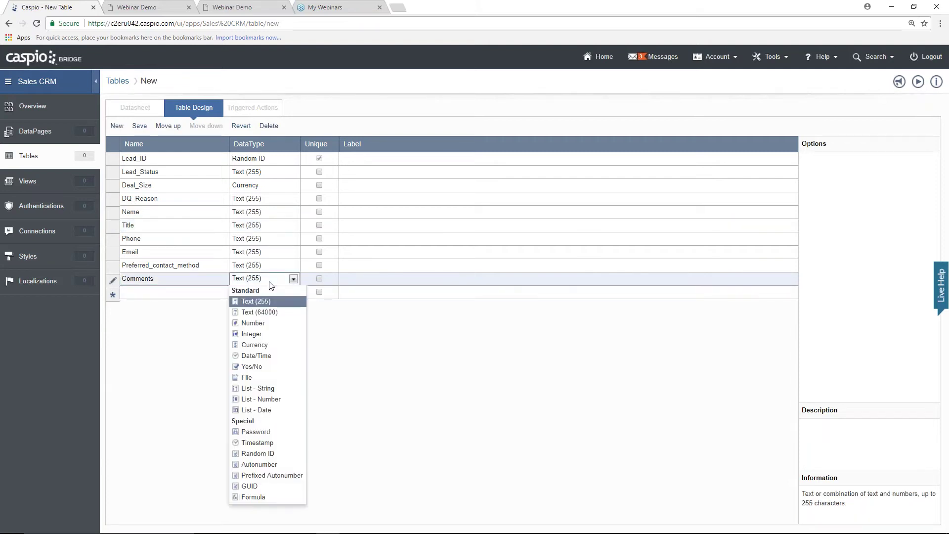
pyautogui.click(271, 316)
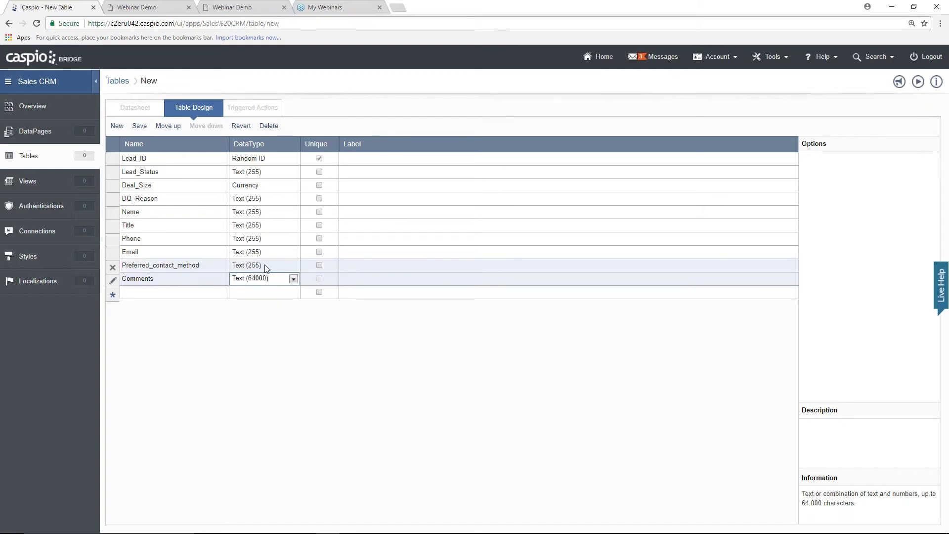
# - Add a Date_Created field with the Date/Time data type below the Comments field
pyautogui.click(193, 292)
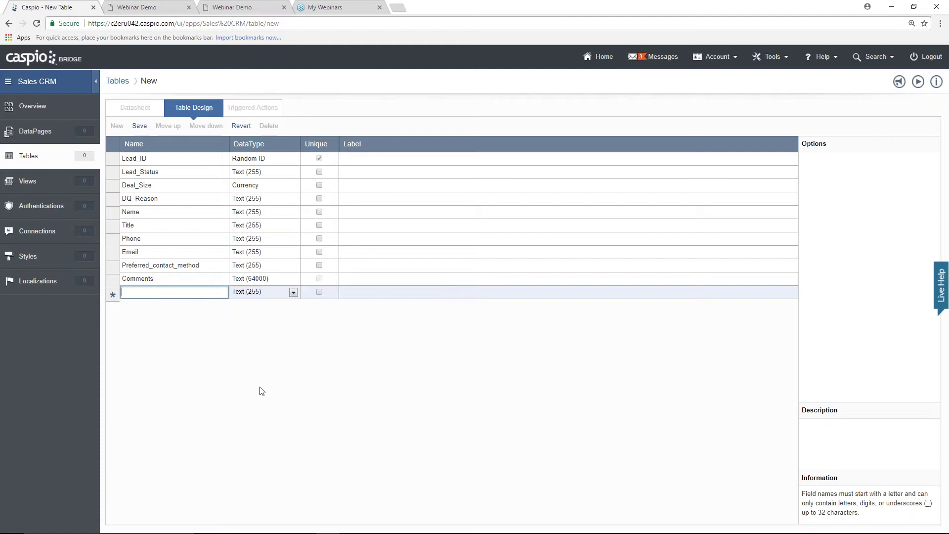
pyautogui.write('Date_Created')
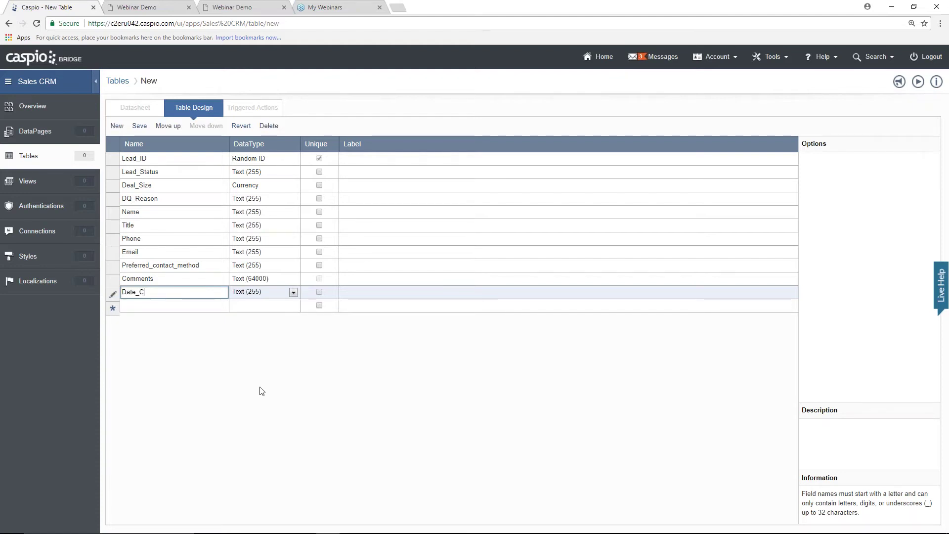
pyautogui.click(294, 292)
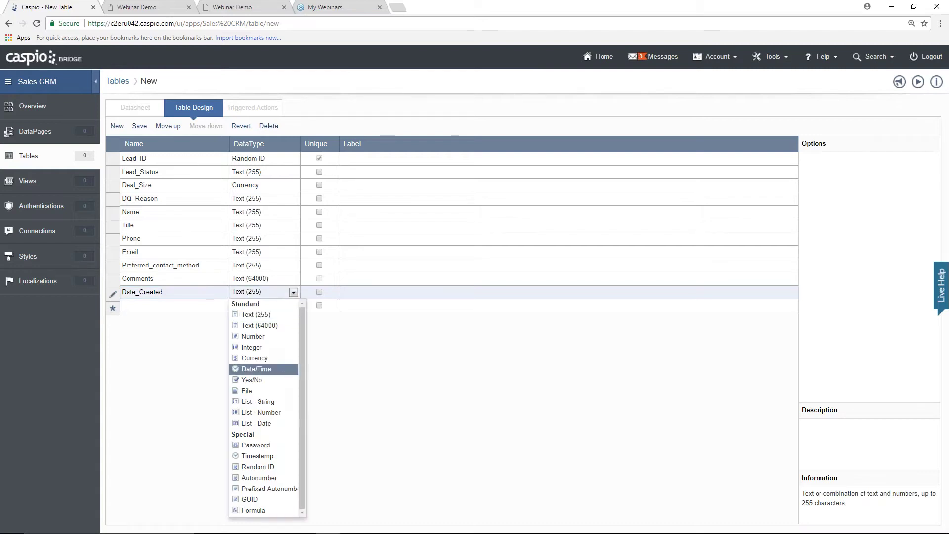
pyautogui.click(279, 371)
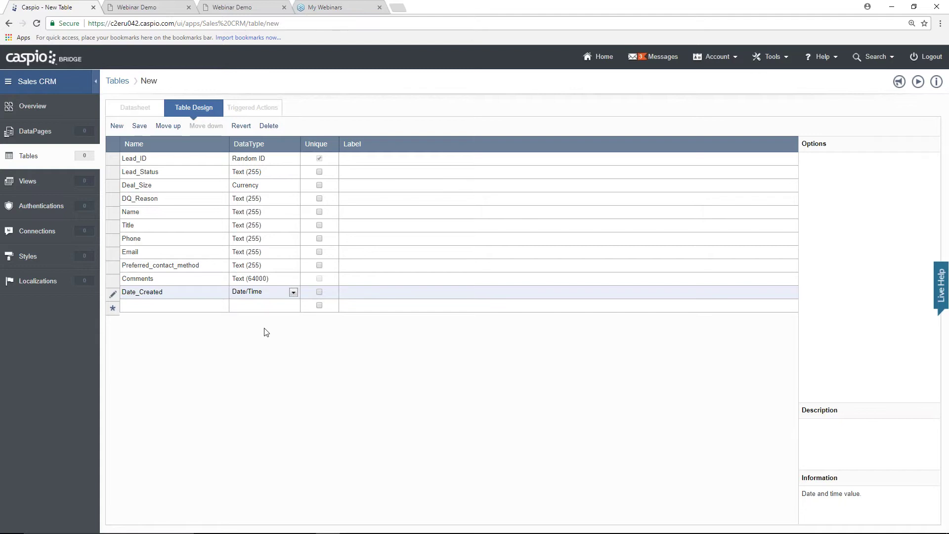
# - Save the new table as tbl_sales_leads and open its datasheet
pyautogui.click(140, 126)
pyautogui.write('tbl_sales_leads')
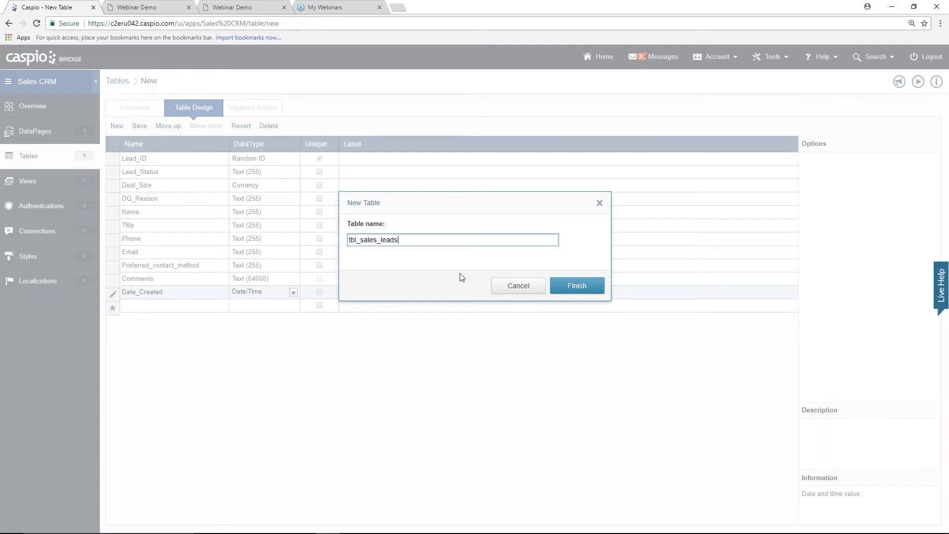
pyautogui.click(569, 295)
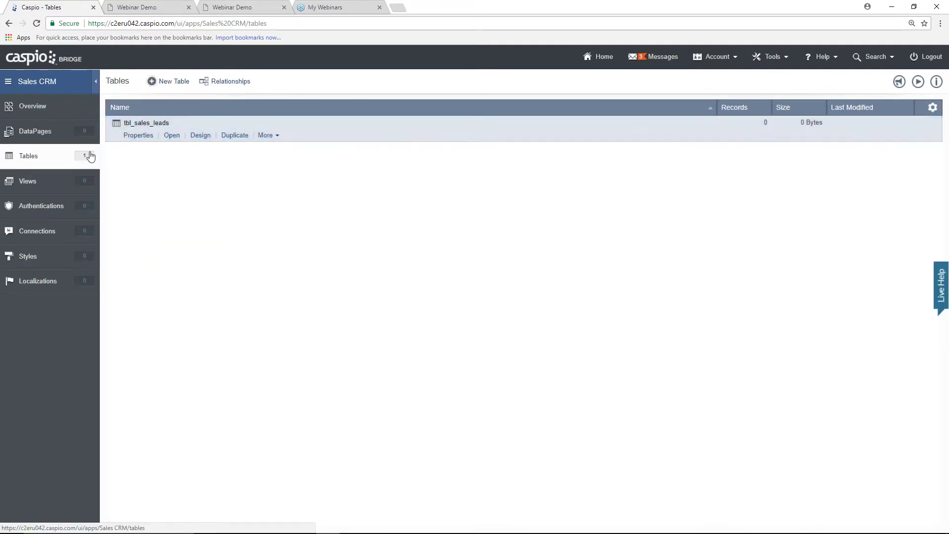
pyautogui.click(172, 136)
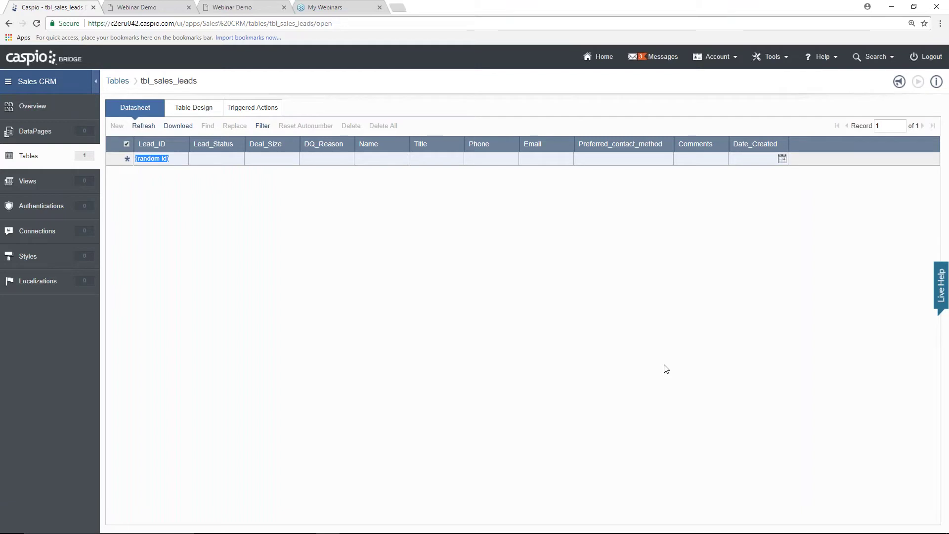
# - Return to the tables list and start another table with a first field named lead_status
pyautogui.click(32, 163)
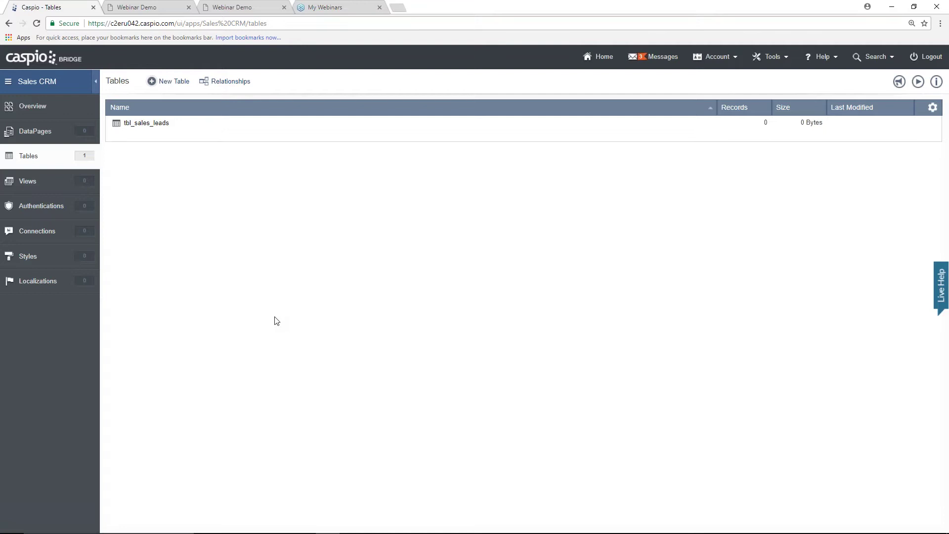
pyautogui.click(178, 81)
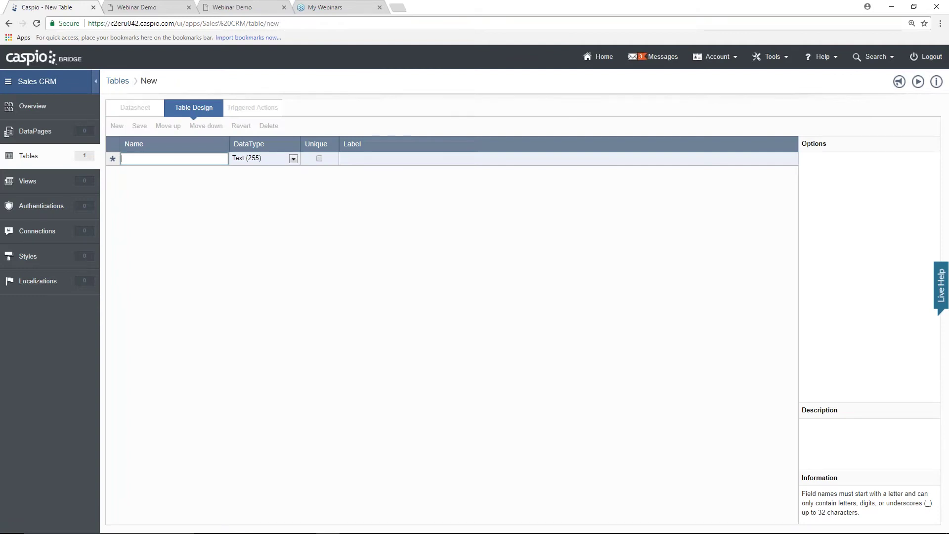
pyautogui.write('lead_status')
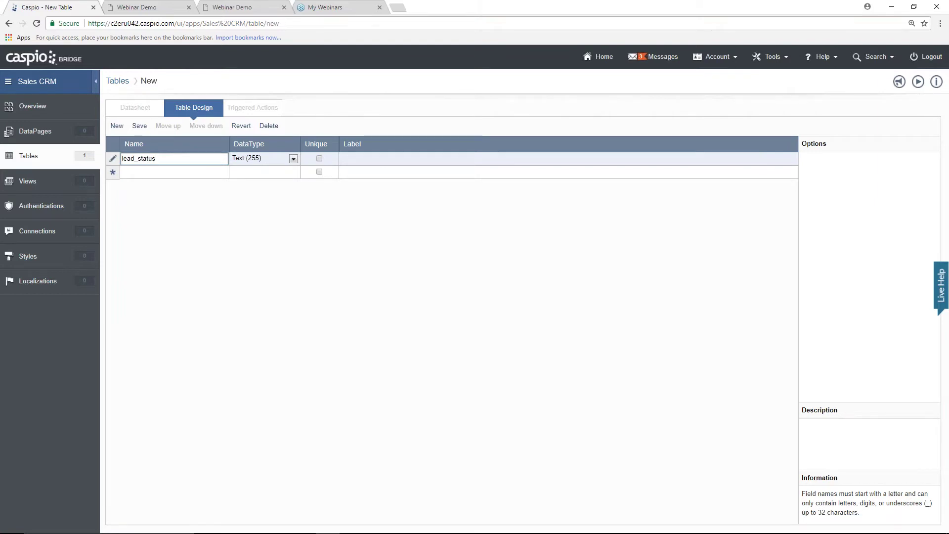
# - Save the new table containing the lead_status field as tbl_status_lookup
pyautogui.click(139, 125)
pyautogui.write('tbl_status_lookup')
pyautogui.click(570, 292)
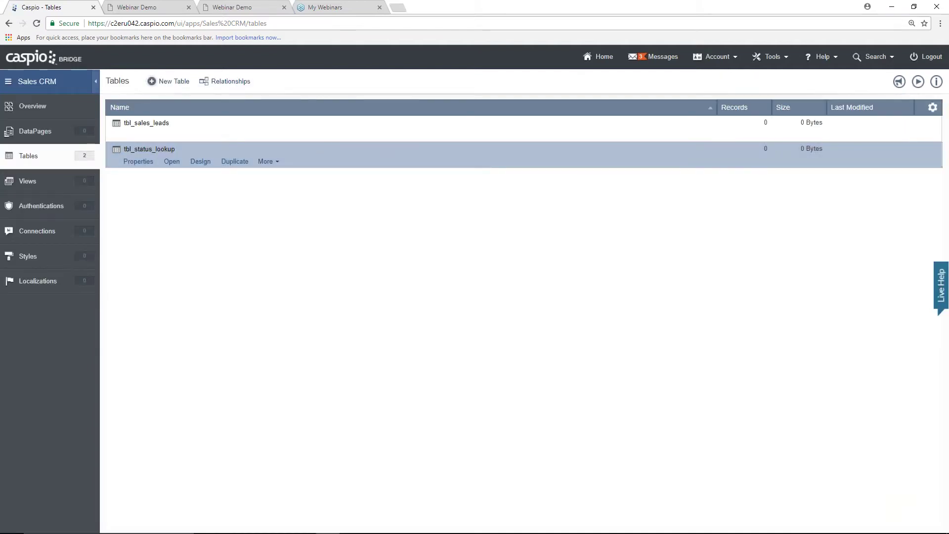
# - Open the tbl_status_lookup datasheet and add four lead_status records: New, Opportunity, Customer and Disqualified
pyautogui.click(172, 161)
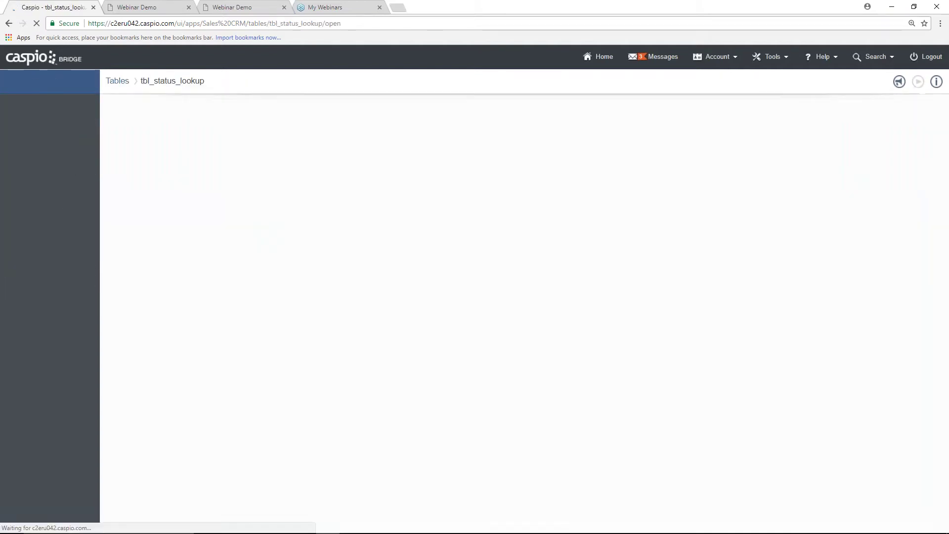
pyautogui.click(167, 159)
pyautogui.write('N')
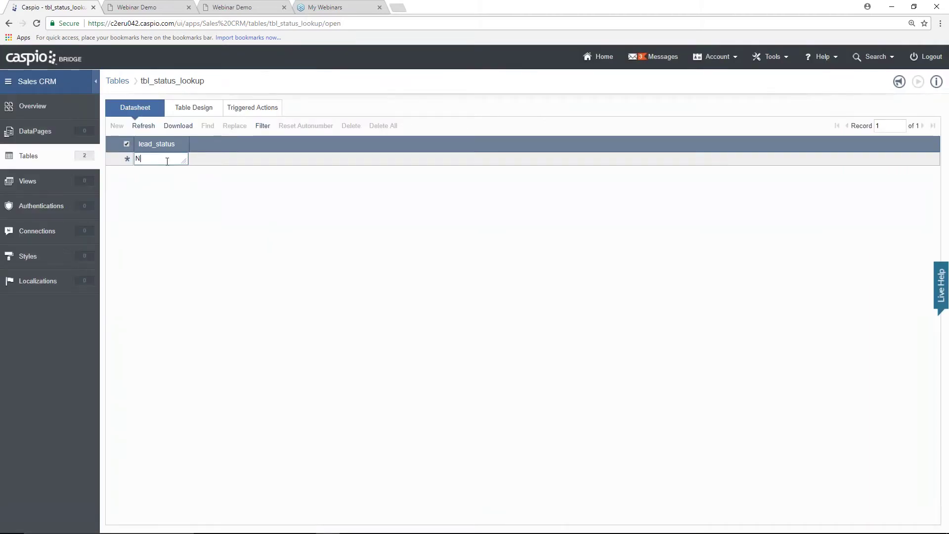
pyautogui.write('ew')
pyautogui.press('Return')
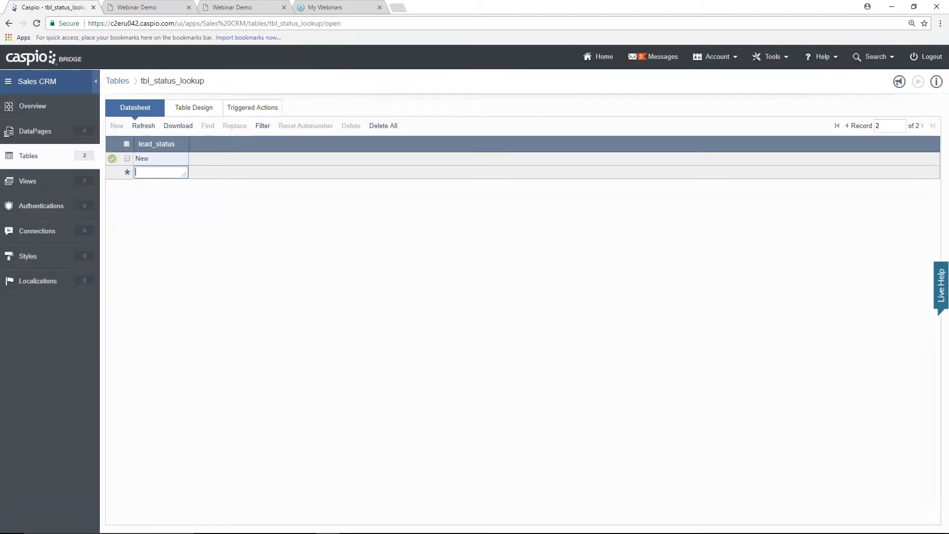
pyautogui.write('Opportunity')
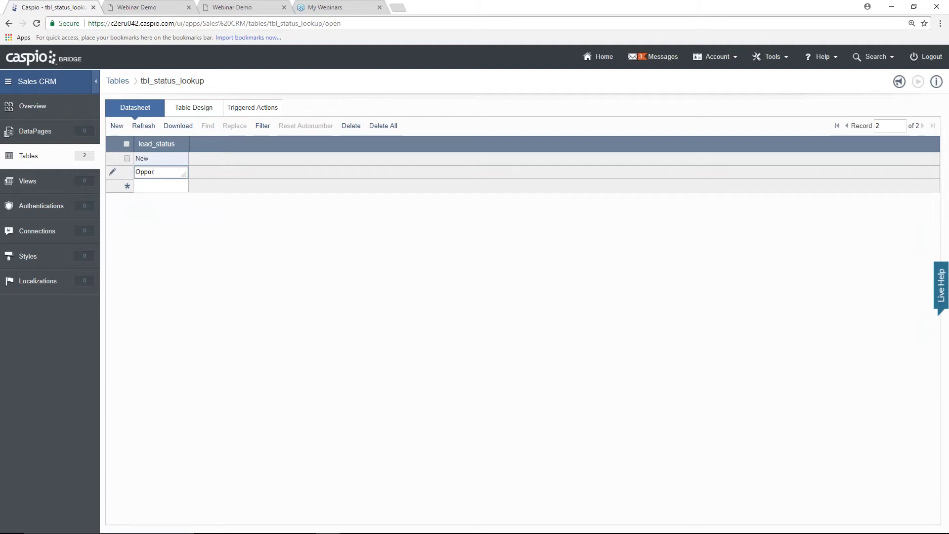
pyautogui.press('Return')
pyautogui.write('Customer')
pyautogui.press('Return')
pyautogui.write('Dis')
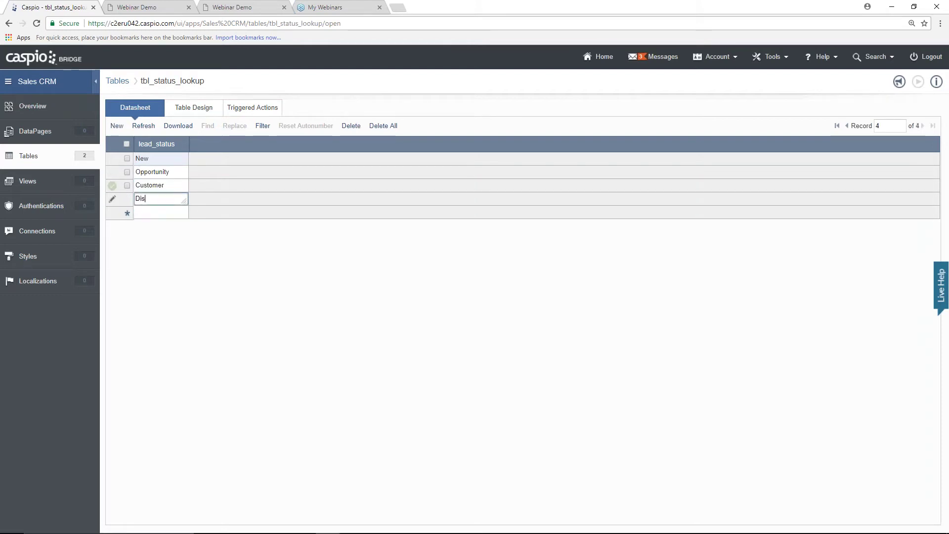
pyautogui.write('qualified')
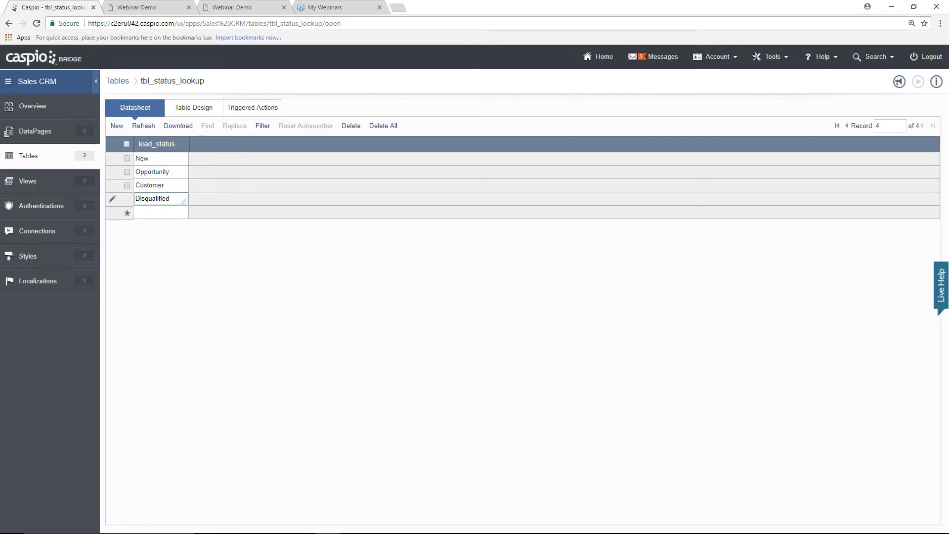
# - Create another table with a single Text (255) field named dq_reason and save it as tbl_dq_lookup
pyautogui.click(25, 157)
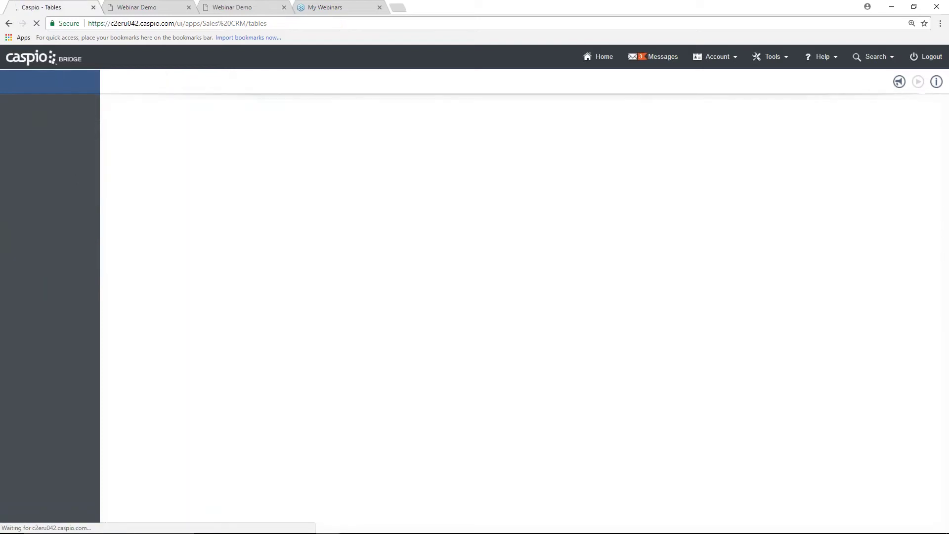
pyautogui.click(174, 81)
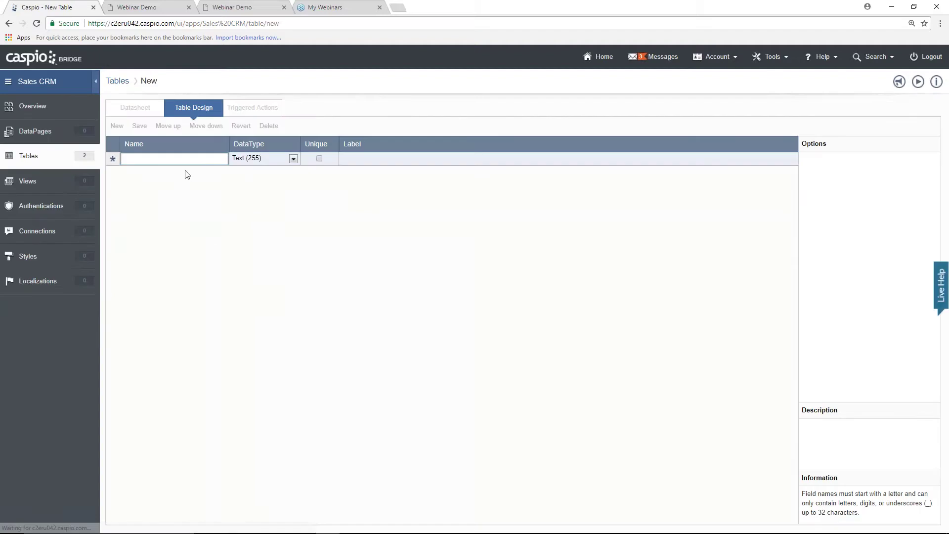
pyautogui.write('dq_reason')
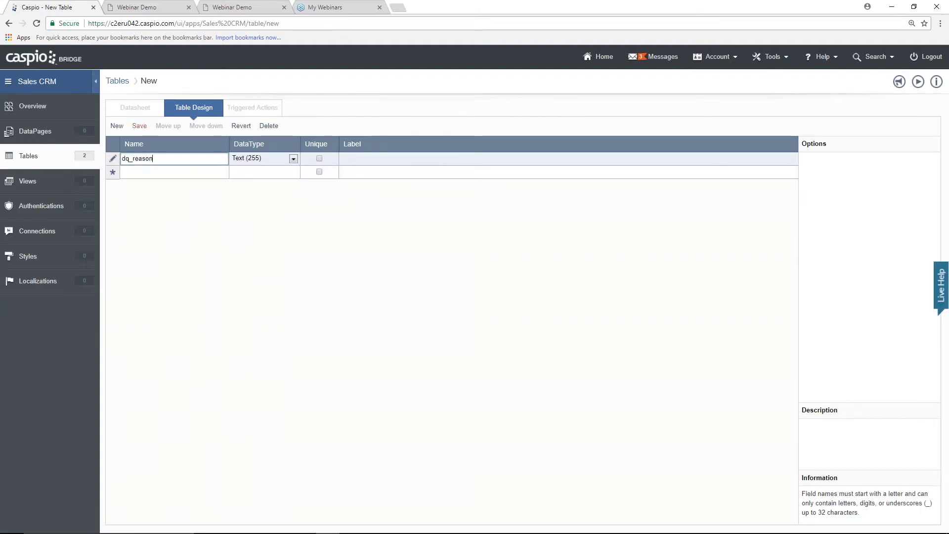
pyautogui.click(139, 125)
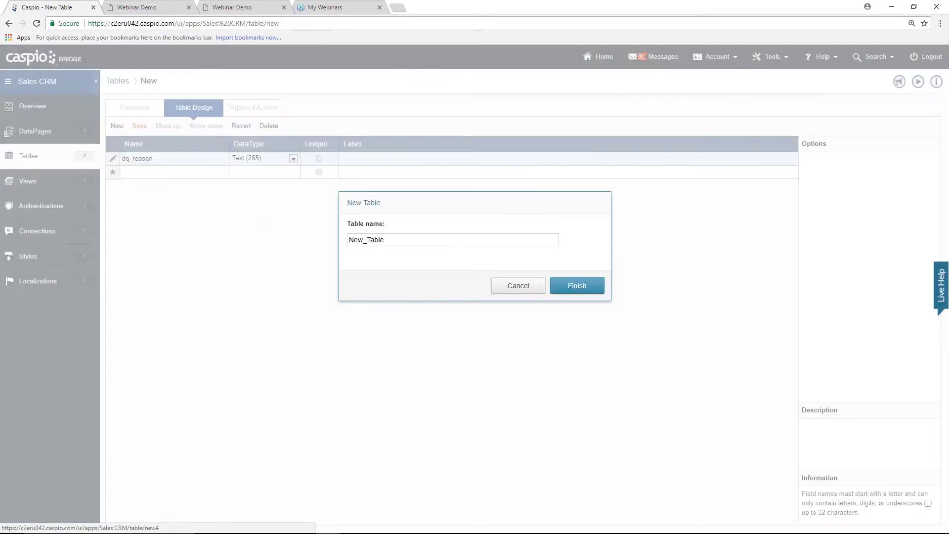
pyautogui.write('tbl')
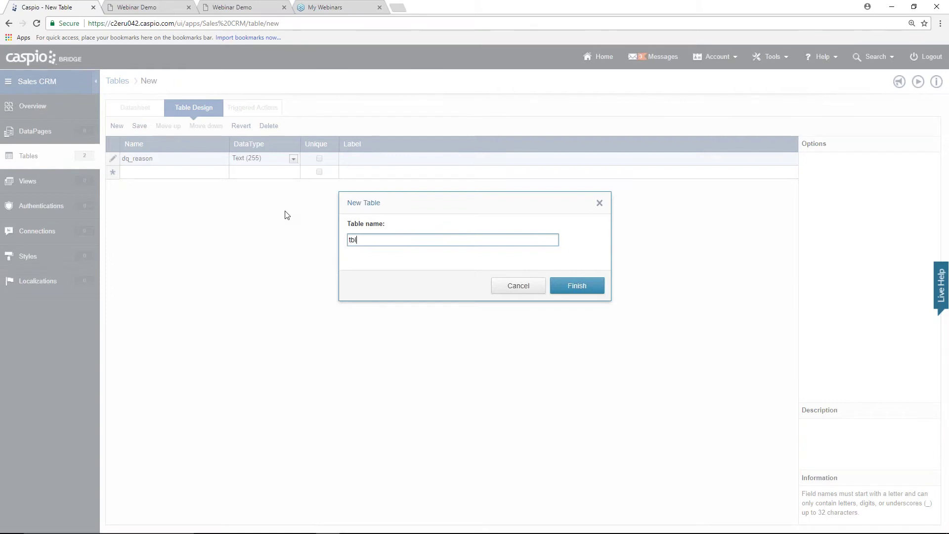
pyautogui.write('_dq_lookup')
pyautogui.click(577, 285)
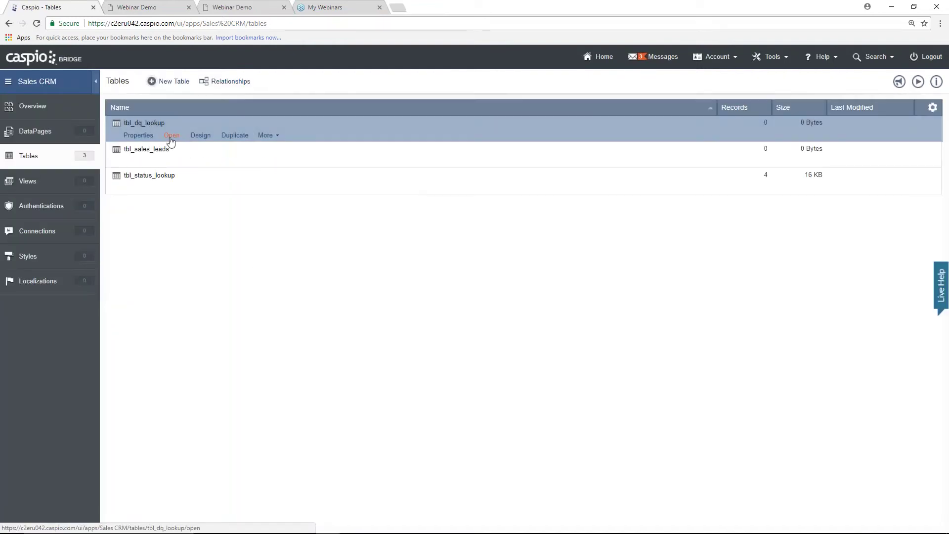
# - Add the dq_reason records Unreachable, Budget, Duplicate and No Interest/Need to tbl_dq_lookup, and return to the tables list
pyautogui.click(171, 137)
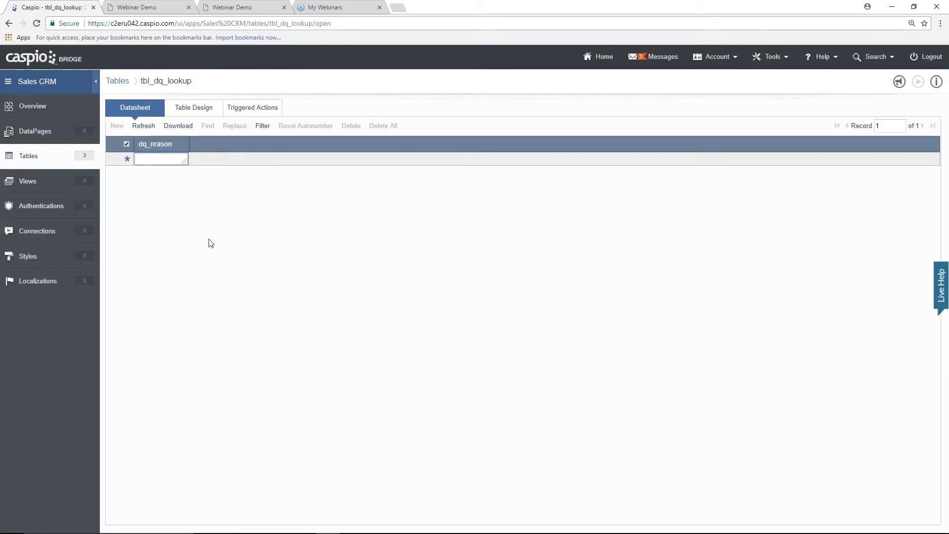
pyautogui.write('Unreachable')
pyautogui.press('Return')
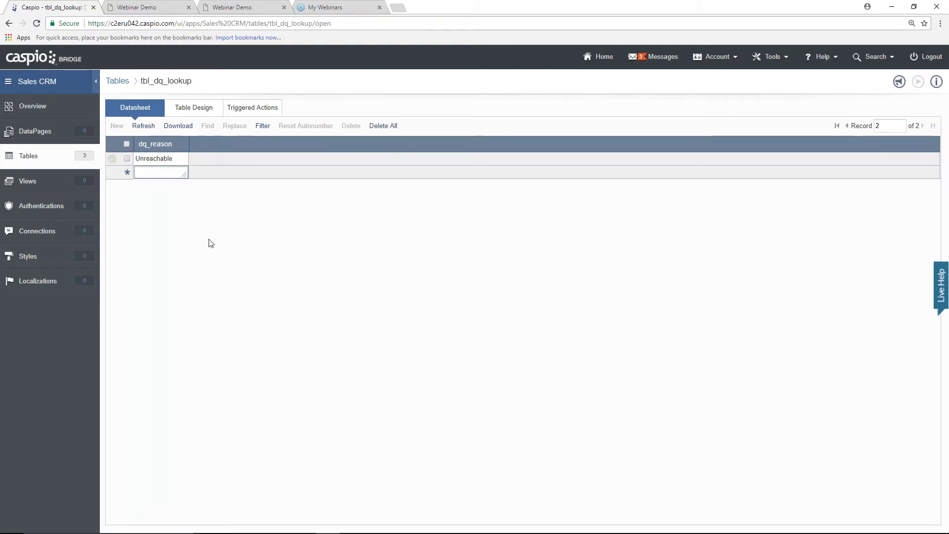
pyautogui.write('Budget')
pyautogui.press('Return')
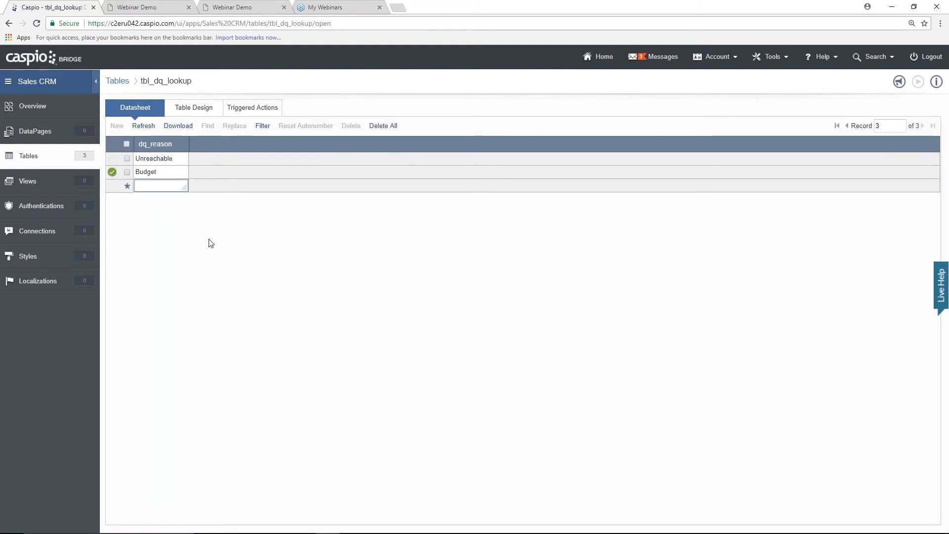
pyautogui.write('Duplicate')
pyautogui.press('Return')
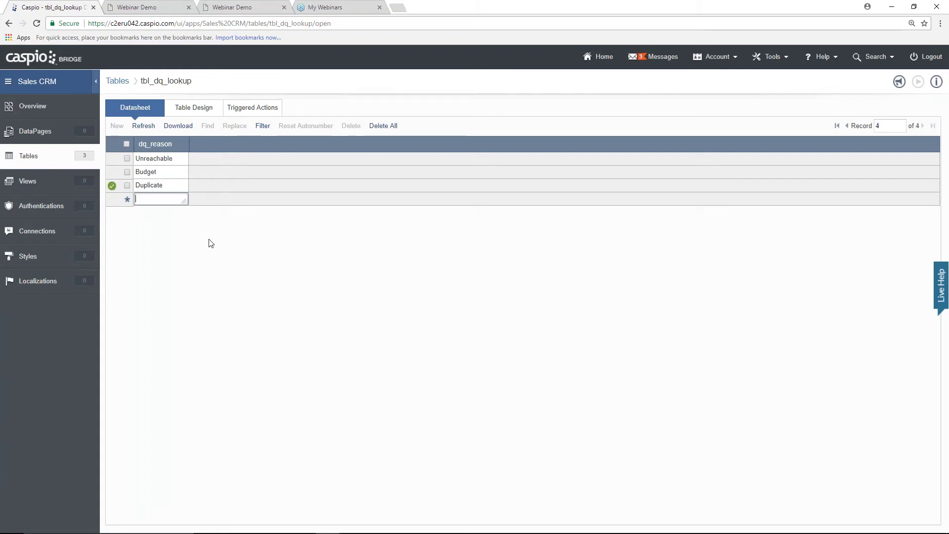
pyautogui.write('No Interest/Need')
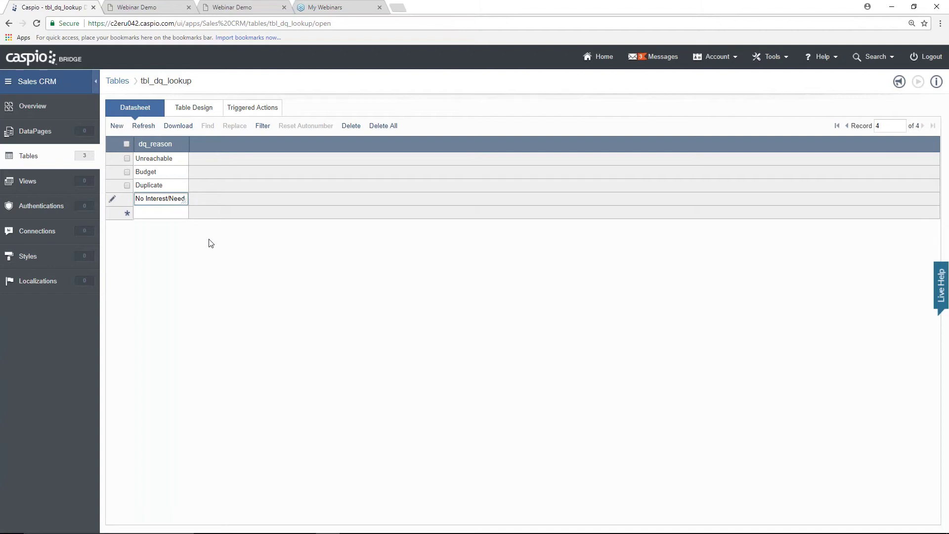
pyautogui.click(28, 157)
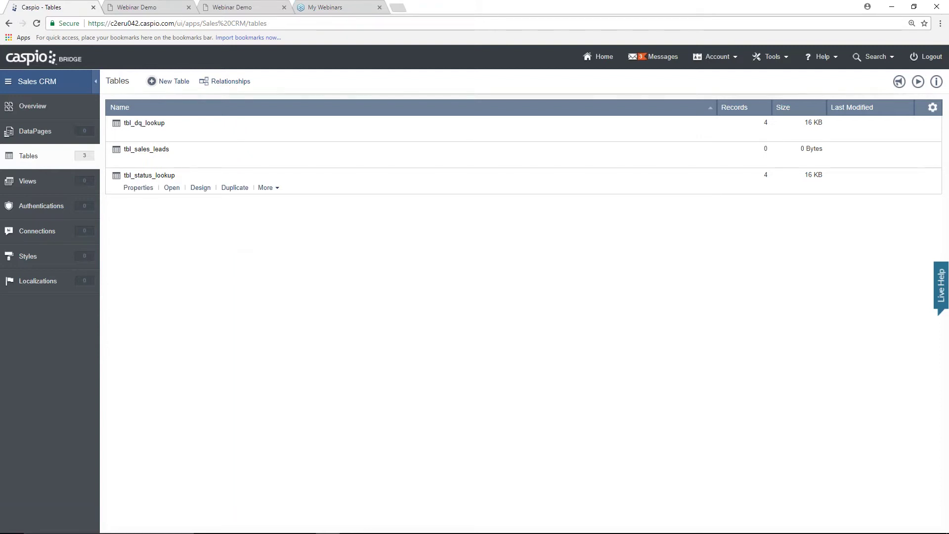
# - Start a new DataPage in the Sales CRM app
pyautogui.click(56, 137)
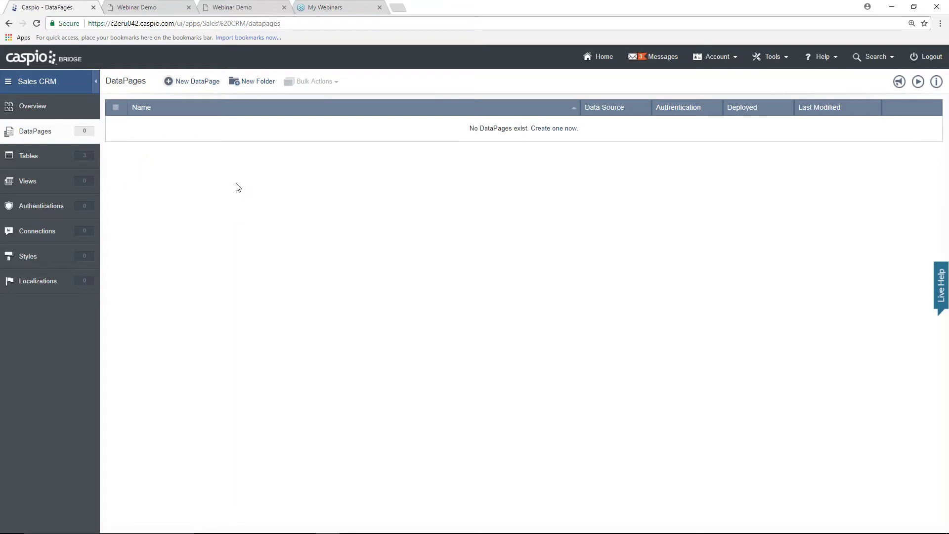
pyautogui.click(199, 84)
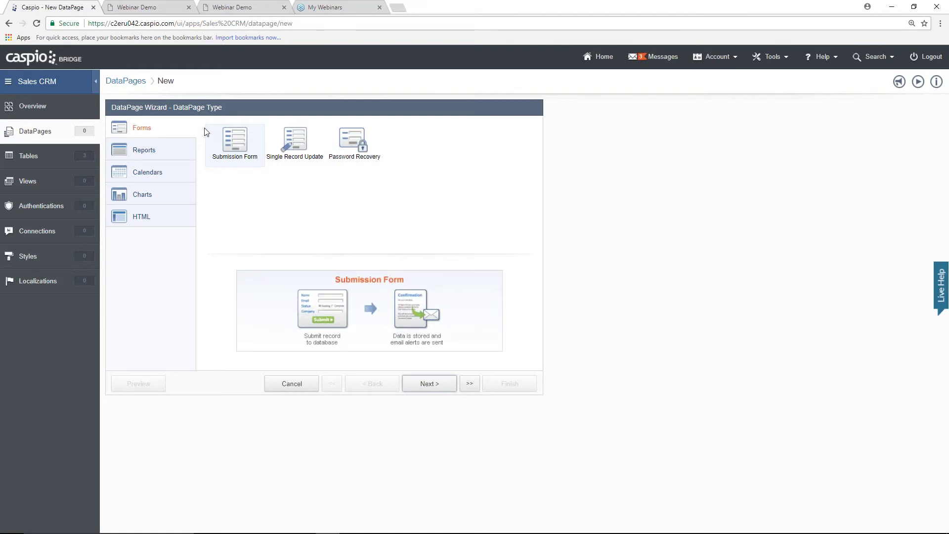
# - Examine the DataPage types offered for forms, reports, calendars, charts and HTML
pyautogui.click(187, 150)
pyautogui.click(180, 173)
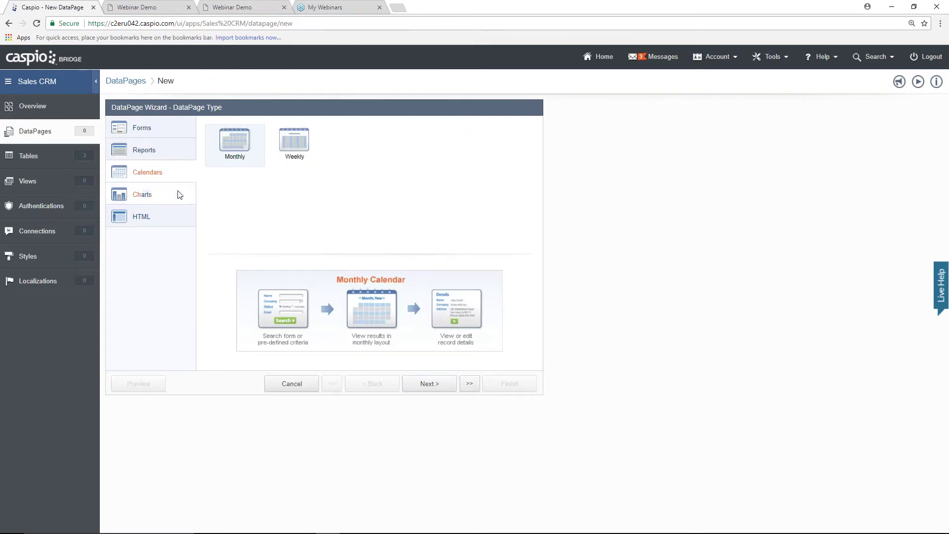
pyautogui.click(178, 194)
pyautogui.click(177, 131)
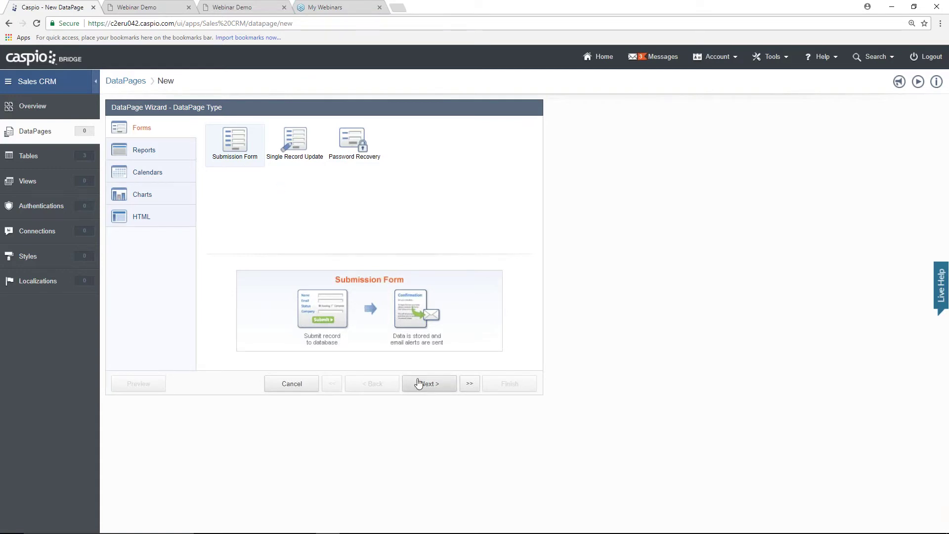
pyautogui.click(182, 155)
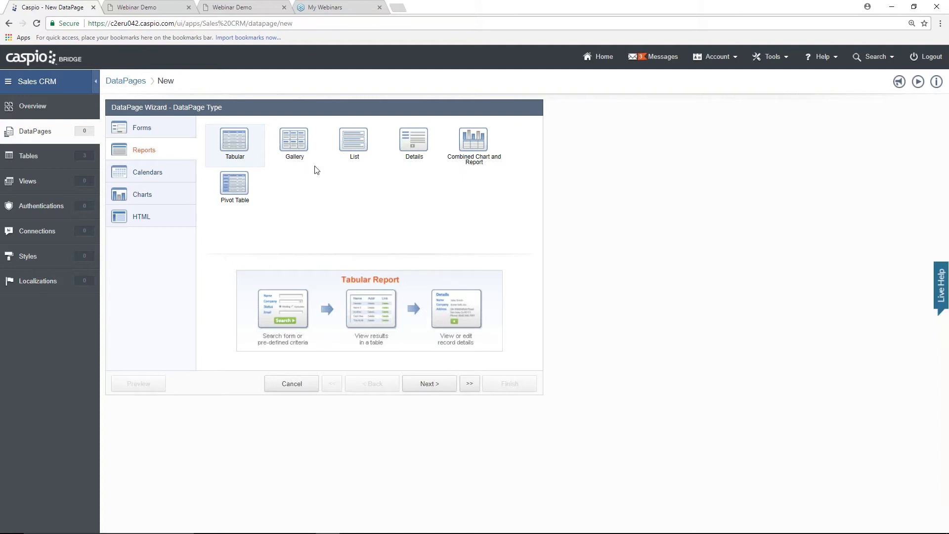
pyautogui.click(175, 175)
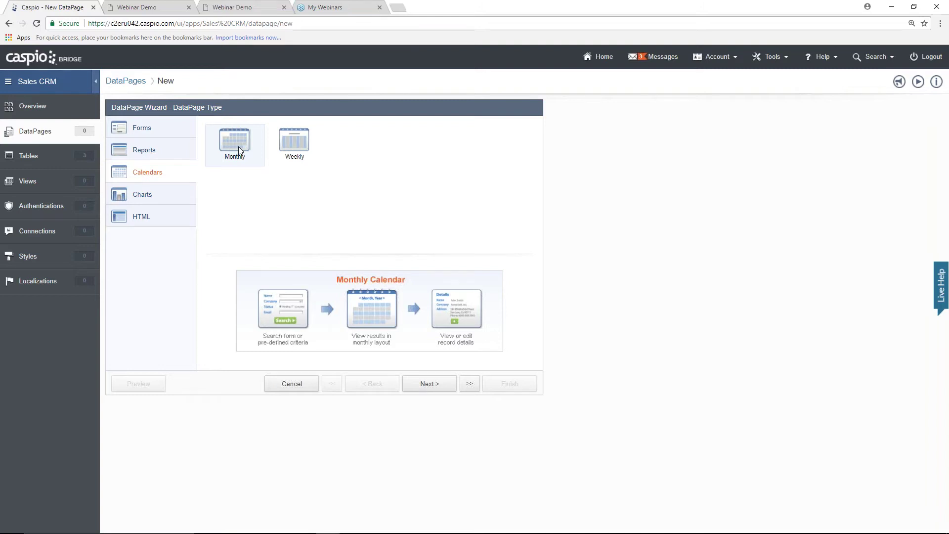
pyautogui.click(180, 199)
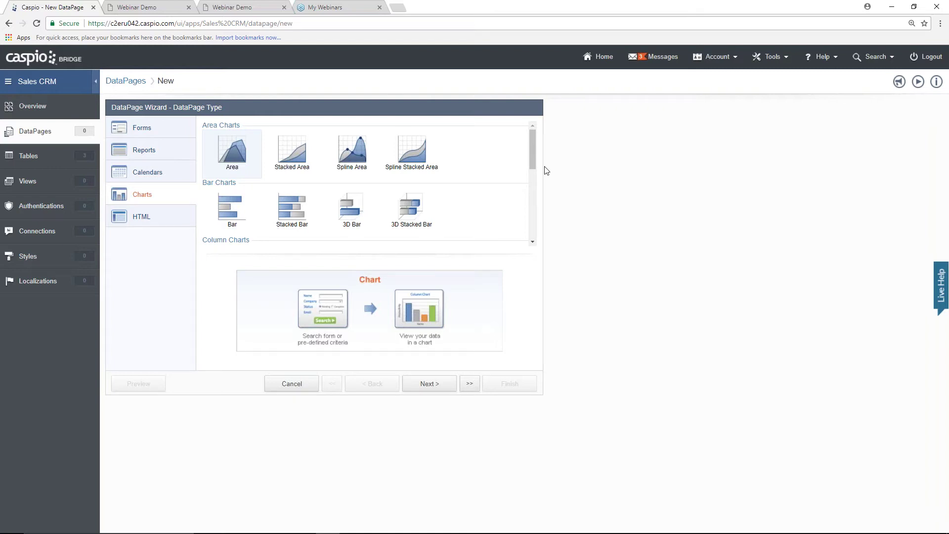
pyautogui.moveTo(532, 156); pyautogui.dragTo(585, 169)
pyautogui.click(169, 219)
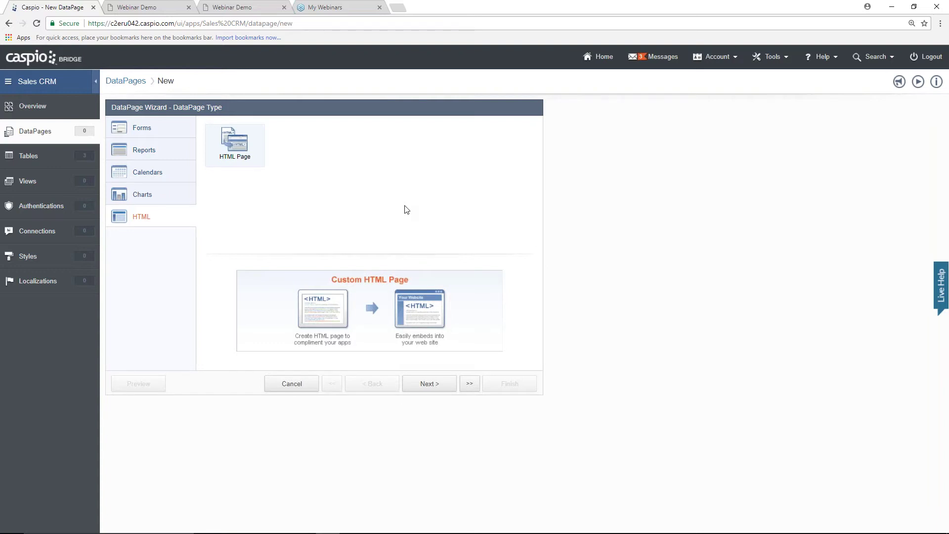
# - Choose the Submission Form type for the DataPage and use tbl_sales_leads as its data source
pyautogui.click(181, 132)
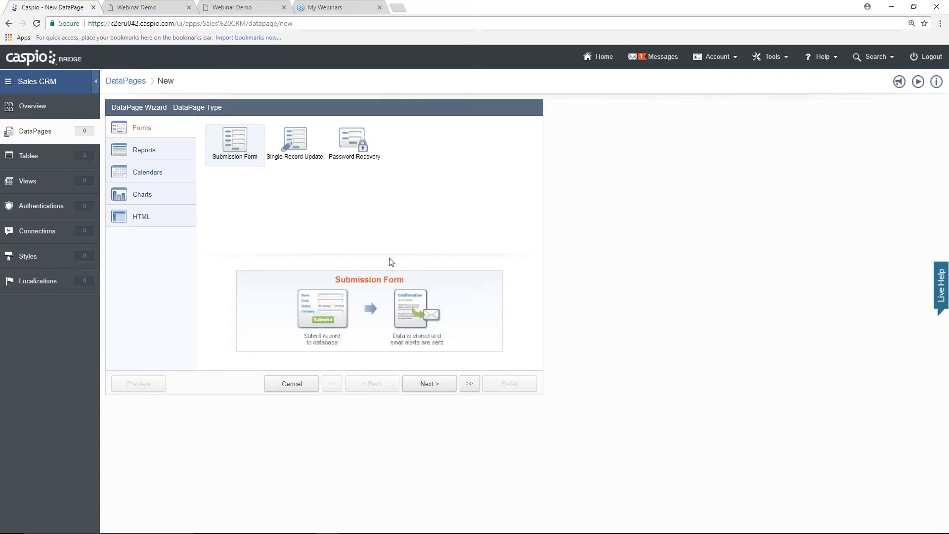
pyautogui.click(428, 384)
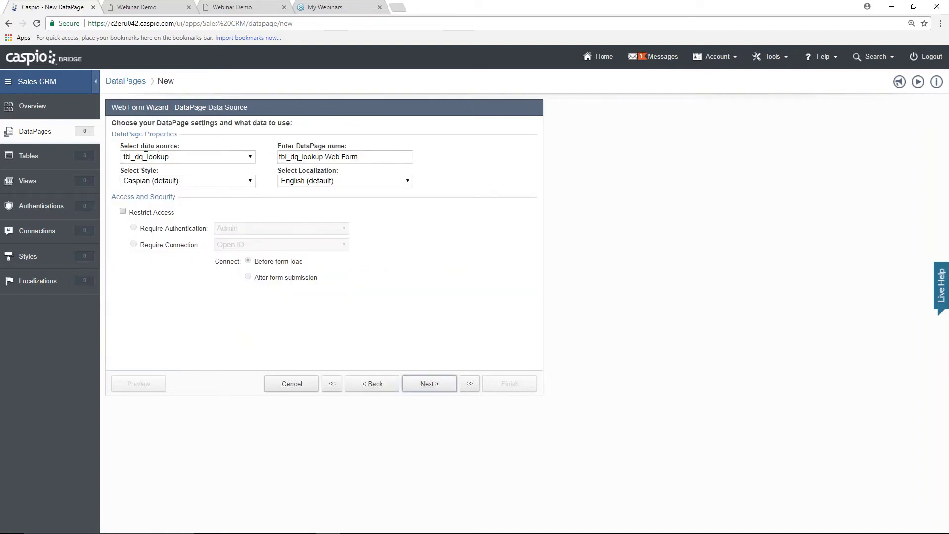
pyautogui.moveTo(141, 147); pyautogui.dragTo(179, 147)
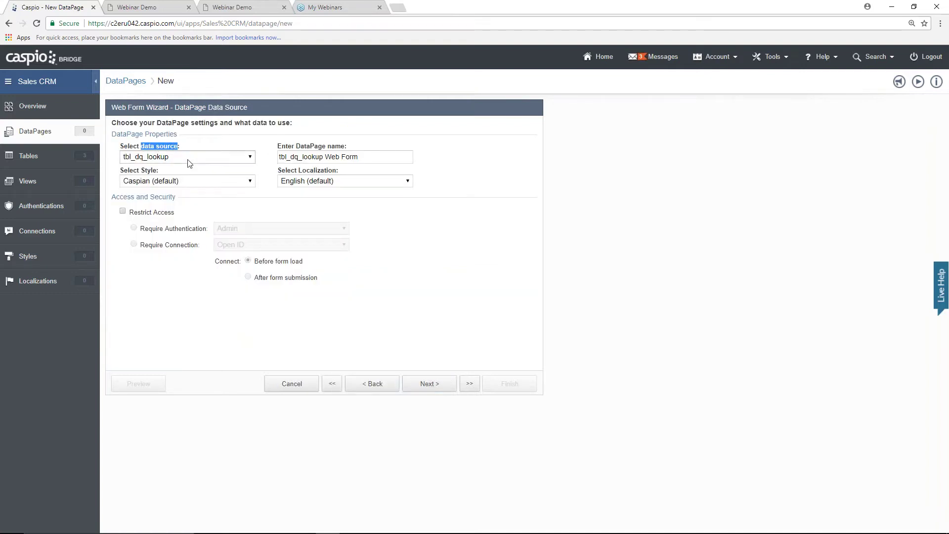
pyautogui.click(188, 159)
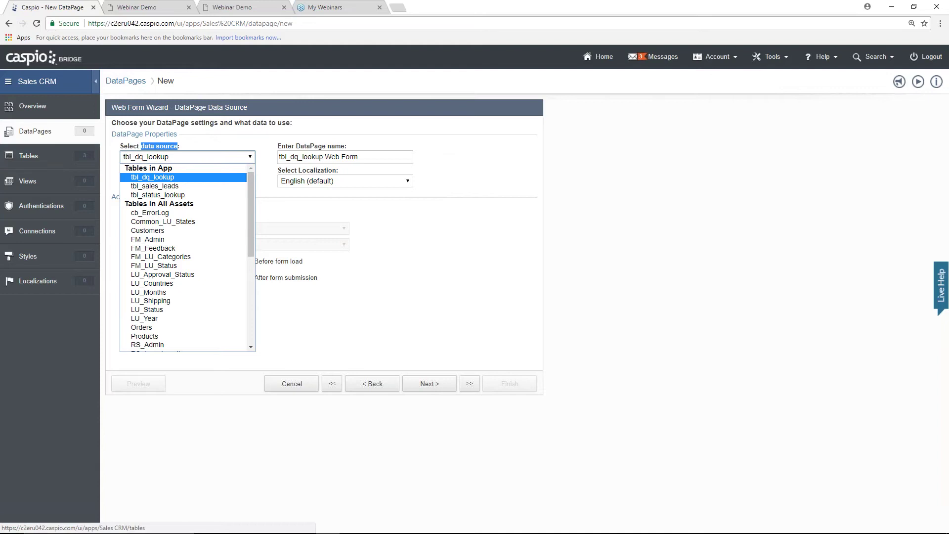
pyautogui.click(166, 187)
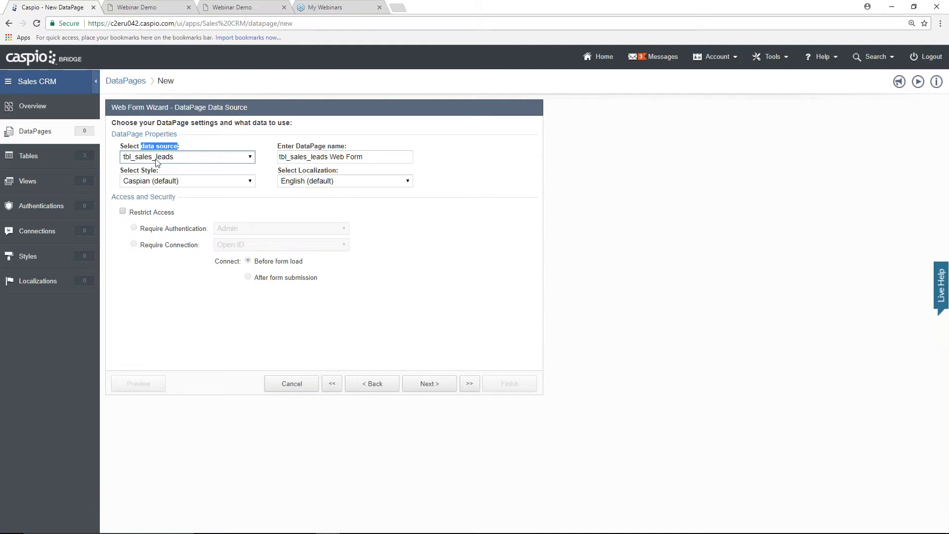
# - Name the DataPage Add New Lead and apply Master Style to it
pyautogui.moveTo(375, 157); pyautogui.dragTo(262, 162)
pyautogui.write('A')
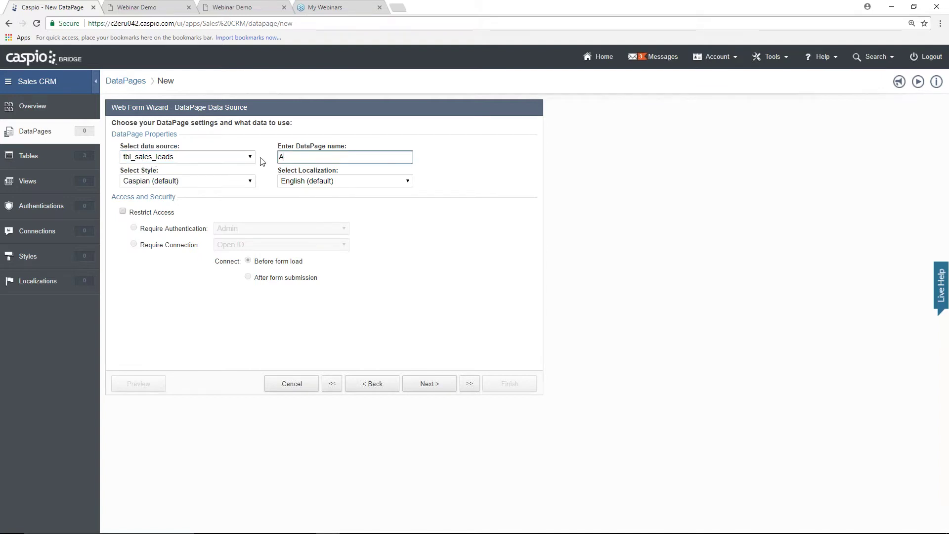
pyautogui.write('dd New Lead')
pyautogui.click(250, 183)
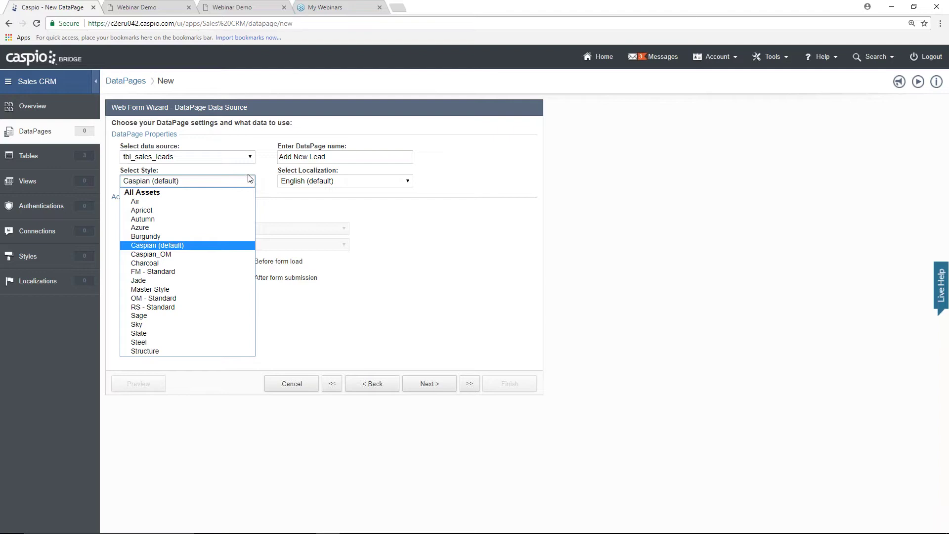
pyautogui.click(185, 290)
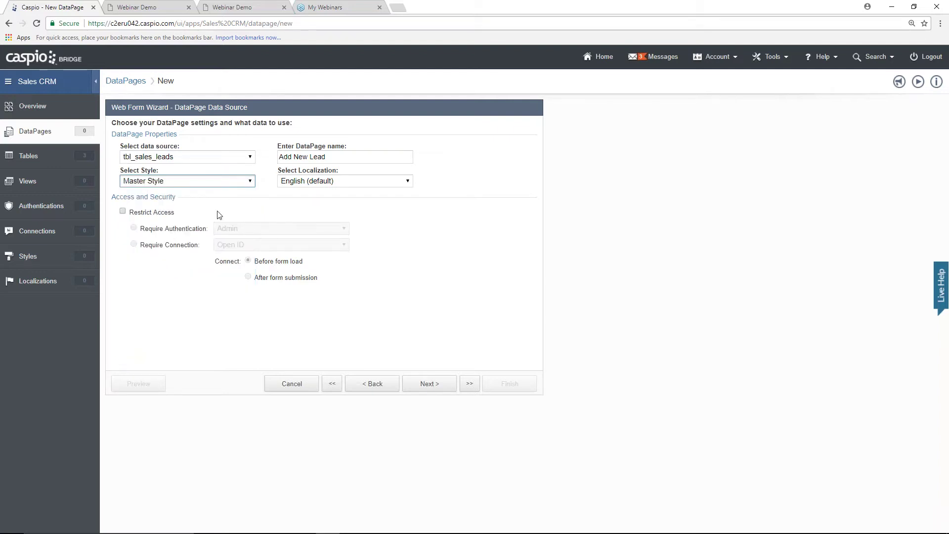
# - Review the available localizations, keep English (default), and continue to the form's field selection
pyautogui.click(337, 182)
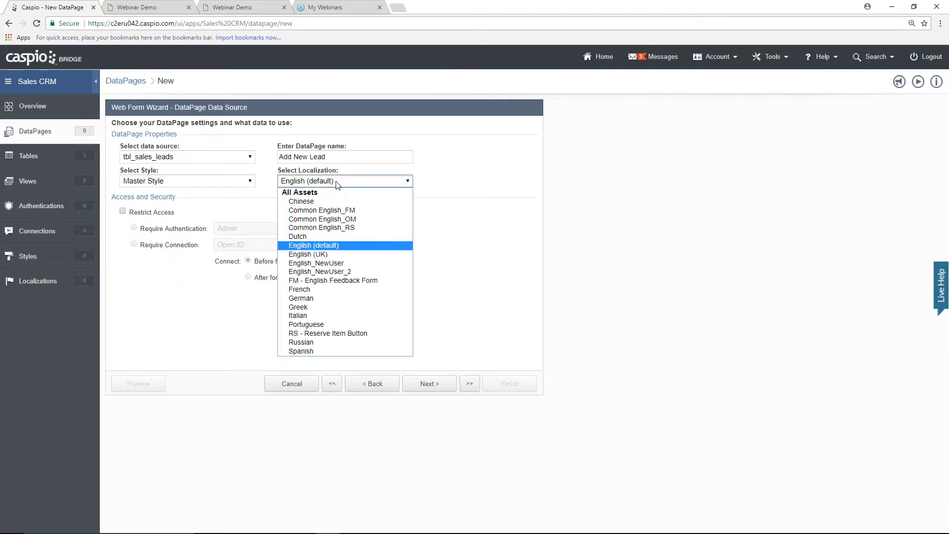
pyautogui.click(421, 173)
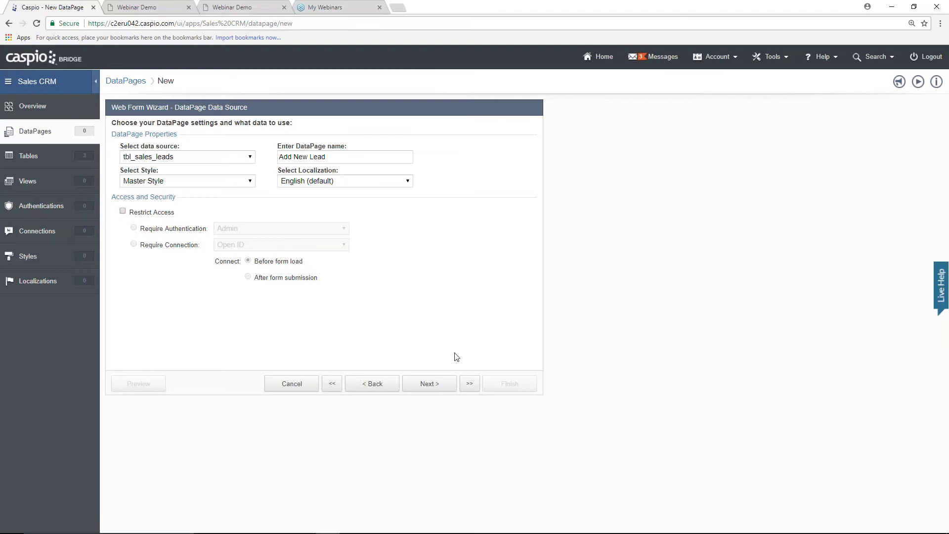
pyautogui.click(434, 385)
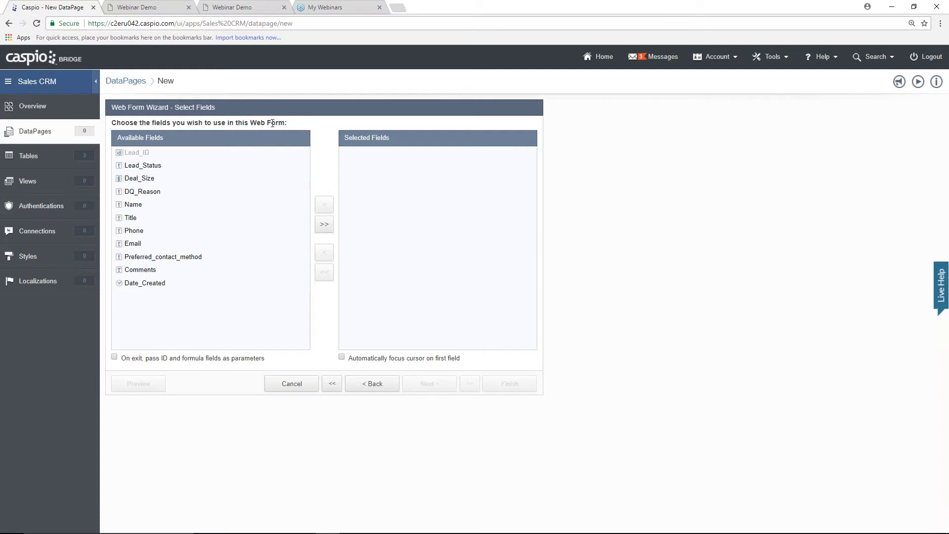
# - Add all available fields from Lead_Status through Date_Created to the form and continue to field configuration
pyautogui.click(180, 167)
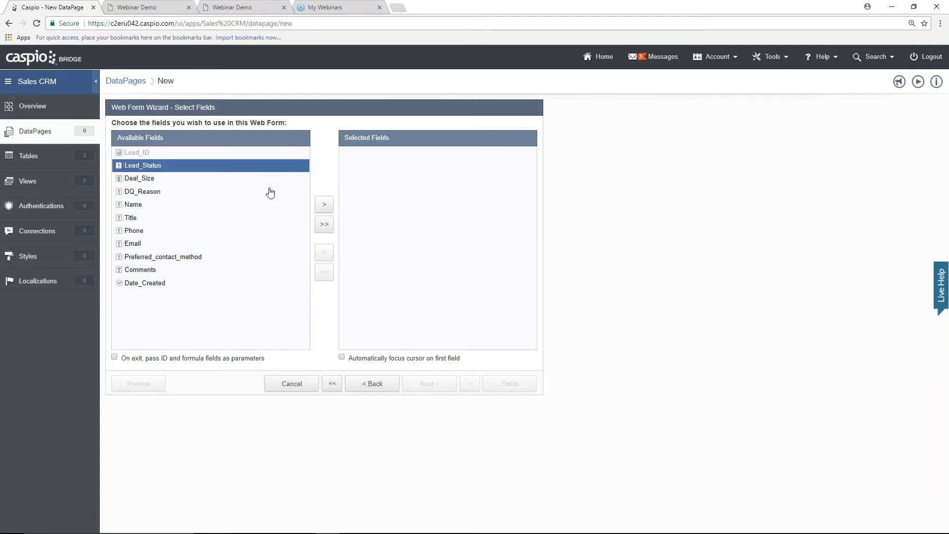
pyautogui.click(327, 205)
pyautogui.click(327, 207)
pyautogui.click(327, 208)
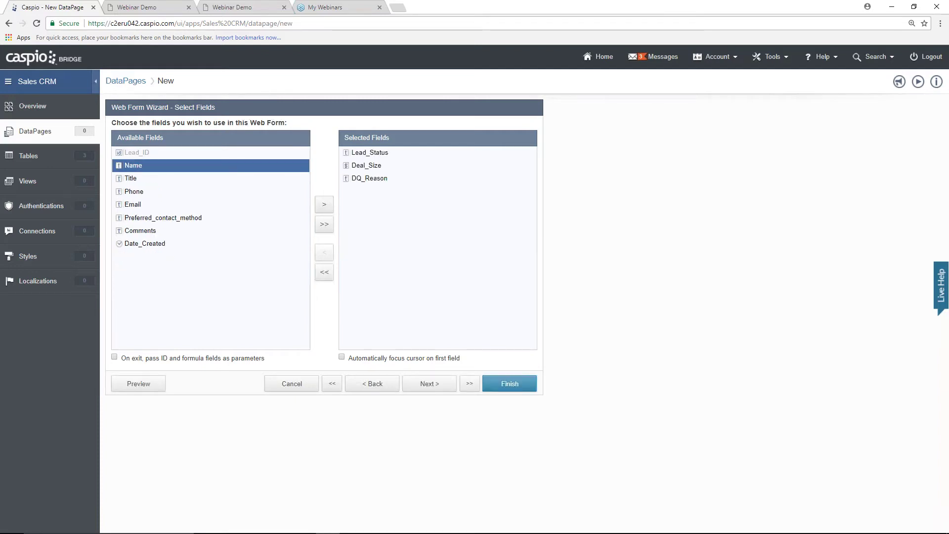
pyautogui.click(325, 225)
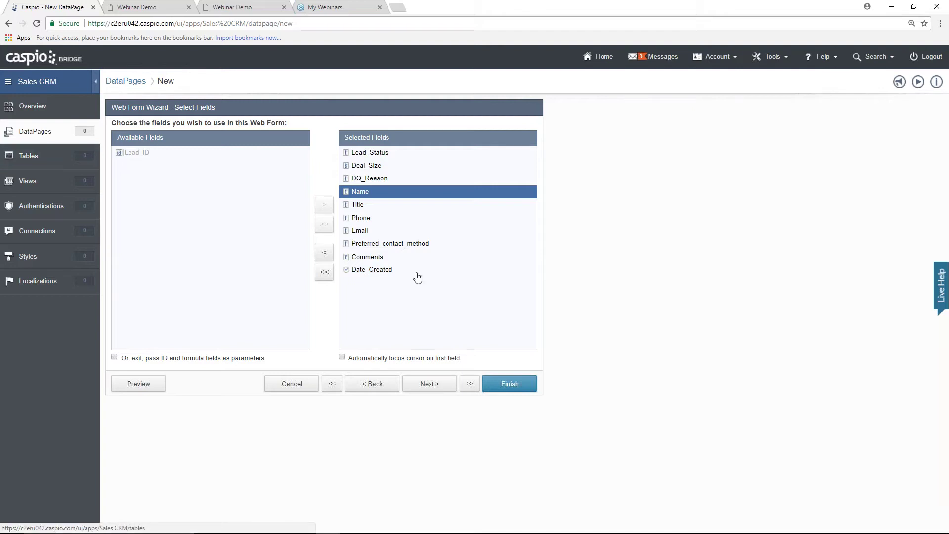
pyautogui.click(429, 388)
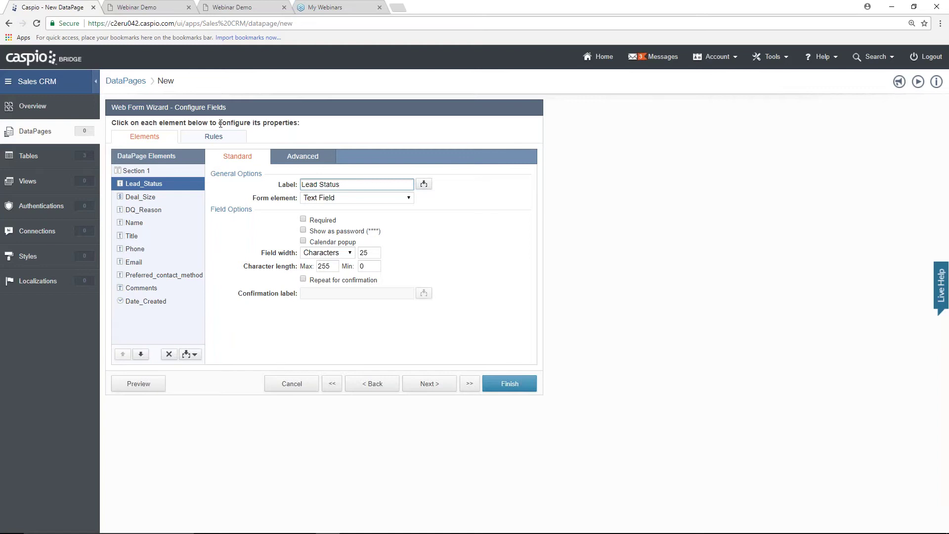
# - Look over the properties of the Deal_Size, DQ_Reason and Name elements and preview the Add New Lead form
pyautogui.moveTo(219, 123); pyautogui.dragTo(299, 124)
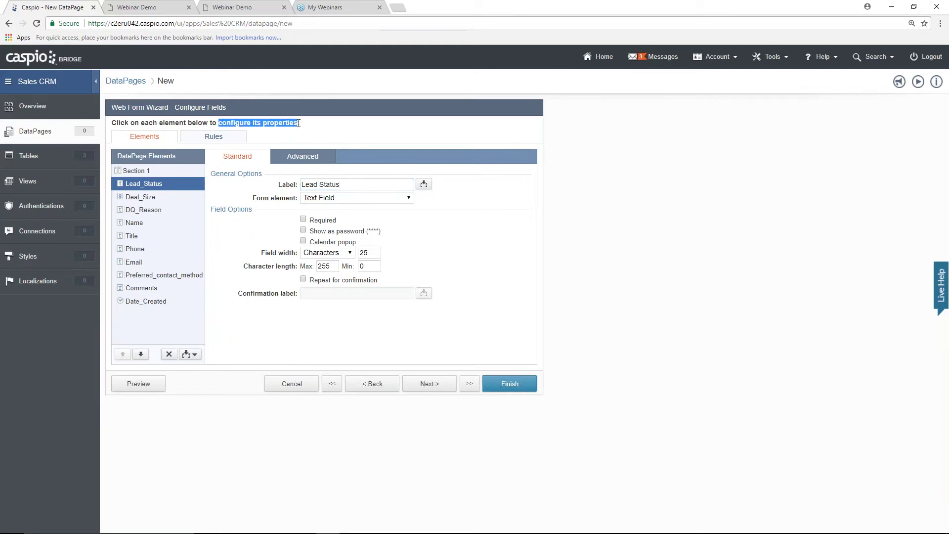
pyautogui.click(142, 197)
pyautogui.click(142, 212)
pyautogui.click(141, 225)
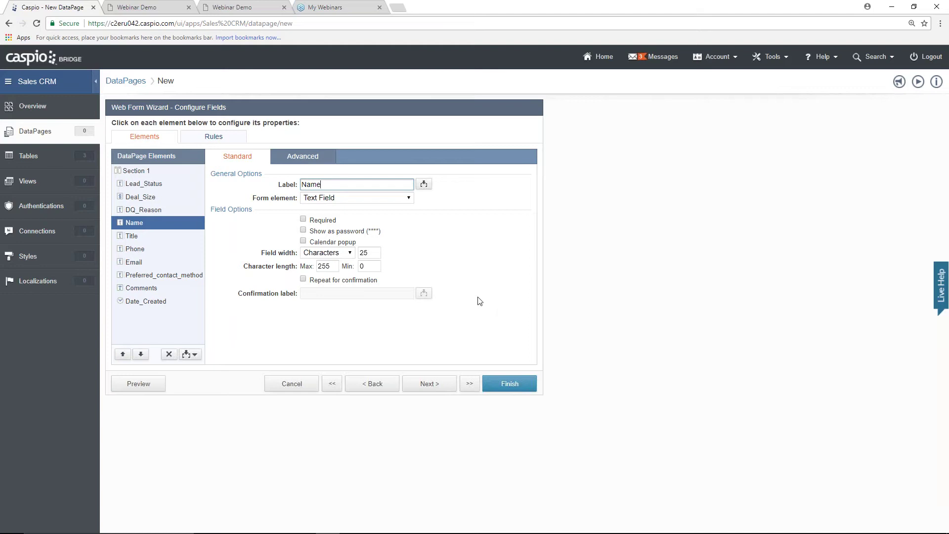
pyautogui.click(138, 384)
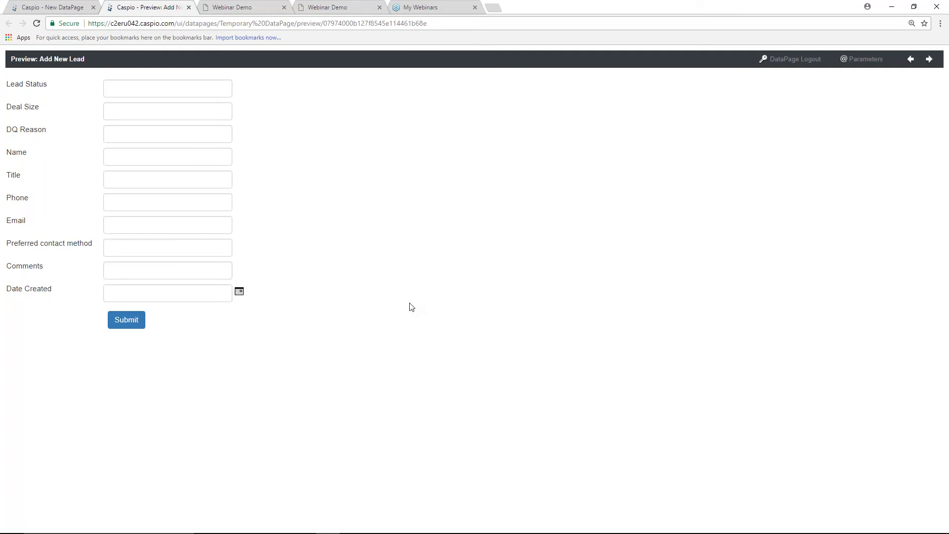
pyautogui.click(66, 8)
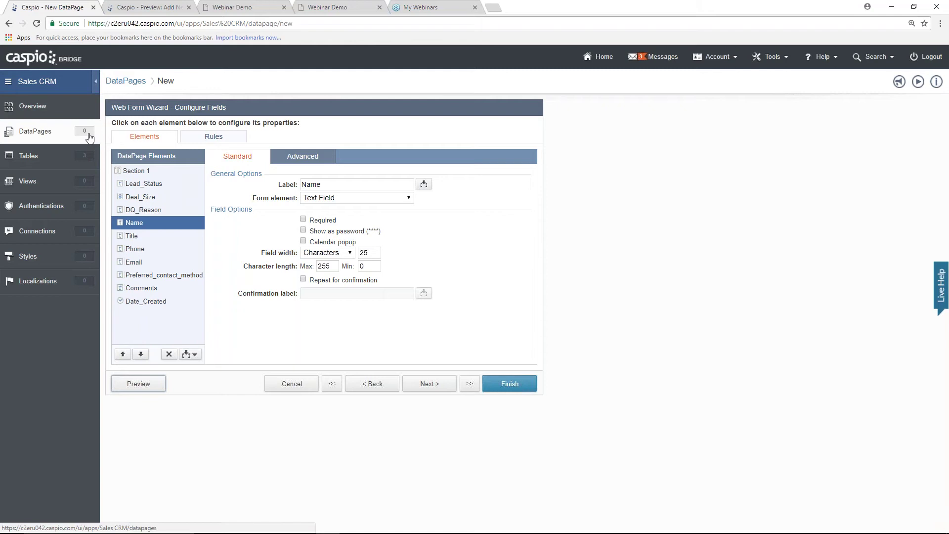
# - Check the Lead Status field in the form preview and change its form element to Dropdown
pyautogui.click(139, 186)
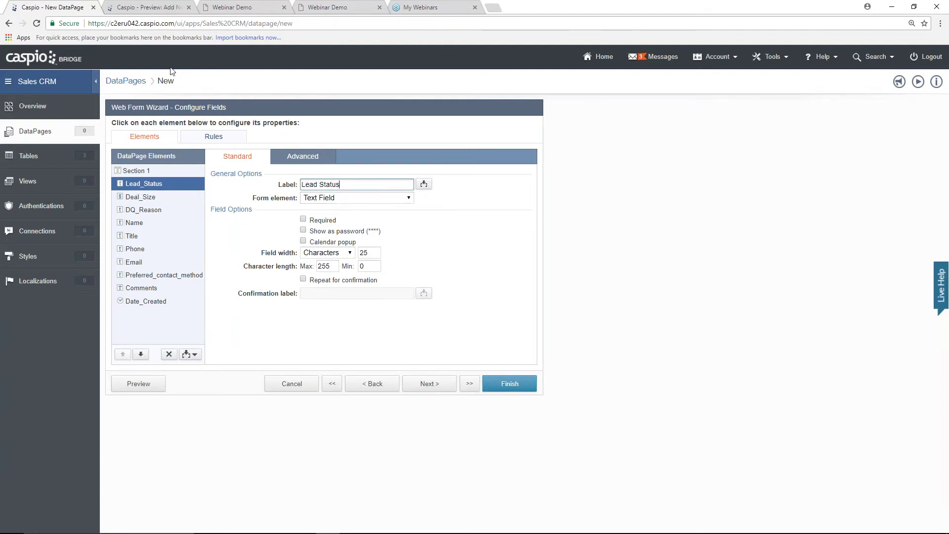
pyautogui.click(148, 7)
pyautogui.click(169, 91)
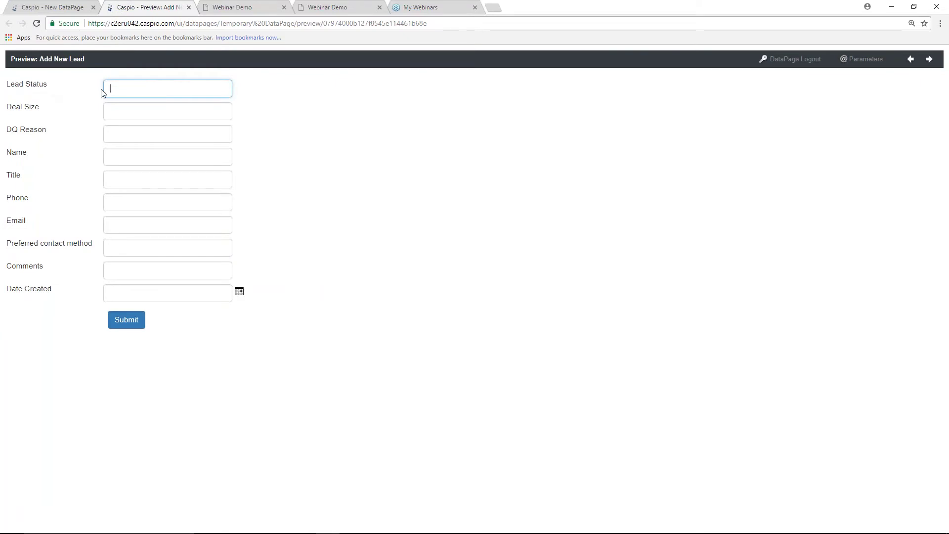
pyautogui.click(62, 13)
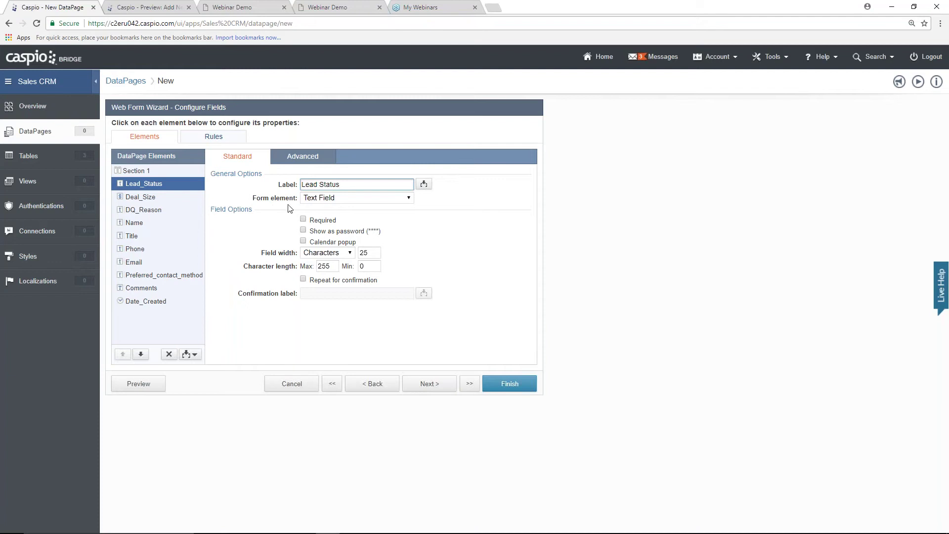
pyautogui.click(353, 199)
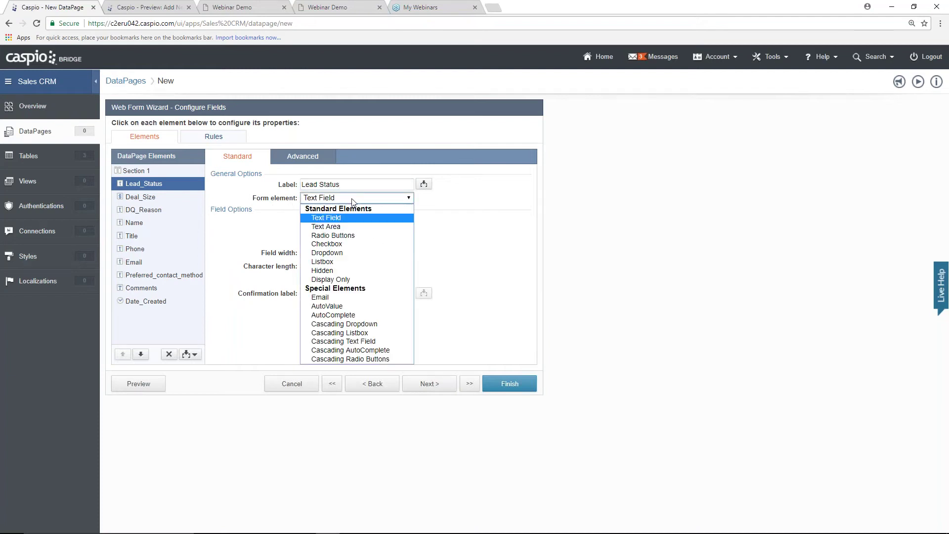
pyautogui.click(351, 252)
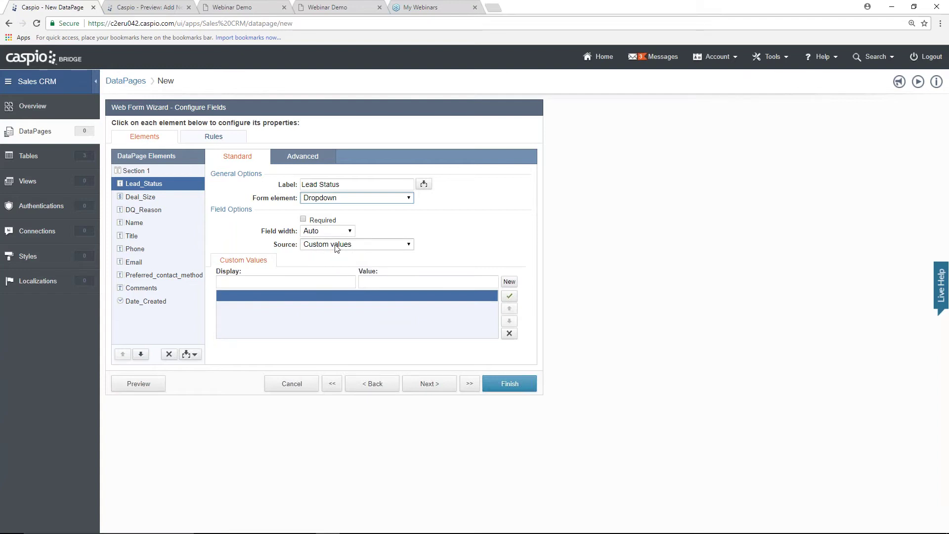
pyautogui.click(290, 282)
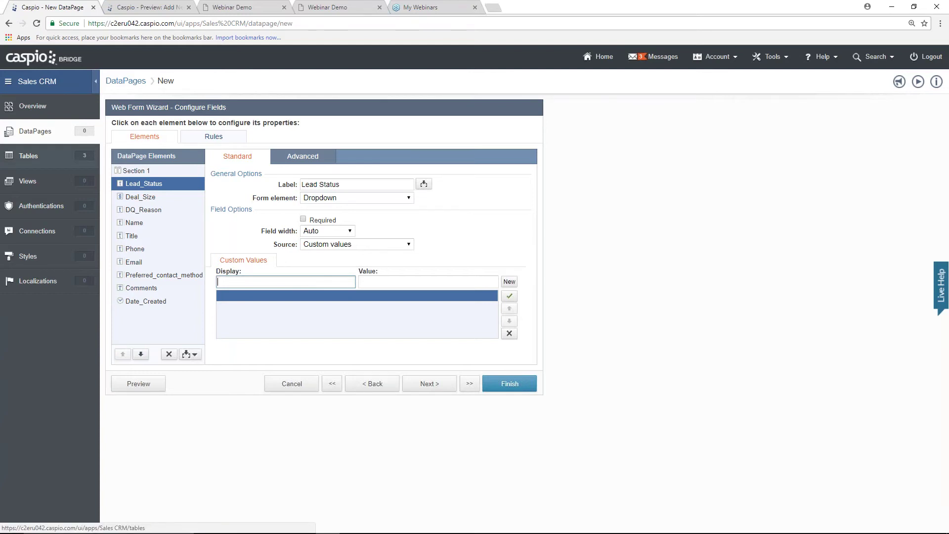
# - Source the Lead_Status dropdown from the tbl_status_lookup lookup table and set its sorting to None
pyautogui.click(325, 245)
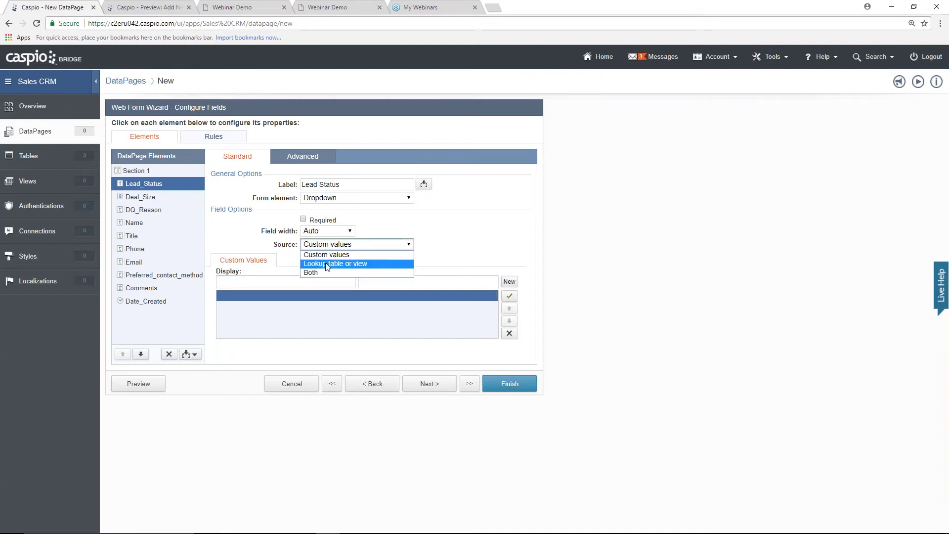
pyautogui.click(327, 265)
pyautogui.click(334, 275)
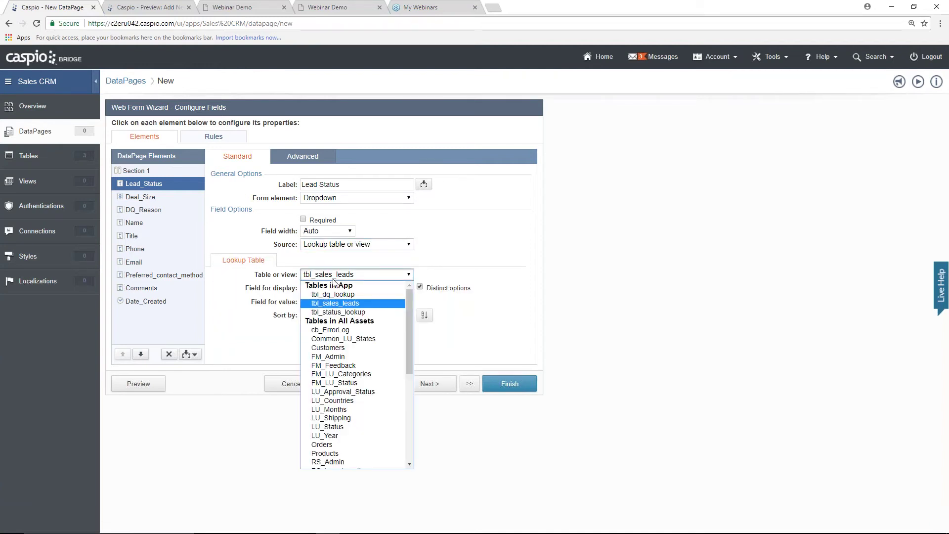
pyautogui.click(338, 313)
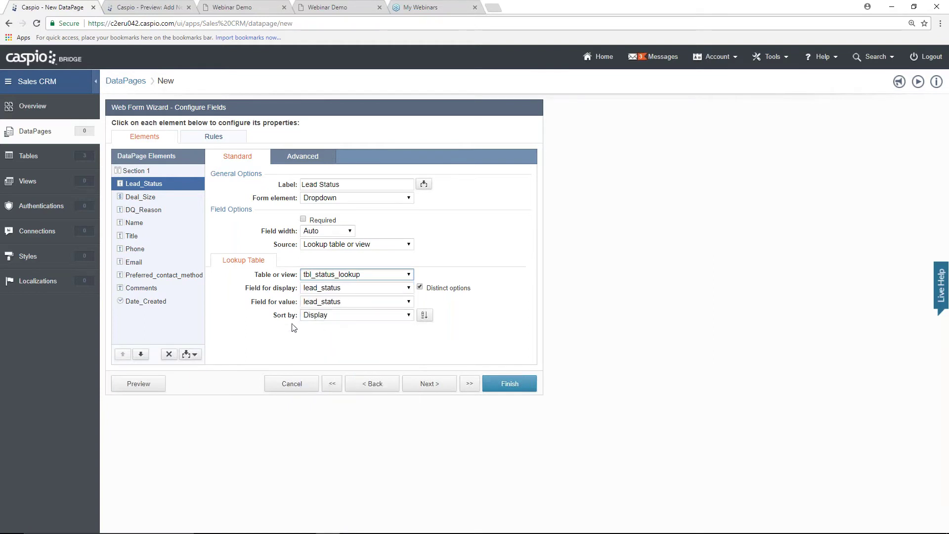
pyautogui.click(326, 318)
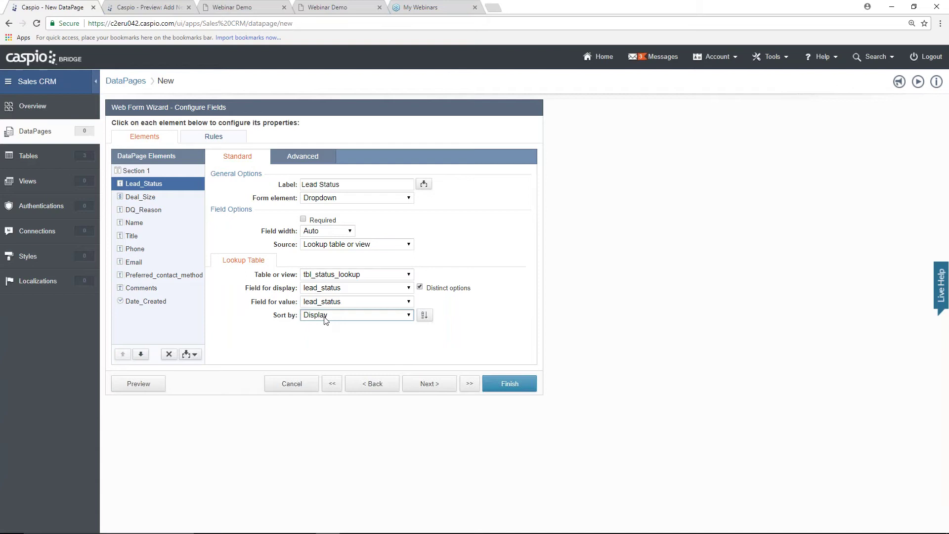
pyautogui.click(326, 317)
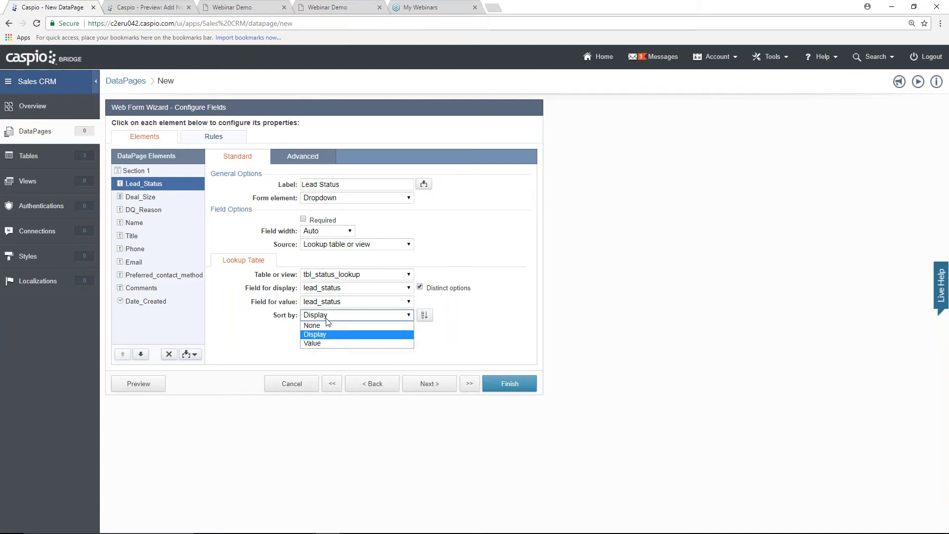
pyautogui.click(325, 326)
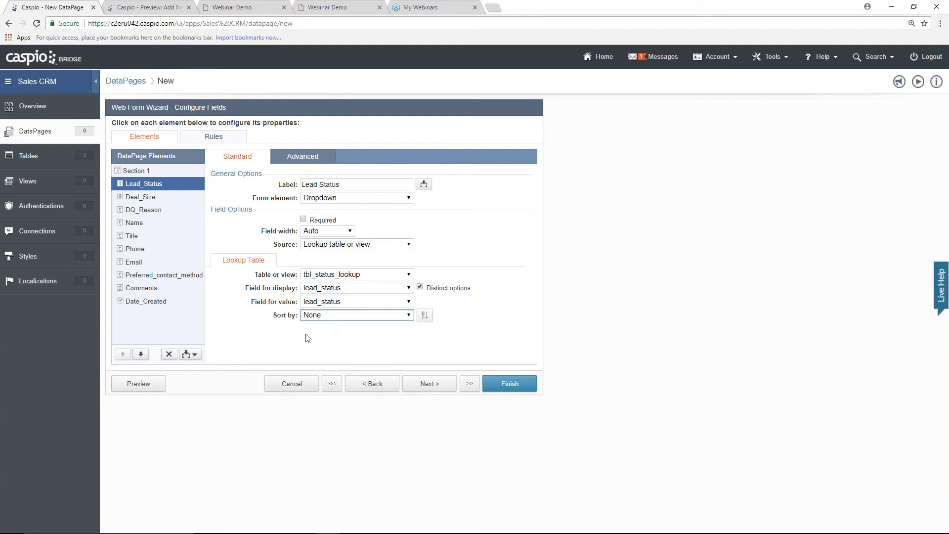
# - Preview the form, check the options in the Lead Status dropdown, and return to the field configuration
pyautogui.click(163, 386)
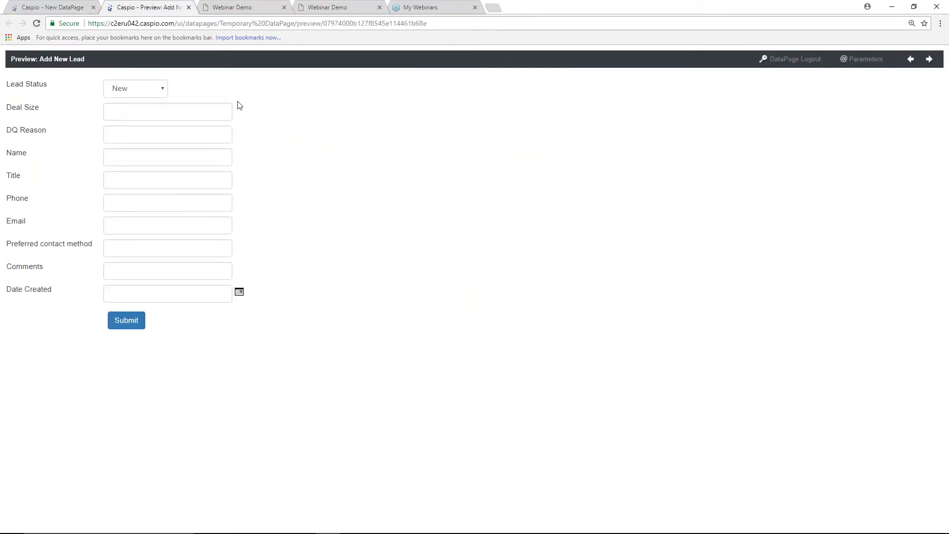
pyautogui.click(164, 91)
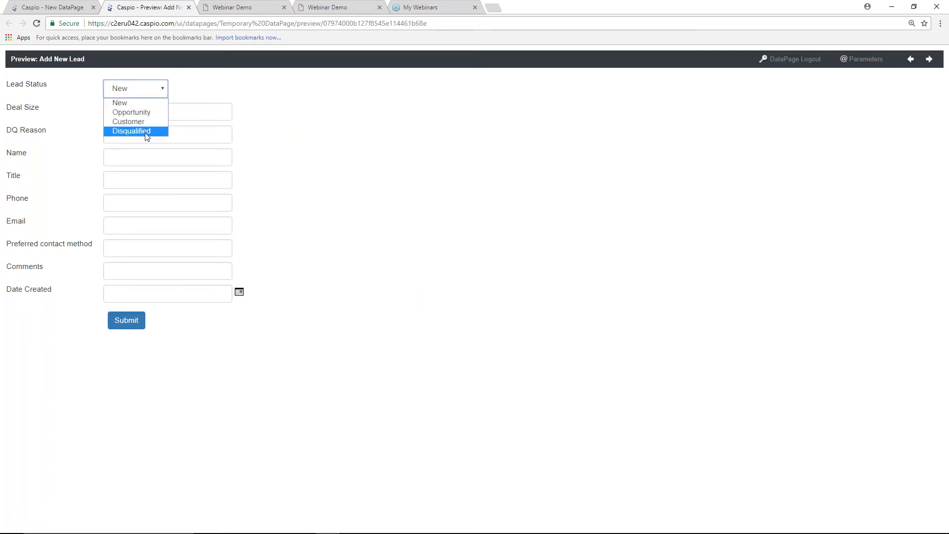
pyautogui.click(277, 137)
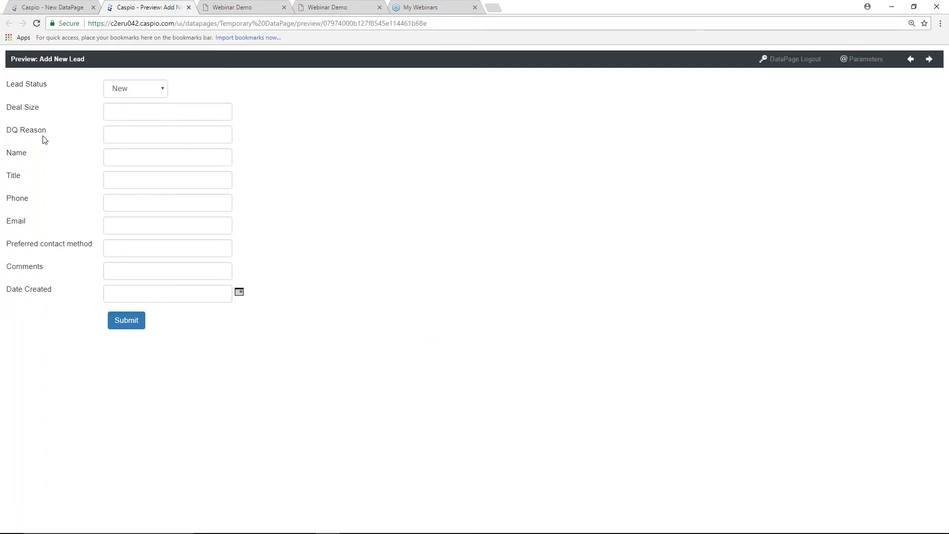
pyautogui.click(68, 8)
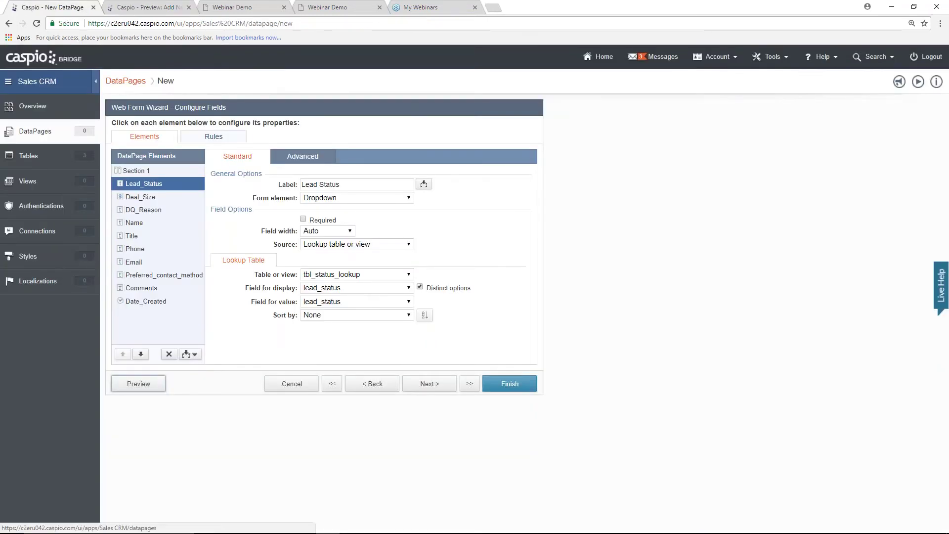
# - Make DQ_Reason a dropdown sourced from the tbl_dq_lookup lookup table and check it in the form preview
pyautogui.click(150, 213)
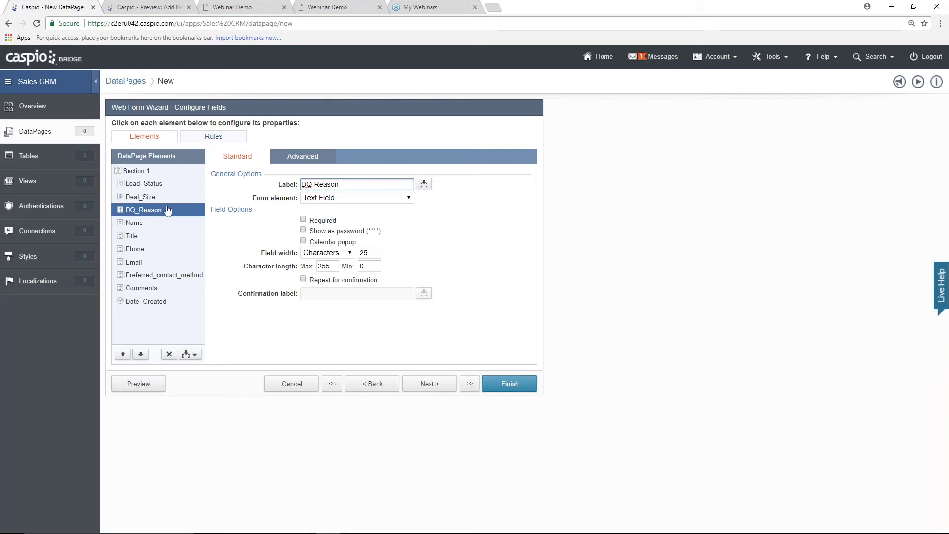
pyautogui.click(332, 198)
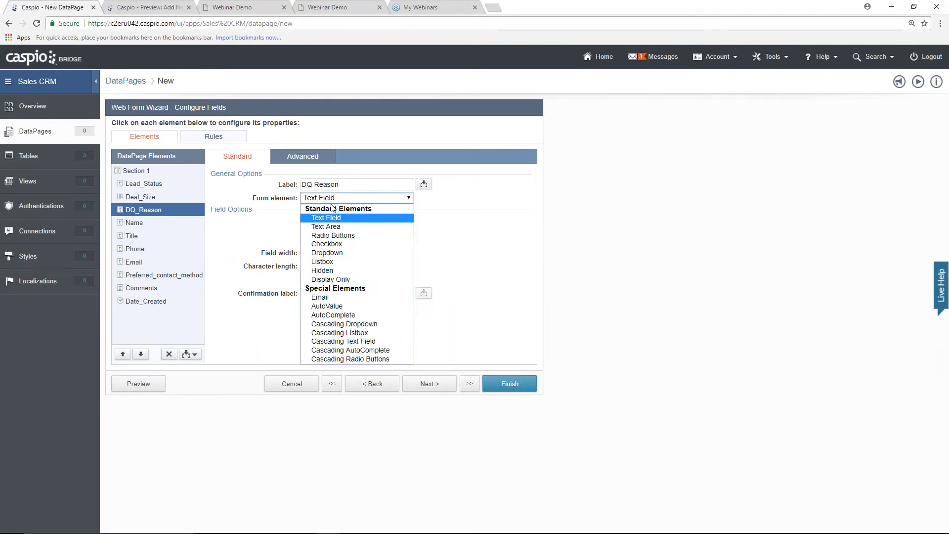
pyautogui.click(332, 253)
pyautogui.click(331, 247)
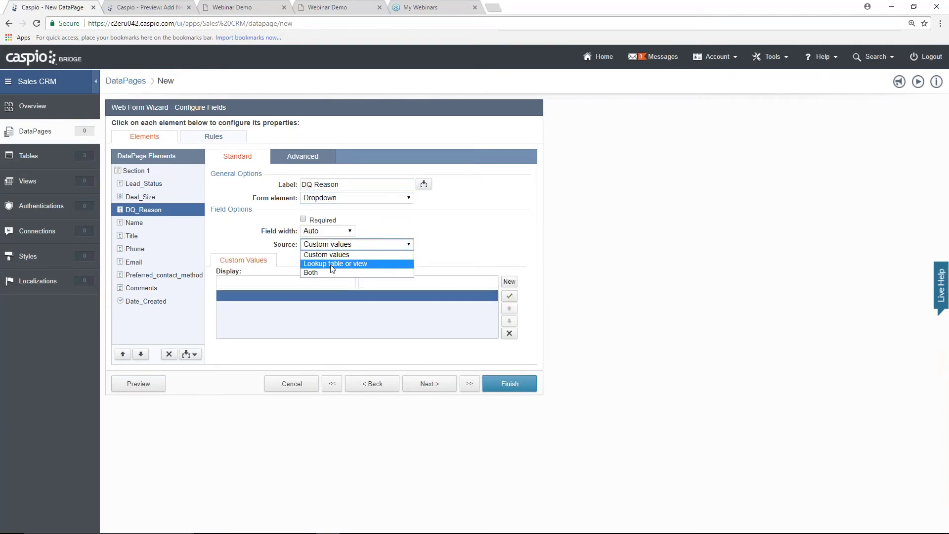
pyautogui.click(331, 264)
pyautogui.click(340, 276)
pyautogui.click(341, 290)
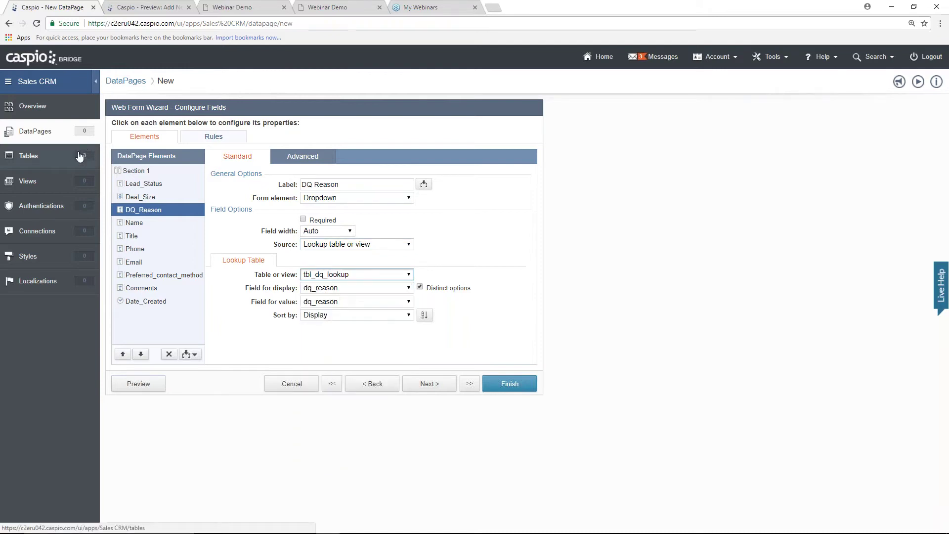
pyautogui.click(138, 384)
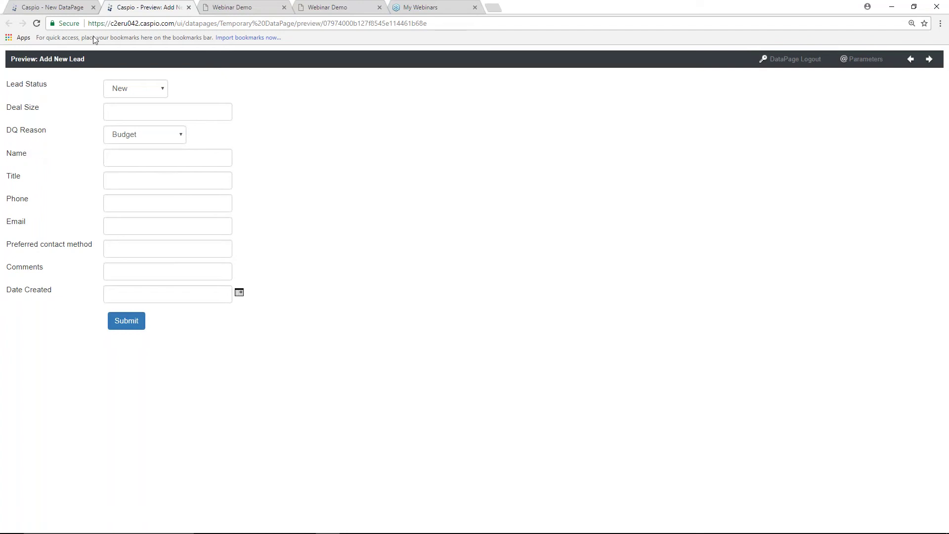
pyautogui.click(66, 9)
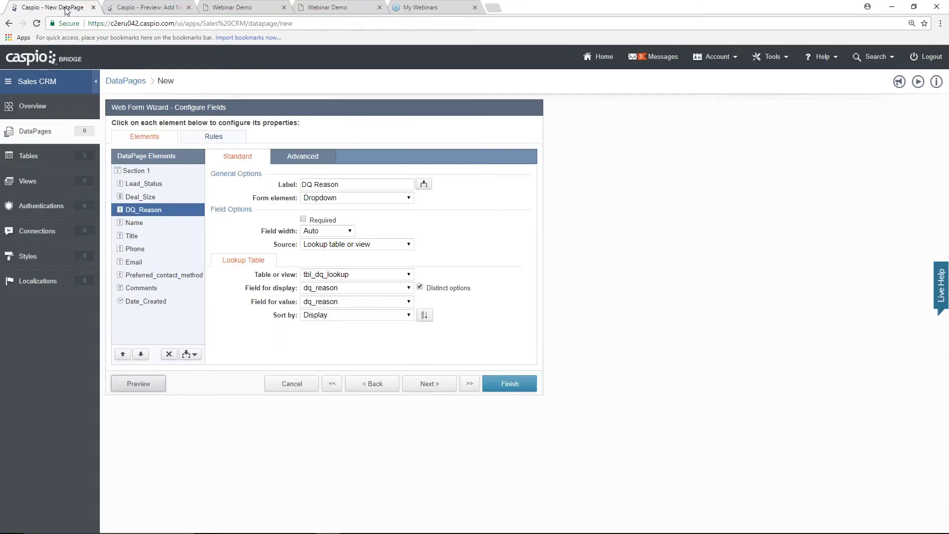
# - Make the Name field required on the form
pyautogui.click(140, 225)
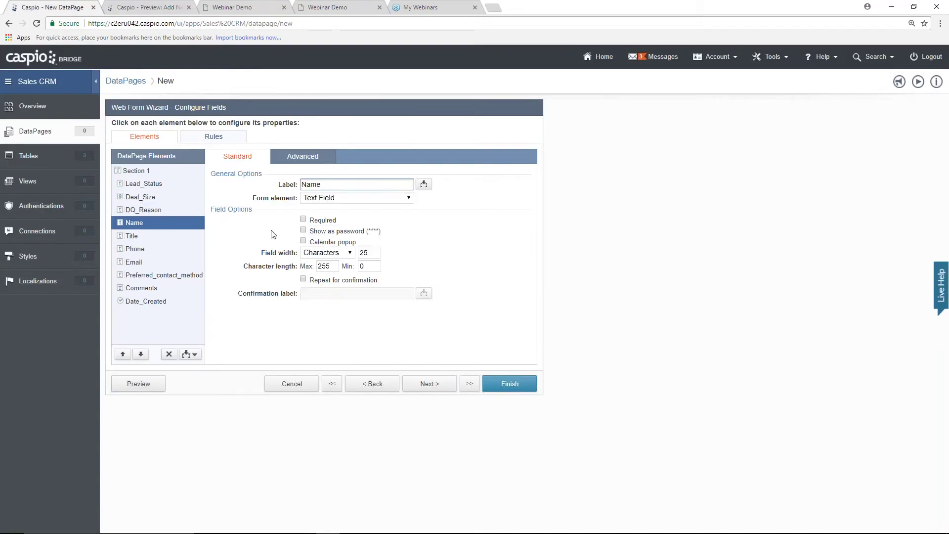
pyautogui.click(303, 219)
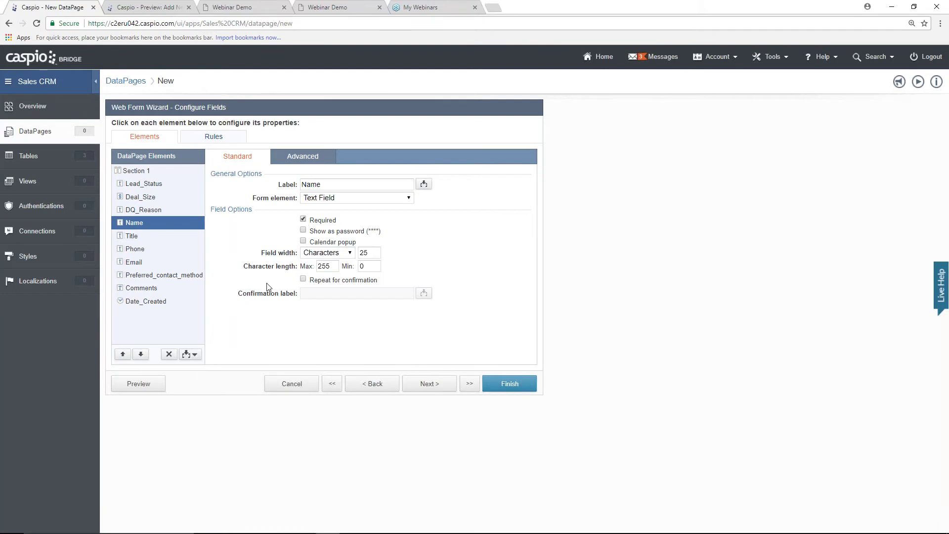
# - Preview the form and submit it with the Name field empty to test the required-field validation
pyautogui.click(156, 384)
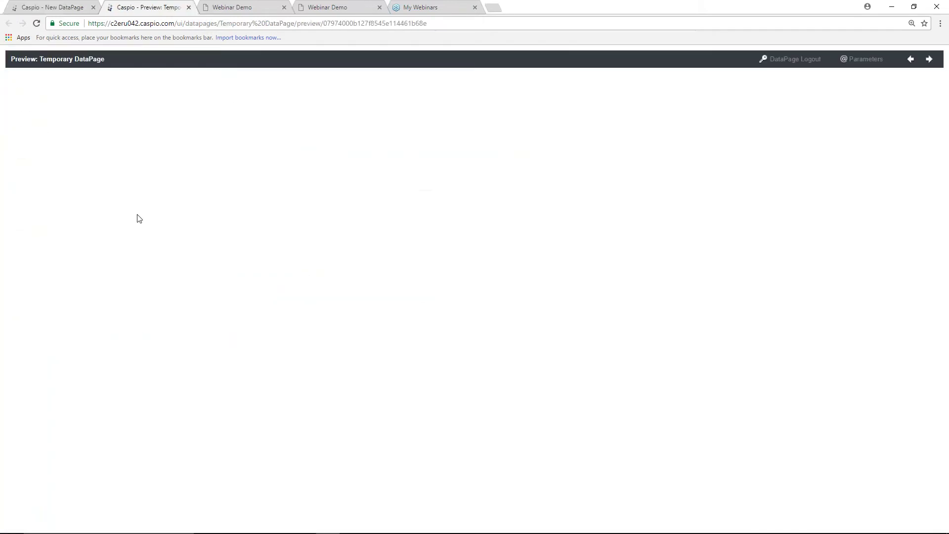
pyautogui.click(113, 158)
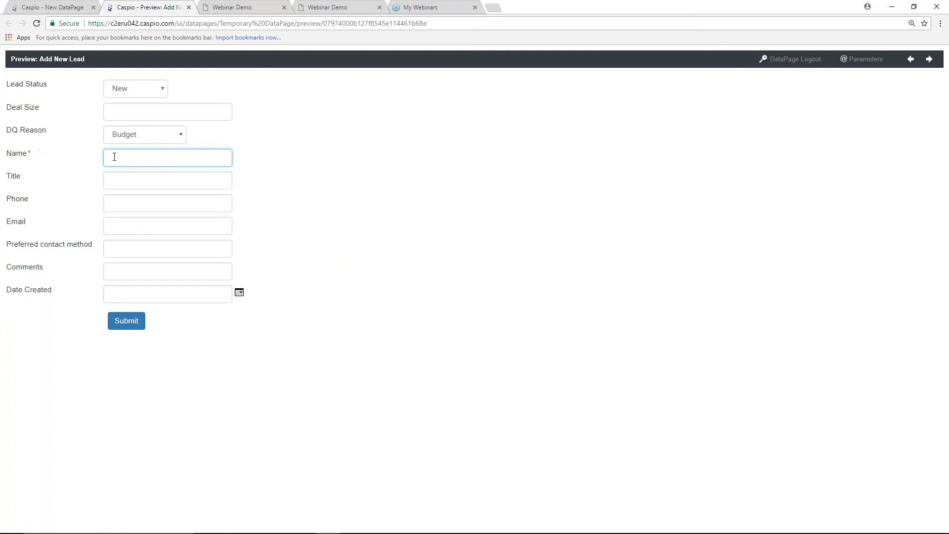
pyautogui.click(136, 325)
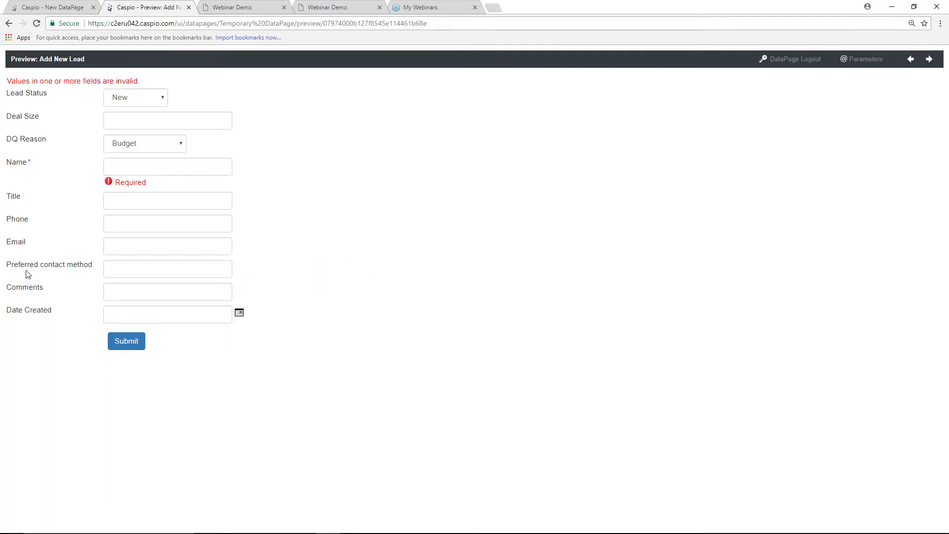
# - Try free-text entries for Phone and Email in the preview's Preferred contact method field, clearing them again
pyautogui.click(65, 274)
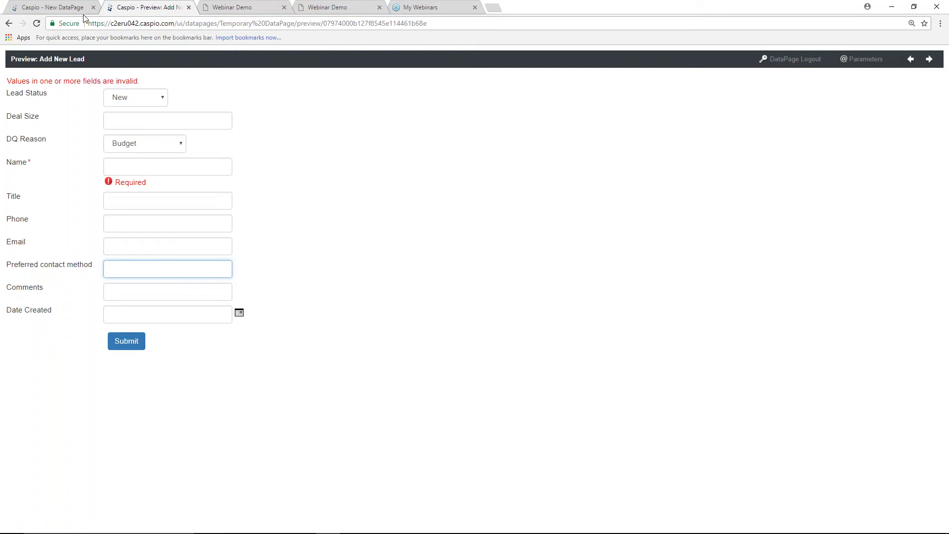
pyautogui.write('Phone')
pyautogui.press('BackSpace')
pyautogui.press('BackSpace')
pyautogui.press('BackSpace')
pyautogui.press('BackSpace')
pyautogui.write('Emai')
pyautogui.press('BackSpace')
pyautogui.press('BackSpace')
pyautogui.press('BackSpace')
pyautogui.press('BackSpace')
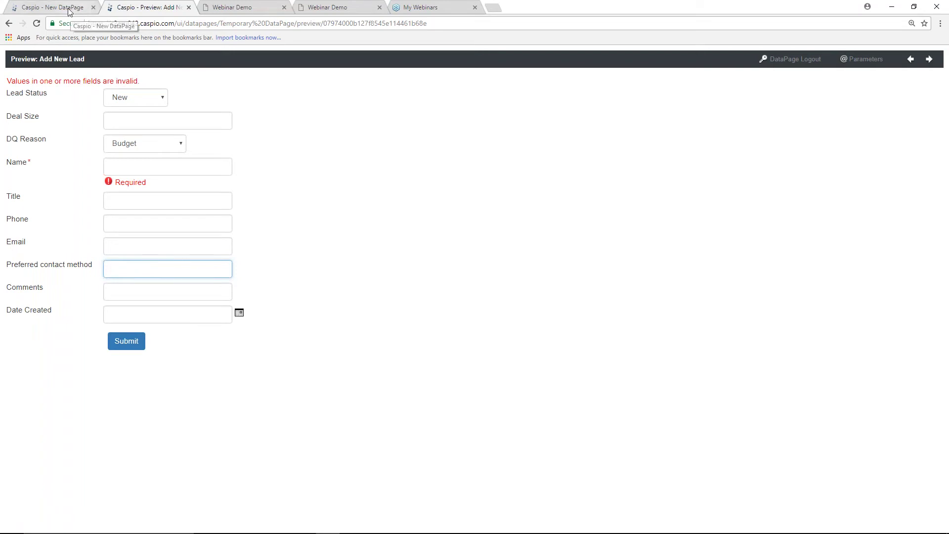
# - Return to the form wizard and change the Preferred_contact_method form element to Radio Buttons
pyautogui.click(71, 8)
pyautogui.click(154, 274)
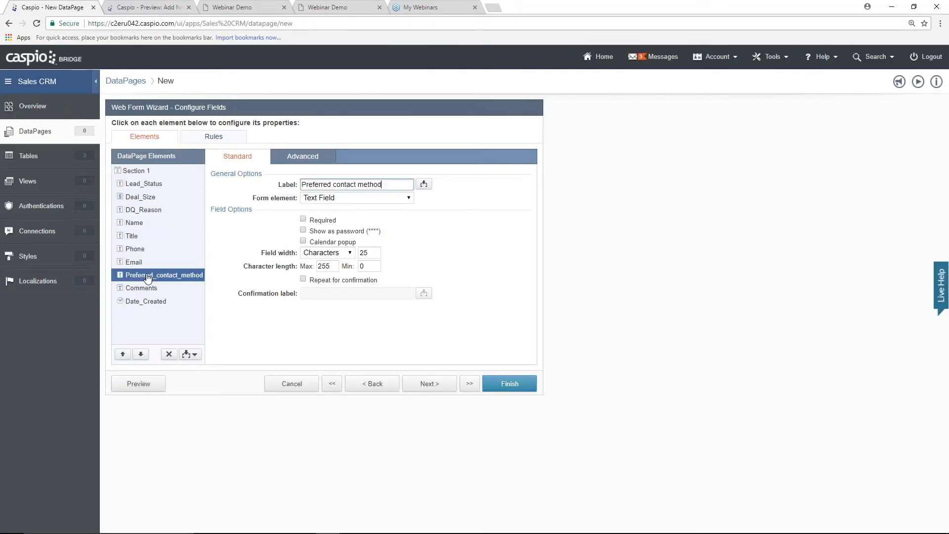
pyautogui.click(380, 199)
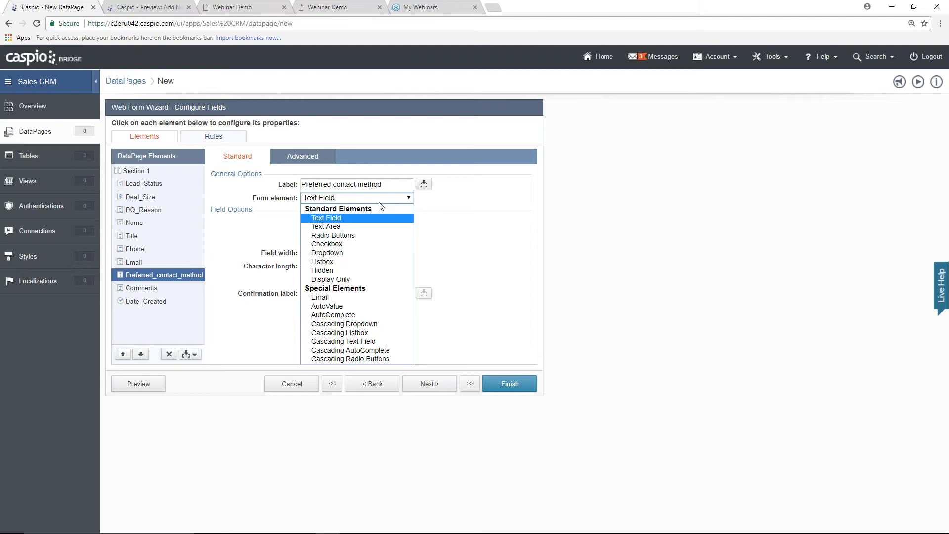
pyautogui.click(366, 236)
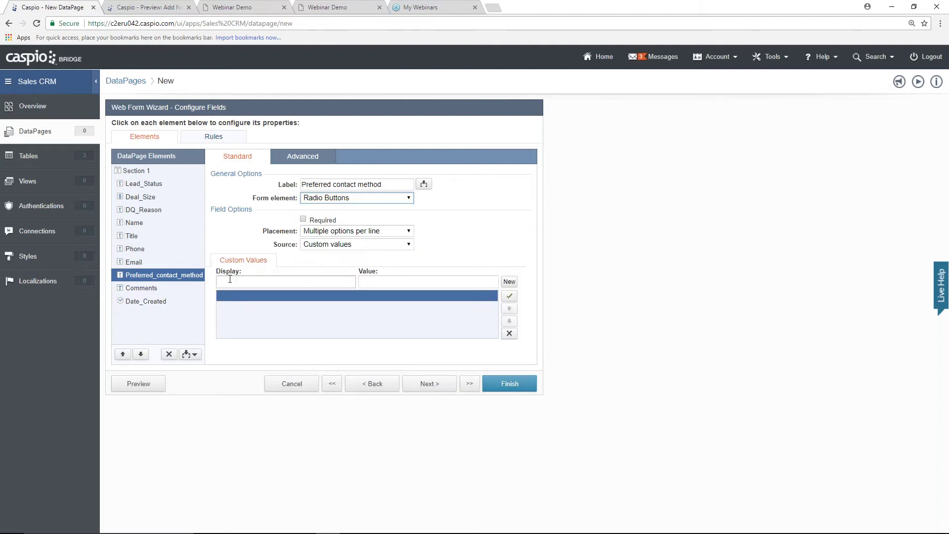
# - Add Phone, Email and No Preference as custom values for Preferred_contact_method and check them in the form preview
pyautogui.click(267, 284)
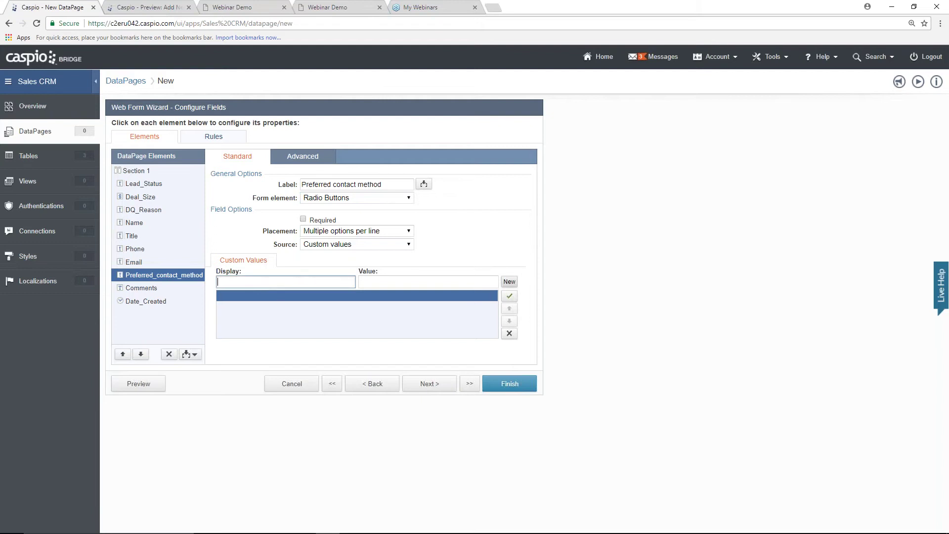
pyautogui.write('Phone')
pyautogui.click(509, 286)
pyautogui.write('Email')
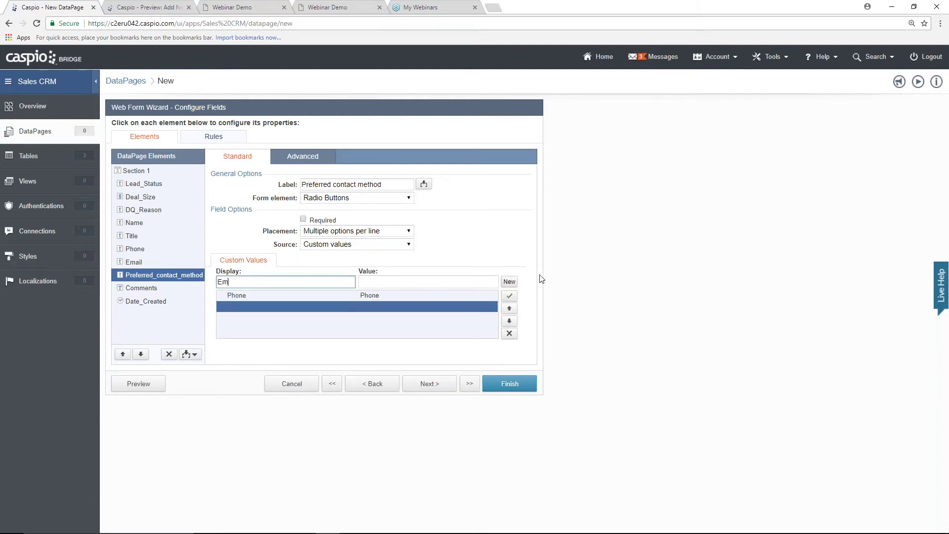
pyautogui.click(510, 281)
pyautogui.write('No Preference')
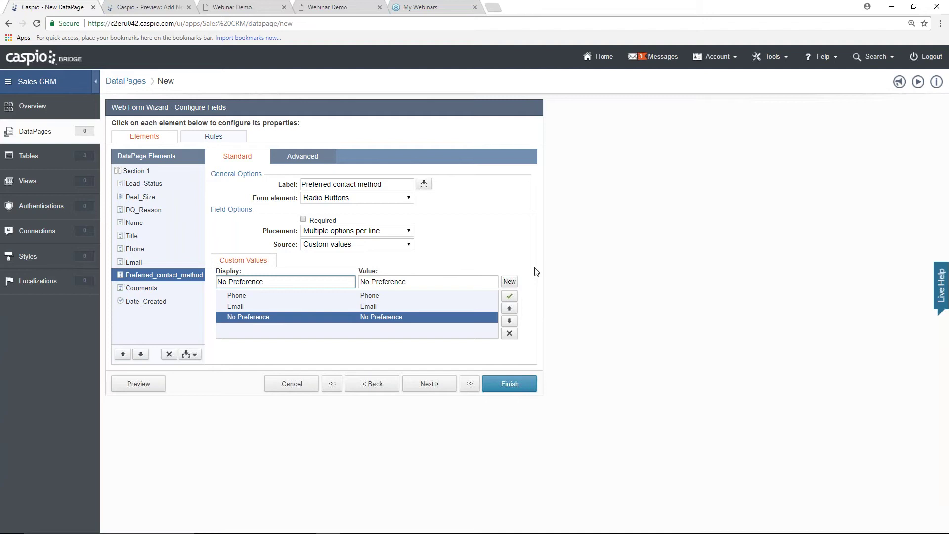
pyautogui.click(139, 384)
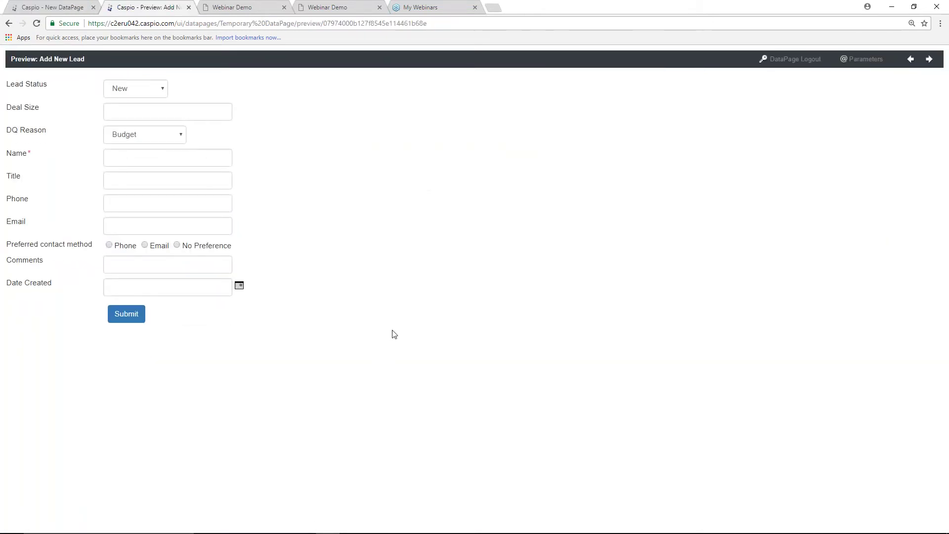
pyautogui.click(111, 265)
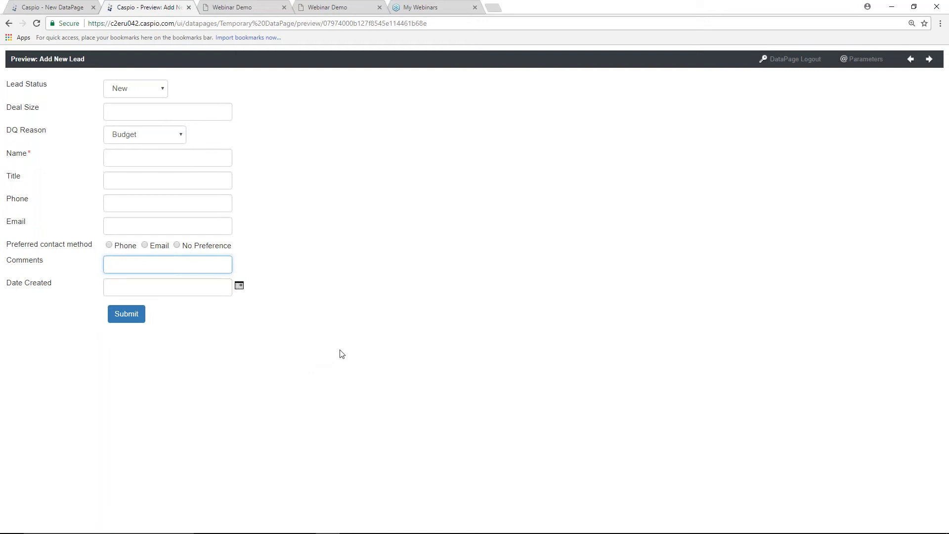
# - Change the Comments form element to Text Area and check the field in the form preview
pyautogui.click(82, 10)
pyautogui.click(161, 289)
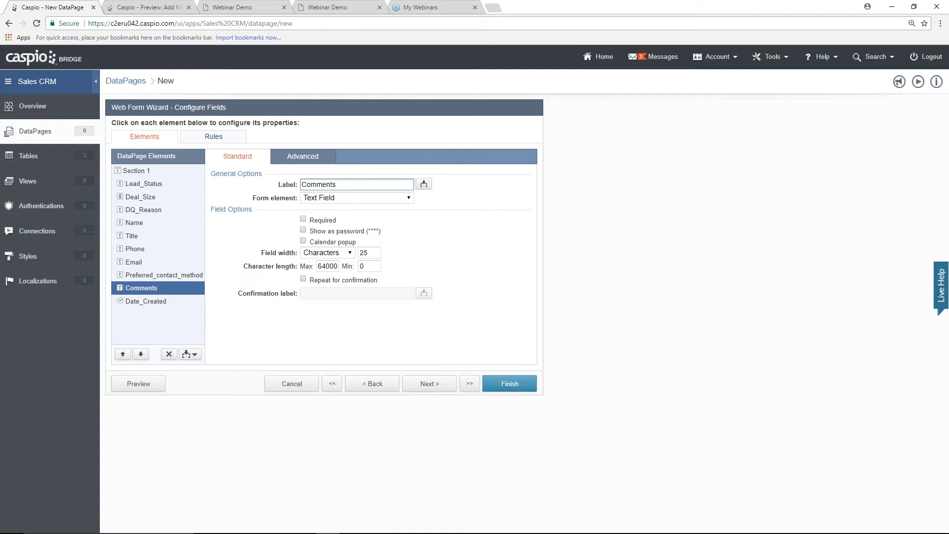
pyautogui.click(358, 199)
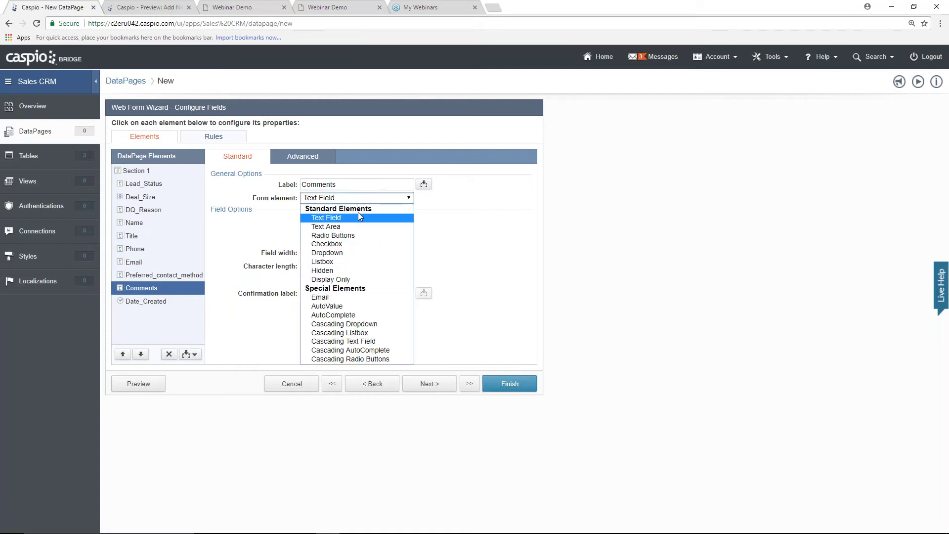
pyautogui.click(345, 226)
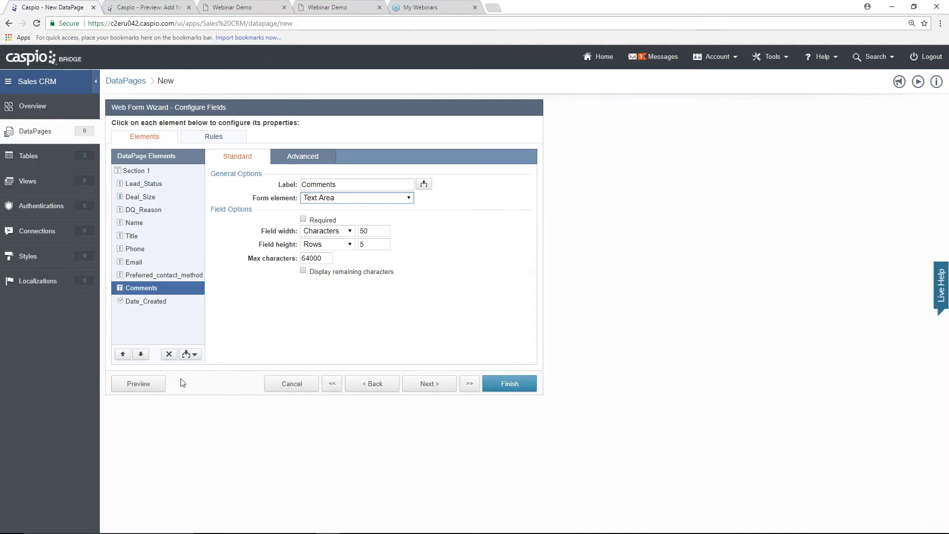
pyautogui.click(154, 388)
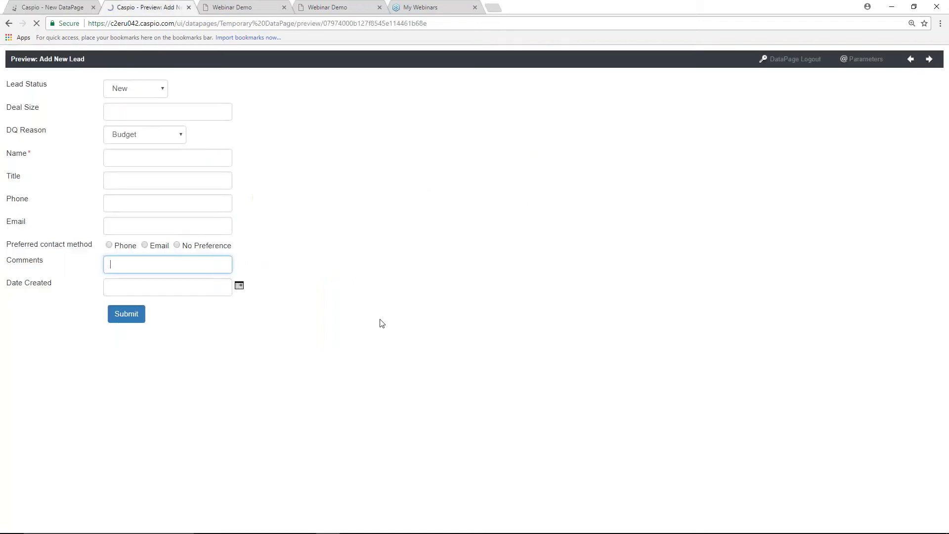
pyautogui.click(318, 292)
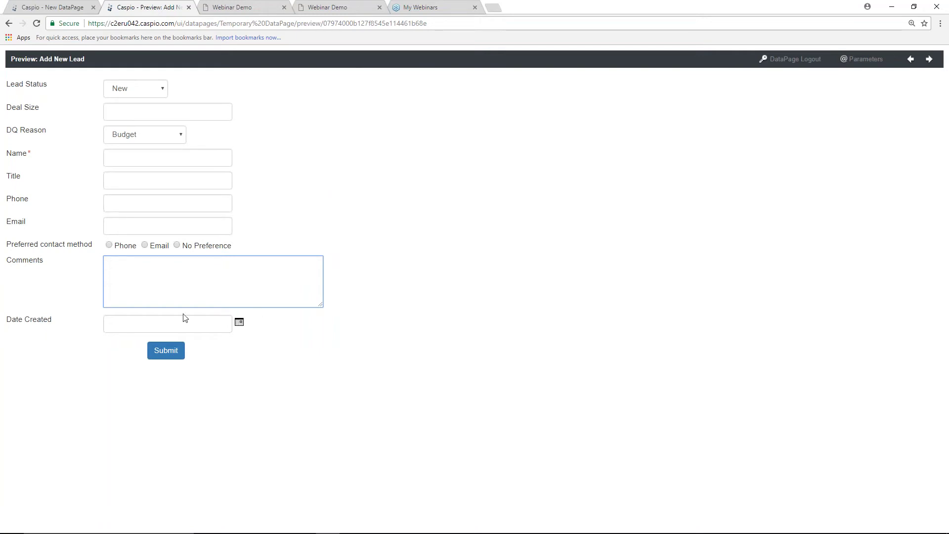
# - Examine the Date Created field and its calendar popup in the form preview, picking no date
pyautogui.click(114, 324)
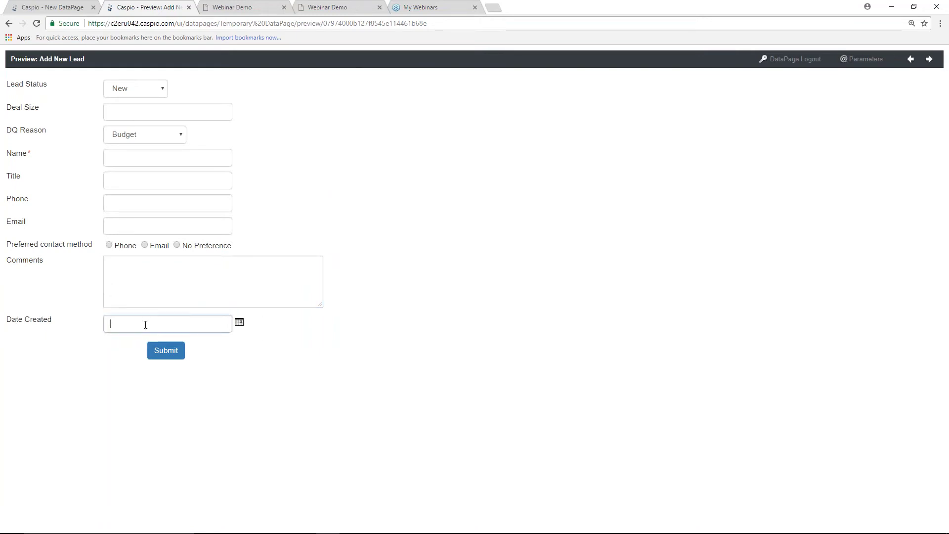
pyautogui.click(241, 323)
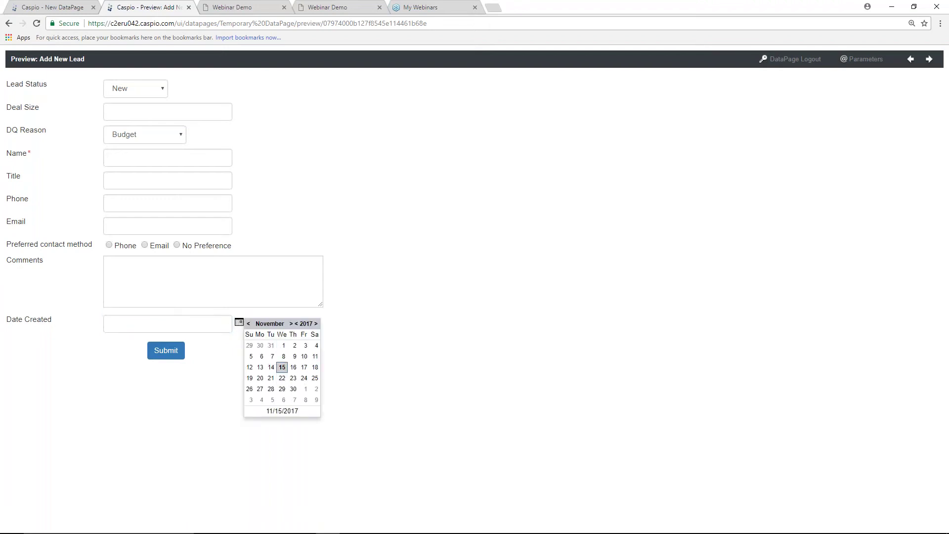
pyautogui.click(419, 351)
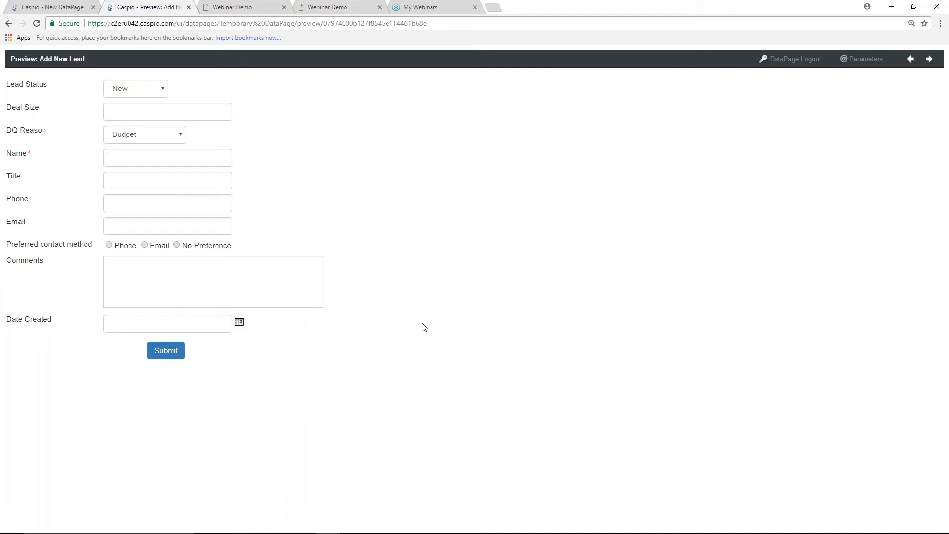
# - Change the Date_Created form element to TimeStamp and preview the form again
pyautogui.click(72, 9)
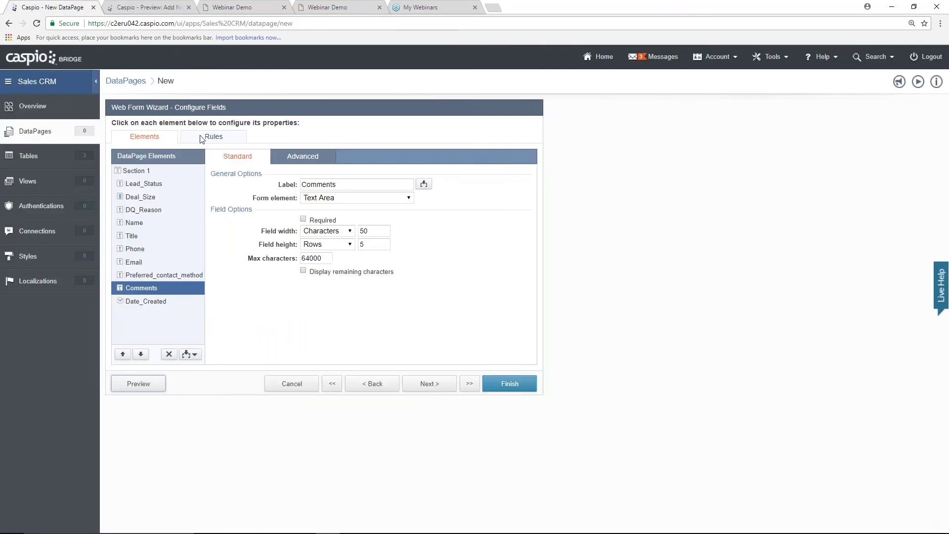
pyautogui.click(156, 308)
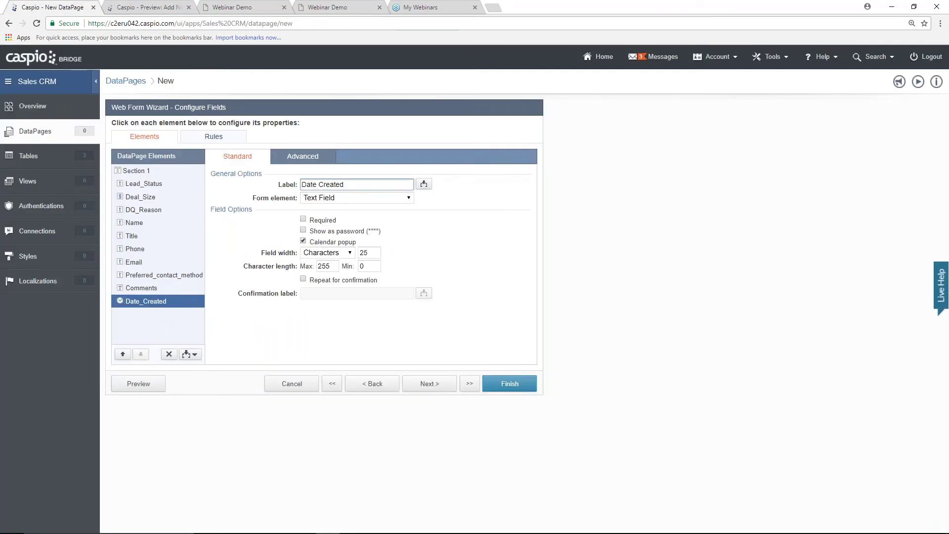
pyautogui.click(363, 198)
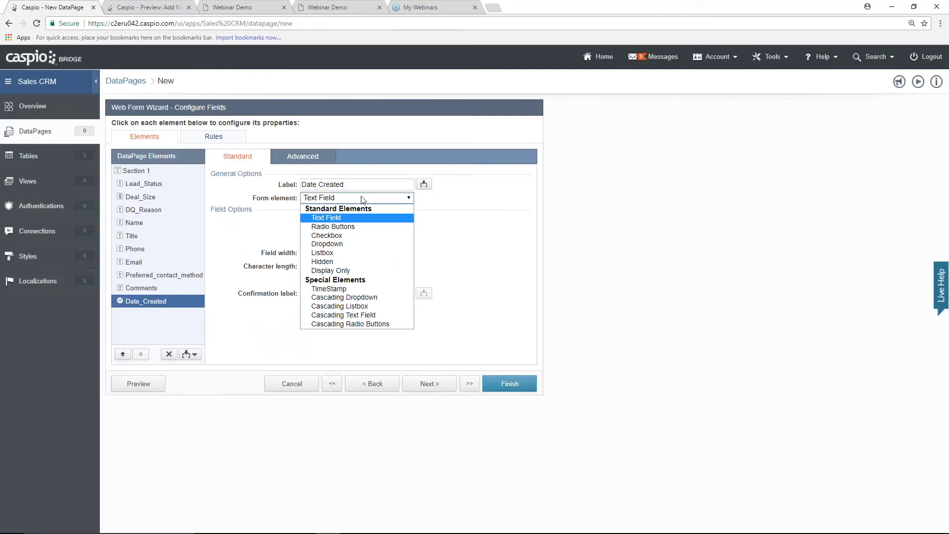
pyautogui.click(360, 289)
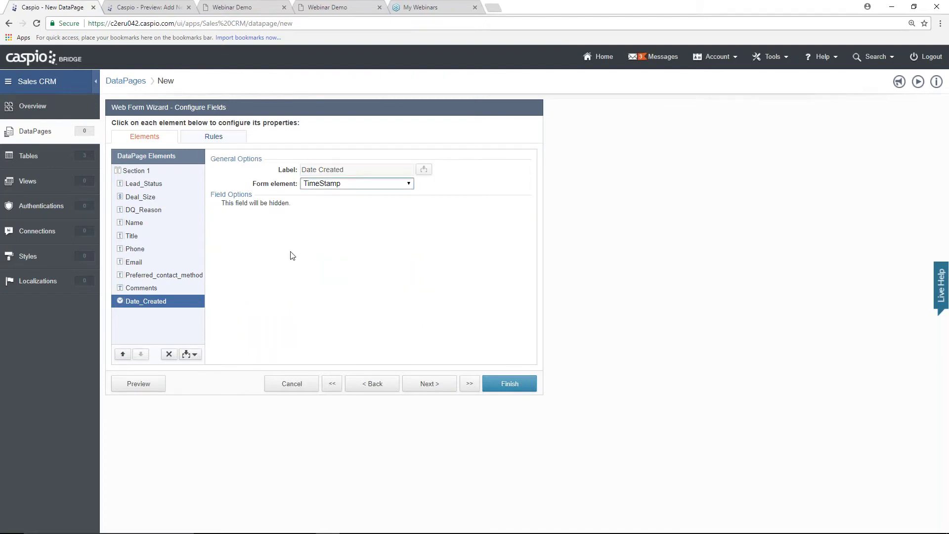
pyautogui.click(159, 386)
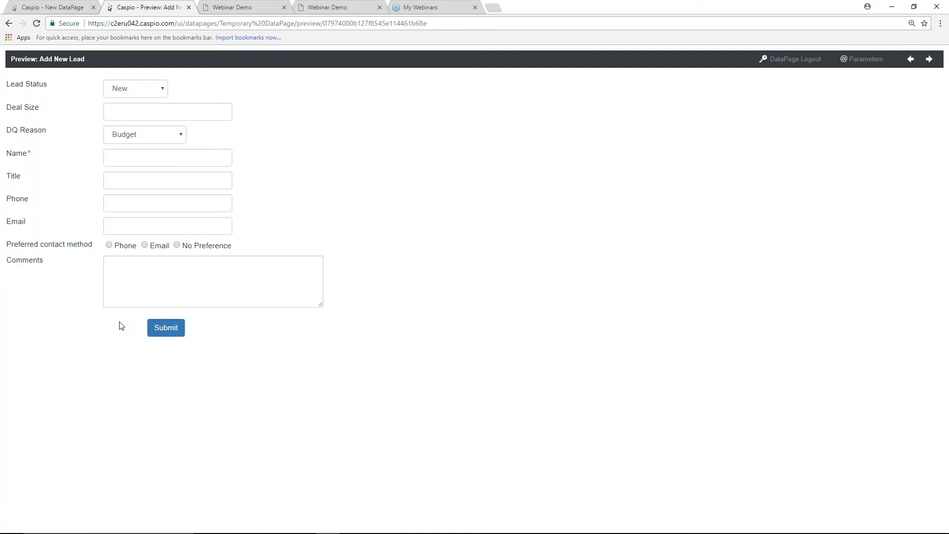
# - Finish the form wizard and enable deployment of the Add New Lead DataPage
pyautogui.click(58, 7)
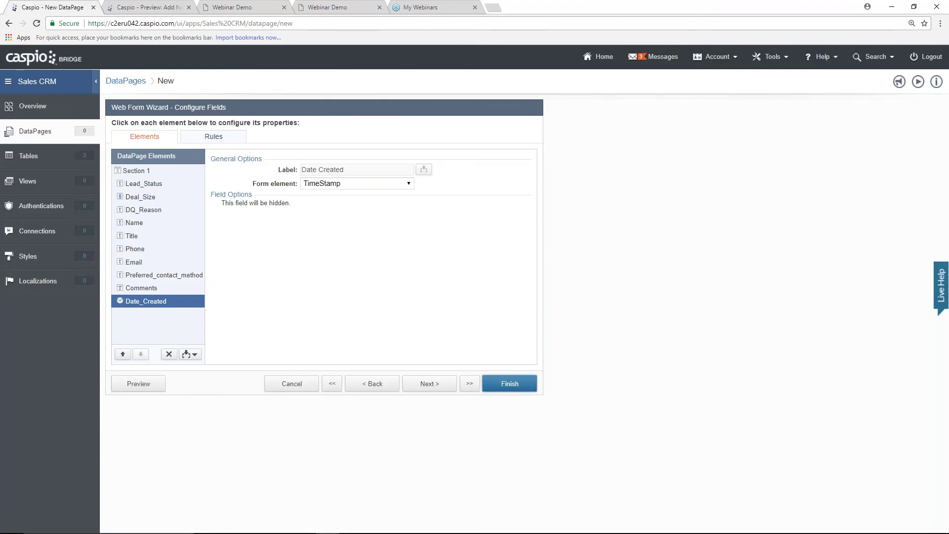
pyautogui.click(510, 384)
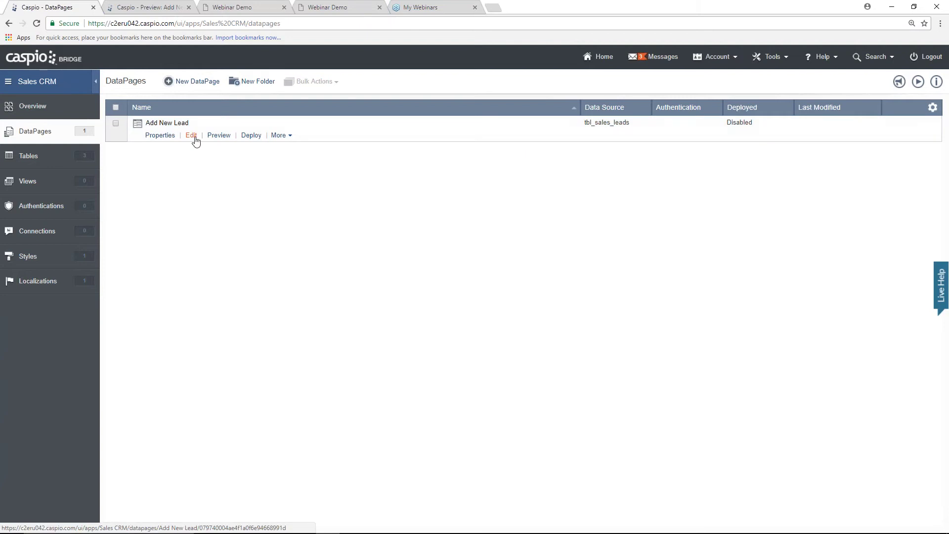
pyautogui.click(251, 136)
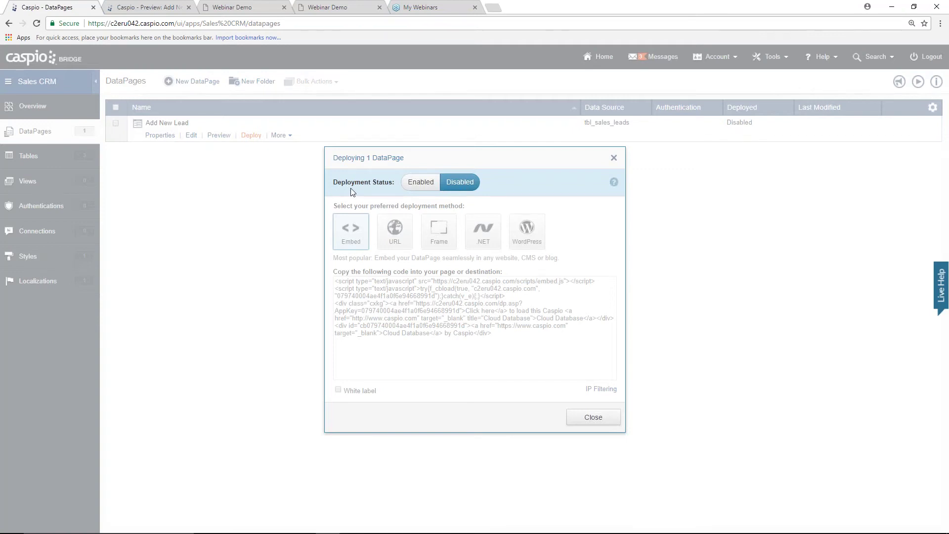
pyautogui.click(421, 184)
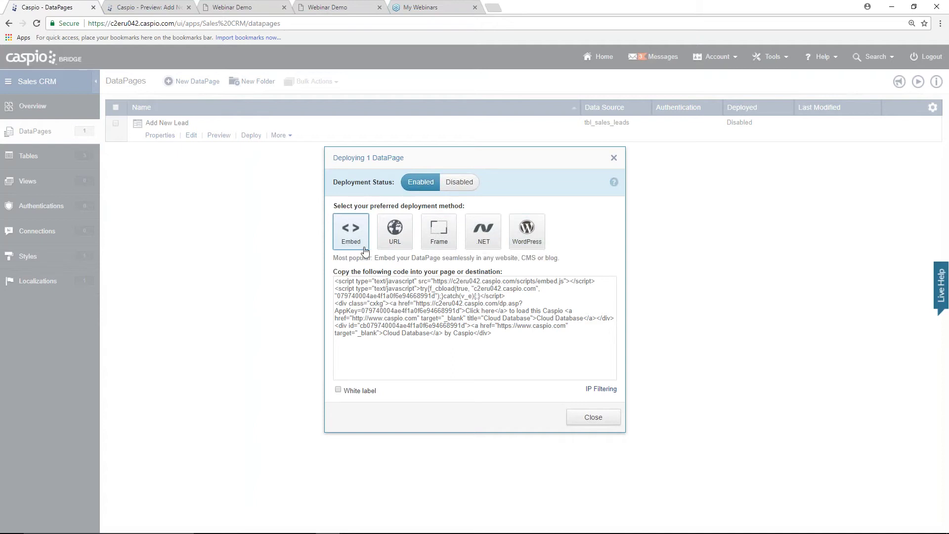
# - Copy the Embed code from the deployment options and view the direct URL deployment method
pyautogui.click(398, 291)
pyautogui.rightClick(398, 290)
pyautogui.click(421, 296)
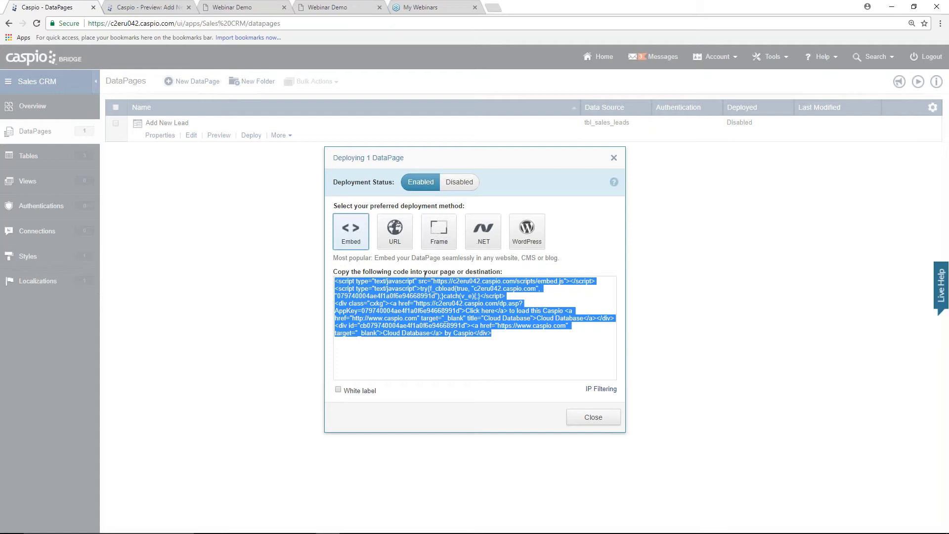
pyautogui.click(396, 241)
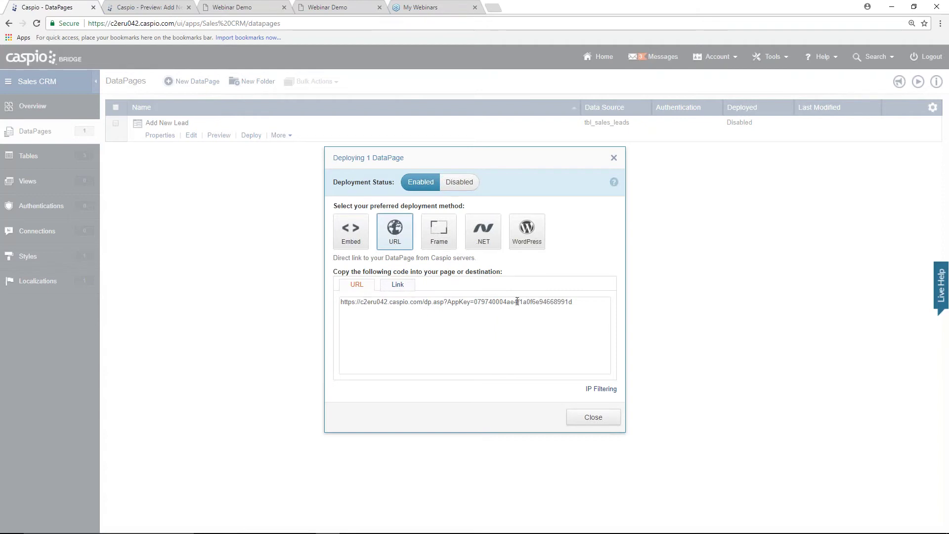
# - Switch back to the Embed deployment method, copy its full code and close the deployment dialog
pyautogui.click(359, 240)
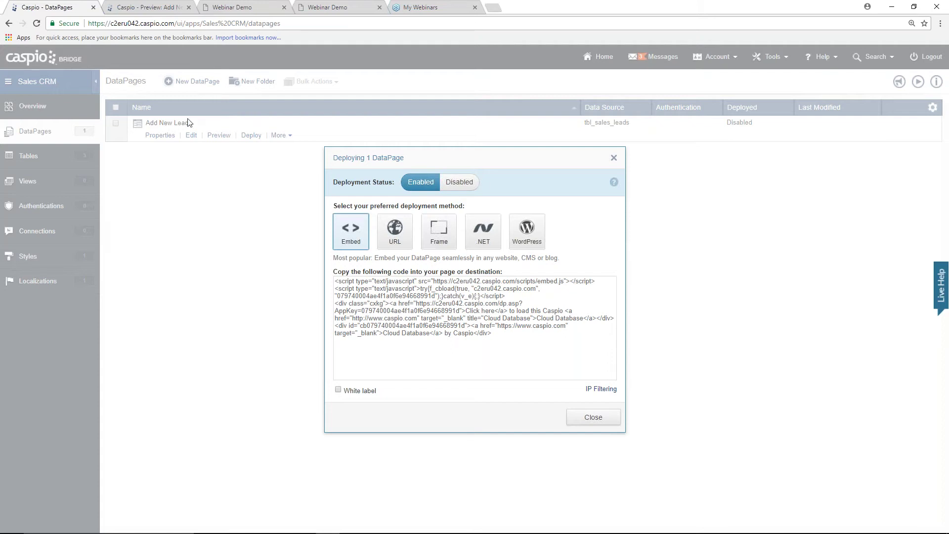
pyautogui.hotkey('ctrl', 'a')
pyautogui.rightClick(428, 315)
pyautogui.click(445, 322)
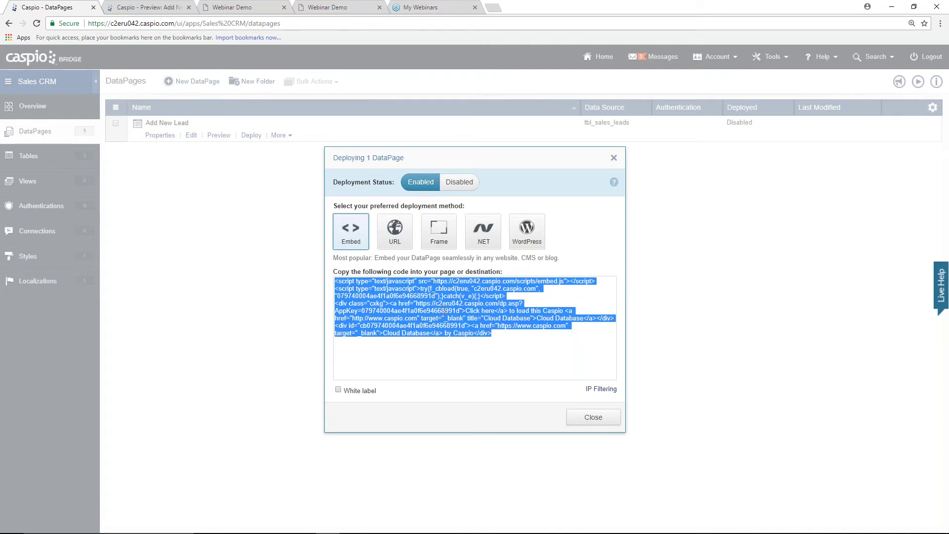
pyautogui.click(568, 421)
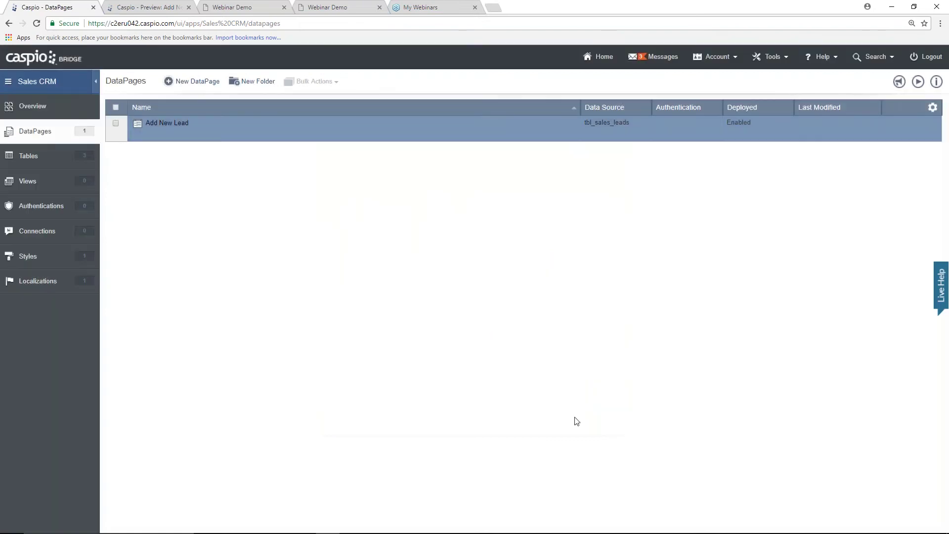
# - Switch to Notepad++, replace the "Caspio Deploy Code" placeholder in new_lead.html with the copied embed code and save the file
pyautogui.click(327, 7)
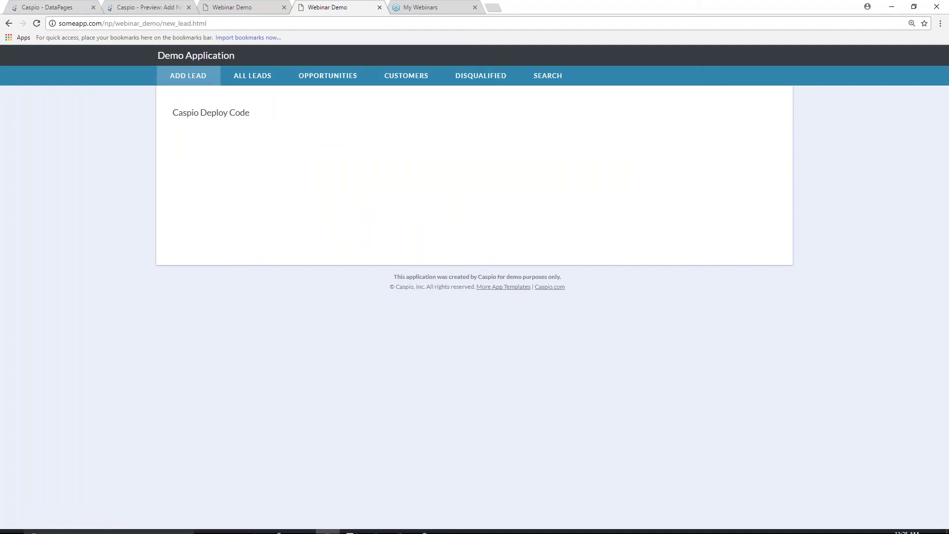
pyautogui.click(349, 526)
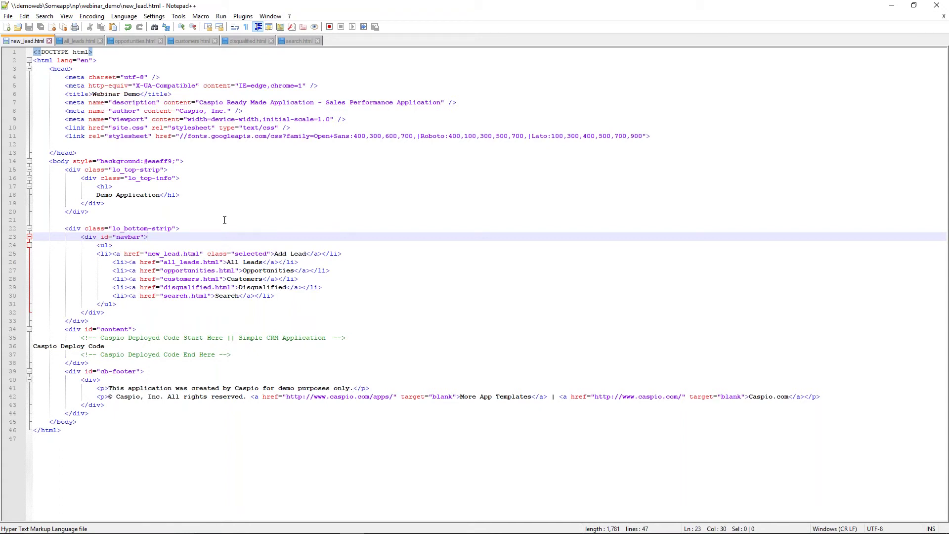
pyautogui.moveTo(106, 347); pyautogui.dragTo(33, 346)
pyautogui.hotkey('ctrl', 'v')
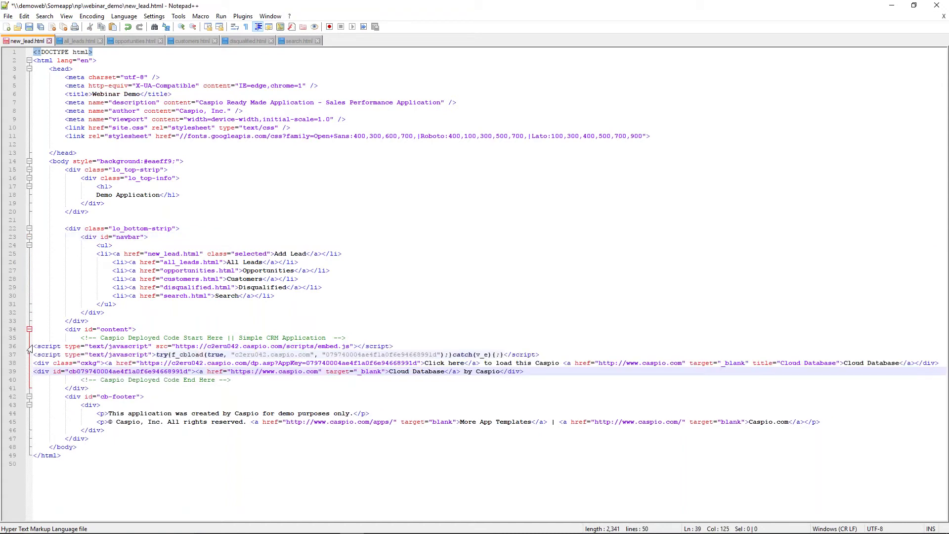
pyautogui.hotkey('ctrl', 's')
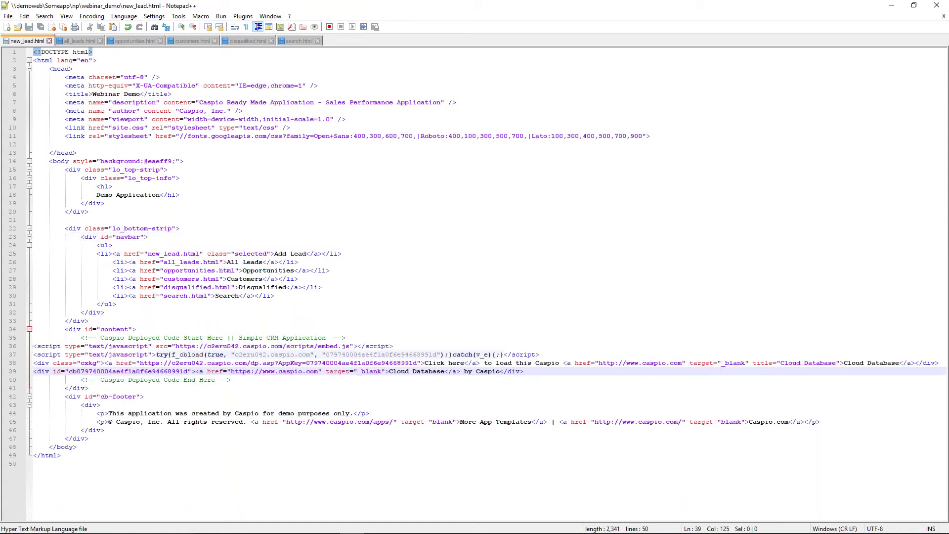
# - Reload the new_lead.html demo page in the browser and compare the embedded form with the DataPages list in Caspio
pyautogui.click(329, 524)
pyautogui.click(37, 25)
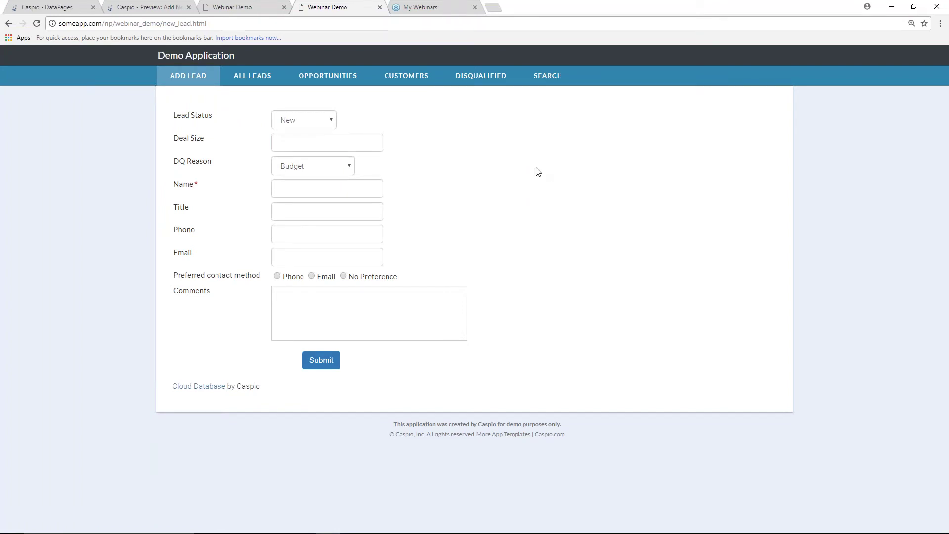
pyautogui.moveTo(244, 23); pyautogui.dragTo(58, 24)
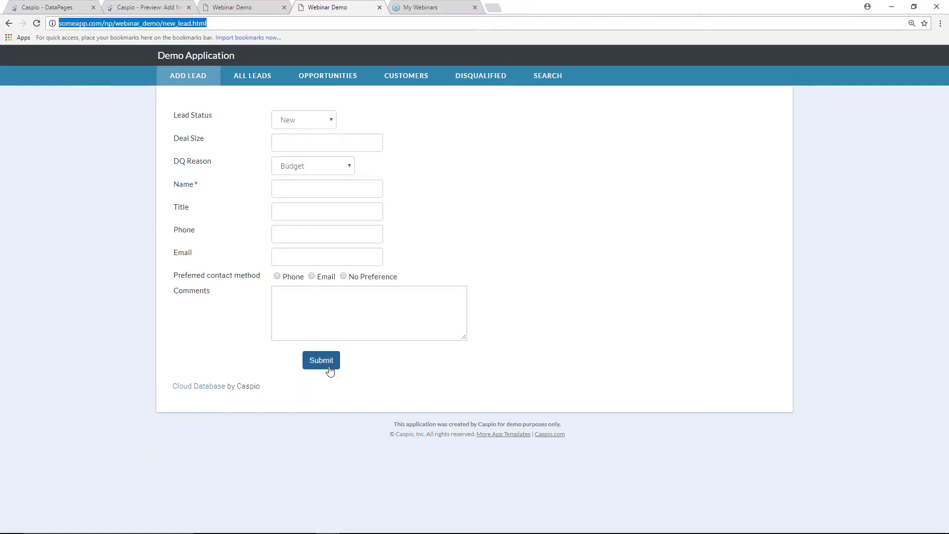
pyautogui.click(59, 7)
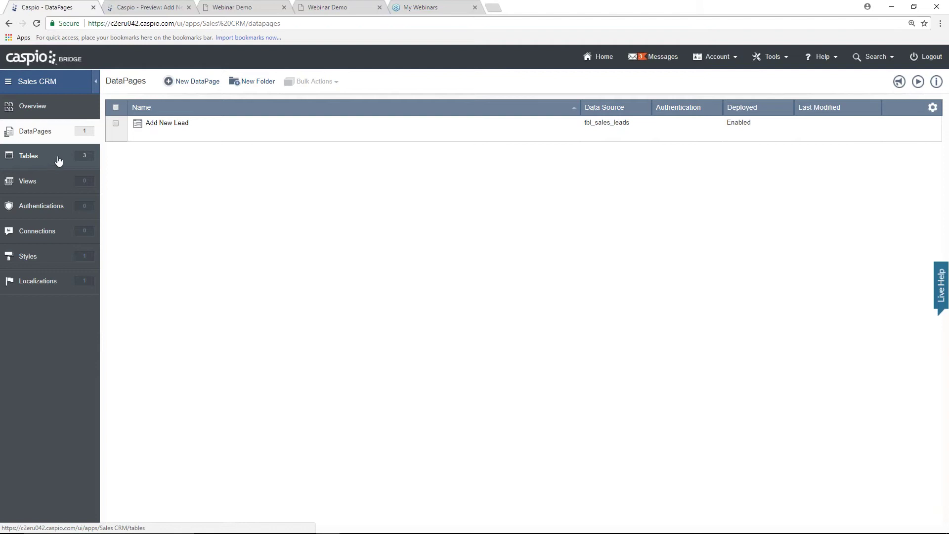
pyautogui.moveTo(160, 135)
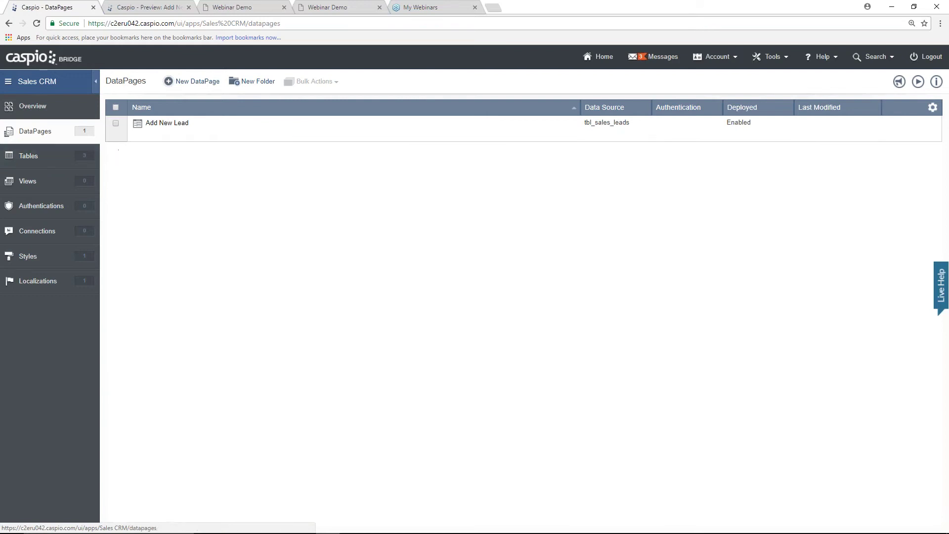
pyautogui.click(330, 8)
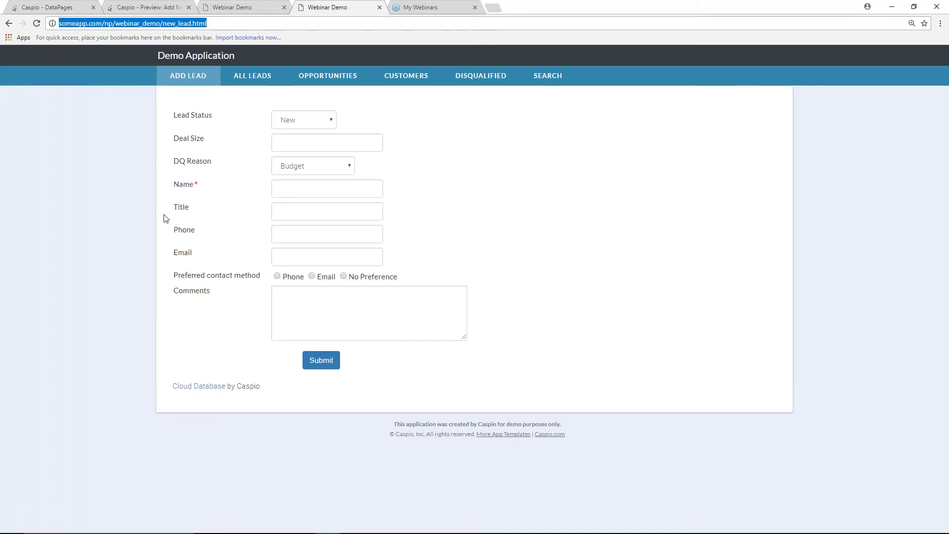
# - Examine the conditional fields of the finished Add New Lead demo form with Lead Status set to Opportunity and to Disqualified
pyautogui.click(257, 10)
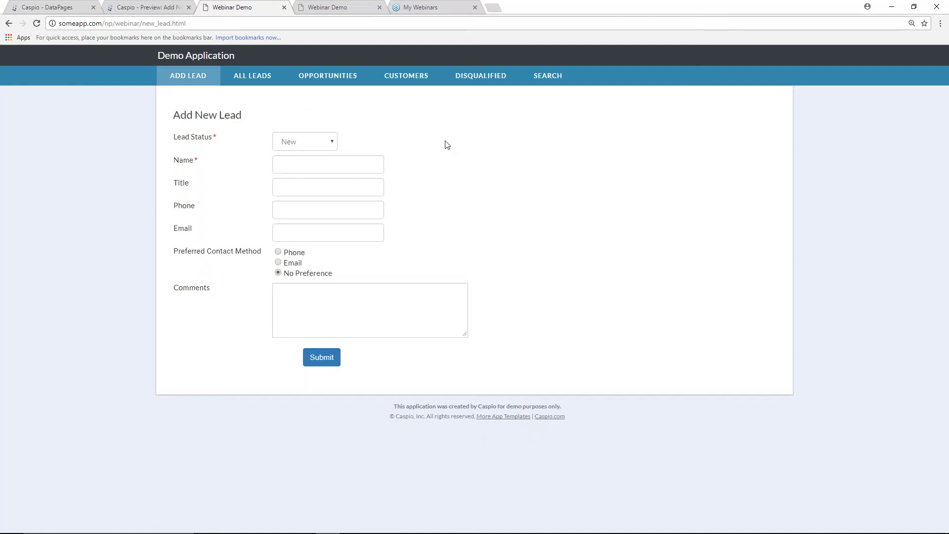
pyautogui.click(326, 146)
pyautogui.click(300, 164)
pyautogui.click(319, 144)
pyautogui.click(314, 183)
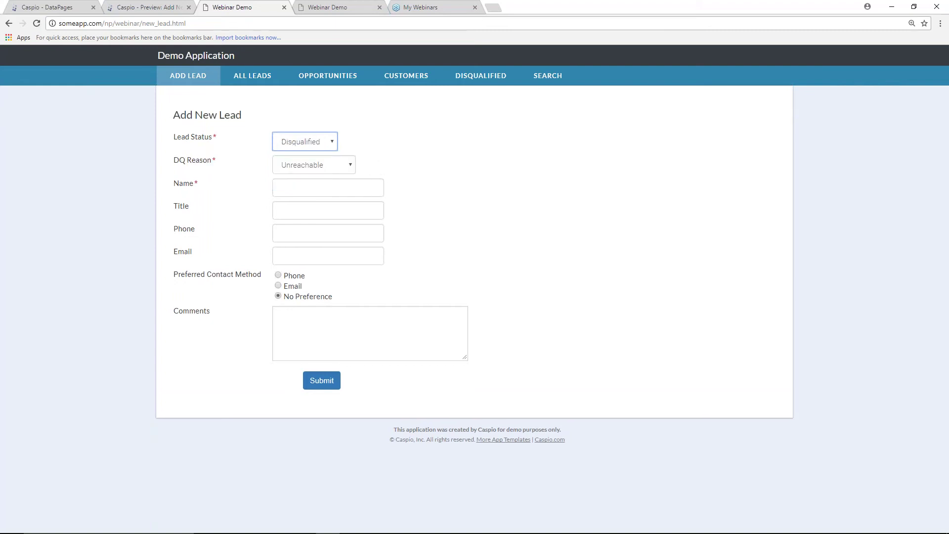
# - Return to Caspio, reopen the Add New Lead DataPage for editing and advance to the Configure Fields step
pyautogui.click(354, 13)
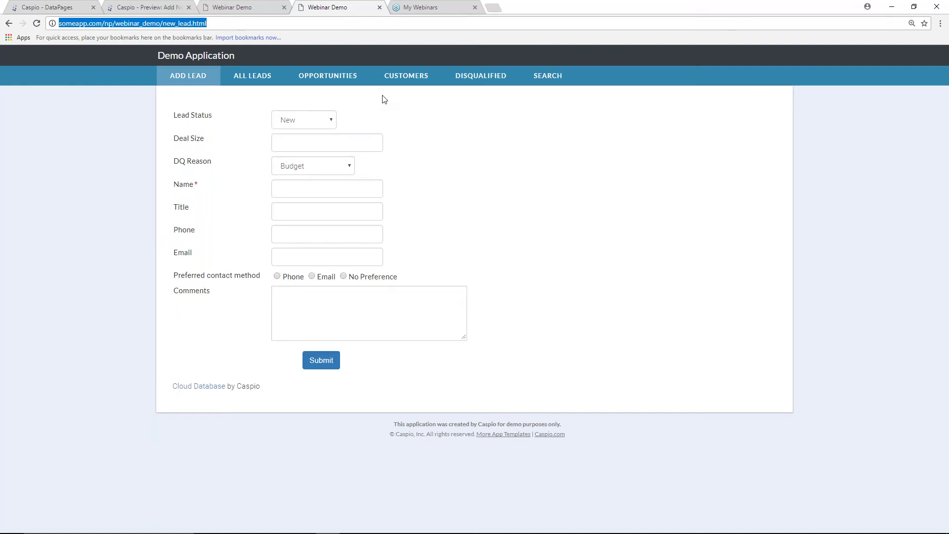
pyautogui.click(69, 9)
pyautogui.click(193, 136)
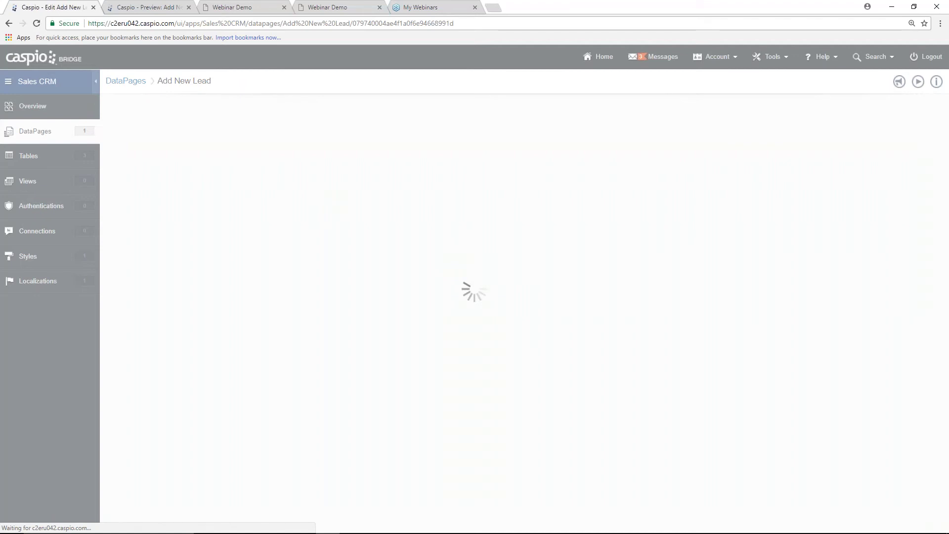
pyautogui.click(428, 384)
pyautogui.click(428, 384)
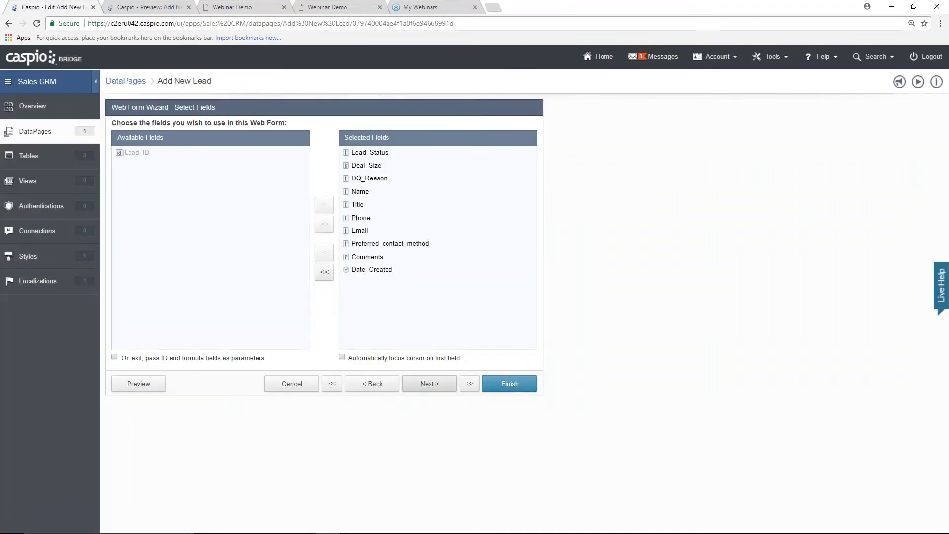
pyautogui.click(428, 385)
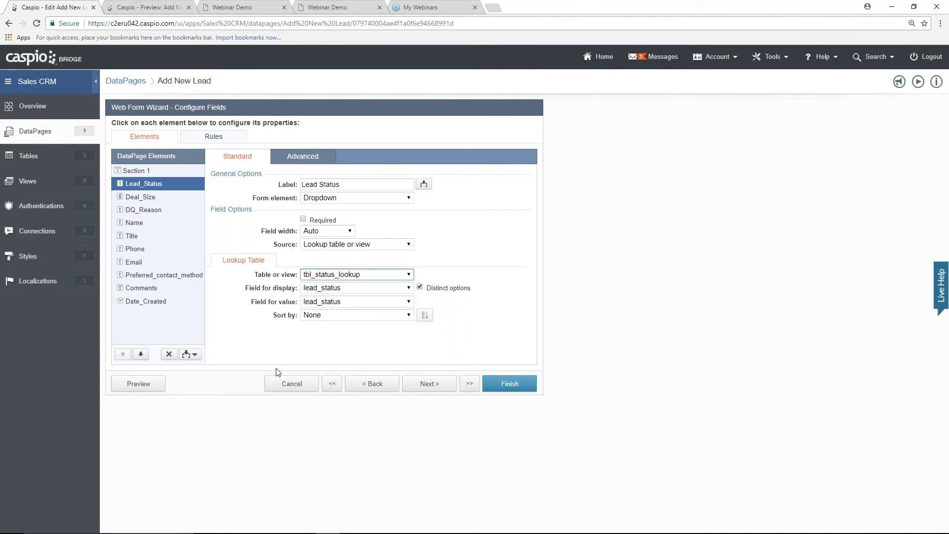
# - Add a new section to the form and place it between Lead_Status and Deal_Size
pyautogui.click(191, 354)
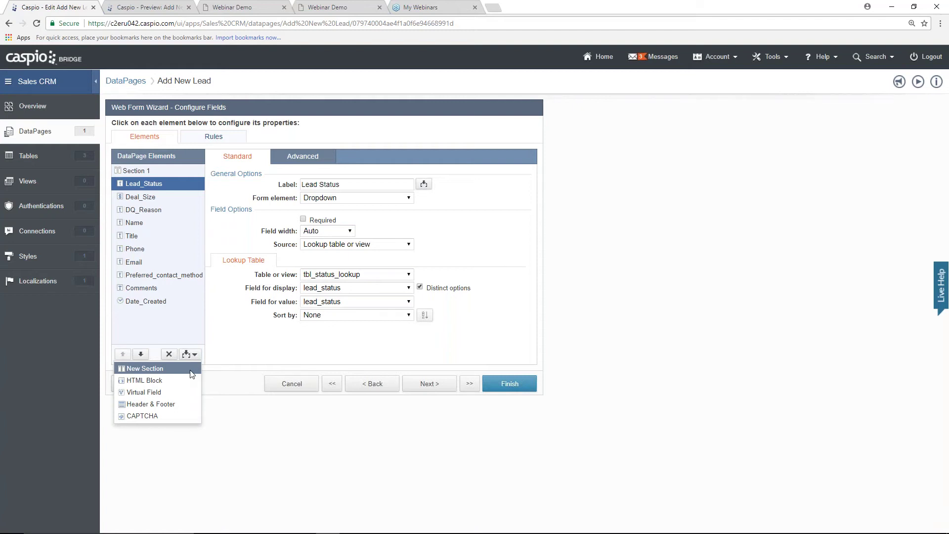
pyautogui.click(192, 369)
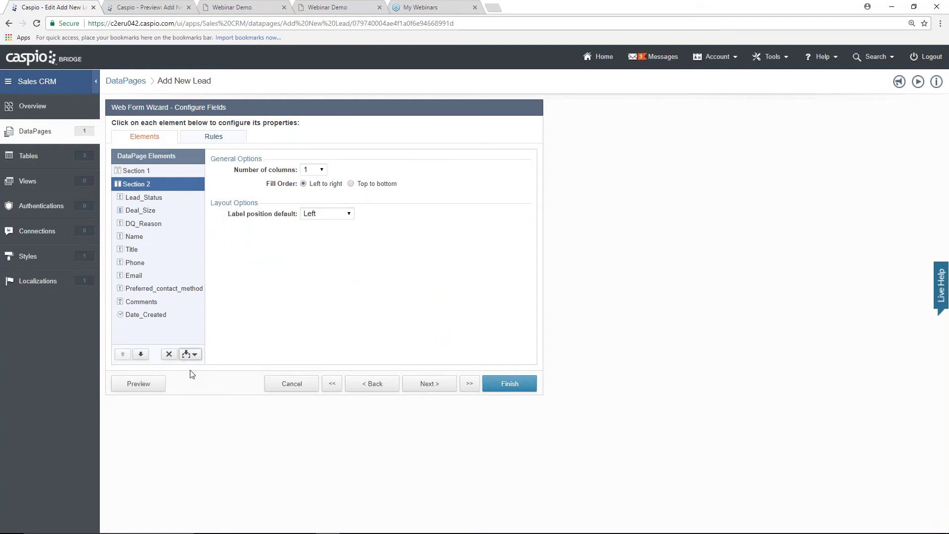
pyautogui.click(140, 354)
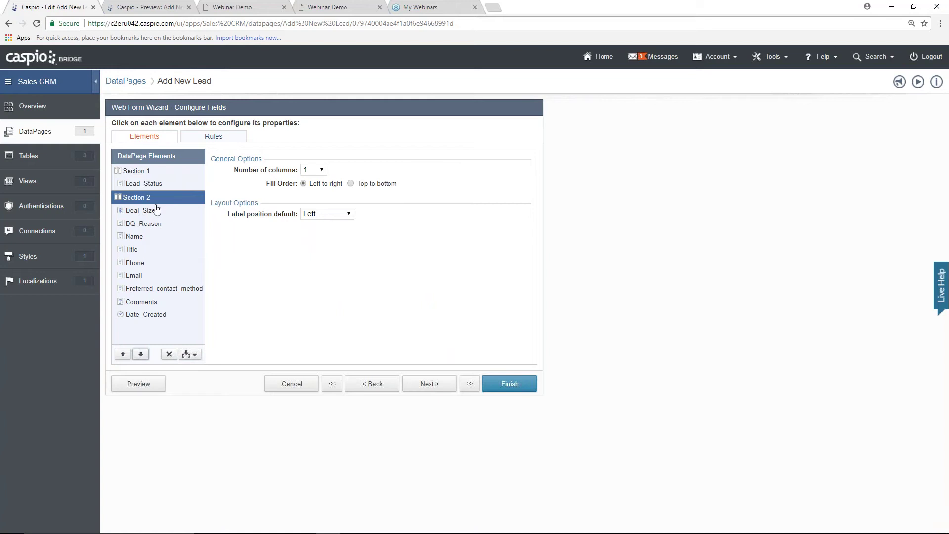
# - Insert two more sections into the form, one above DQ_Reason and one above Name
pyautogui.click(149, 224)
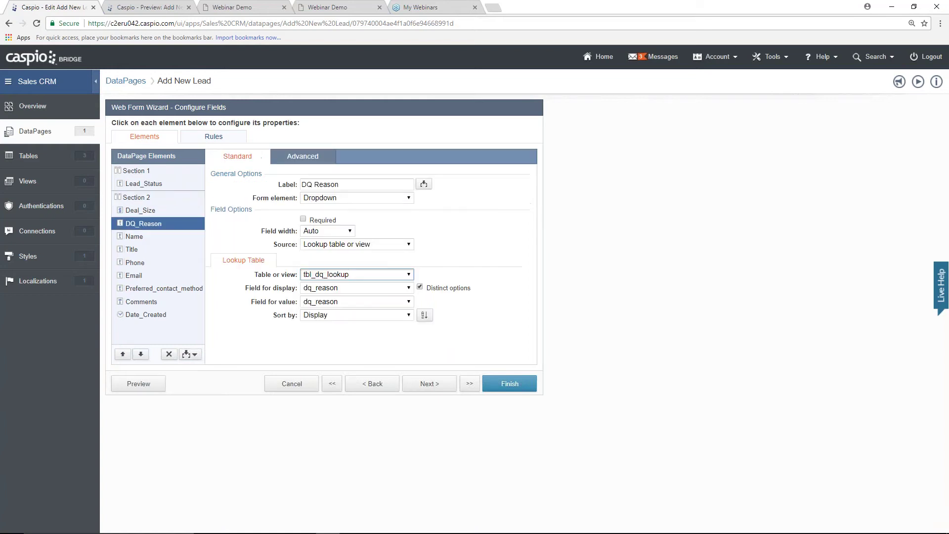
pyautogui.click(191, 355)
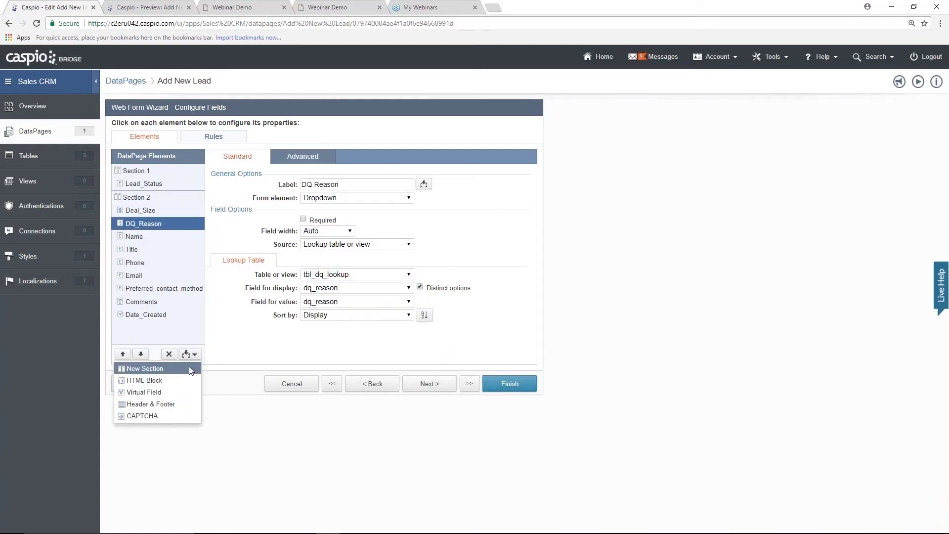
pyautogui.click(189, 368)
pyautogui.click(153, 250)
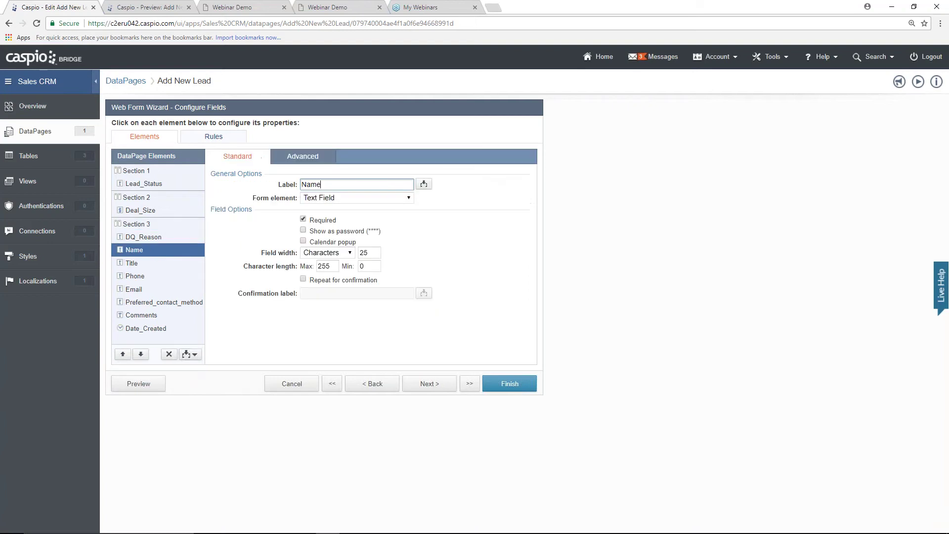
pyautogui.click(191, 356)
pyautogui.click(189, 368)
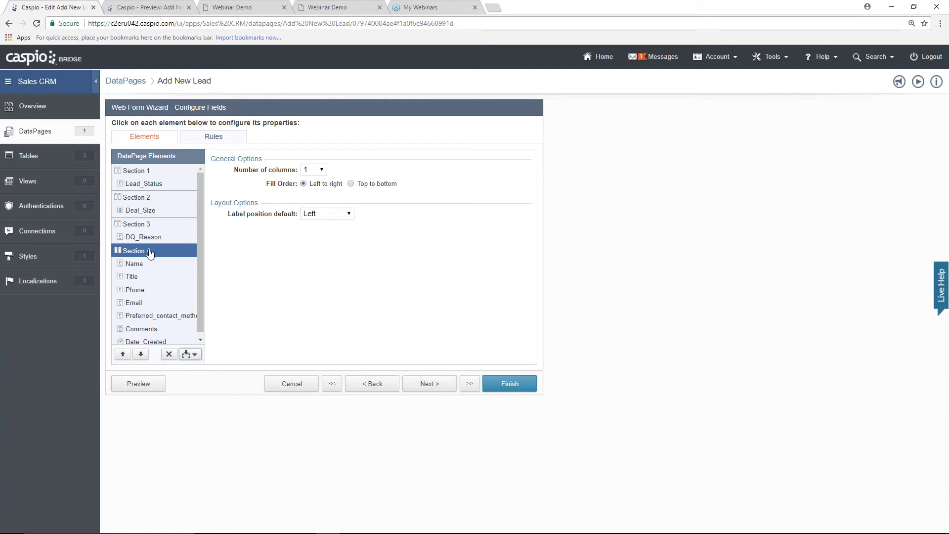
# - Create a form rule with the criterion Lead_Status Not Equal "Opportunity" and set it to match all criteria (AND)
pyautogui.click(213, 140)
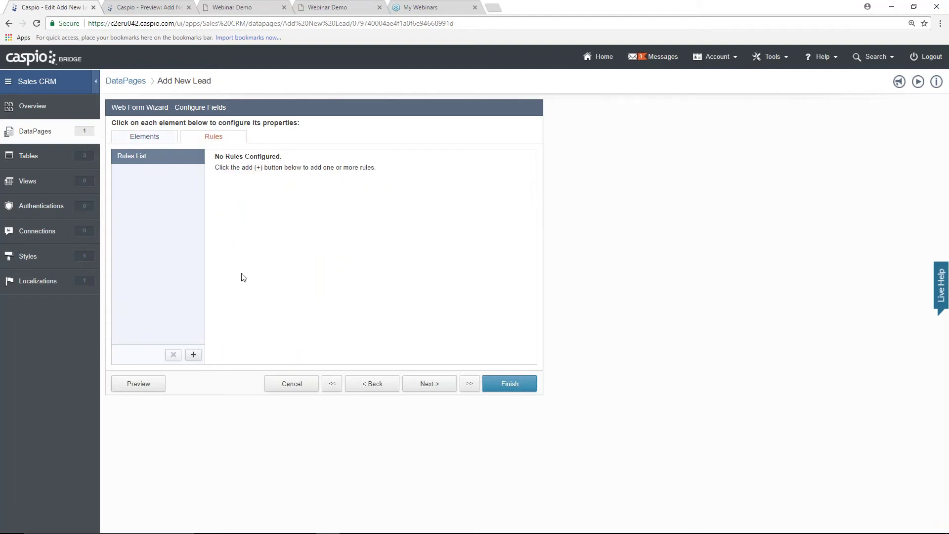
pyautogui.click(194, 356)
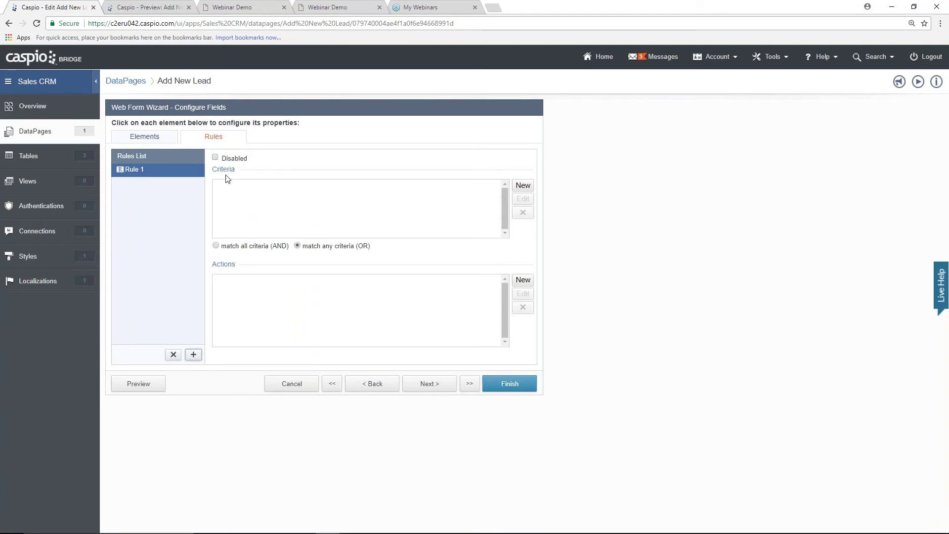
pyautogui.click(523, 186)
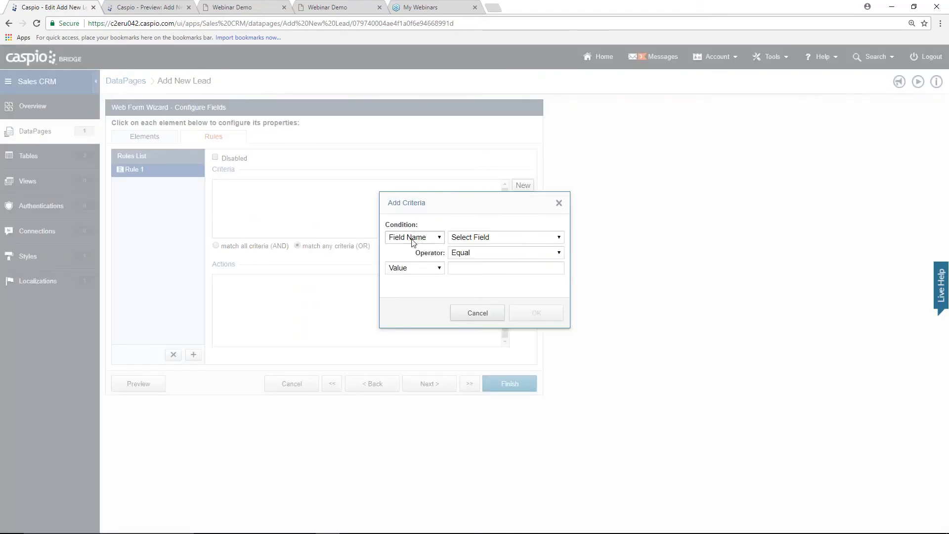
pyautogui.click(470, 240)
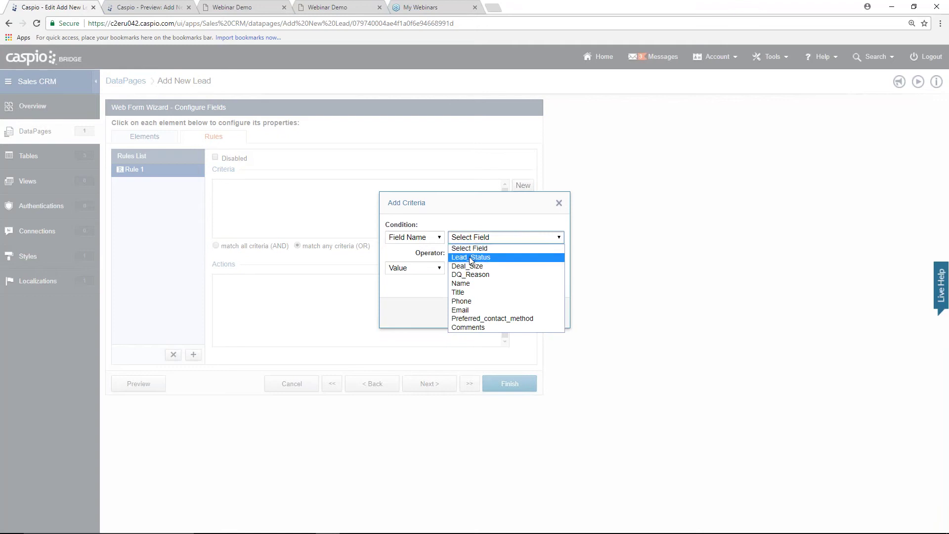
pyautogui.click(470, 258)
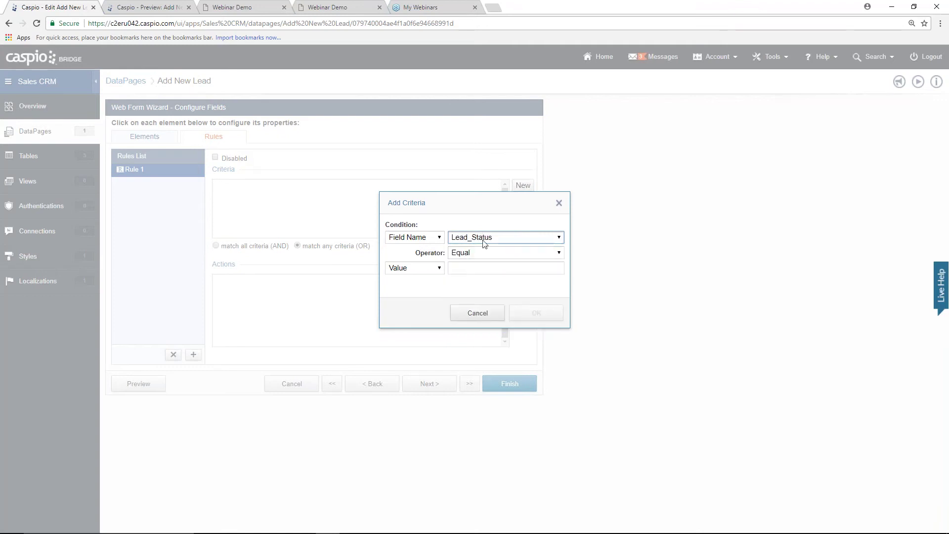
pyautogui.click(479, 252)
pyautogui.click(475, 271)
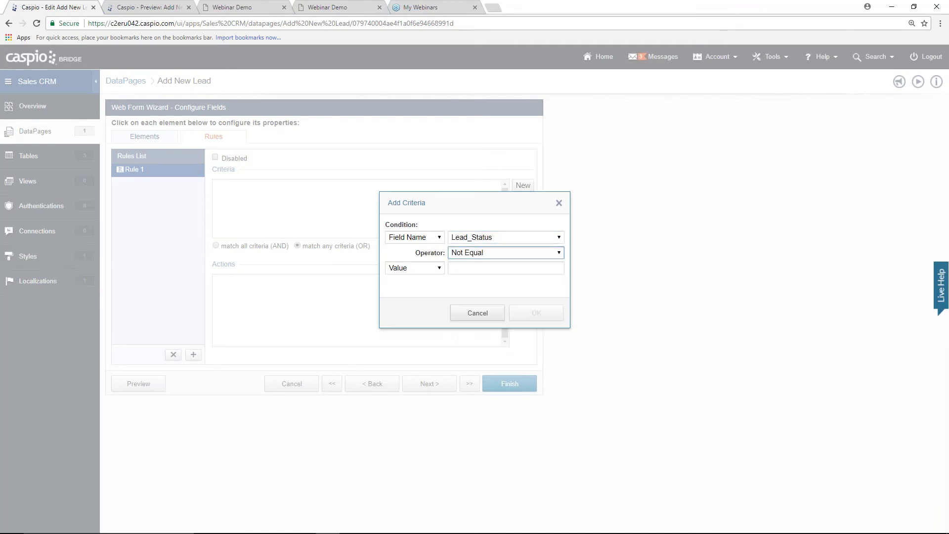
pyautogui.click(474, 268)
pyautogui.write('Opportunity')
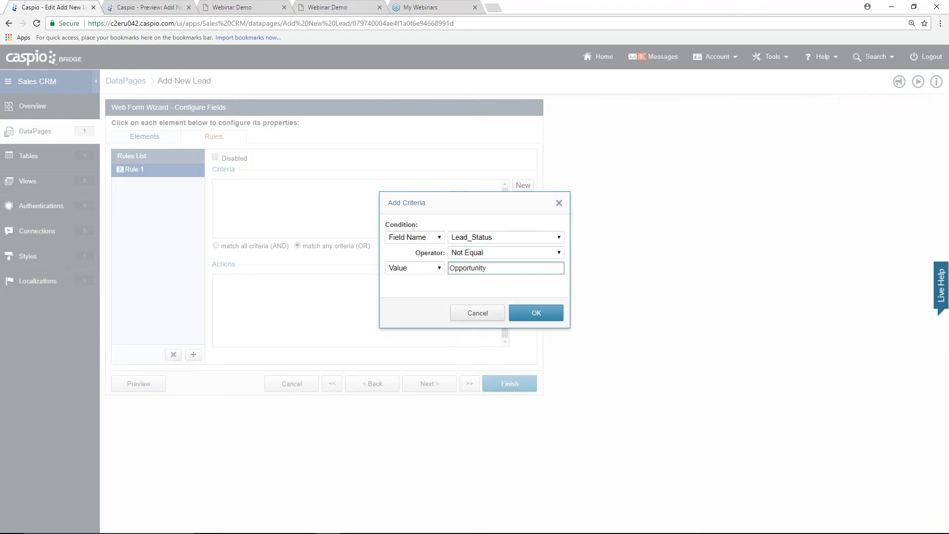
pyautogui.press('Return')
pyautogui.click(215, 246)
# - Add a second criterion to the rule: Lead_Status Not Equal "Customer"
pyautogui.click(522, 186)
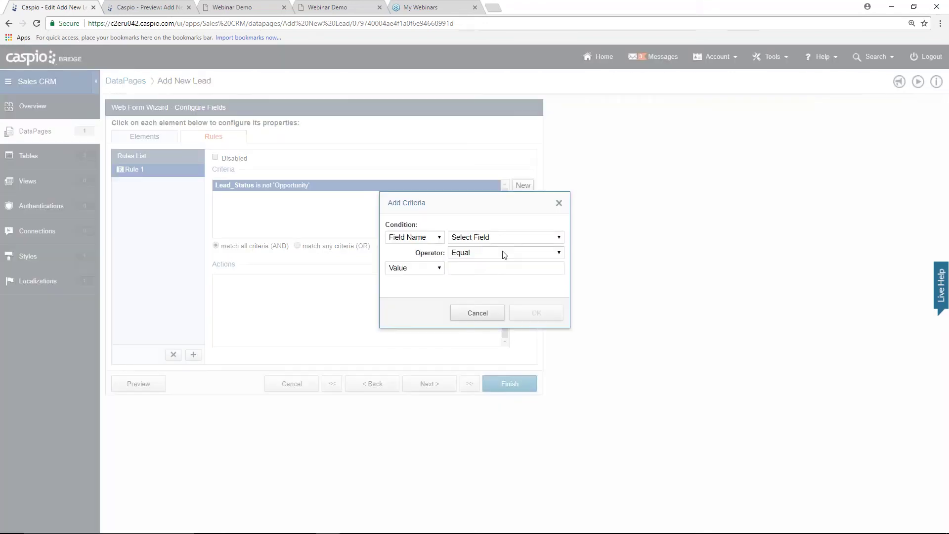
pyautogui.click(483, 239)
pyautogui.click(479, 258)
pyautogui.click(480, 253)
pyautogui.click(482, 270)
pyautogui.click(482, 268)
pyautogui.write('Customer')
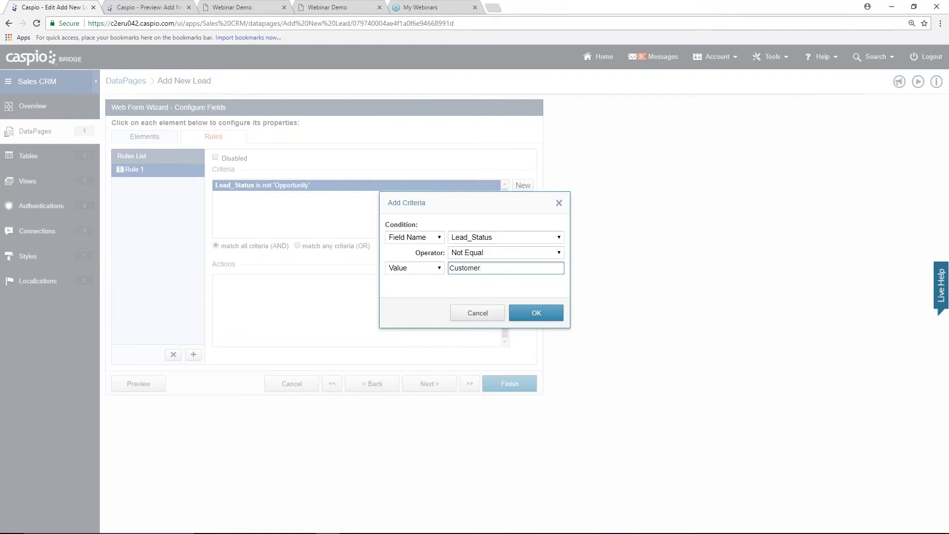
pyautogui.click(535, 316)
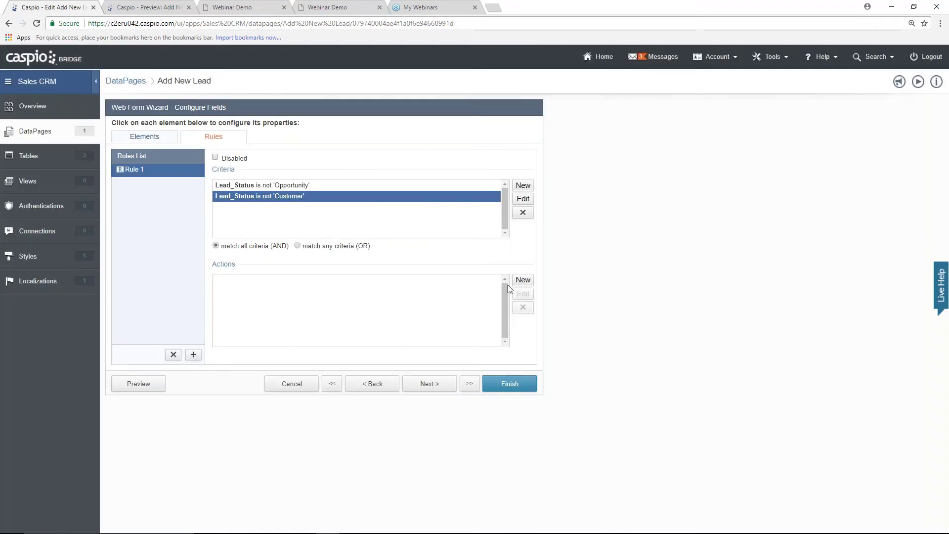
# - Add an action to Rule 1 that hides Section 2
pyautogui.click(522, 281)
pyautogui.click(470, 245)
pyautogui.click(469, 264)
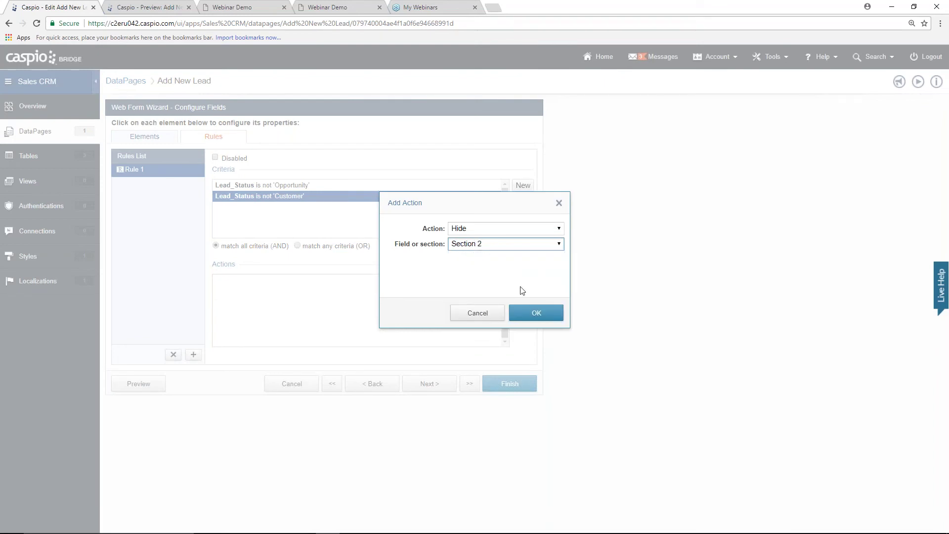
pyautogui.click(536, 313)
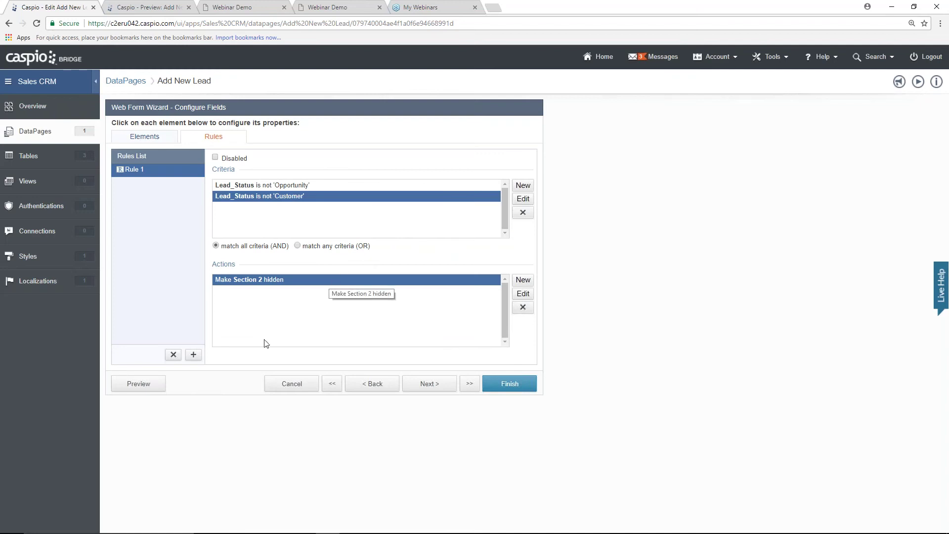
# - Preview the form and test the Deal Size rule by changing Lead Status to Opportunity and reopening the status choices
pyautogui.click(154, 388)
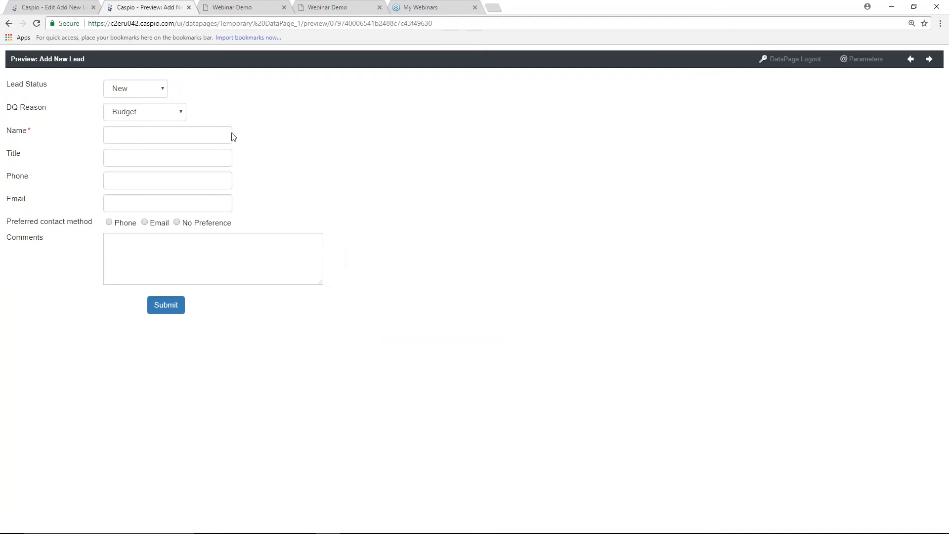
pyautogui.click(158, 91)
pyautogui.click(154, 111)
pyautogui.click(153, 91)
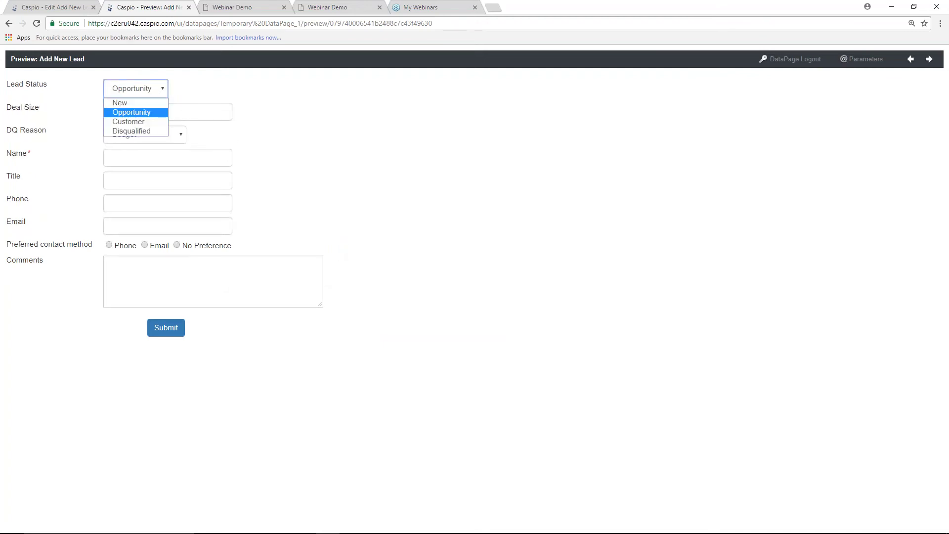
# - Test the previewed lead form with the Lead Status set to Customer
pyautogui.click(148, 121)
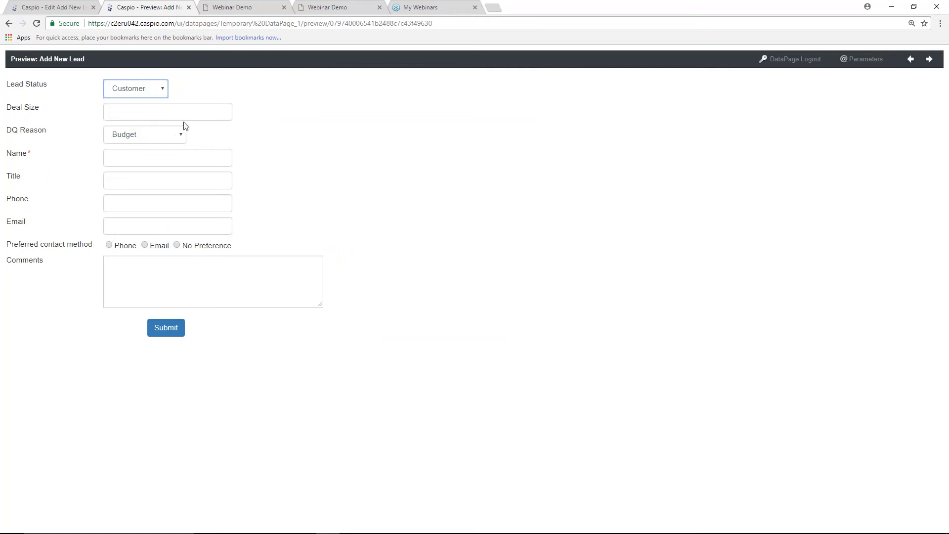
# - Back in the DataPage wizard, add a second rule with the criterion Lead_Status Not Equal to Disqualified
pyautogui.click(56, 7)
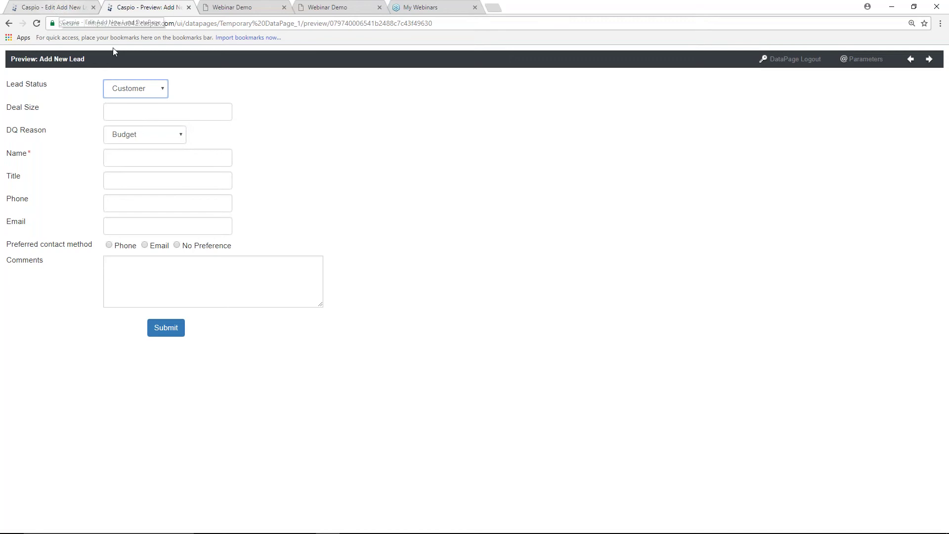
pyautogui.click(193, 355)
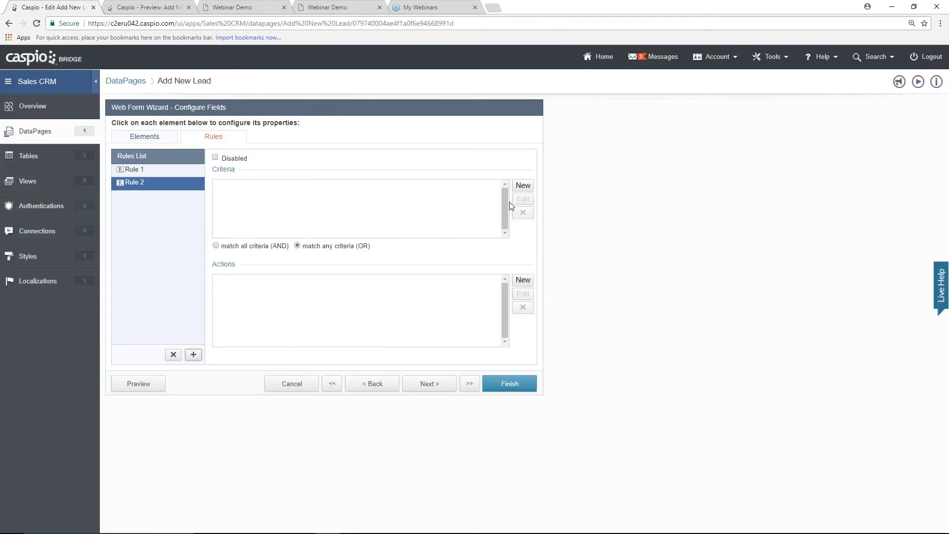
pyautogui.click(523, 186)
pyautogui.click(493, 238)
pyautogui.click(487, 258)
pyautogui.click(487, 253)
pyautogui.click(487, 272)
pyautogui.click(488, 267)
pyautogui.write('Disqualif')
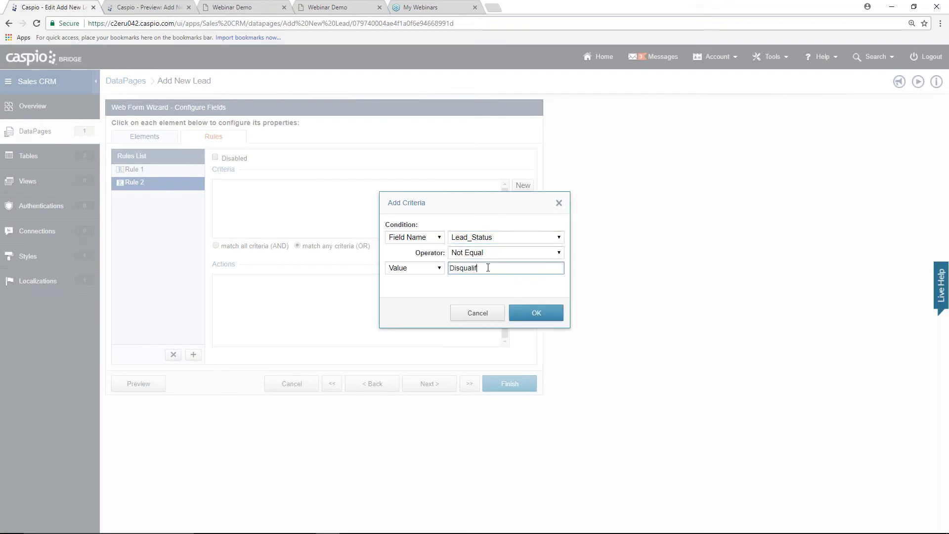
pyautogui.write('ied')
pyautogui.click(538, 313)
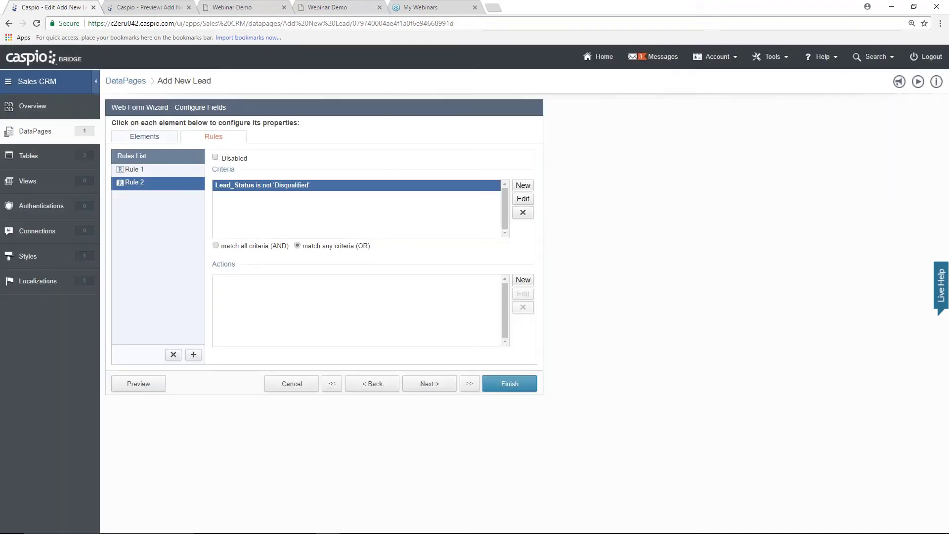
# - Give the second rule an action that hides Section 3
pyautogui.click(523, 280)
pyautogui.click(491, 244)
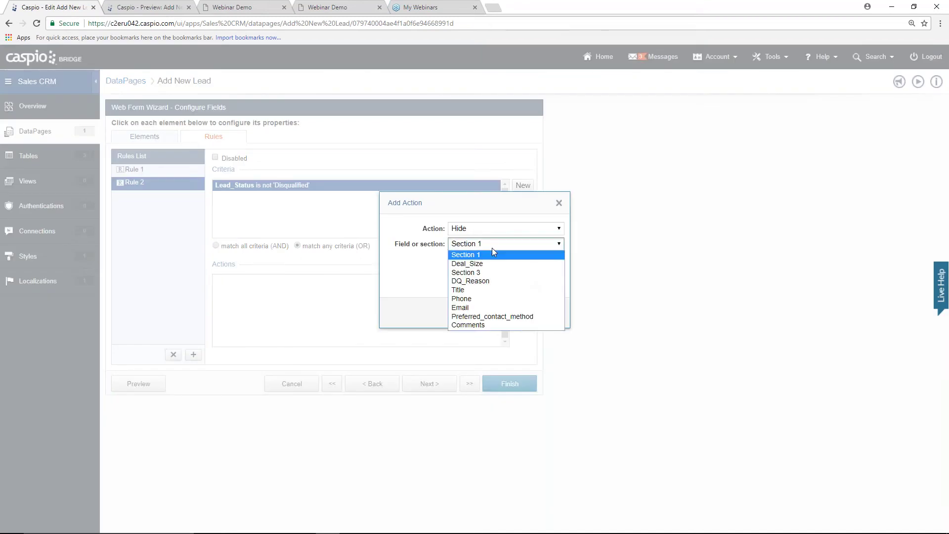
pyautogui.click(486, 272)
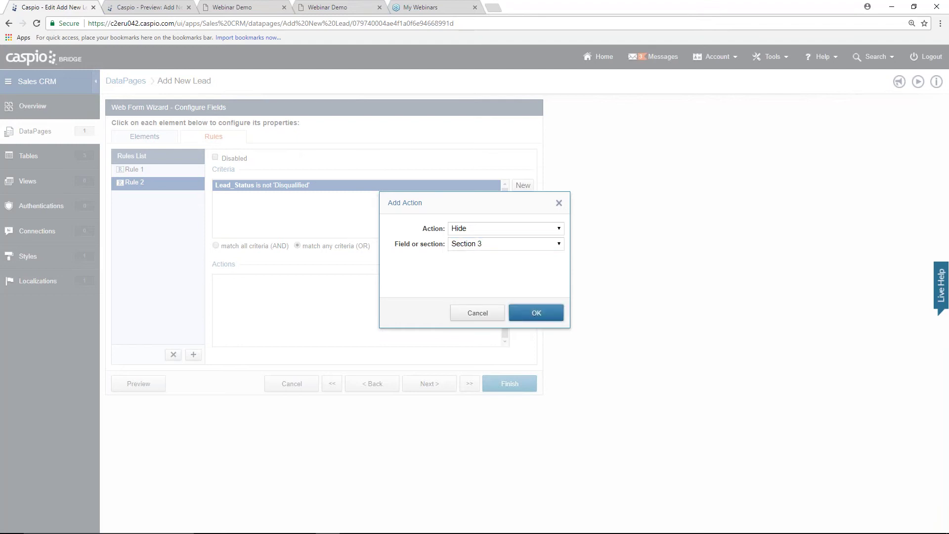
pyautogui.click(536, 312)
# - Preview the form and test which fields appear for the Lead Status values Opportunity and Disqualified
pyautogui.click(139, 384)
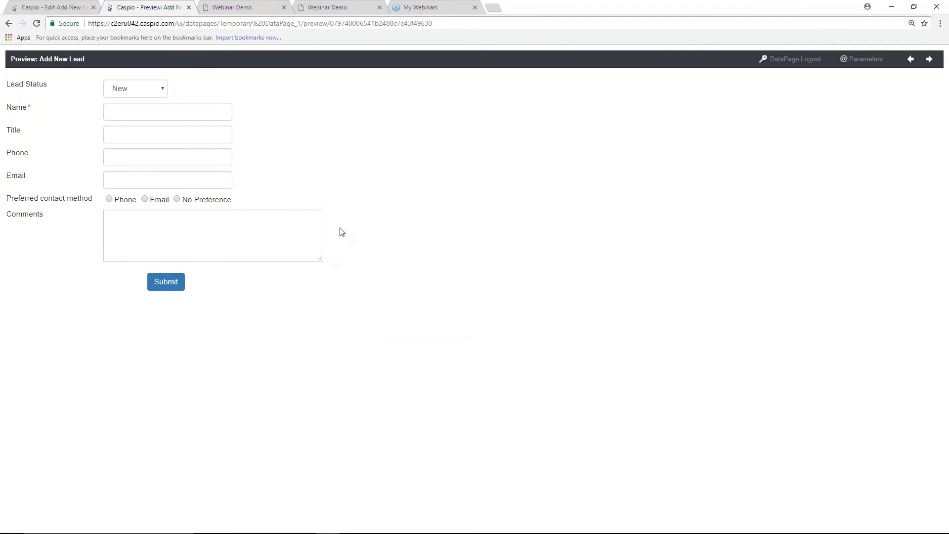
pyautogui.click(155, 96)
pyautogui.click(159, 115)
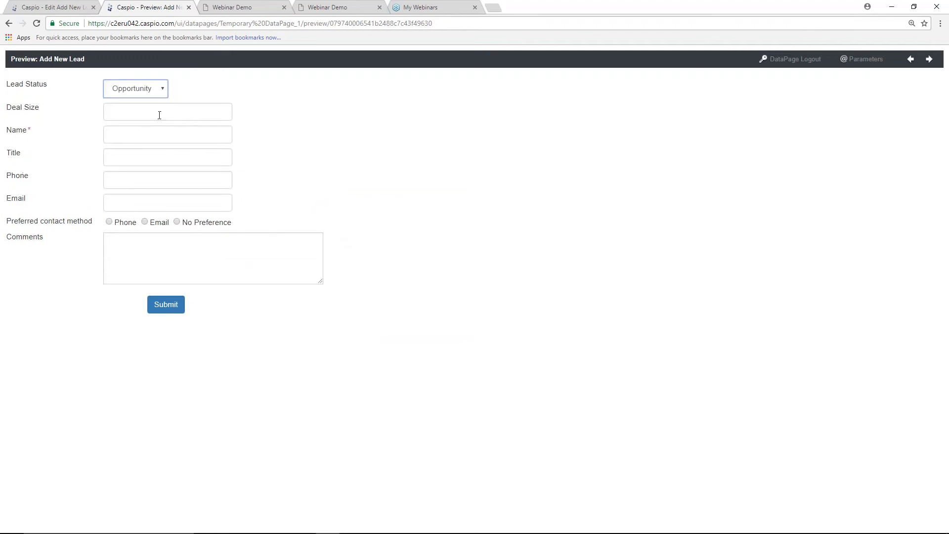
pyautogui.click(131, 94)
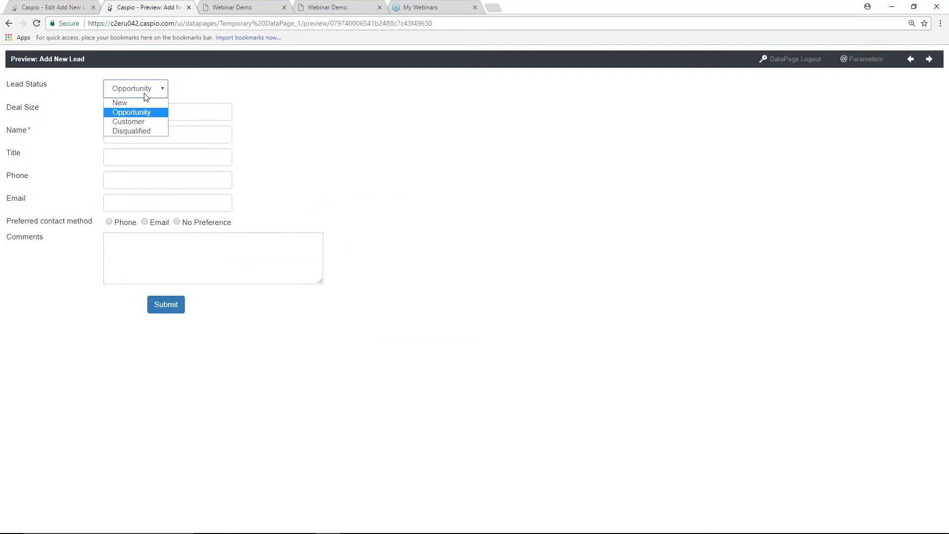
pyautogui.click(138, 132)
pyautogui.click(125, 115)
pyautogui.click(231, 116)
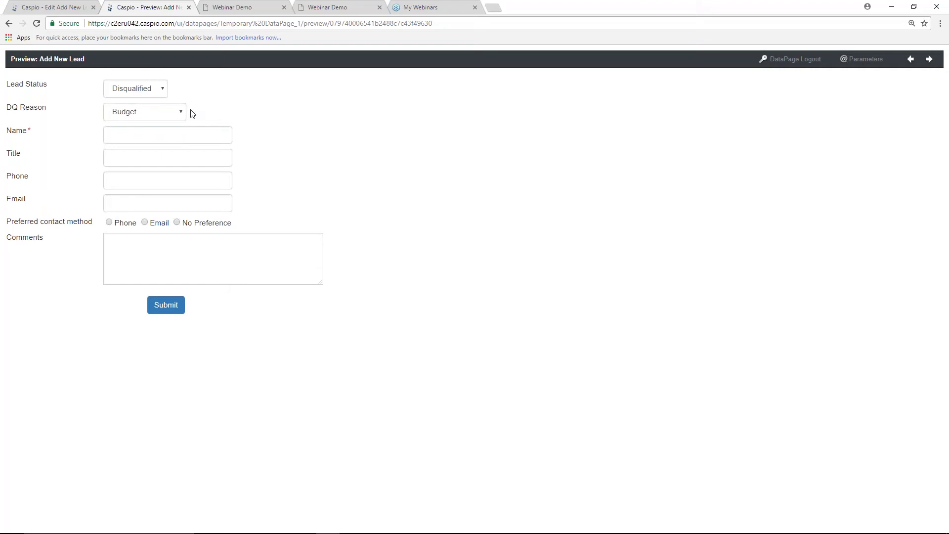
pyautogui.click(141, 89)
pyautogui.click(131, 112)
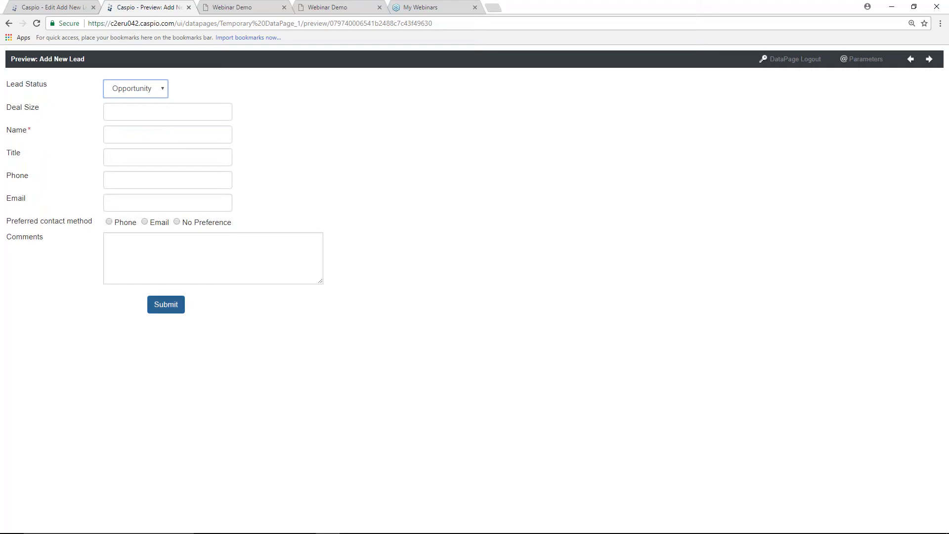
pyautogui.click(158, 111)
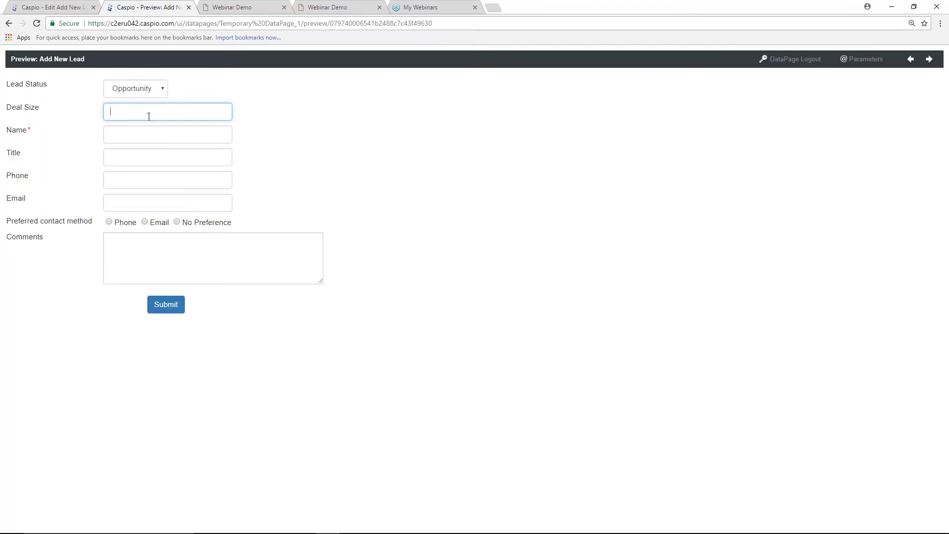
# - Return to the wizard and add a third rule with the criterion Lead_Status Equal to Opportunity
pyautogui.click(65, 7)
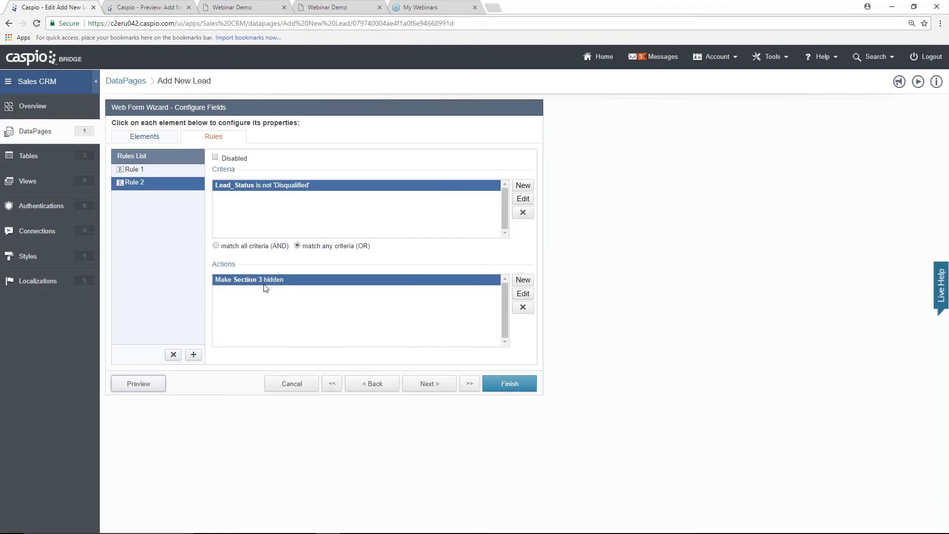
pyautogui.click(193, 355)
pyautogui.click(523, 186)
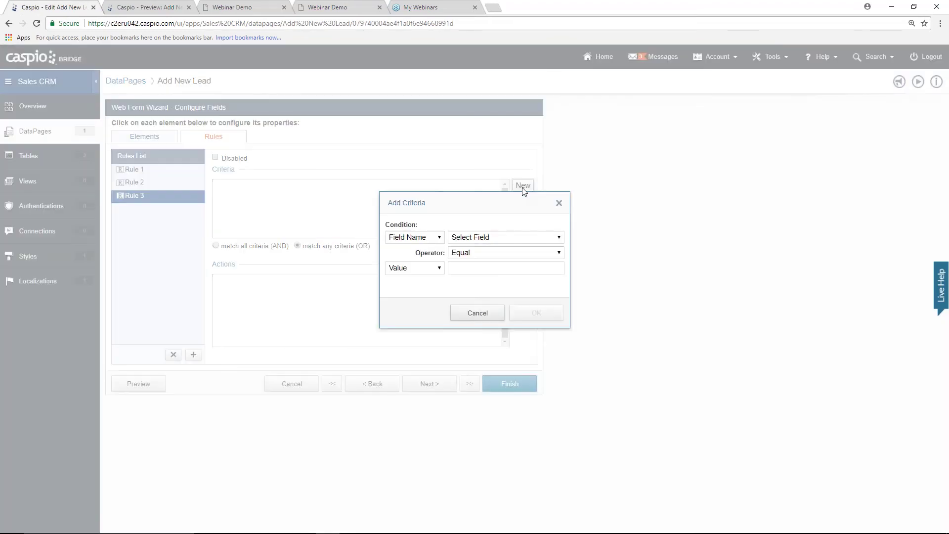
pyautogui.click(495, 237)
pyautogui.click(476, 256)
pyautogui.click(518, 267)
pyautogui.write('Opportu')
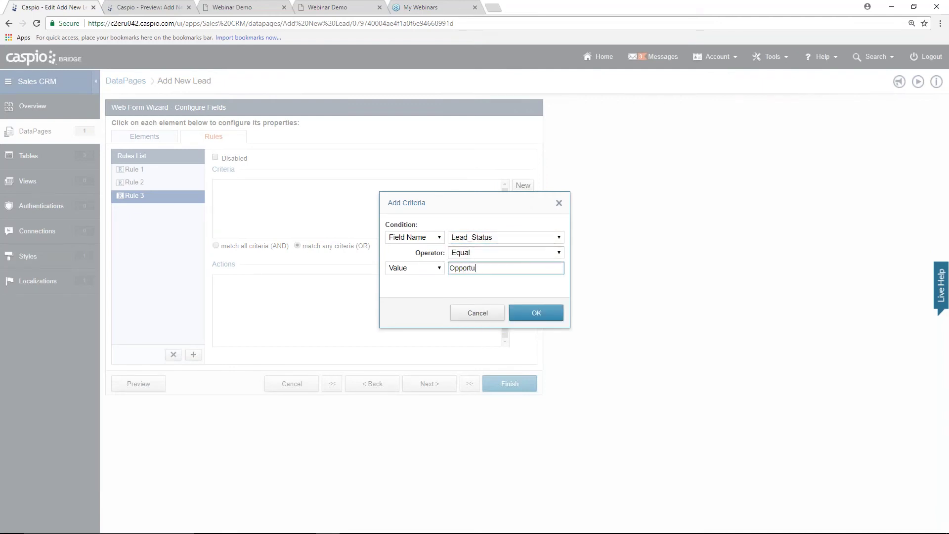
pyautogui.write('nity')
pyautogui.click(536, 313)
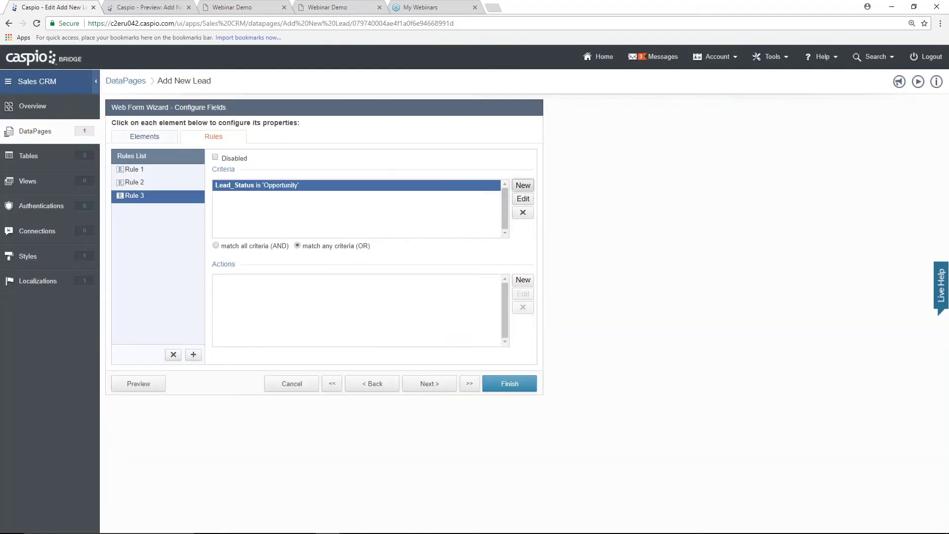
# - Add a second criterion, Lead_Status Equal to Customer, to the third rule
pyautogui.click(523, 185)
pyautogui.click(504, 237)
pyautogui.click(474, 257)
pyautogui.click(480, 268)
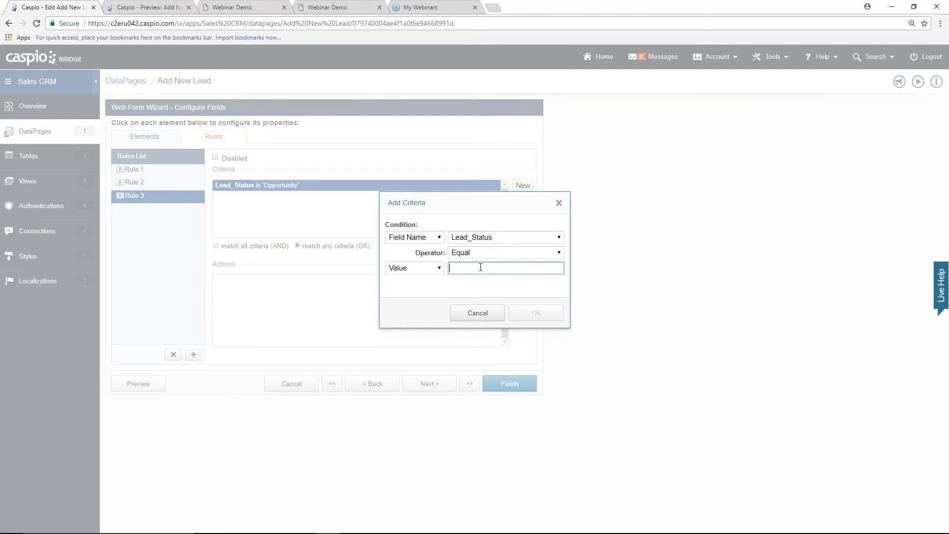
pyautogui.write('Customer')
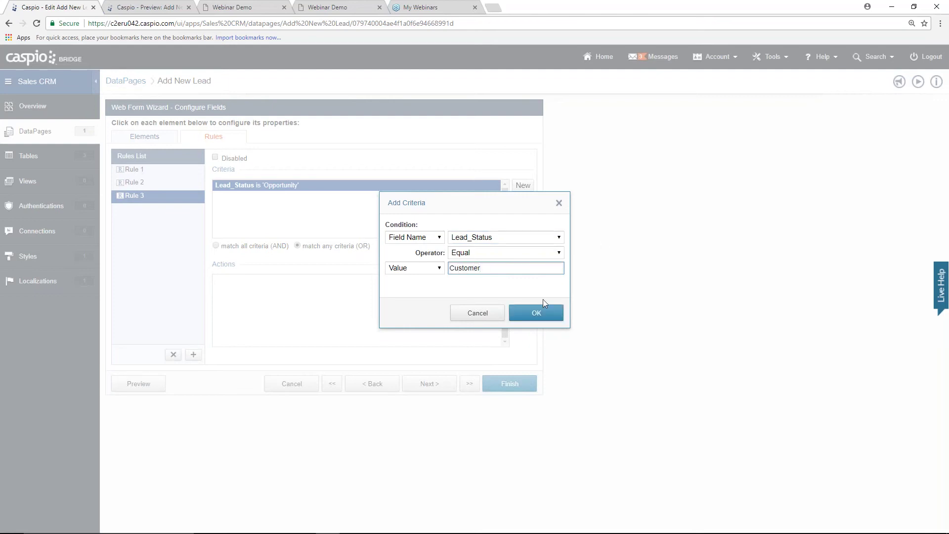
pyautogui.click(519, 312)
# - Give the third rule an action that makes the Deal_Size field required
pyautogui.click(523, 279)
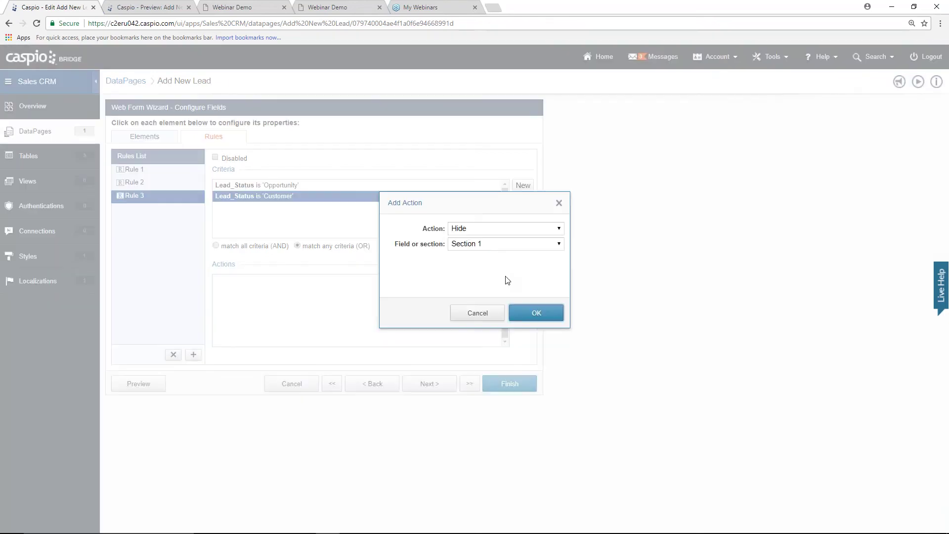
pyautogui.click(475, 228)
pyautogui.click(471, 257)
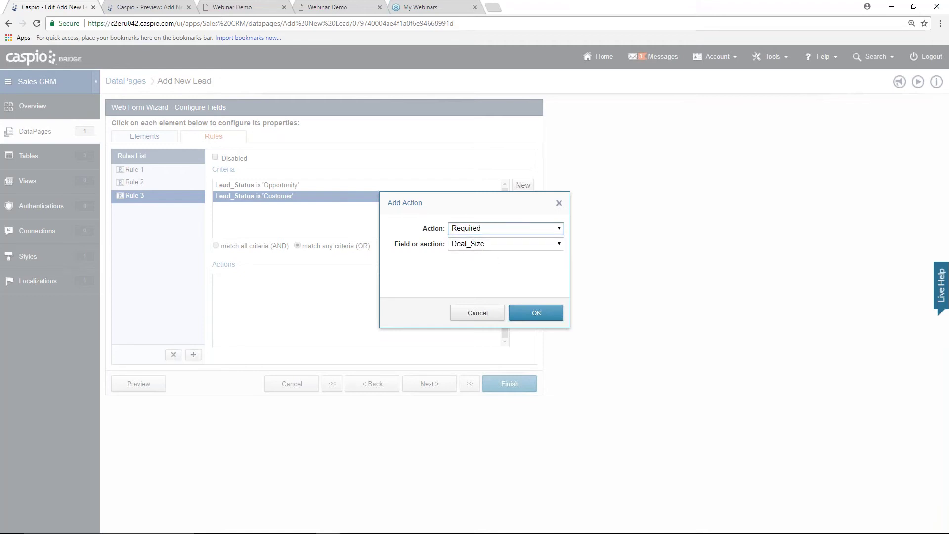
pyautogui.click(536, 312)
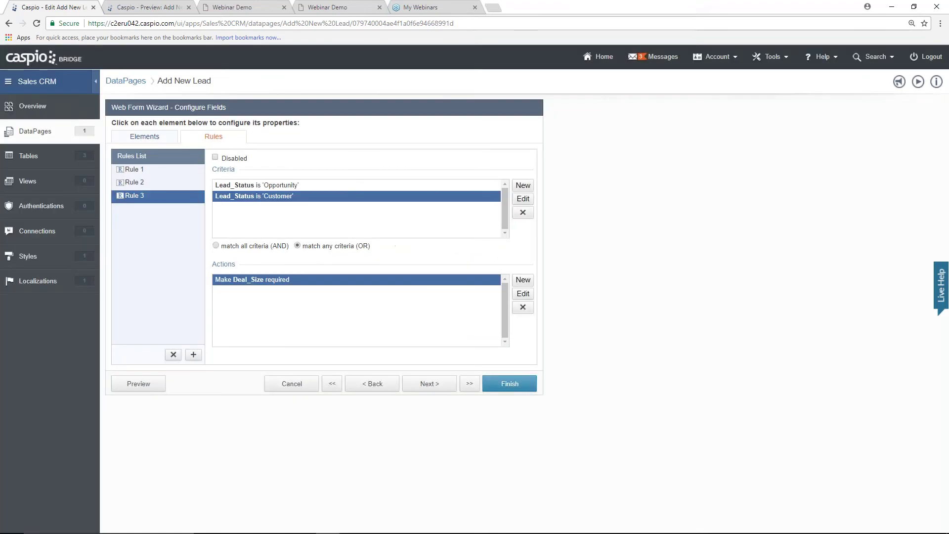
# - Add a fourth rule with the criterion Lead_Status Equal to Disqualified
pyautogui.click(193, 354)
pyautogui.click(523, 187)
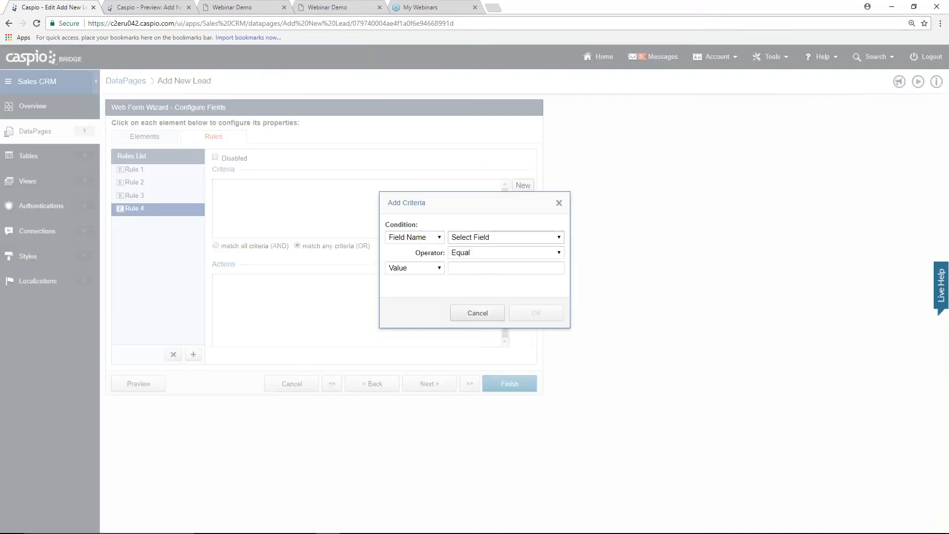
pyautogui.click(479, 238)
pyautogui.click(479, 257)
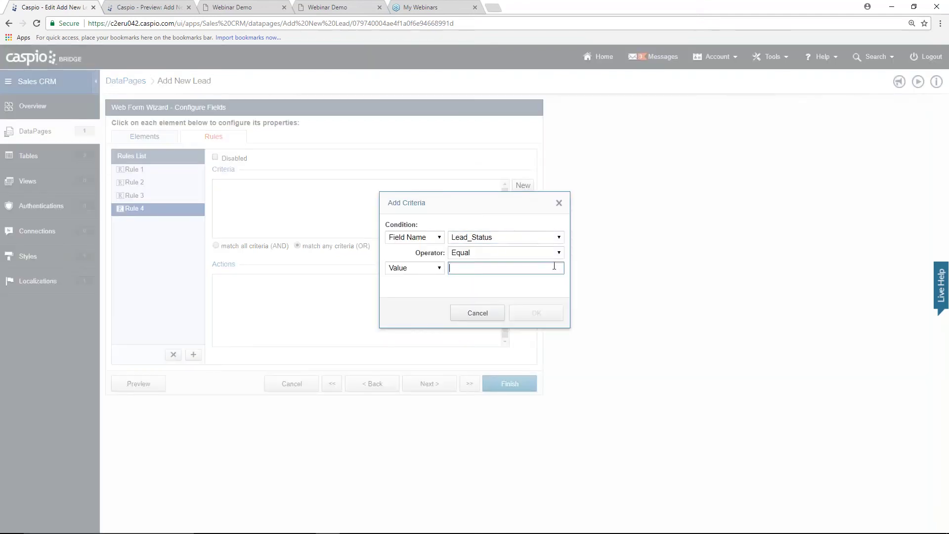
pyautogui.write('Disqualified')
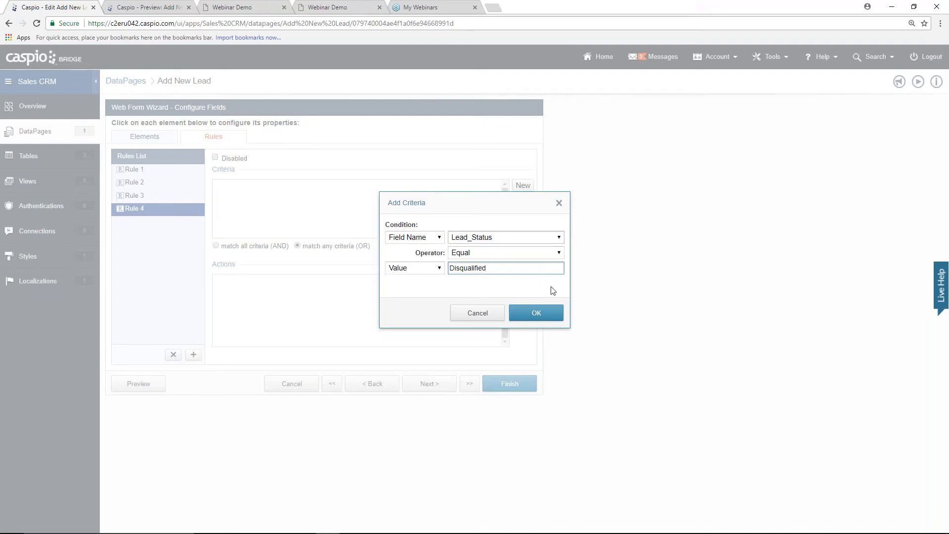
pyautogui.click(536, 309)
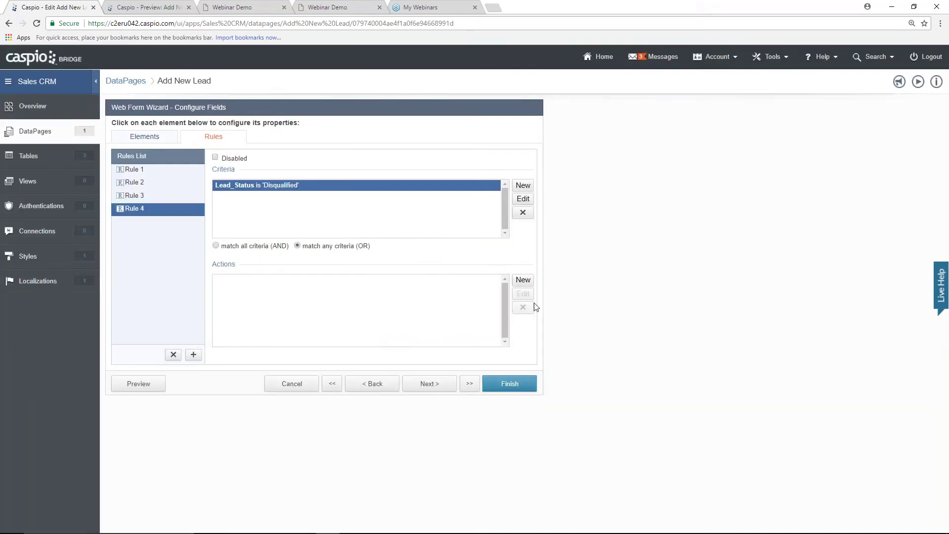
# - Give the fourth rule an action that makes the DQ_Reason field required
pyautogui.click(525, 281)
pyautogui.click(483, 229)
pyautogui.click(473, 257)
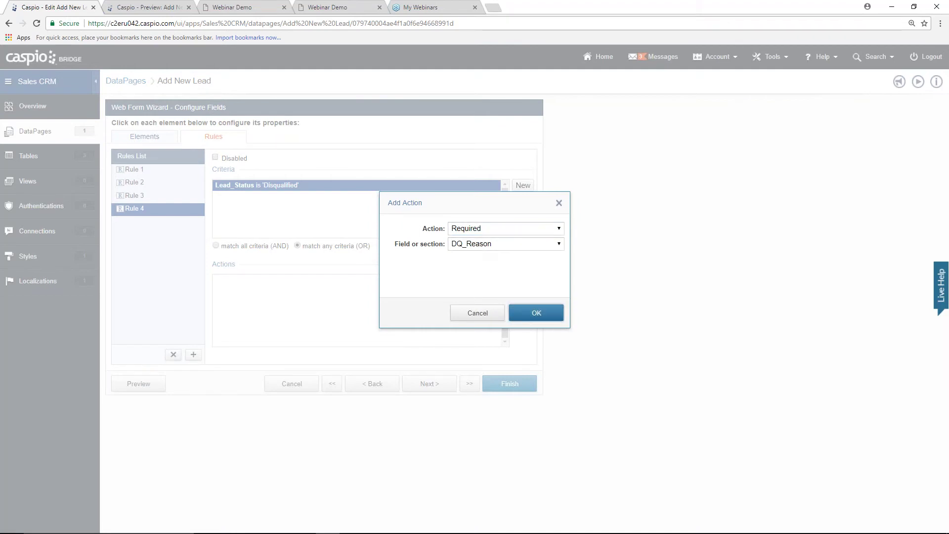
pyautogui.click(537, 313)
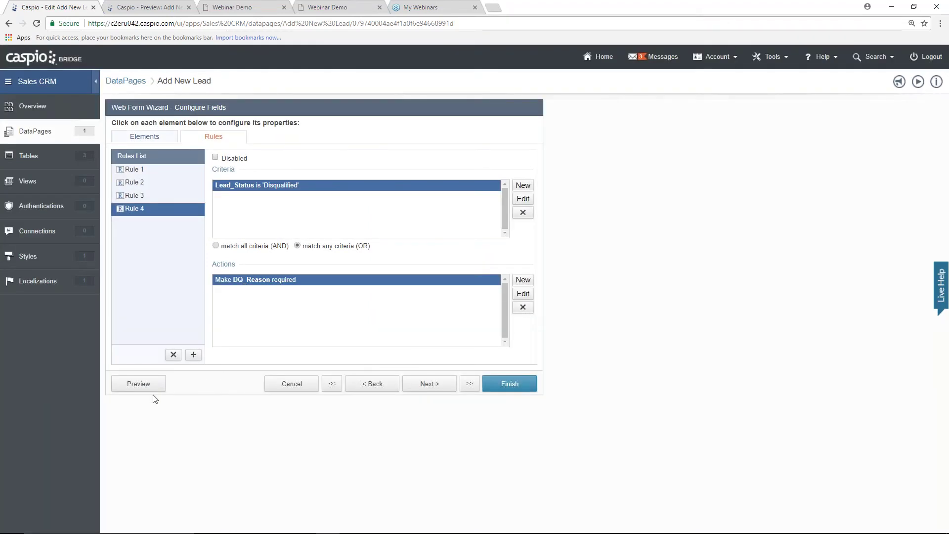
# - Finish the Add New Lead DataPage and check its deployment options without changing them
pyautogui.click(134, 389)
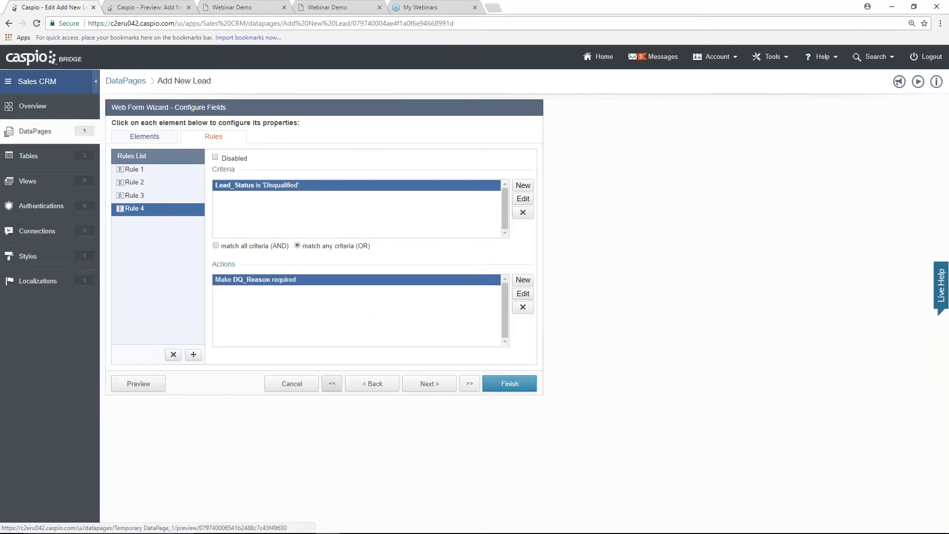
pyautogui.click(527, 378)
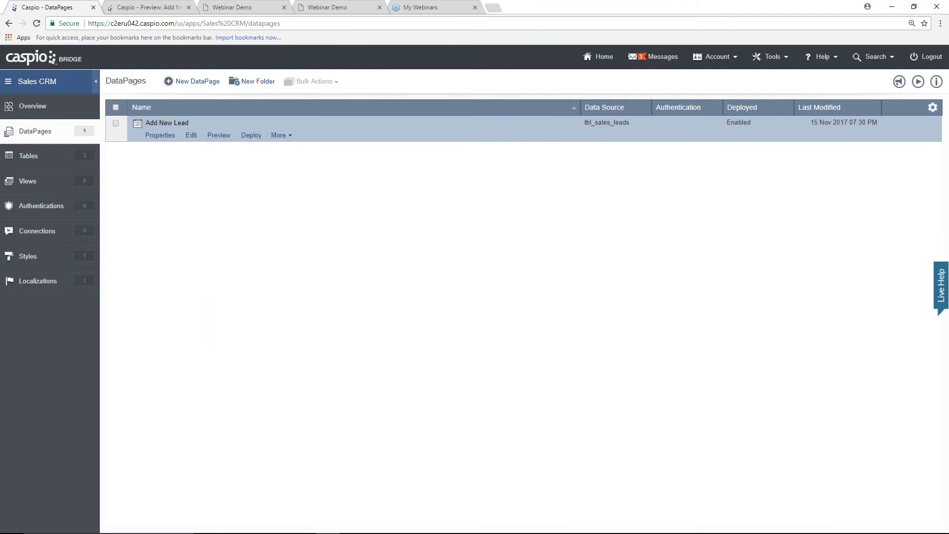
pyautogui.click(251, 135)
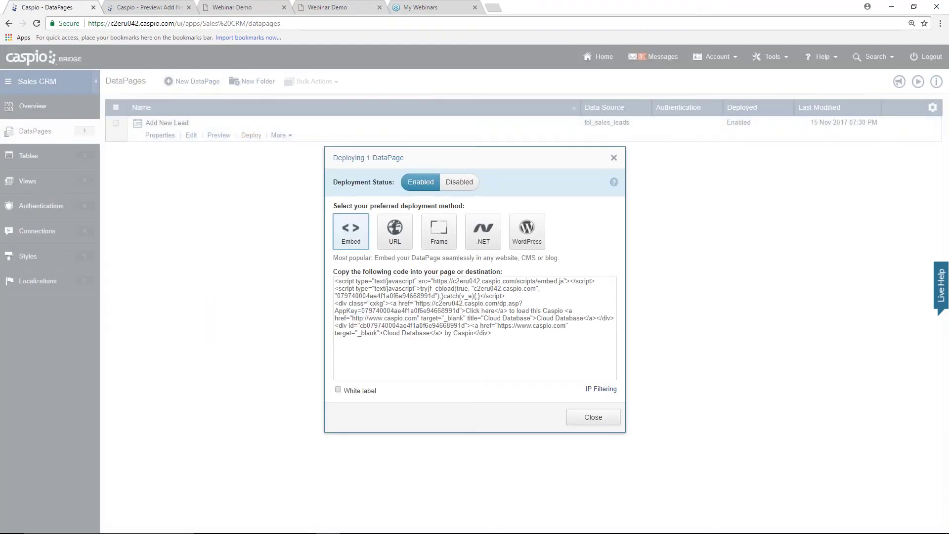
pyautogui.press('Escape')
# - Reload the deployed new_lead.html page in the Webinar Demo tab and test the form with Lead Status Opportunity
pyautogui.click(336, 8)
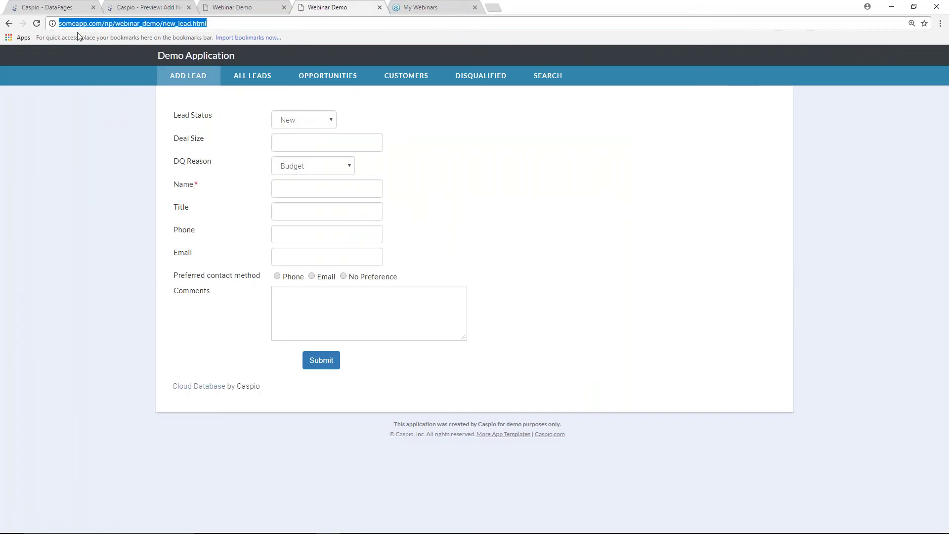
pyautogui.click(36, 23)
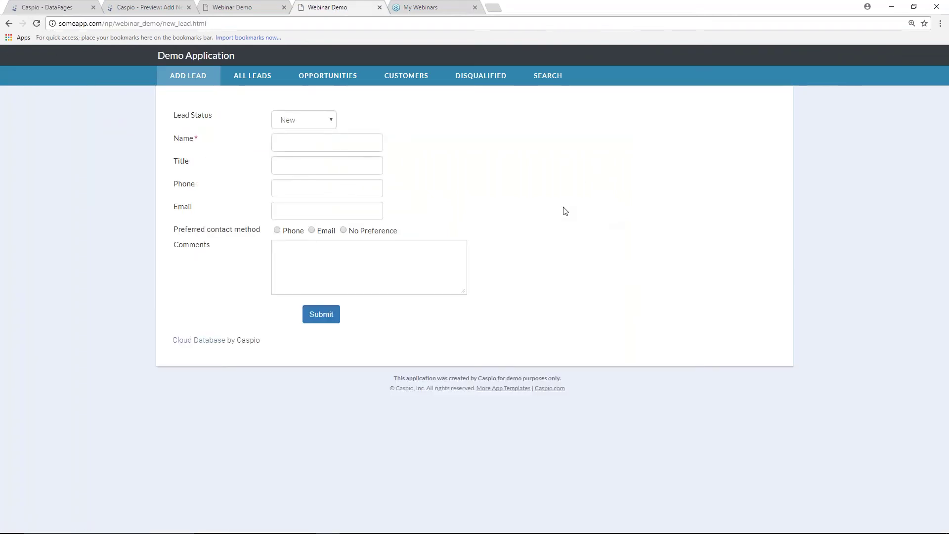
pyautogui.click(299, 124)
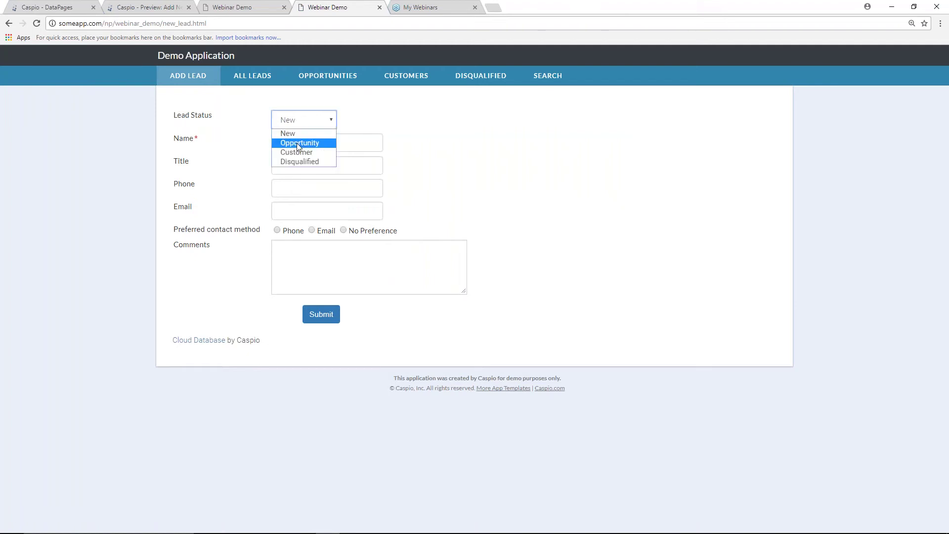
pyautogui.click(299, 141)
pyautogui.click(303, 146)
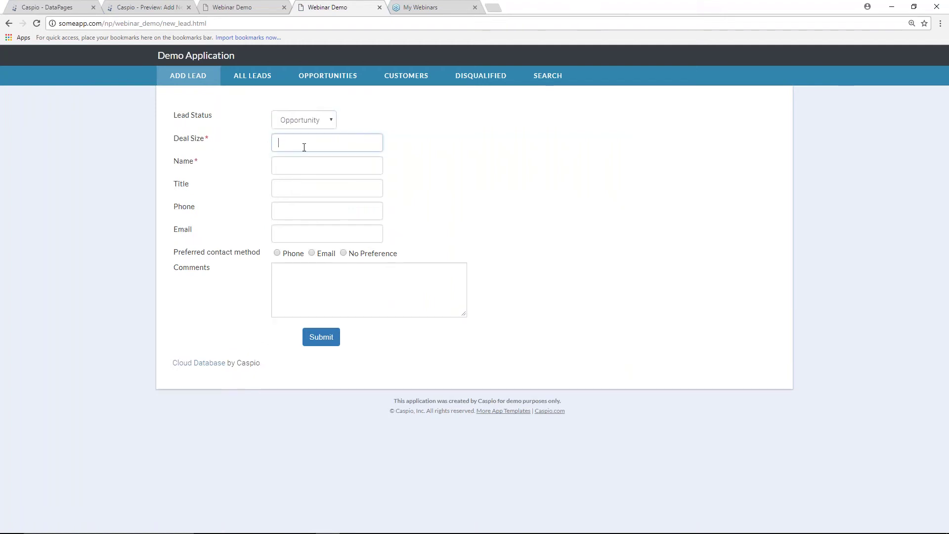
# - Test the form with Lead Status Disqualified and check the available DQ Reason options
pyautogui.click(300, 119)
pyautogui.click(293, 150)
pyautogui.click(307, 121)
pyautogui.click(313, 144)
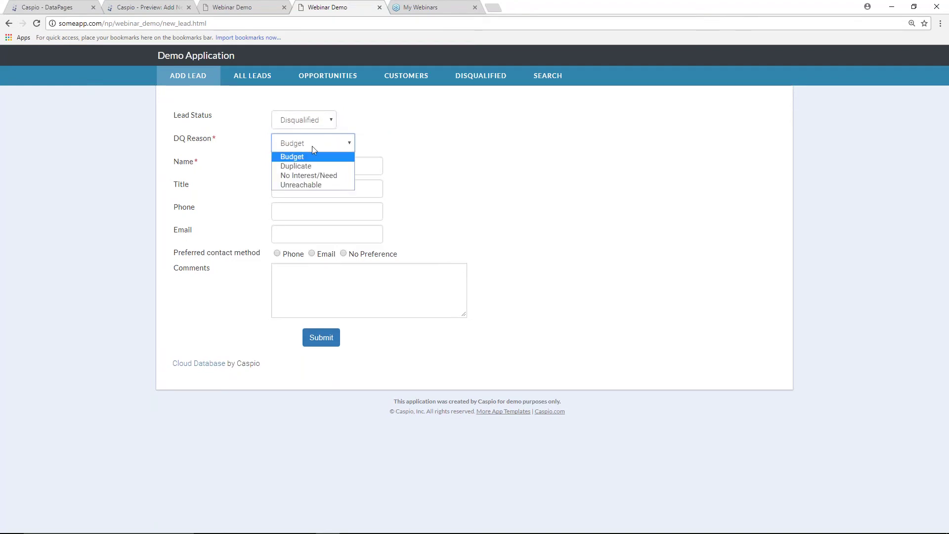
pyautogui.click(449, 162)
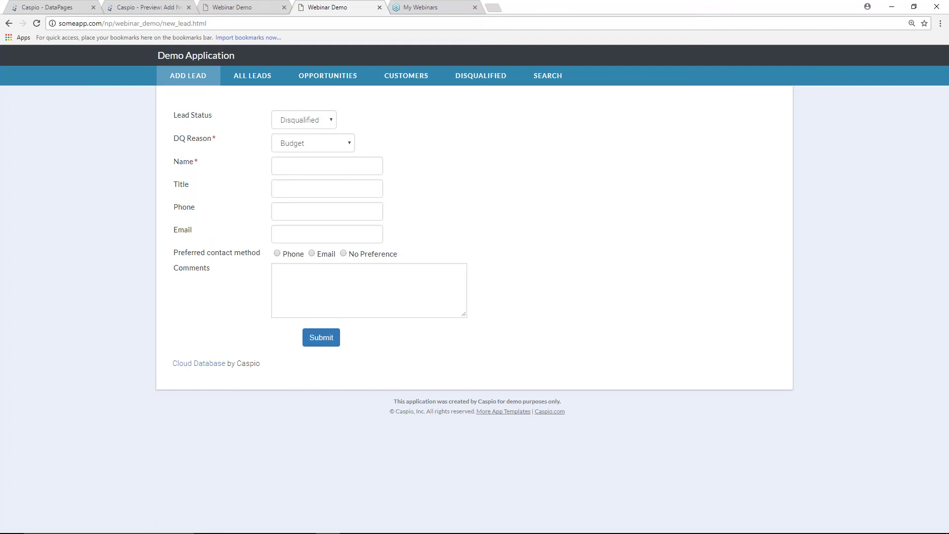
# - Run an unfiltered search on the Search page of the finished webinar demo app and examine the chart and grouped results
pyautogui.hotkey('ctrl', 'shift', 'Tab')
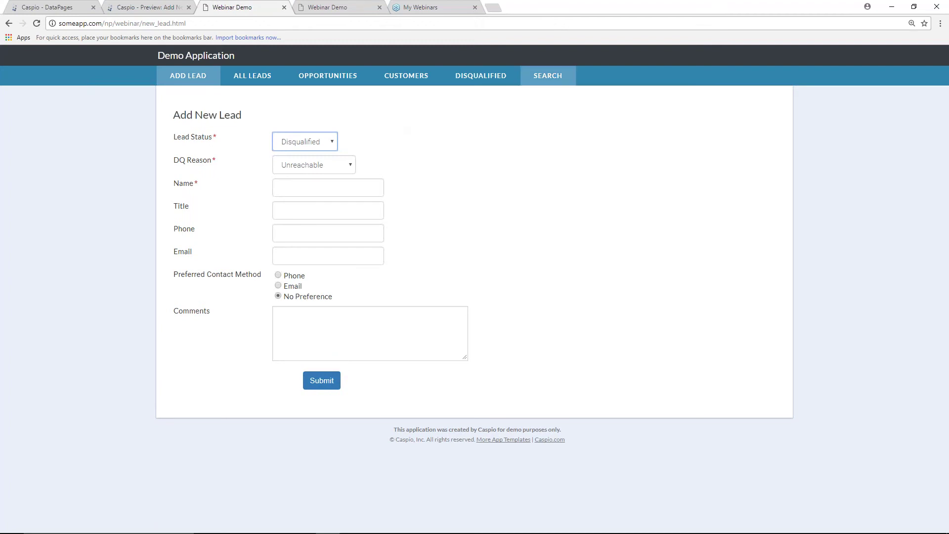
pyautogui.click(548, 75)
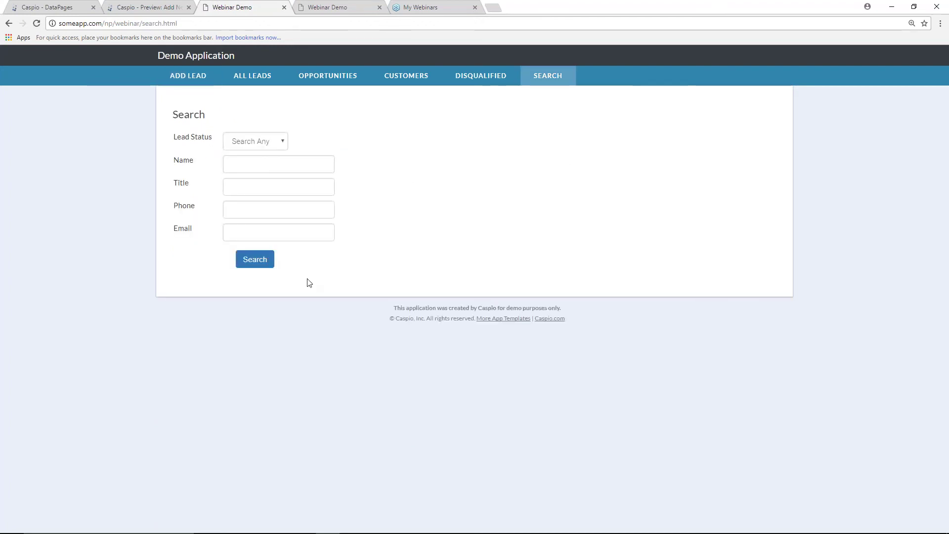
pyautogui.click(258, 262)
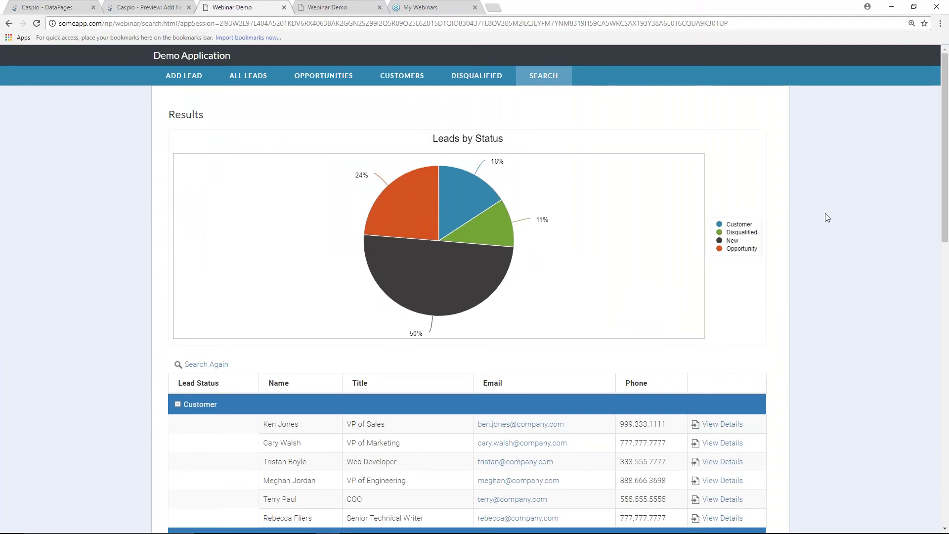
pyautogui.scroll(-3, 825, 213)
pyautogui.scroll(-2, 827, 217)
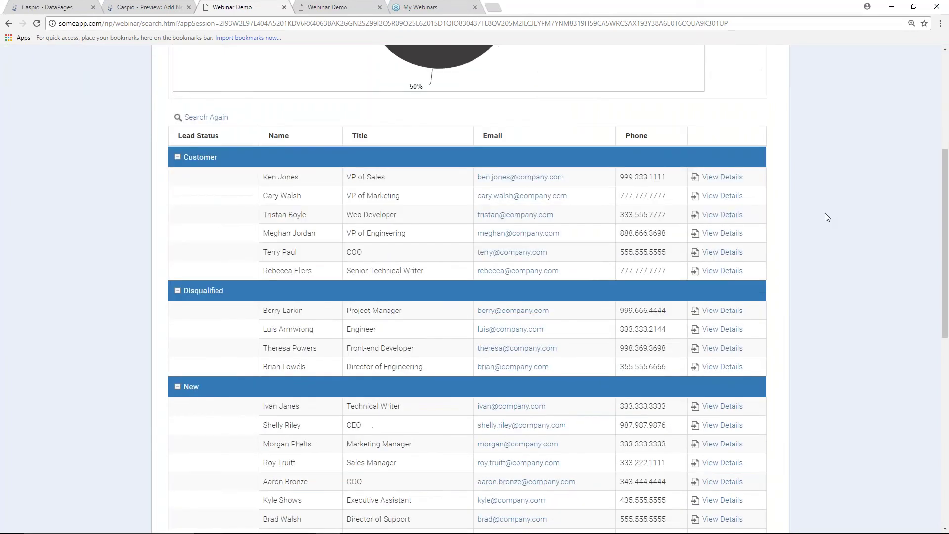
pyautogui.scroll(1, 774, 234)
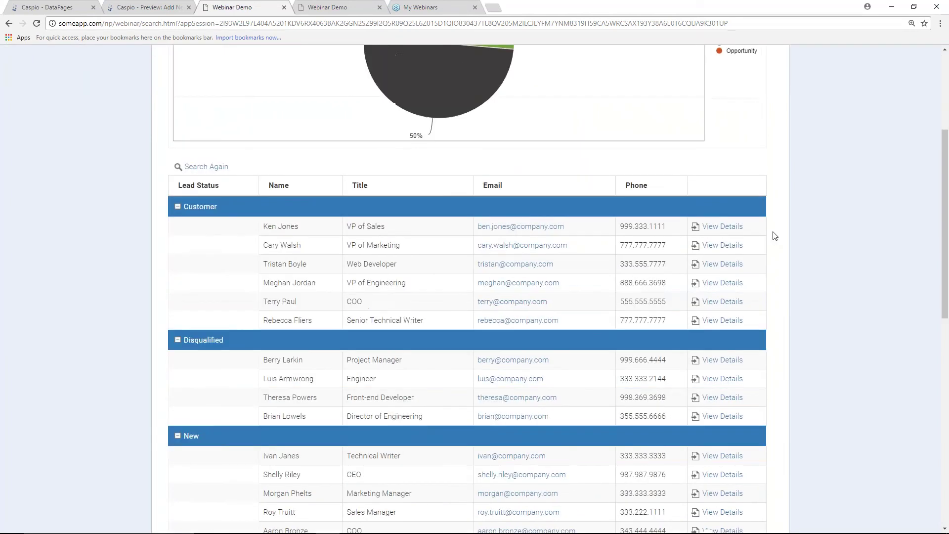
pyautogui.click(731, 232)
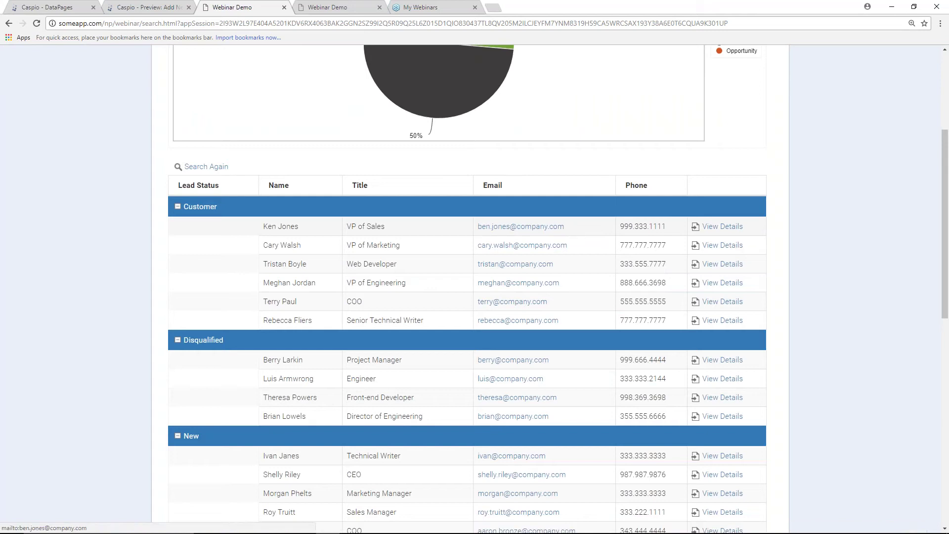
pyautogui.scroll(3, 319, 223)
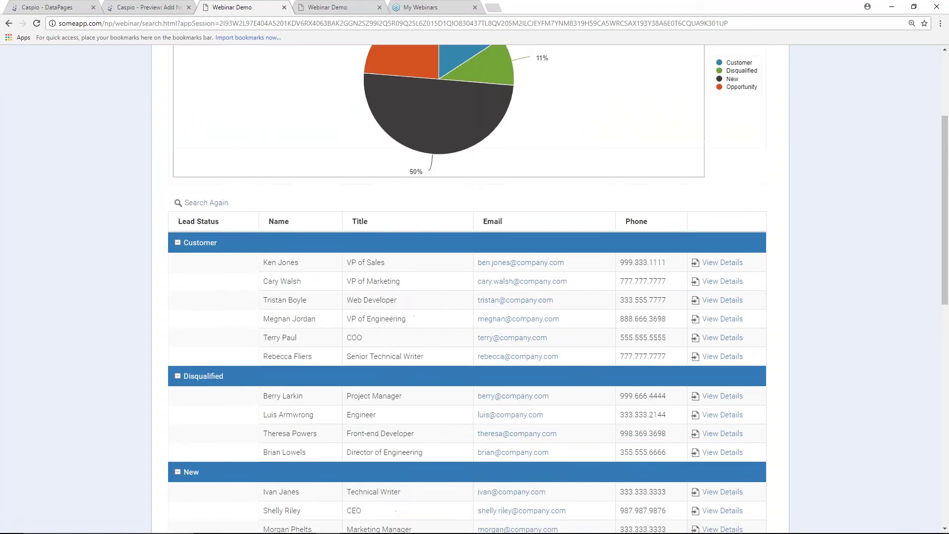
# - Create a new DataPage of the report type Combined Chart and Report in the Sales CRM app
pyautogui.click(68, 11)
pyautogui.moveTo(166, 132)
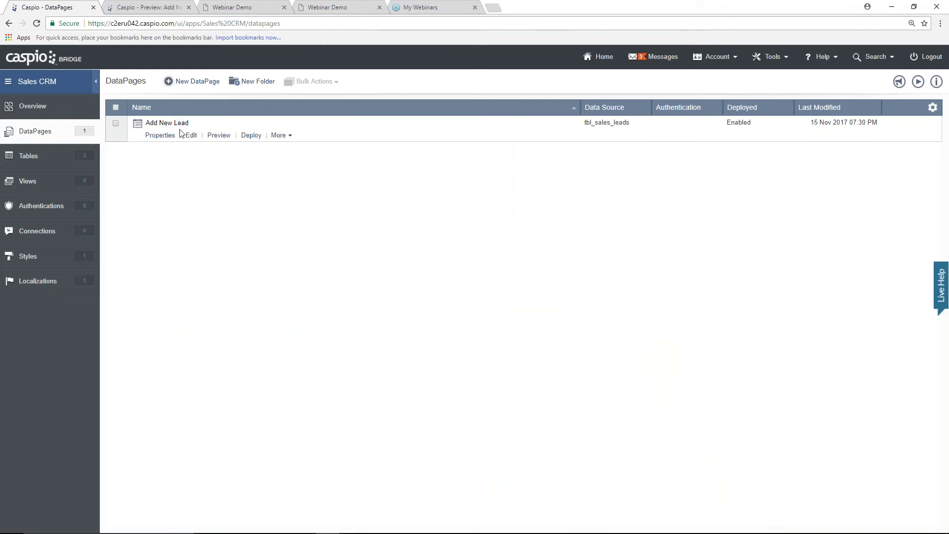
pyautogui.click(194, 82)
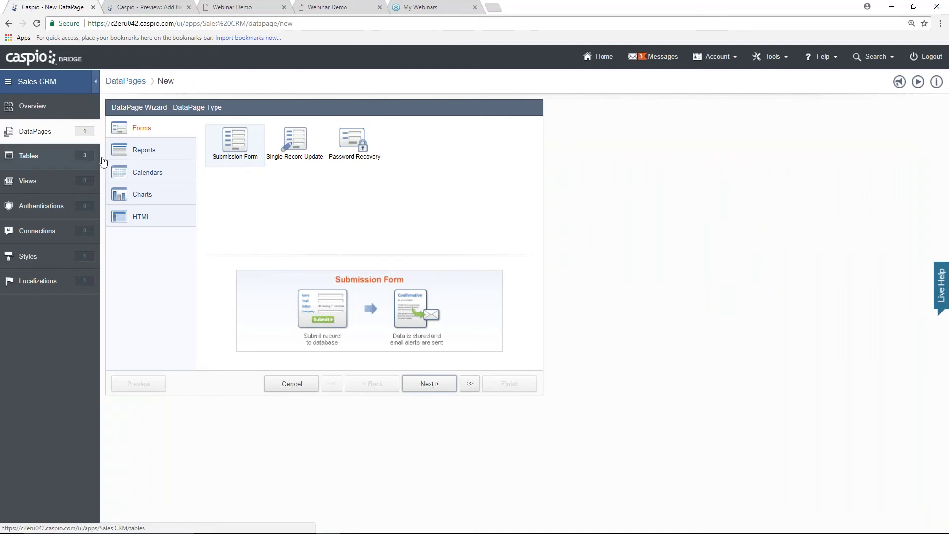
pyautogui.click(139, 159)
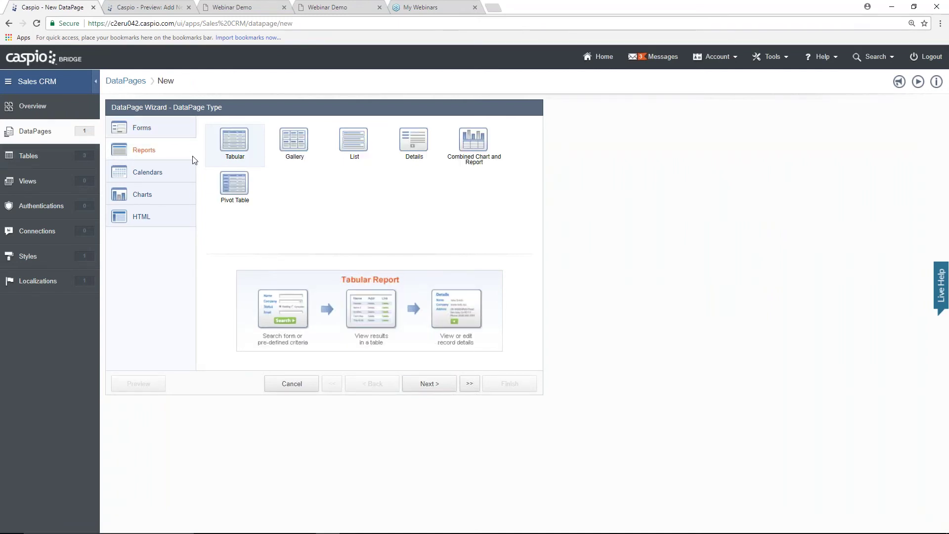
pyautogui.click(475, 162)
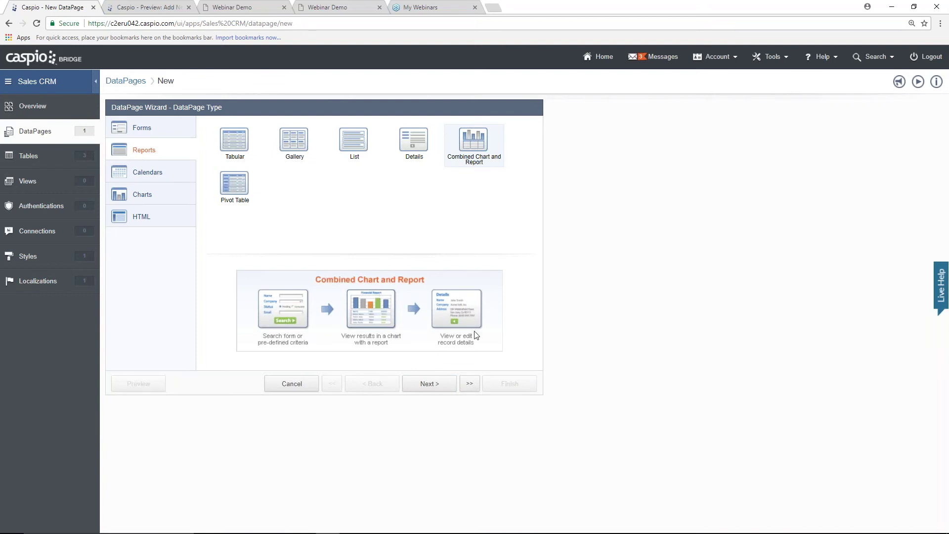
pyautogui.click(434, 385)
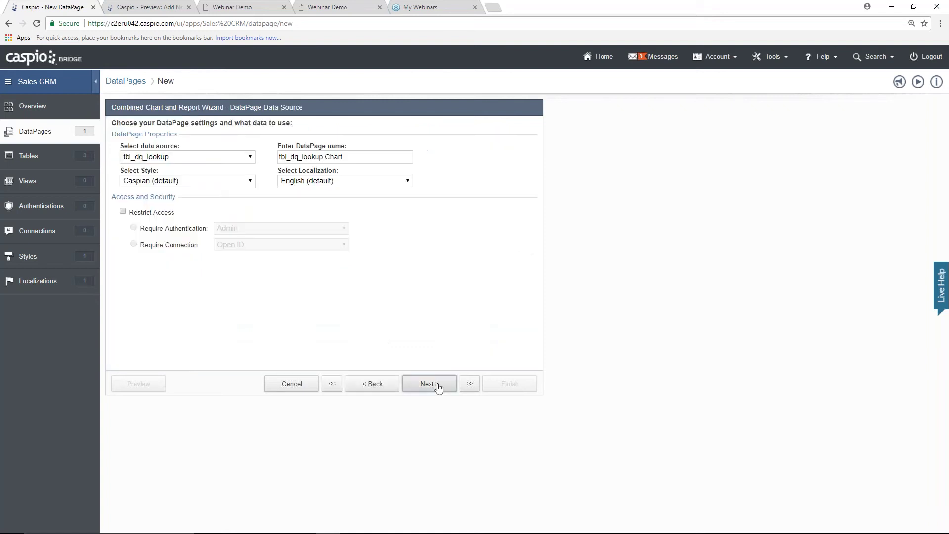
# - Set the data source to tbl_sales_leads, name the DataPage Search Leads, and apply the Master Style
pyautogui.click(203, 158)
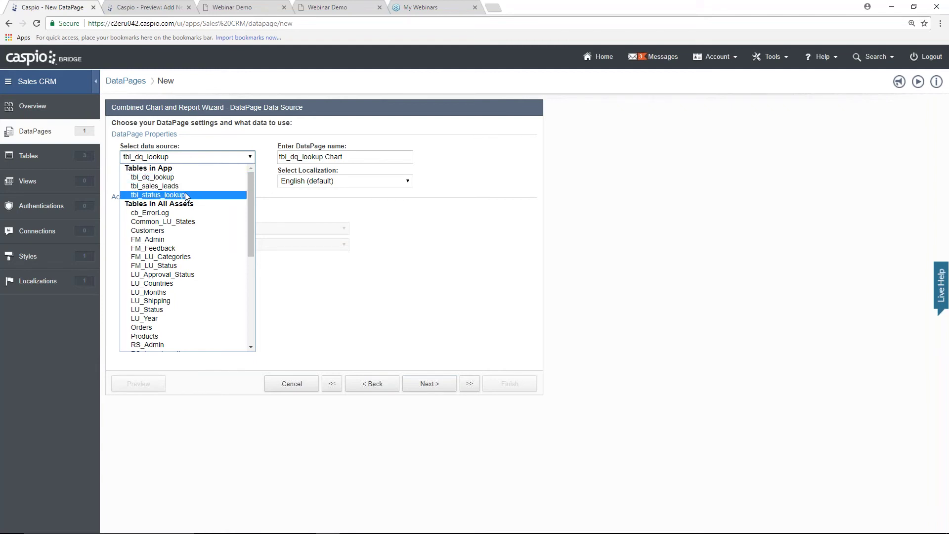
pyautogui.press('Escape')
pyautogui.press('Down')
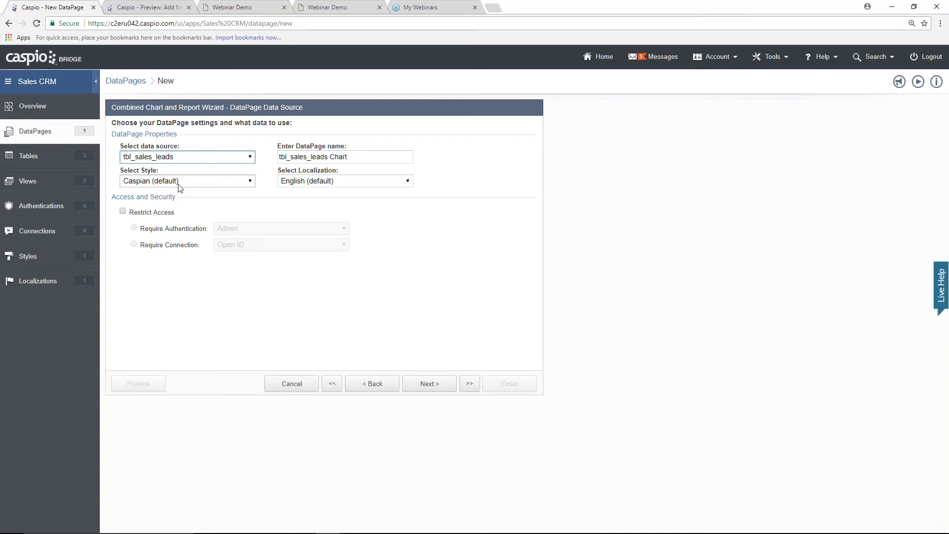
pyautogui.press('Tab')
pyautogui.write('Sear')
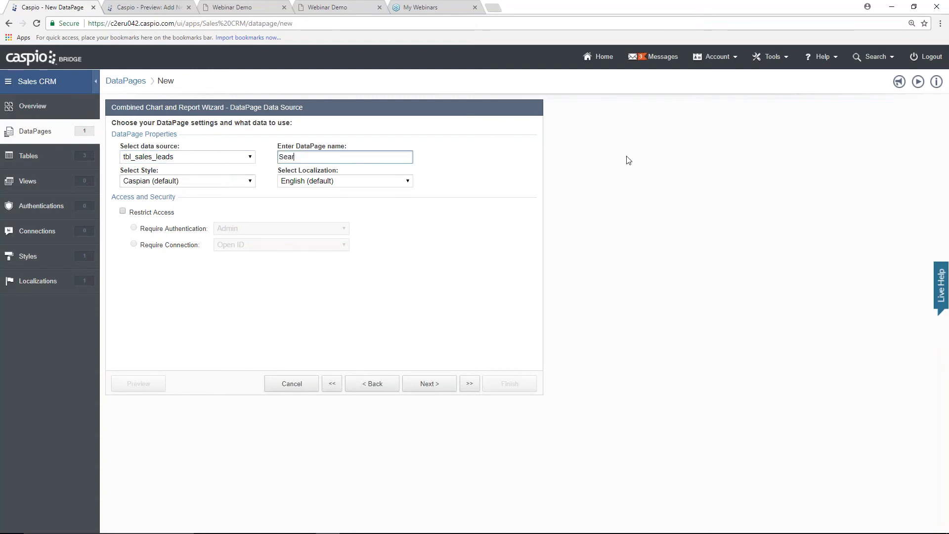
pyautogui.write('ch Leads')
pyautogui.click(219, 182)
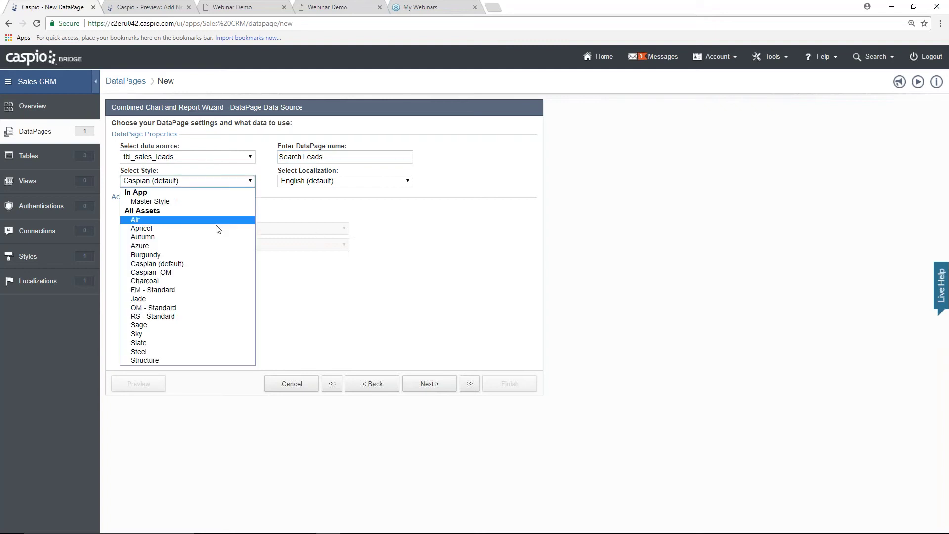
pyautogui.click(198, 203)
pyautogui.click(447, 386)
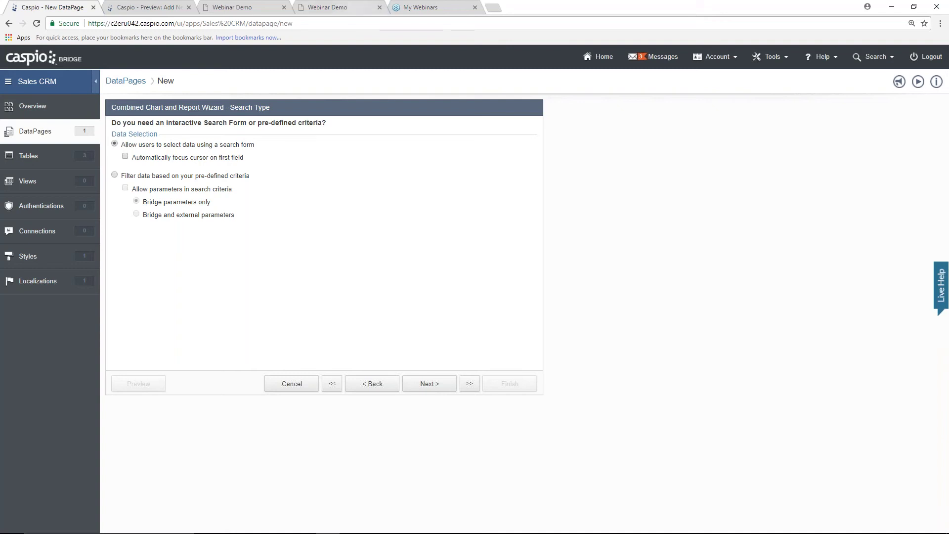
# - Return the finished webinar demo app to its search form and examine which fields it offers
pyautogui.click(349, 9)
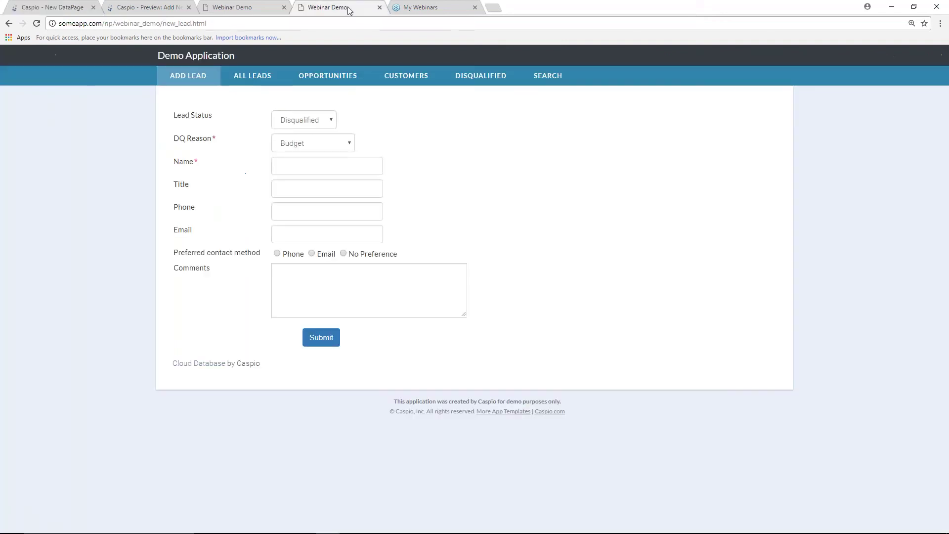
pyautogui.click(247, 12)
pyautogui.click(205, 313)
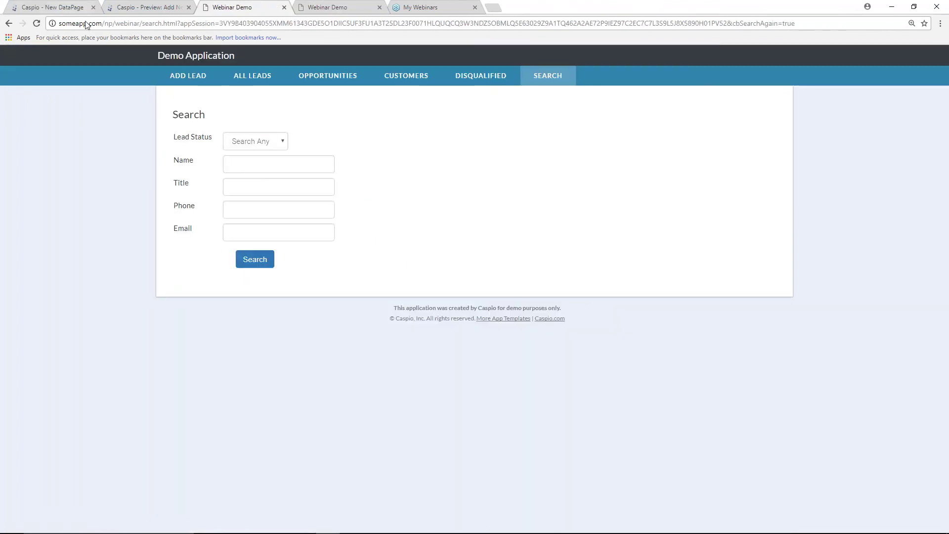
pyautogui.click(52, 7)
# - Keep the search form option and add Lead_Status, Name, Title, Phone and Email as search fields
pyautogui.click(428, 385)
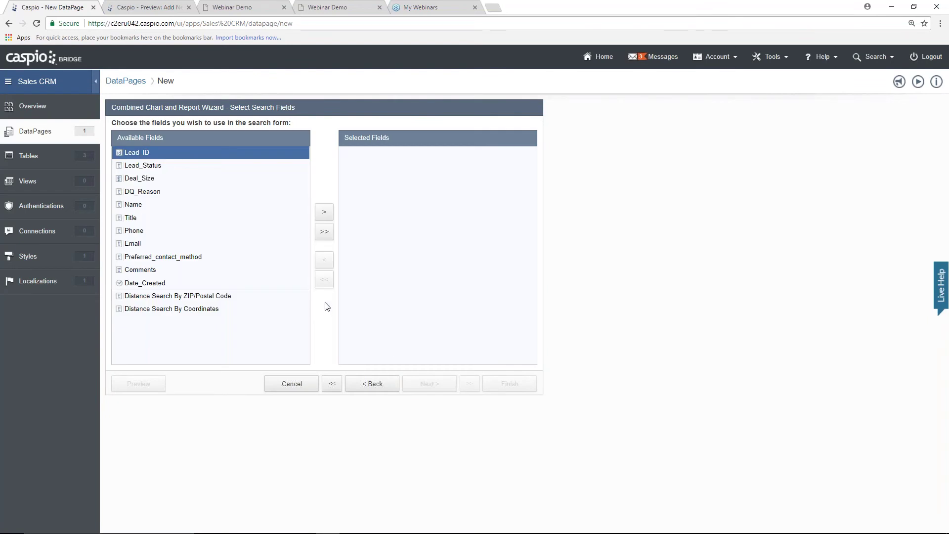
pyautogui.click(148, 165)
pyautogui.click(325, 212)
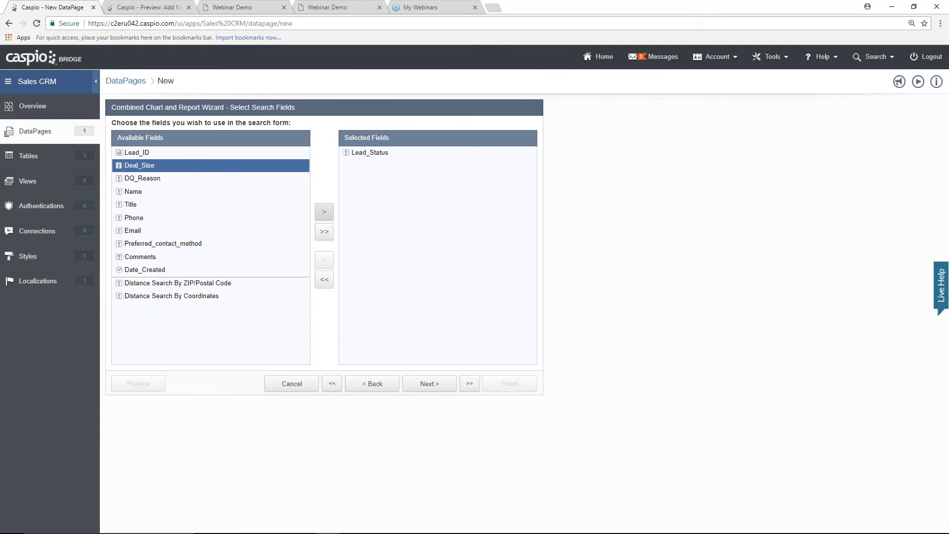
pyautogui.click(139, 193)
pyautogui.click(324, 213)
pyautogui.click(324, 213)
pyautogui.click(324, 213)
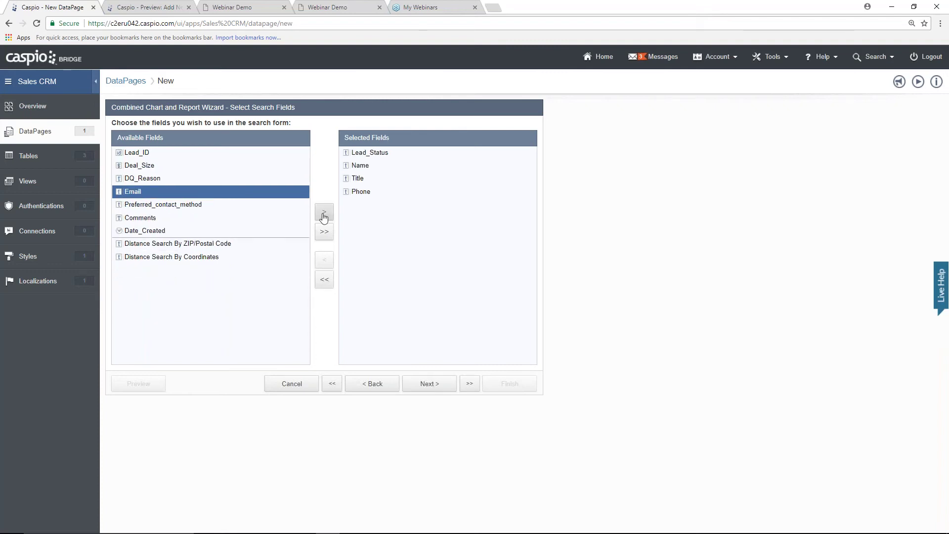
pyautogui.click(325, 214)
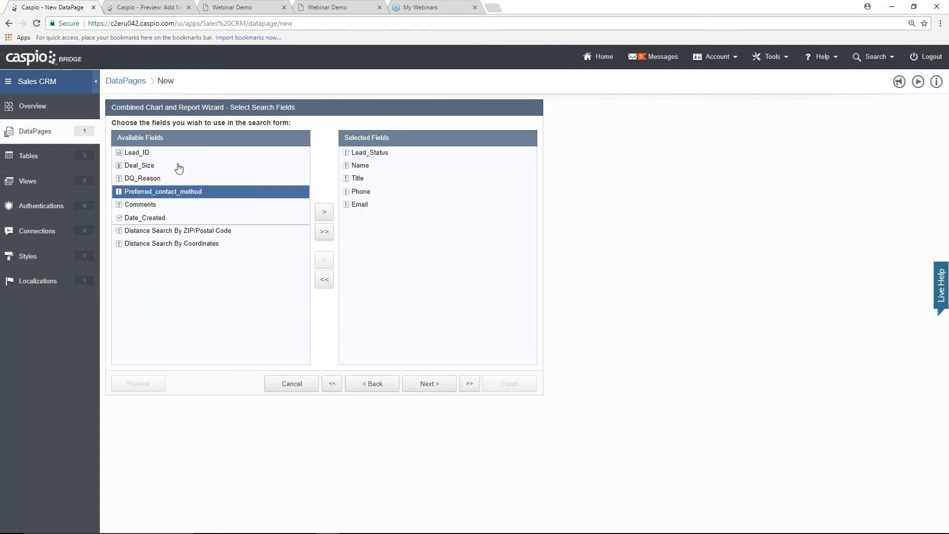
pyautogui.click(430, 384)
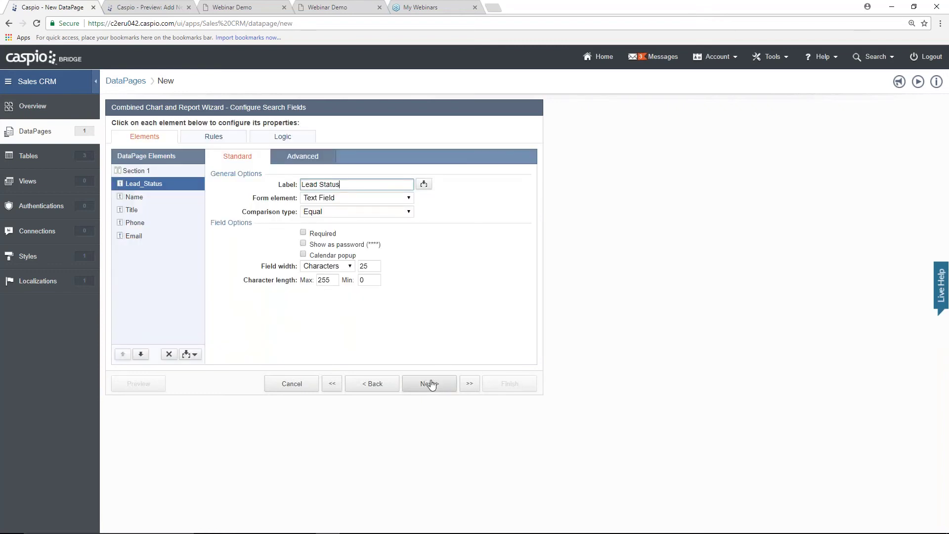
# - Review the settings of the Name, Title, Phone and Lead_Status search fields
pyautogui.click(143, 197)
pyautogui.click(143, 210)
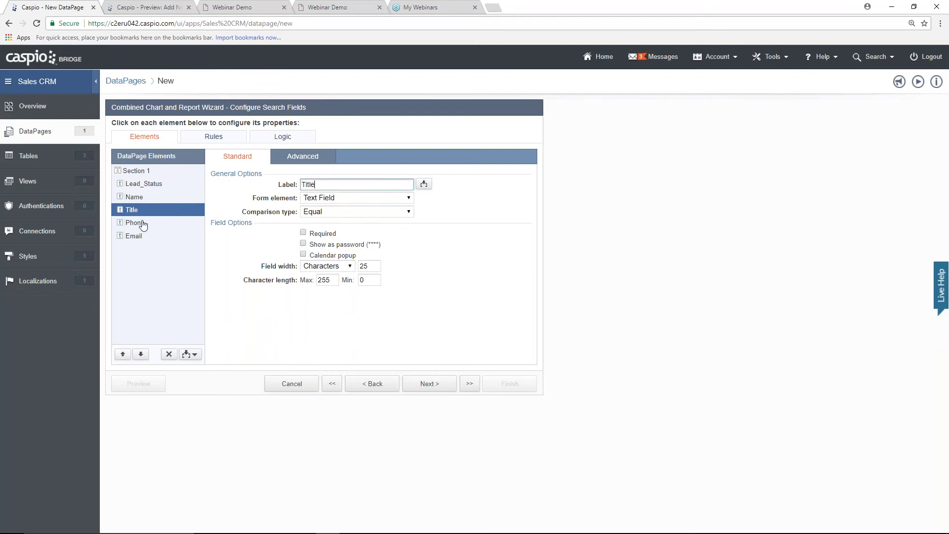
pyautogui.click(144, 223)
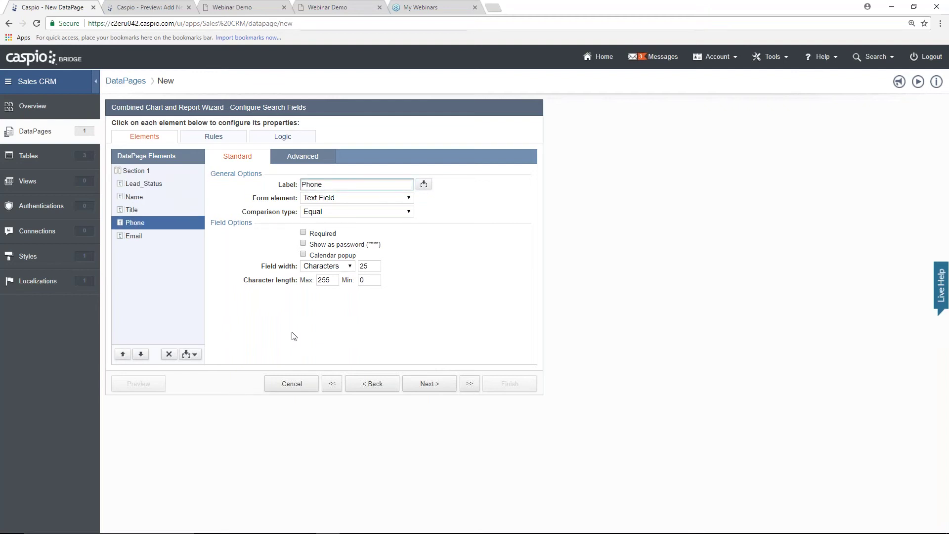
pyautogui.click(158, 188)
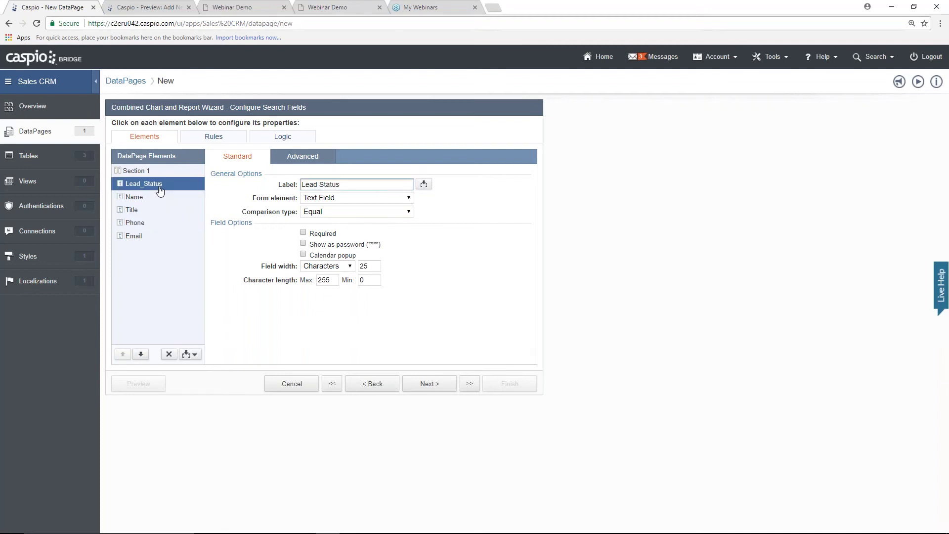
# - Check the Lead Status options on the finished demo app's Search page and return to the DataPage wizard
pyautogui.click(239, 10)
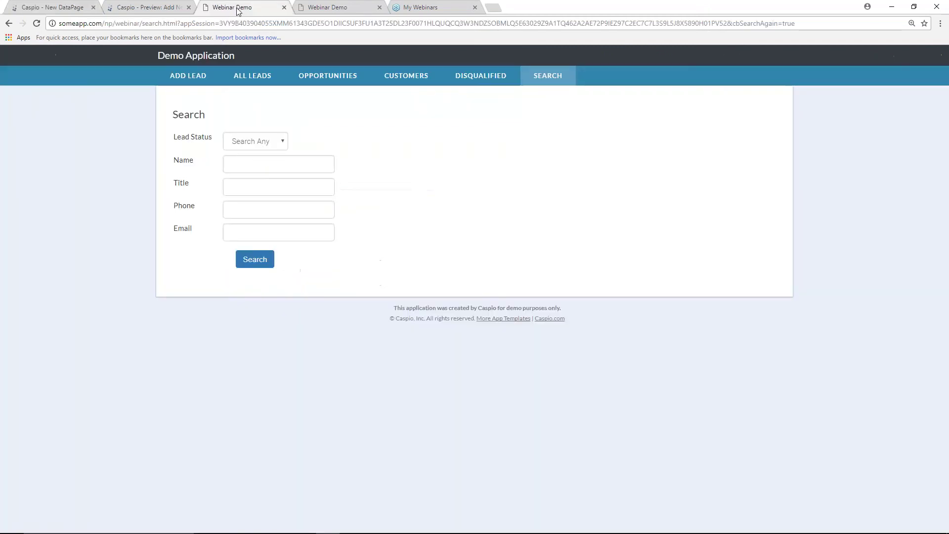
pyautogui.click(255, 142)
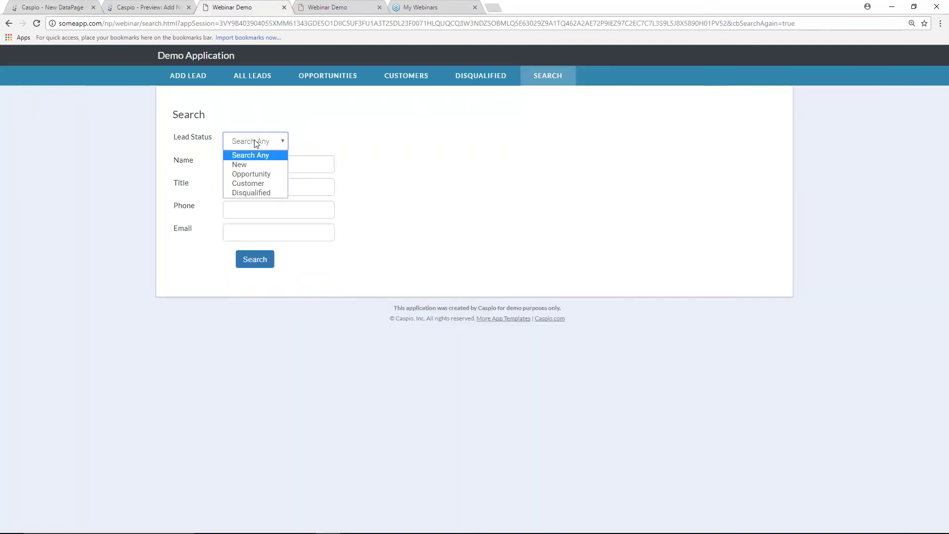
pyautogui.click(298, 144)
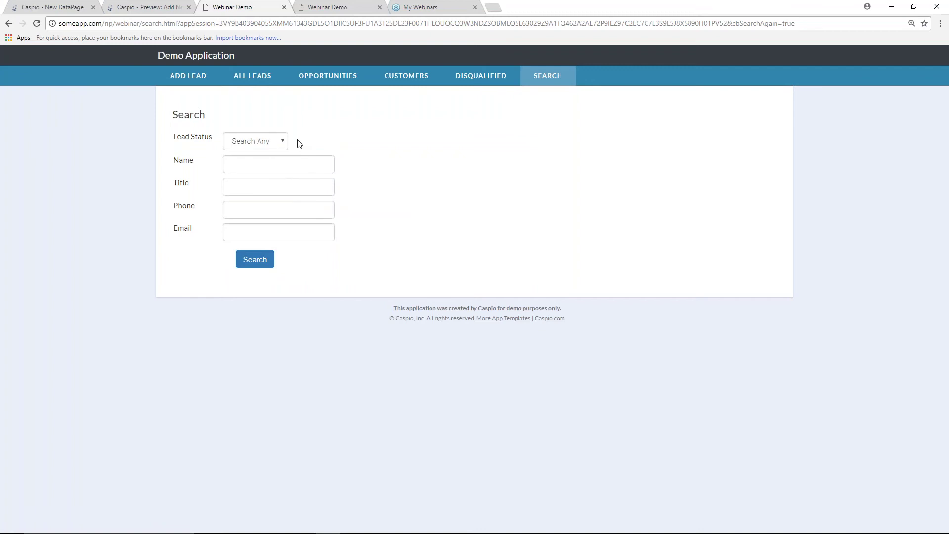
pyautogui.click(76, 10)
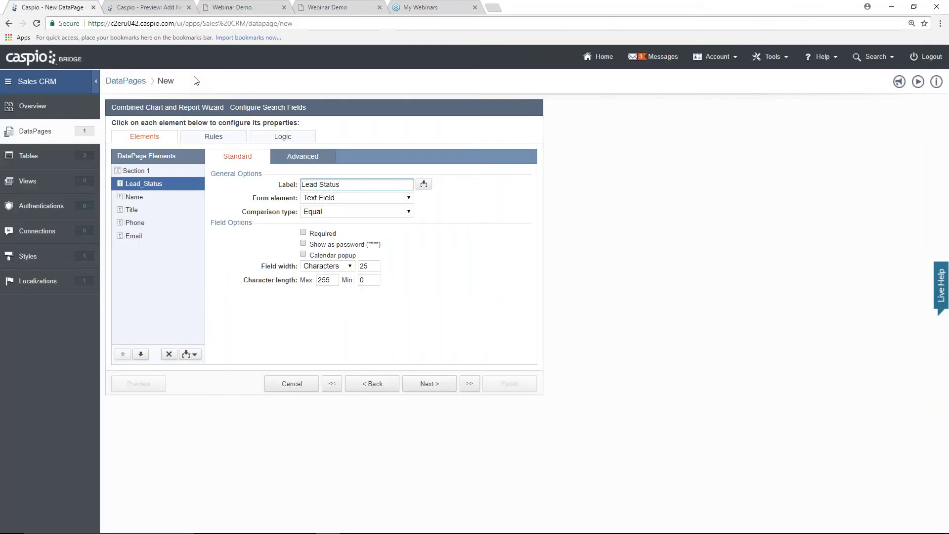
# - Make the Lead_Status search field a Dropdown that takes its options from both custom values and a lookup table
pyautogui.click(323, 198)
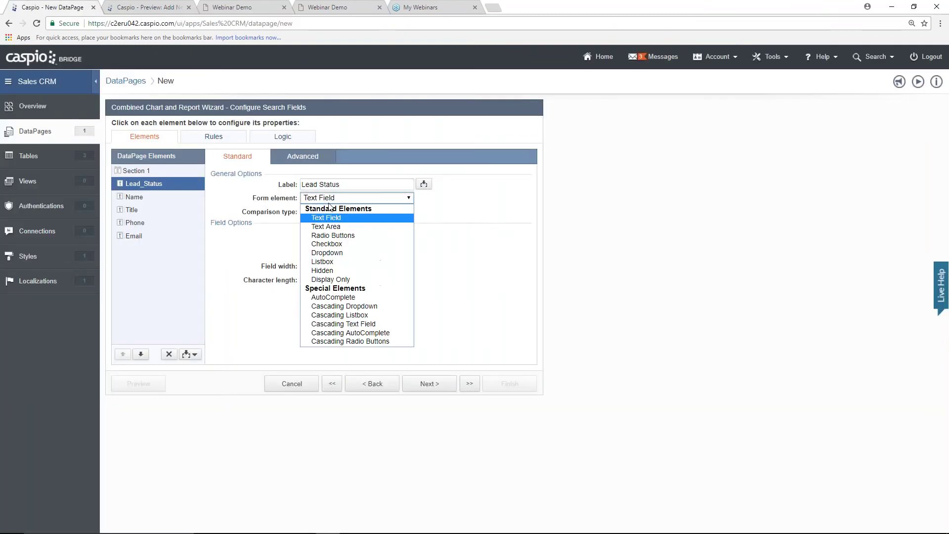
pyautogui.press('Escape')
pyautogui.press('Down')
pyautogui.click(334, 258)
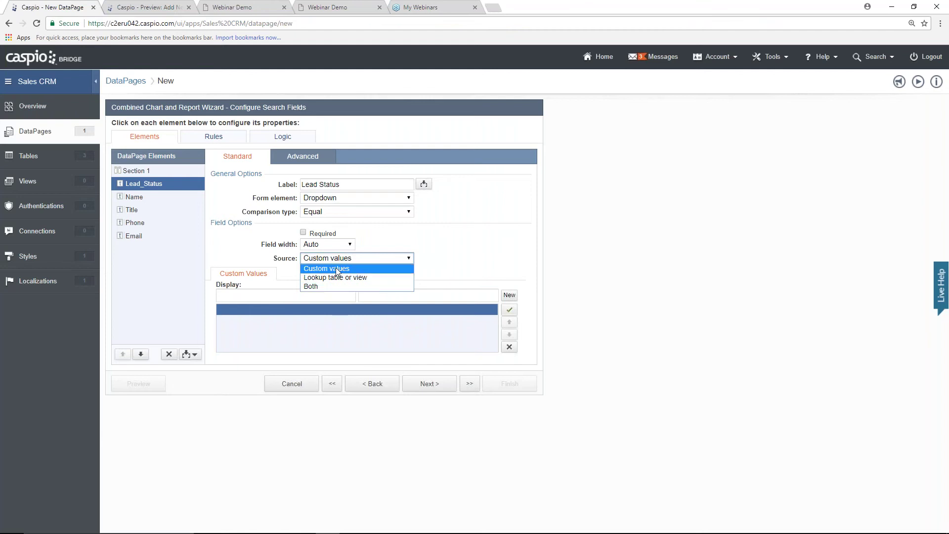
pyautogui.click(322, 286)
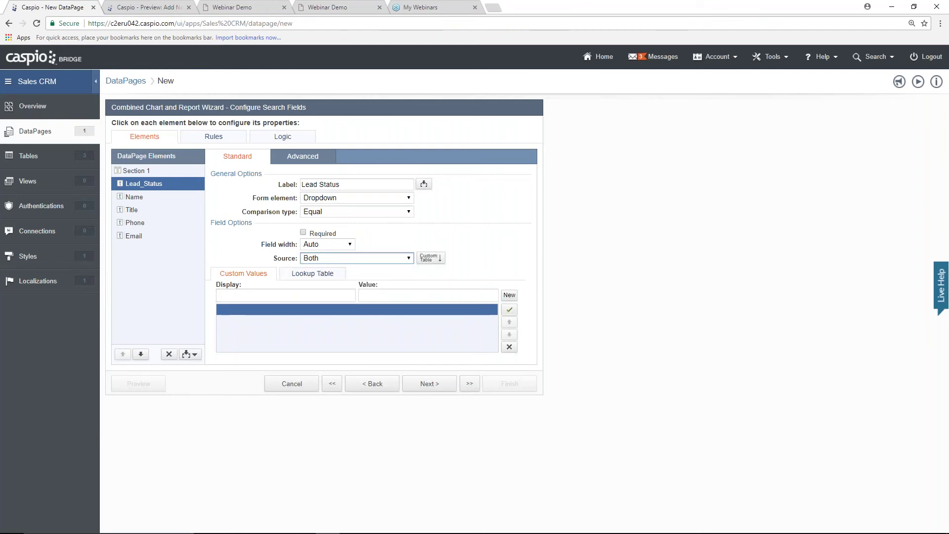
# - Add a custom option displayed as "Search Any" with a blank value to the Lead_Status dropdown
pyautogui.click(255, 296)
pyautogui.write('Search A')
pyautogui.write('ny')
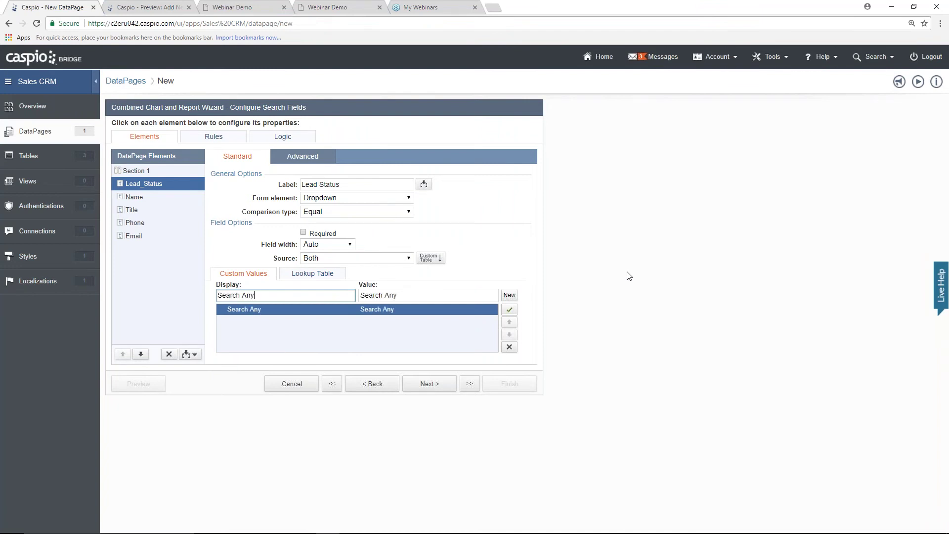
pyautogui.tripleClick(406, 295)
pyautogui.press('BackSpace')
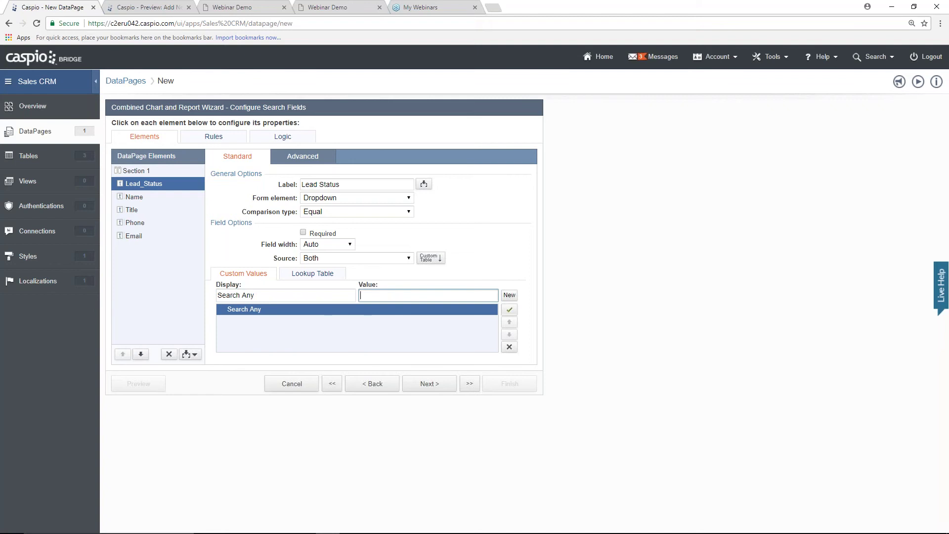
# - Use tbl_status_lookup as the Lead_Status dropdown's lookup table, with lead_status for display and value and sorting set to None
pyautogui.click(315, 280)
pyautogui.click(329, 291)
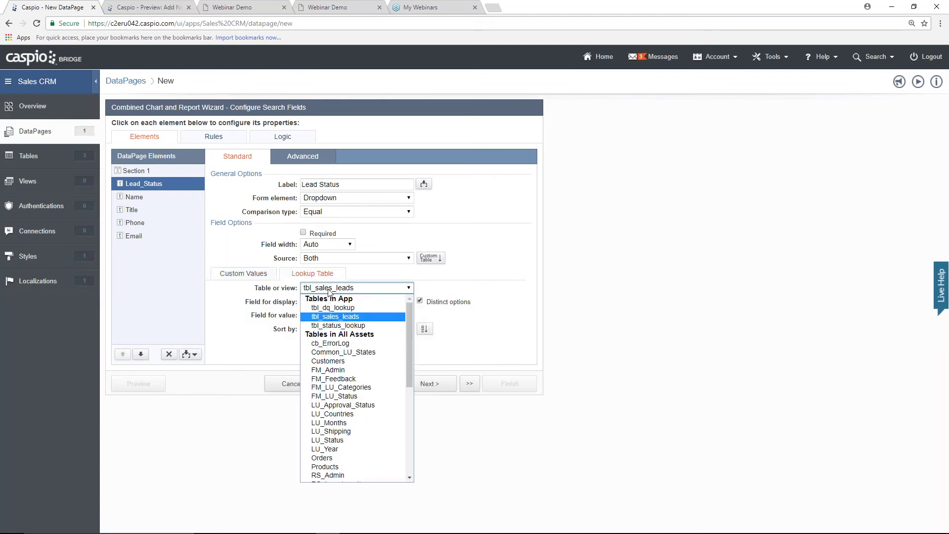
pyautogui.click(337, 316)
pyautogui.click(334, 330)
pyautogui.click(333, 340)
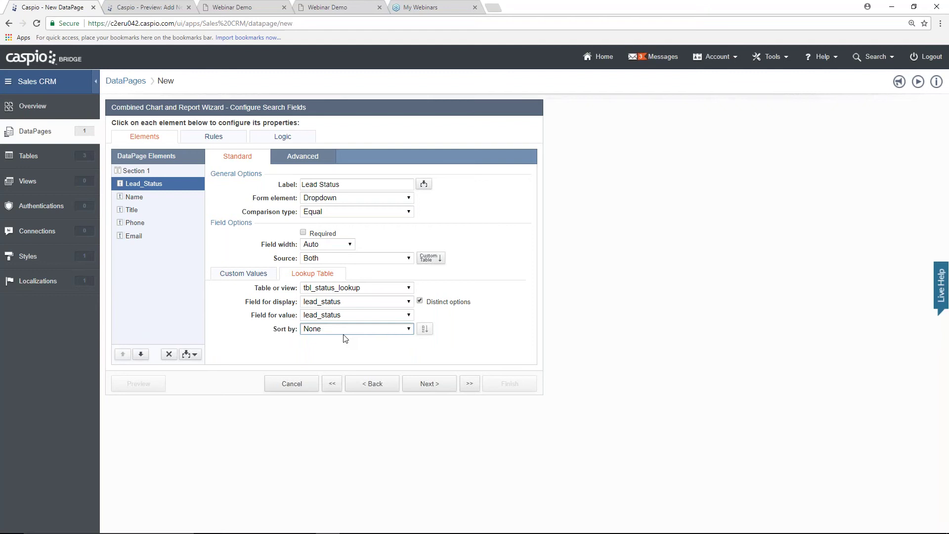
# - Set the Name search field's comparison type to Contains
pyautogui.click(145, 199)
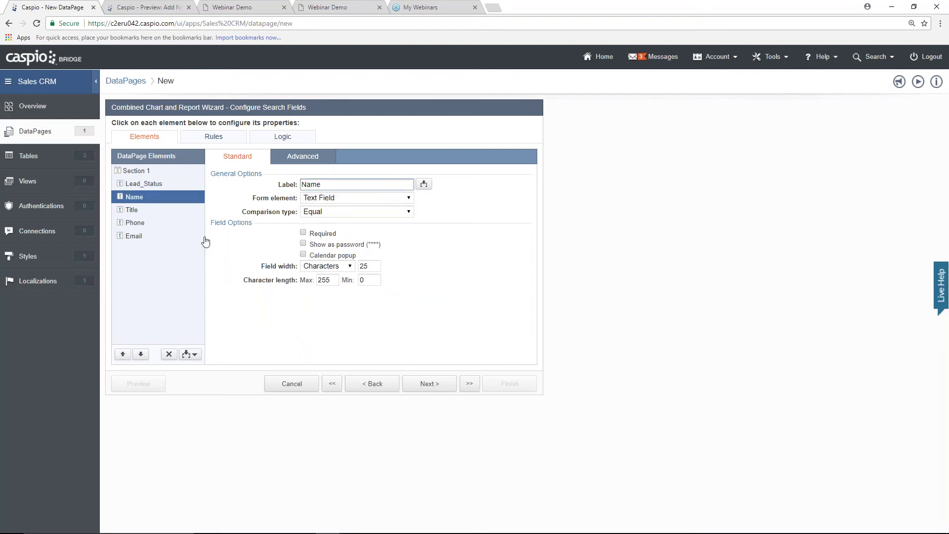
pyautogui.click(333, 212)
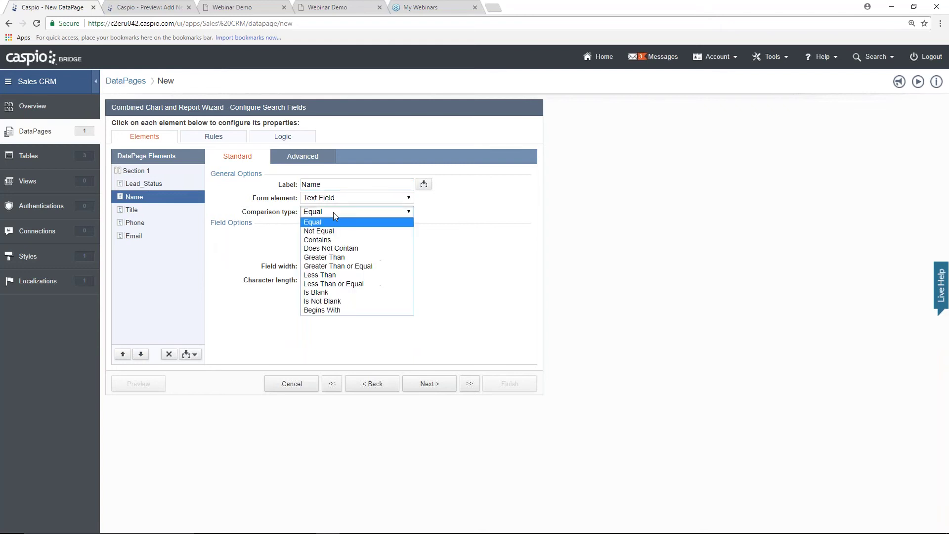
pyautogui.press('Down')
pyautogui.press('Down')
pyautogui.press('Return')
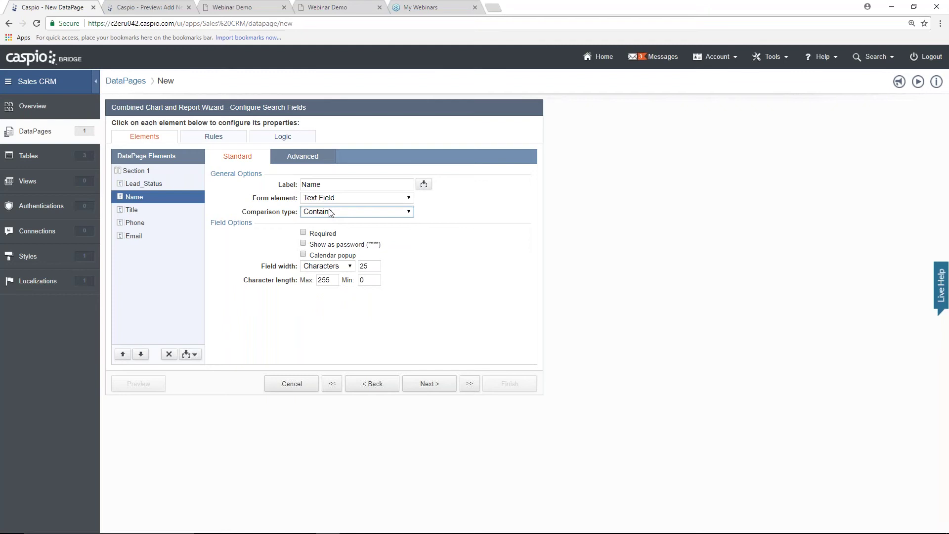
# - Set the comparison type of the Title, Phone and Email search fields to Contains and continue to the results page fields
pyautogui.click(170, 213)
pyautogui.click(329, 212)
pyautogui.click(326, 238)
pyautogui.click(188, 223)
pyautogui.click(324, 212)
pyautogui.click(324, 239)
pyautogui.click(148, 236)
pyautogui.click(328, 214)
pyautogui.click(324, 239)
pyautogui.click(428, 385)
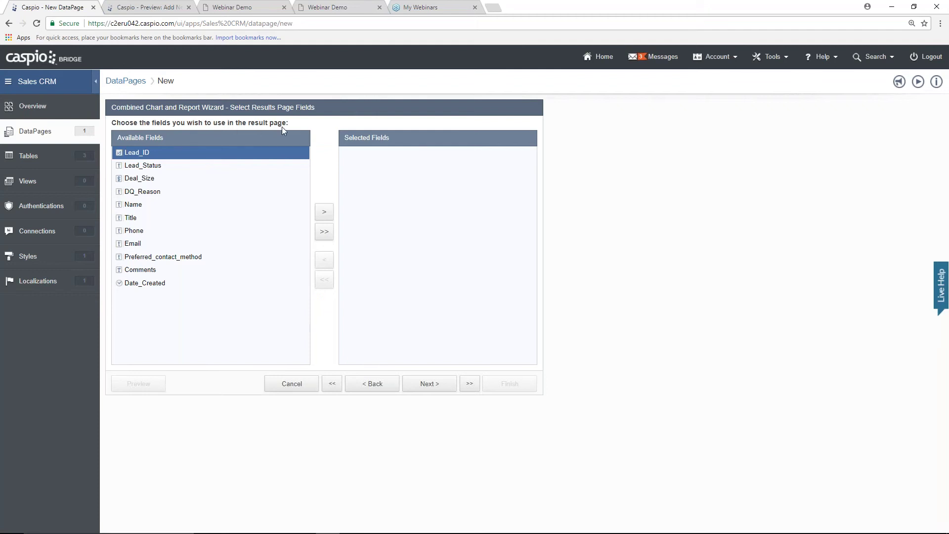
# - Run the search in the finished demo app, check its results columns and return to the DataPage wizard
pyautogui.click(232, 7)
pyautogui.click(255, 259)
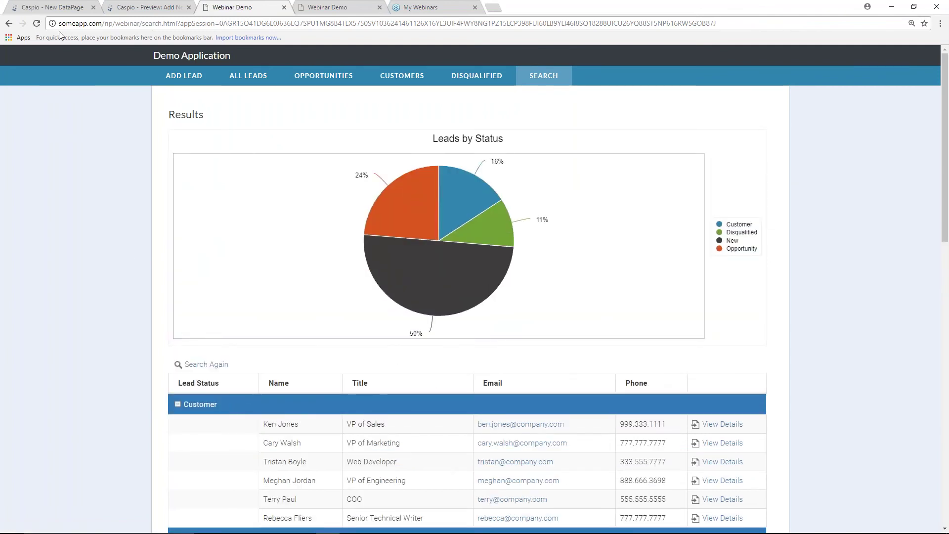
pyautogui.click(52, 7)
# - Select Lead_Status, Name, Title, Phone and Email as the results page fields and continue to the editing options
pyautogui.click(142, 166)
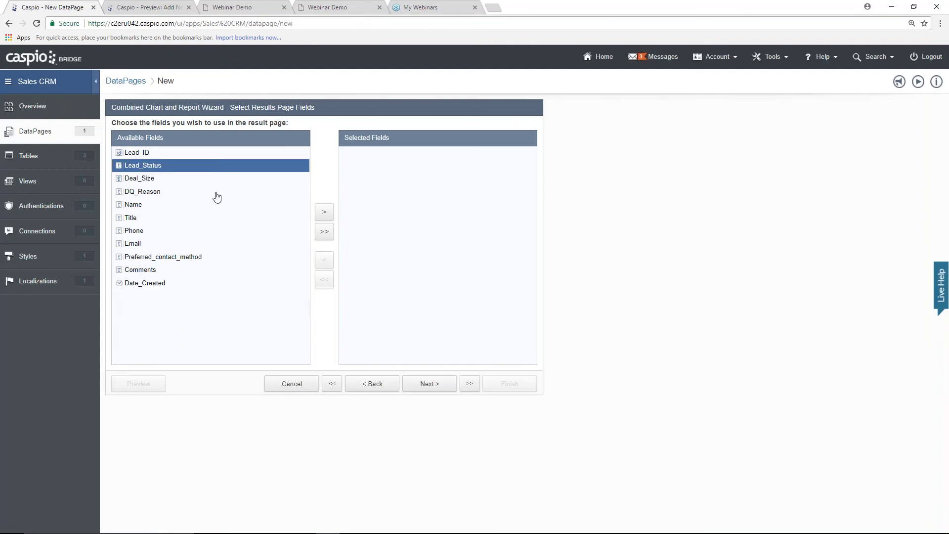
pyautogui.click(325, 211)
pyautogui.click(134, 192)
pyautogui.click(324, 213)
pyautogui.click(327, 214)
pyautogui.click(326, 213)
pyautogui.click(330, 215)
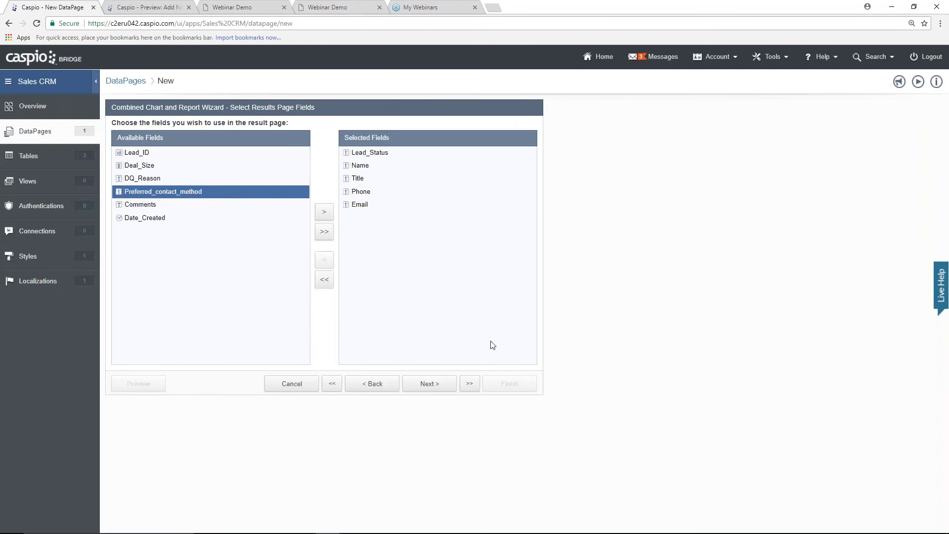
pyautogui.click(435, 389)
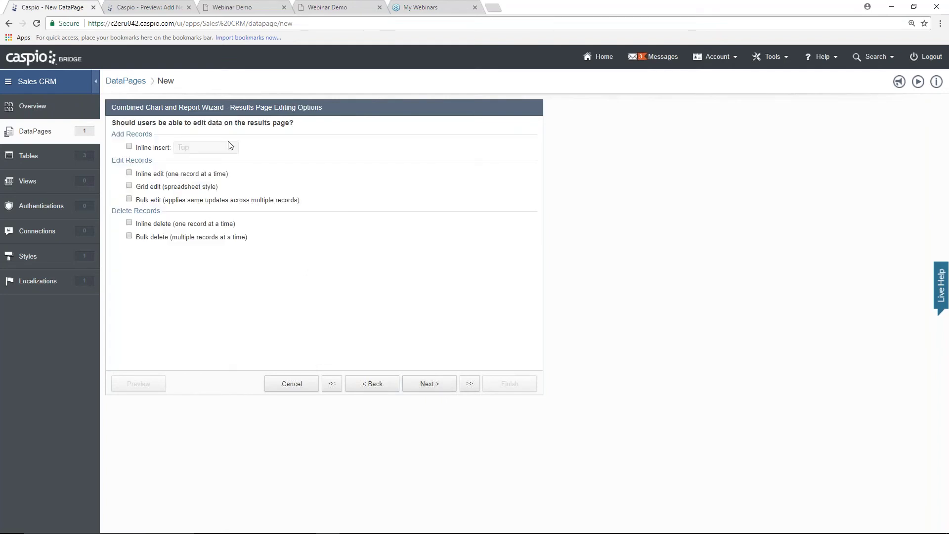
# - Examine the finished demo app's results rows to judge whether records need editing there, and return to the DataPage wizard
pyautogui.moveTo(192, 122); pyautogui.dragTo(225, 123)
pyautogui.click(238, 7)
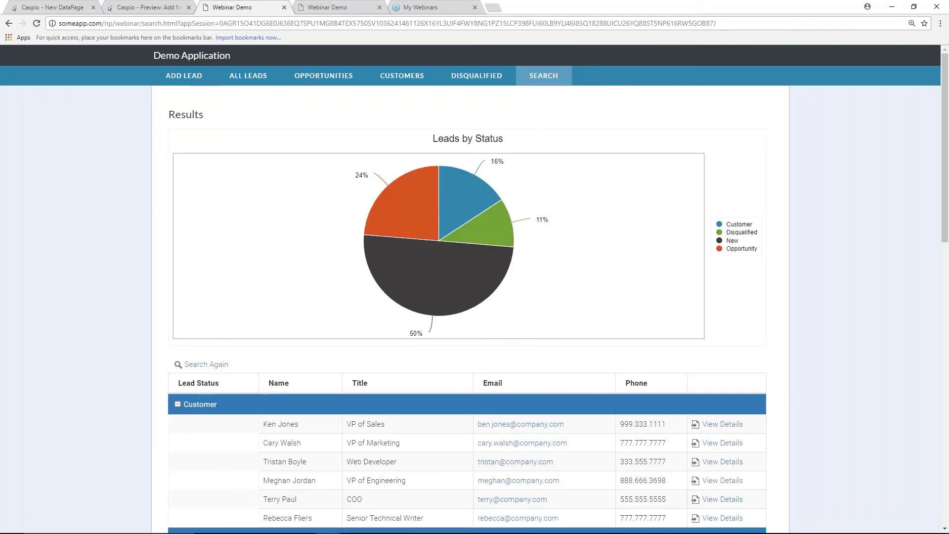
pyautogui.moveTo(407, 426); pyautogui.dragTo(346, 425)
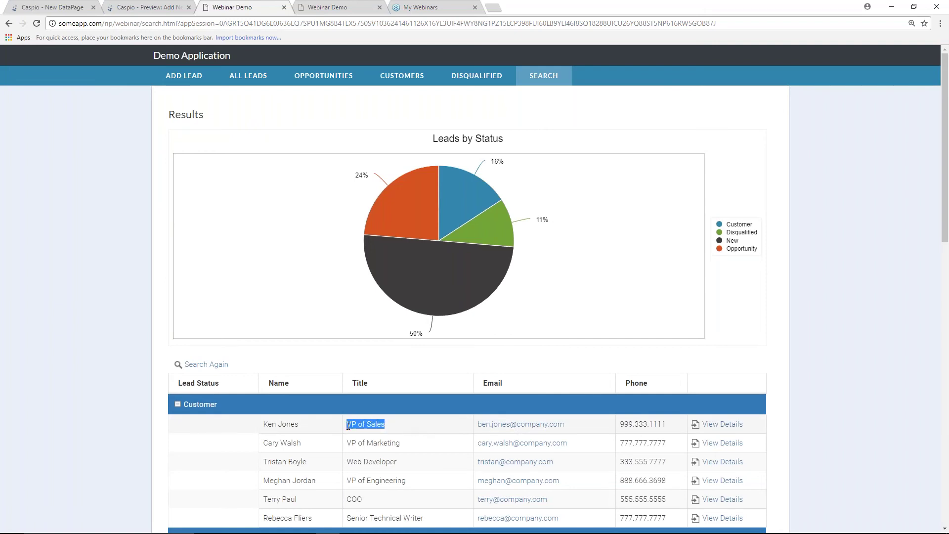
pyautogui.click(406, 429)
pyautogui.click(79, 7)
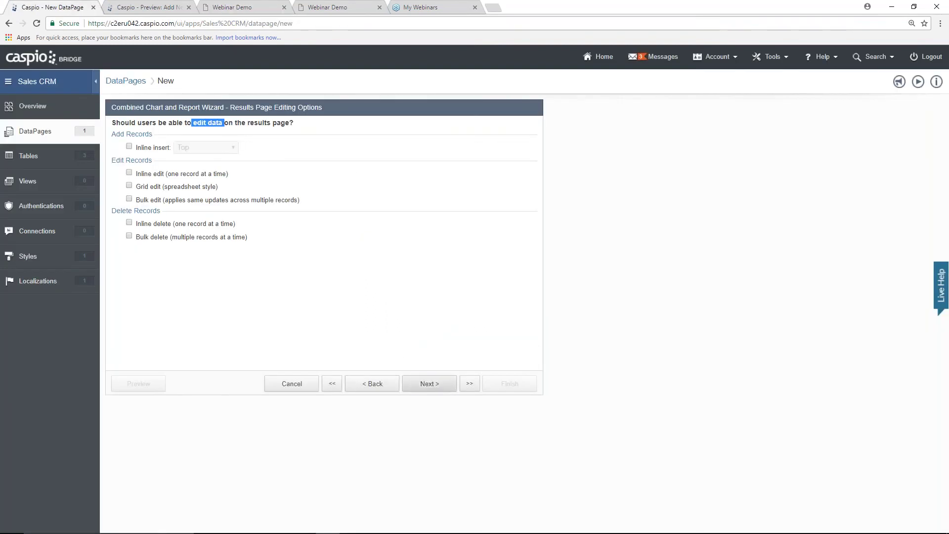
# - Leave all results editing options off and group the results by Lead_Status as a collapsible group expanded by default
pyautogui.click(429, 383)
pyautogui.click(264, 106)
pyautogui.moveTo(314, 105); pyautogui.dragTo(328, 109)
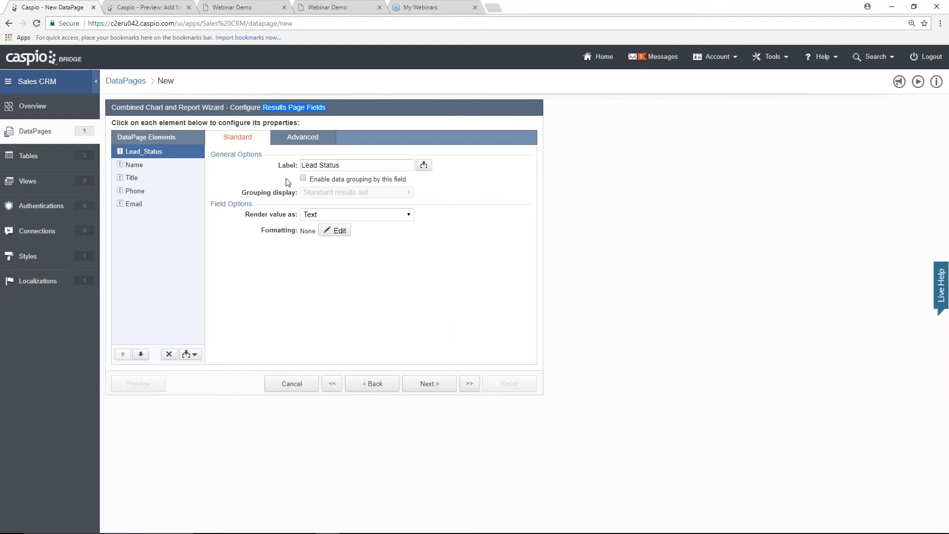
pyautogui.click(303, 179)
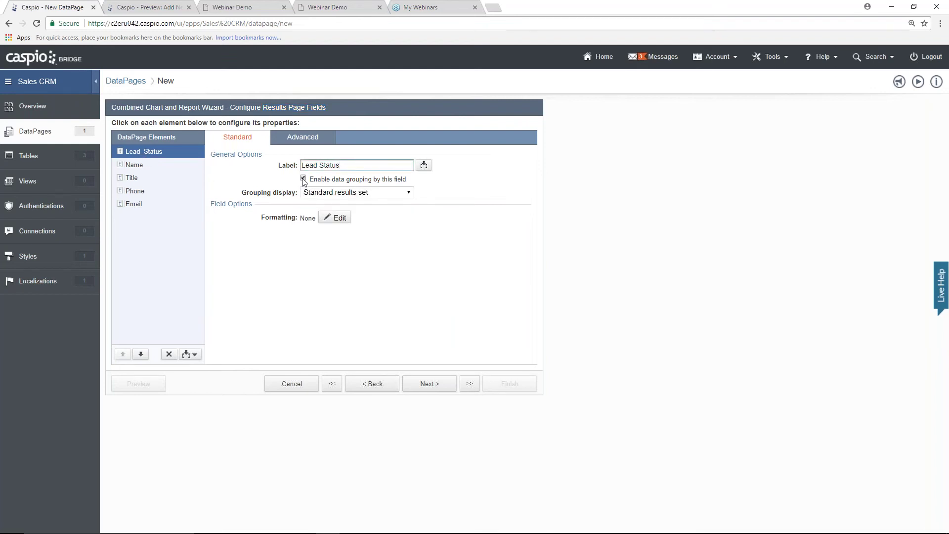
pyautogui.click(320, 195)
pyautogui.click(319, 211)
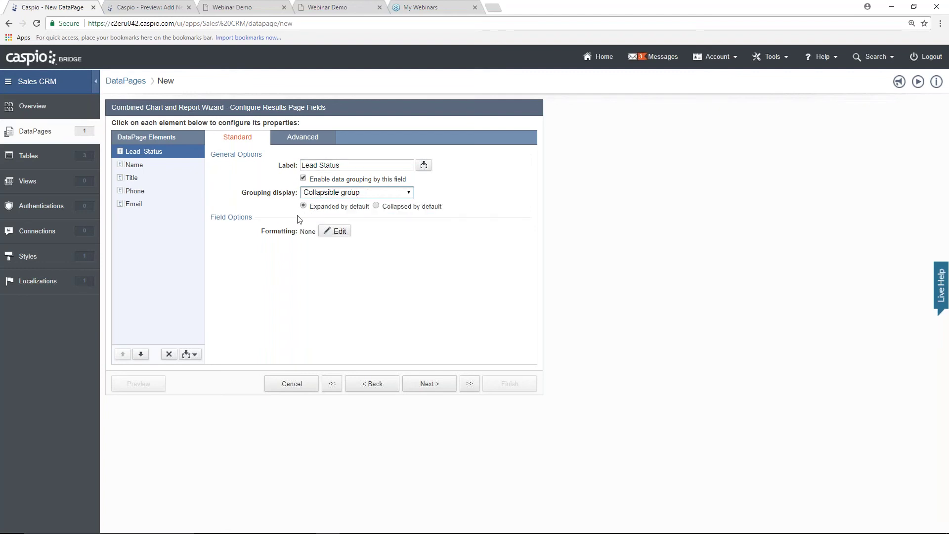
# - Check how the Customer and Disqualified groups collapse and expand in the finished demo app and return to the wizard
pyautogui.click(250, 7)
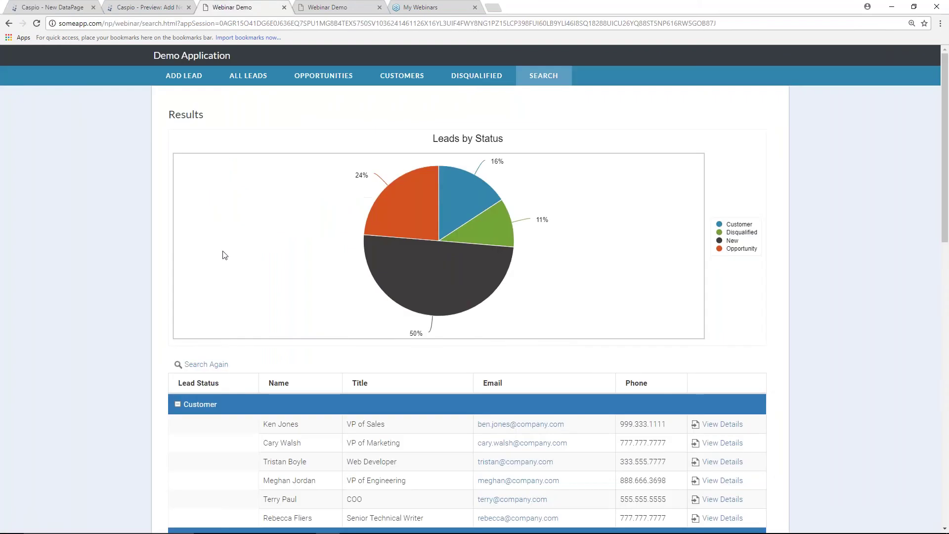
pyautogui.scroll(-1, 143, 249)
pyautogui.scroll(-4, 144, 250)
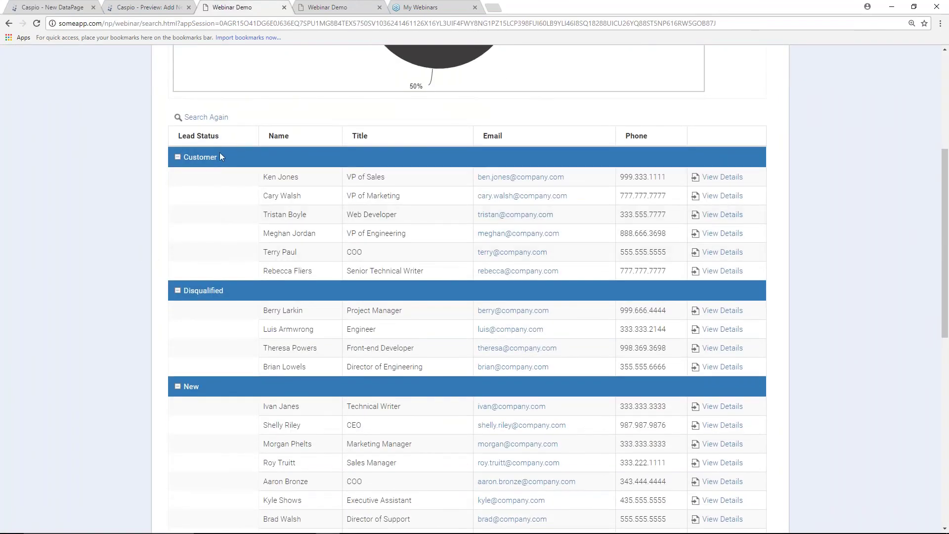
pyautogui.click(182, 163)
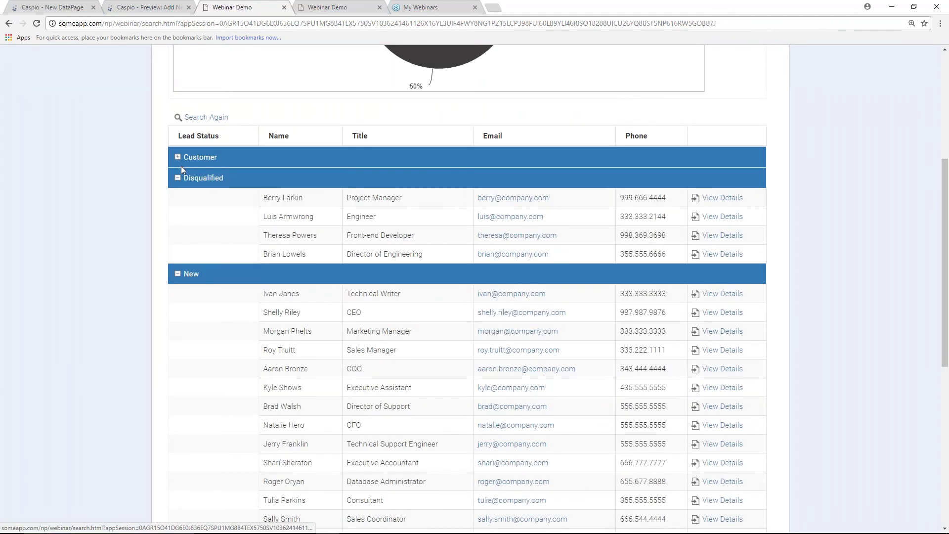
pyautogui.click(179, 179)
pyautogui.click(178, 178)
pyautogui.click(178, 157)
pyautogui.click(69, 13)
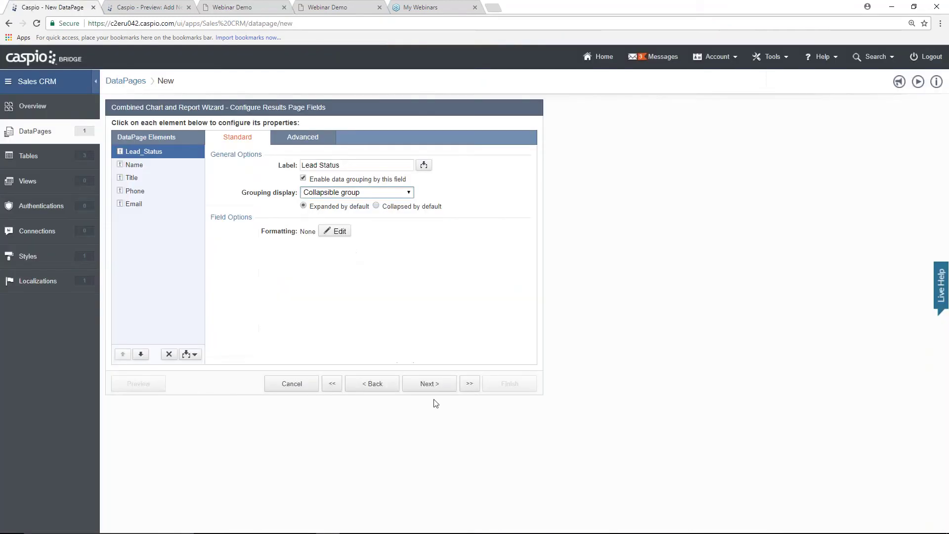
# - Accept the results field settings and keep the default results page options with 25 records per page
pyautogui.click(430, 384)
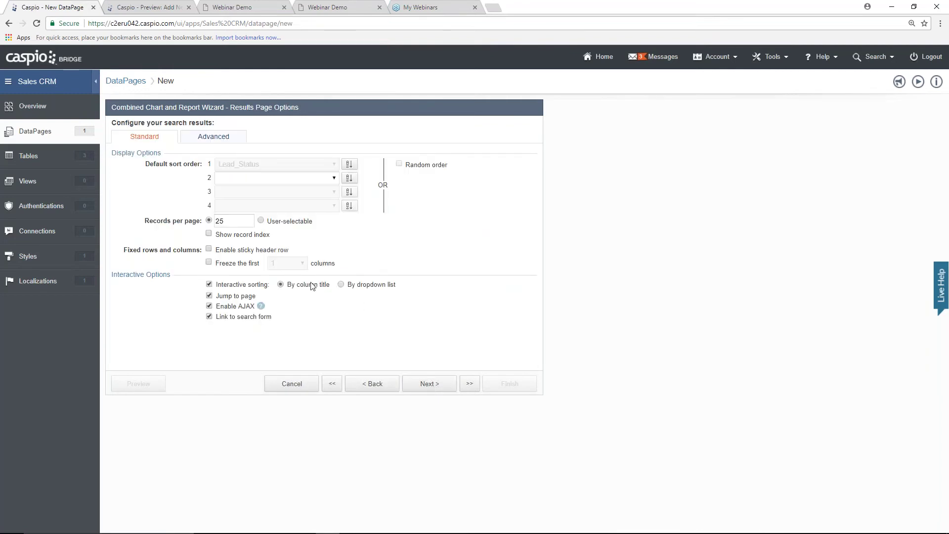
pyautogui.click(247, 221)
pyautogui.click(429, 386)
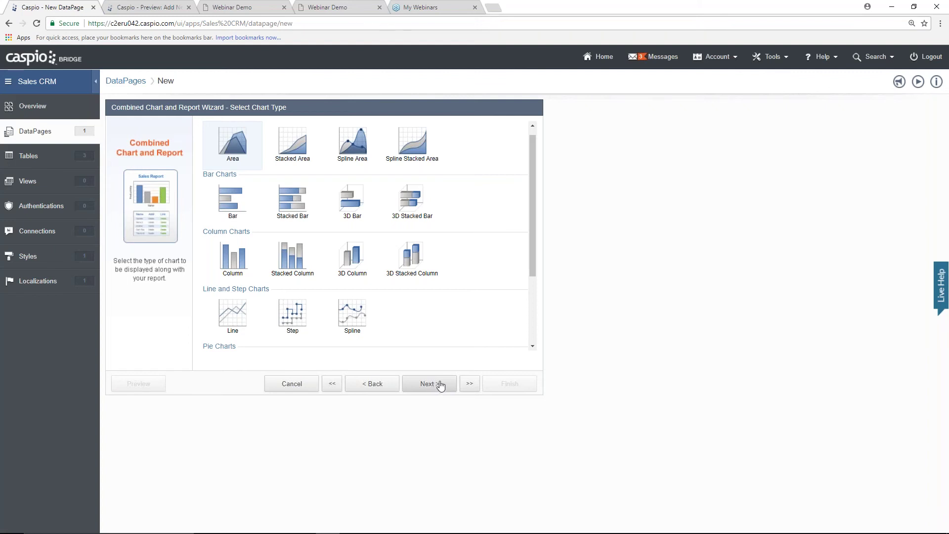
# - Choose the Pie chart type and continue to the chart options
pyautogui.moveTo(534, 250); pyautogui.dragTo(533, 321)
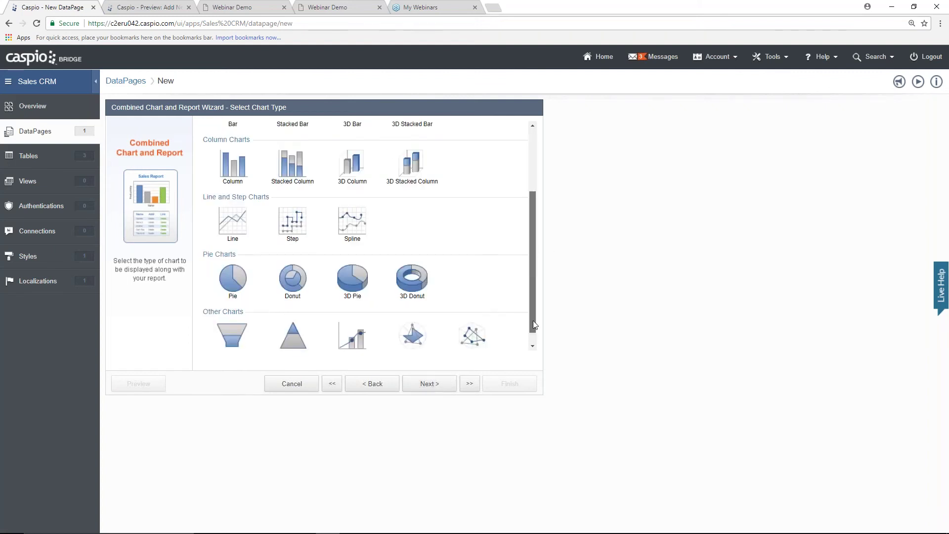
pyautogui.click(239, 272)
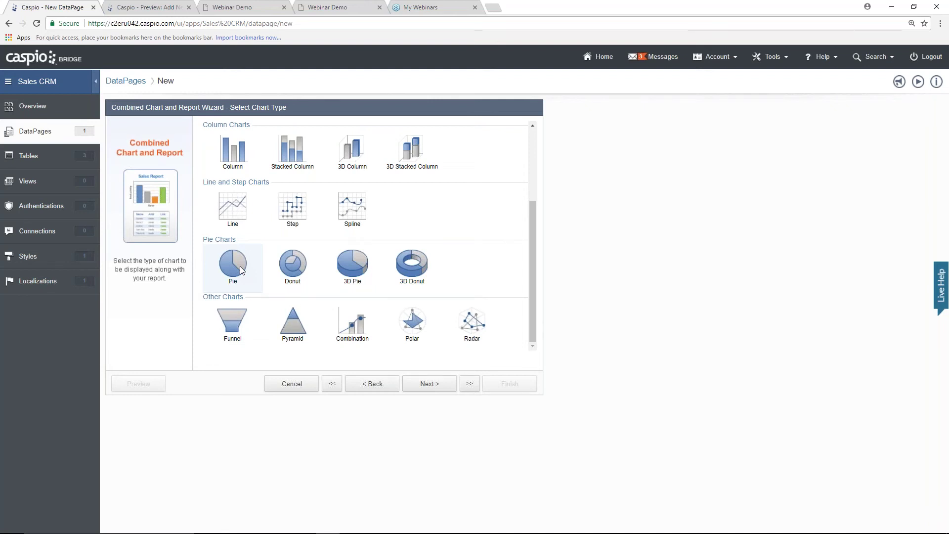
pyautogui.click(429, 387)
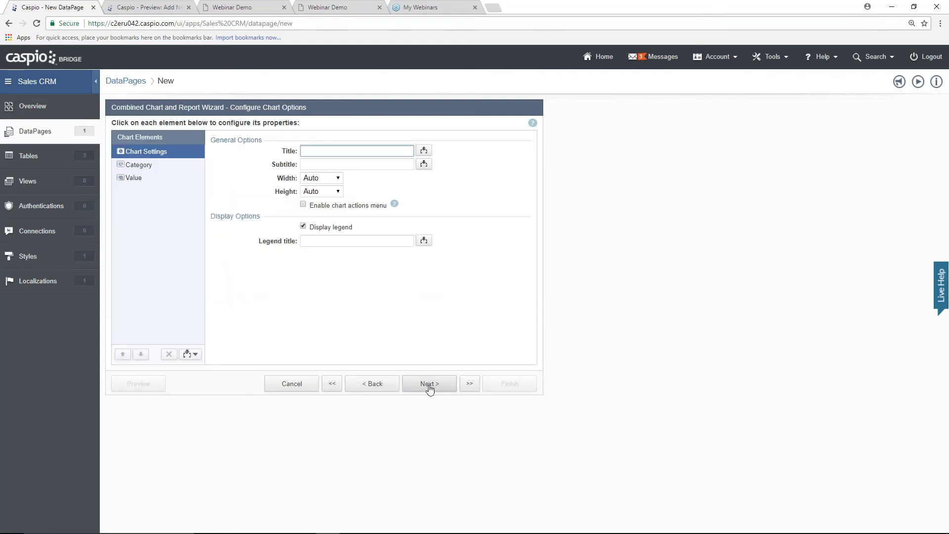
# - Title the pie chart "Leads by Status" and choose the matching category field
pyautogui.click(343, 152)
pyautogui.write('Leads by Statu')
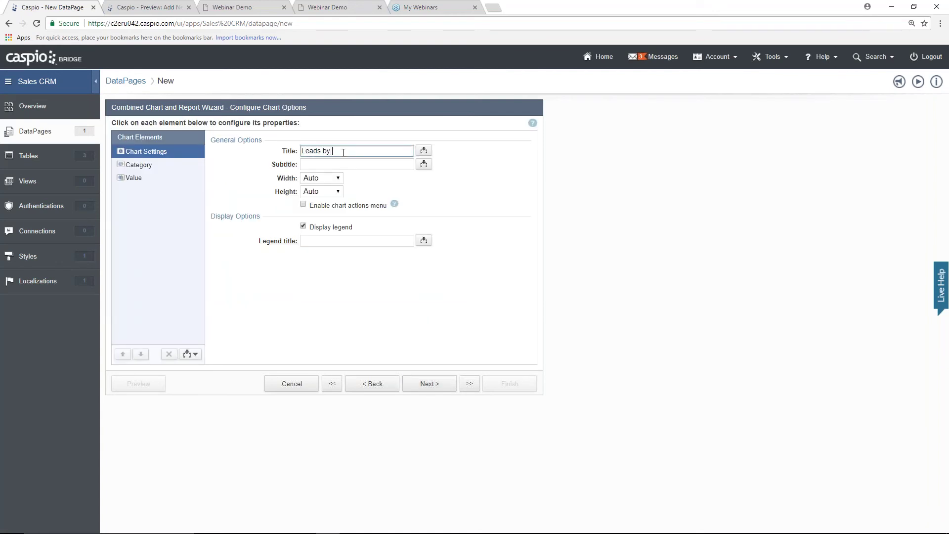
pyautogui.click(163, 167)
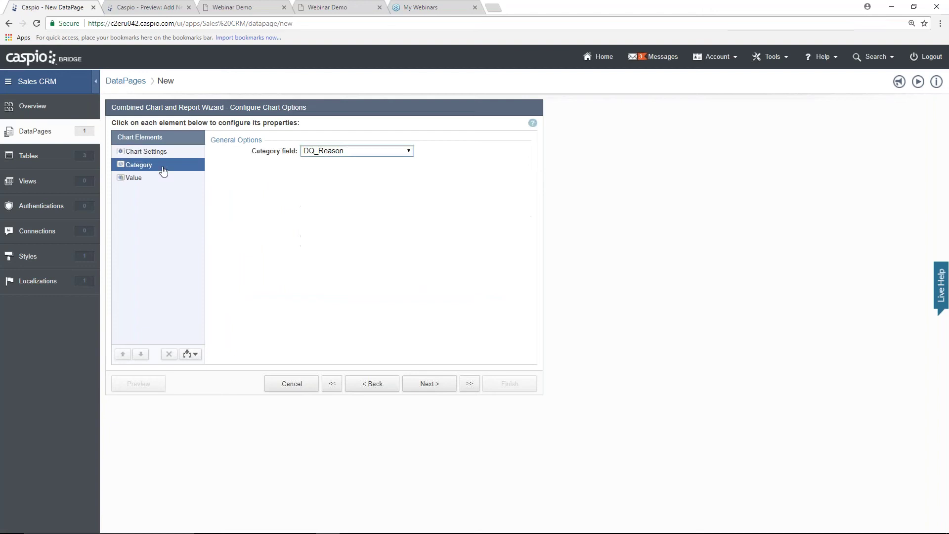
pyautogui.click(321, 153)
pyautogui.click(329, 170)
# - Set the pie chart's value field to Name, keeping the Count aggregation
pyautogui.click(150, 182)
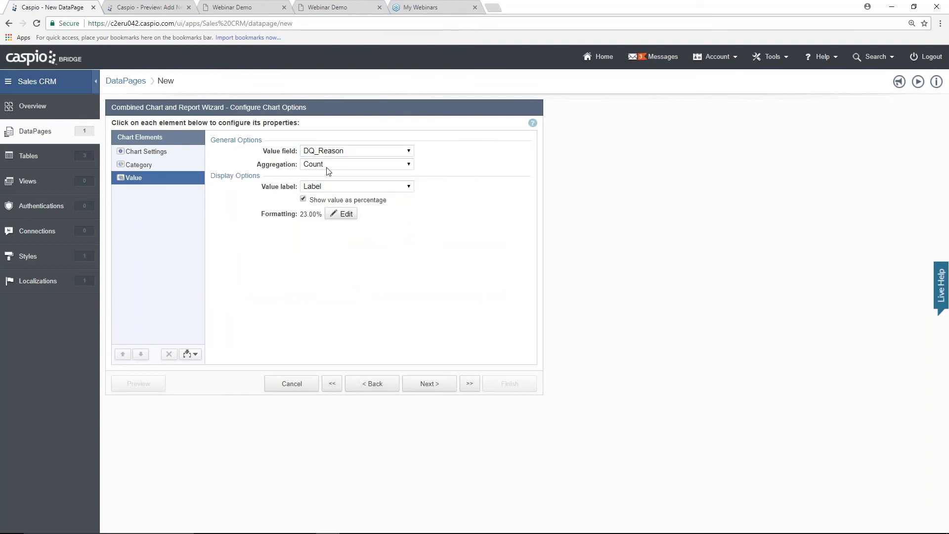
pyautogui.click(334, 152)
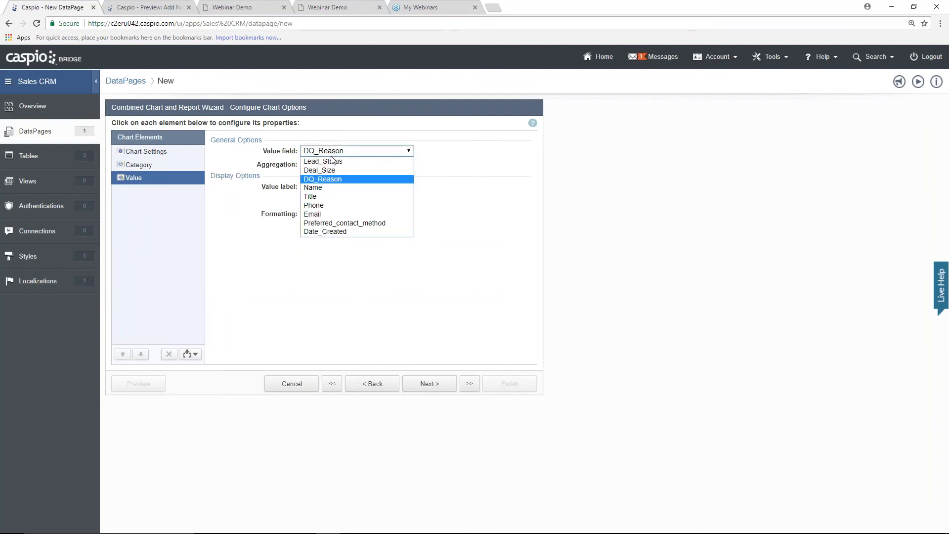
pyautogui.click(328, 186)
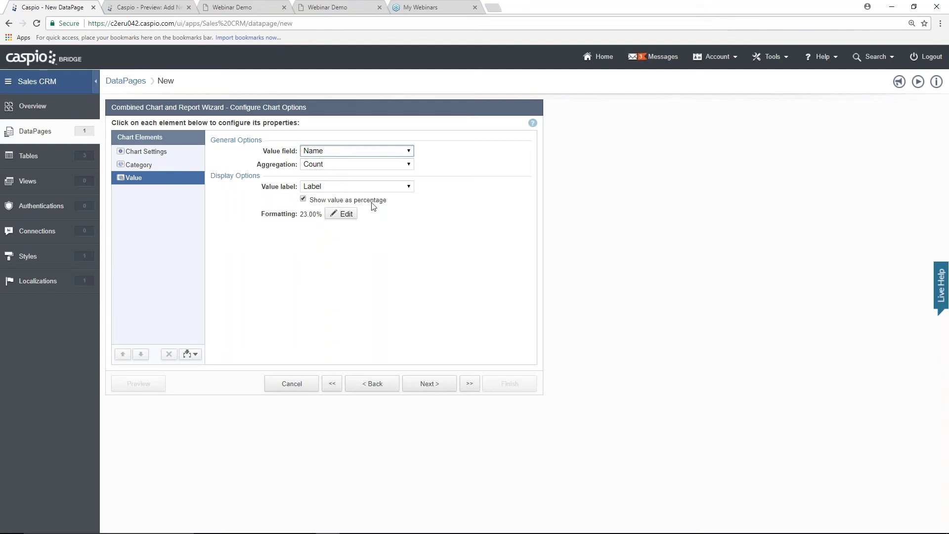
# - Keep the default chart value and chart page options, choose no Details Page, and finish the Search Leads DataPage
pyautogui.click(438, 389)
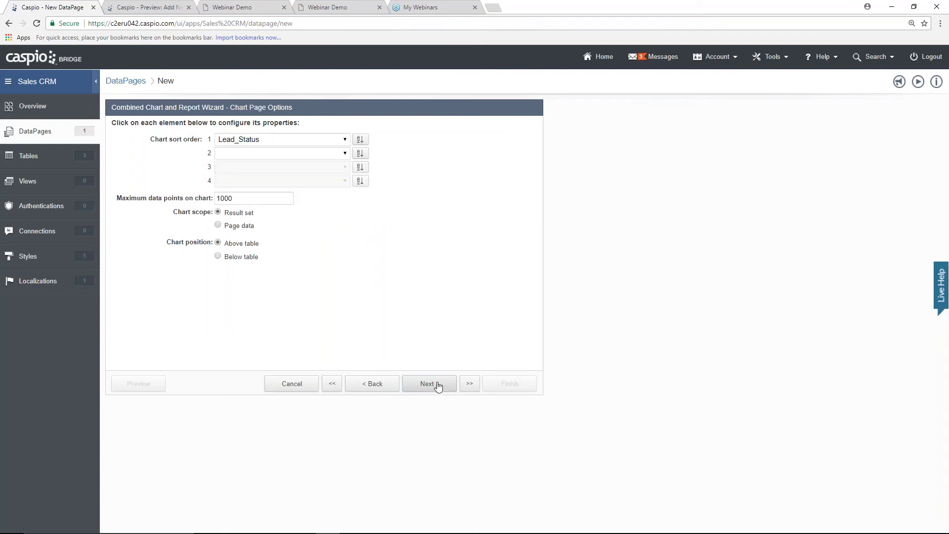
pyautogui.click(437, 390)
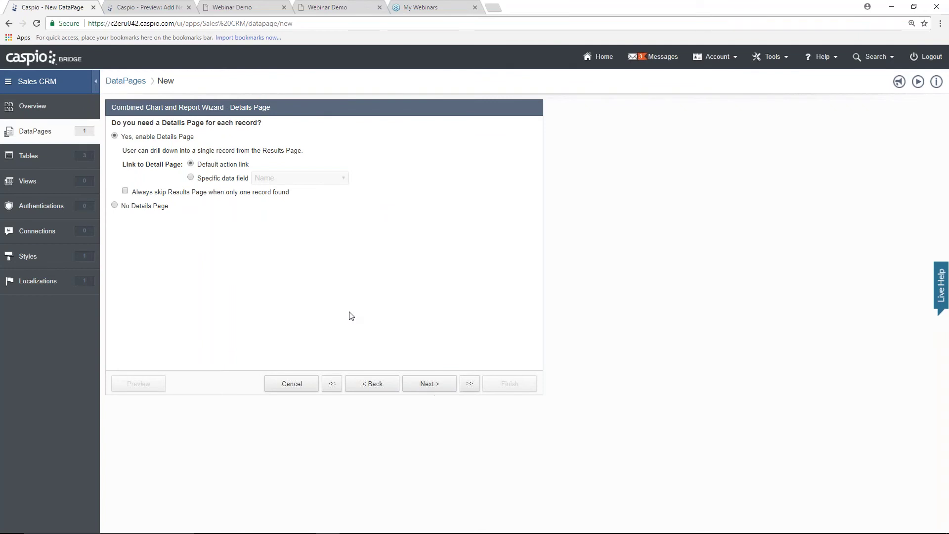
pyautogui.click(153, 210)
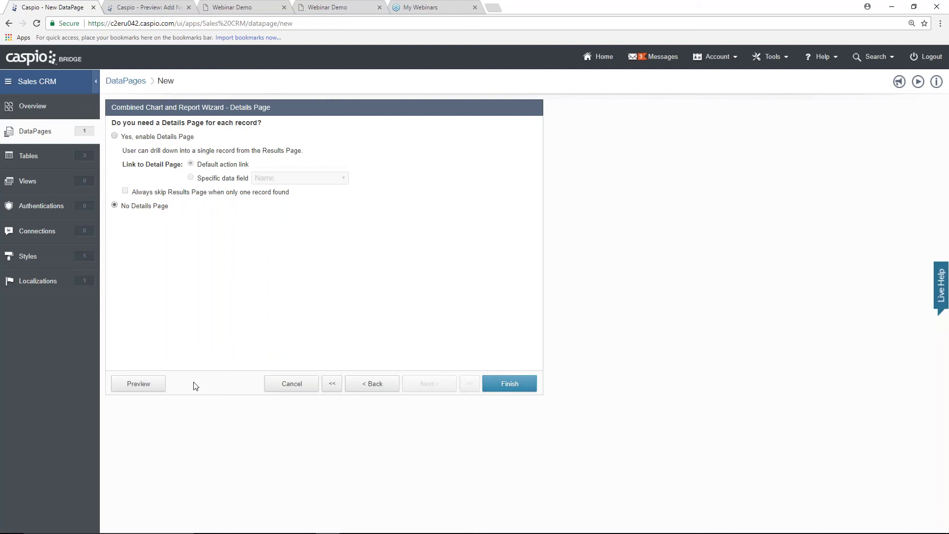
pyautogui.click(501, 384)
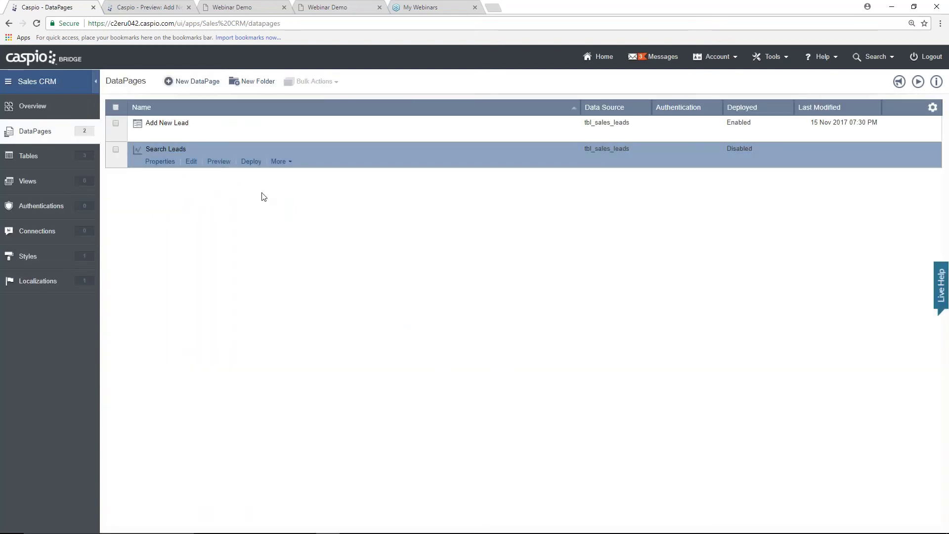
# - Enable deployment of the Search Leads DataPage and copy its embed code
pyautogui.click(251, 162)
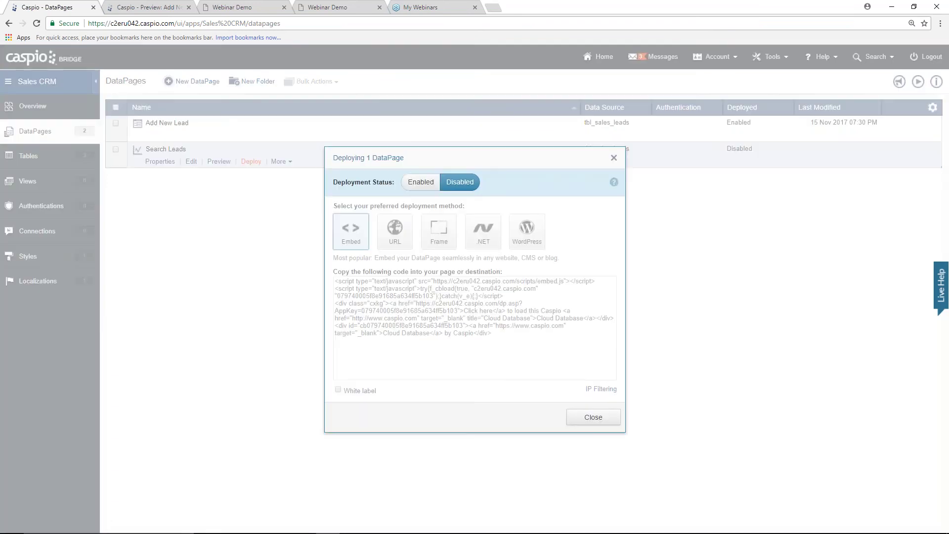
pyautogui.click(421, 182)
pyautogui.click(475, 307)
pyautogui.click(593, 417)
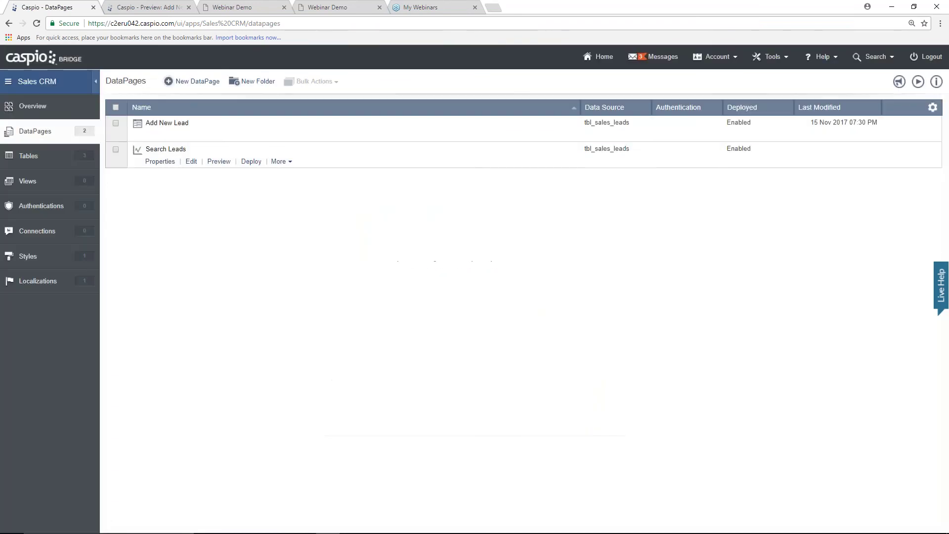
# - Switch to Notepad++, replace the "Caspio Deploy Code" placeholder in search.html with the copied embed code, and save the file
pyautogui.click(351, 523)
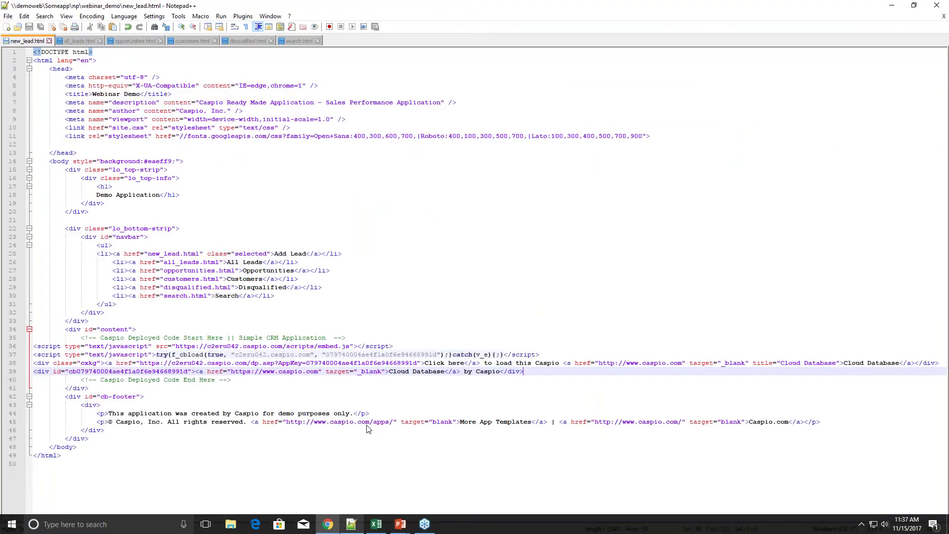
pyautogui.click(298, 40)
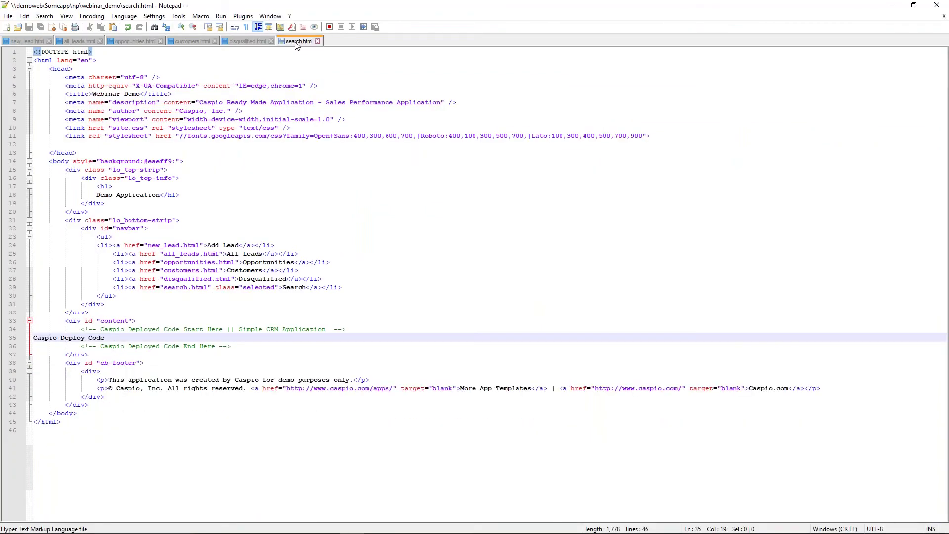
pyautogui.moveTo(104, 338); pyautogui.dragTo(33, 338)
pyautogui.hotkey('ctrl', 'v')
pyautogui.hotkey('ctrl', 's')
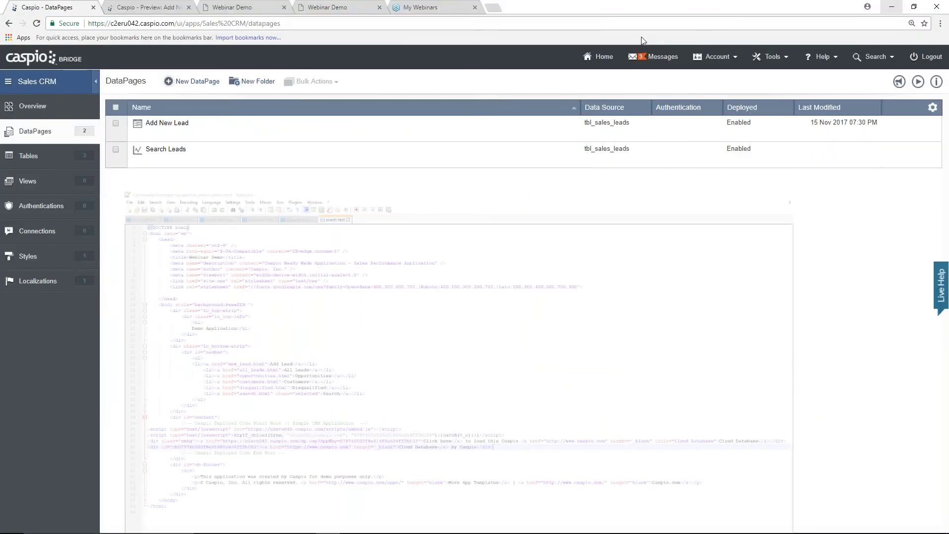
# - Switch to the Demo Application in the browser and run a search on its Search page with Lead Status left at Search Any
pyautogui.click(349, 8)
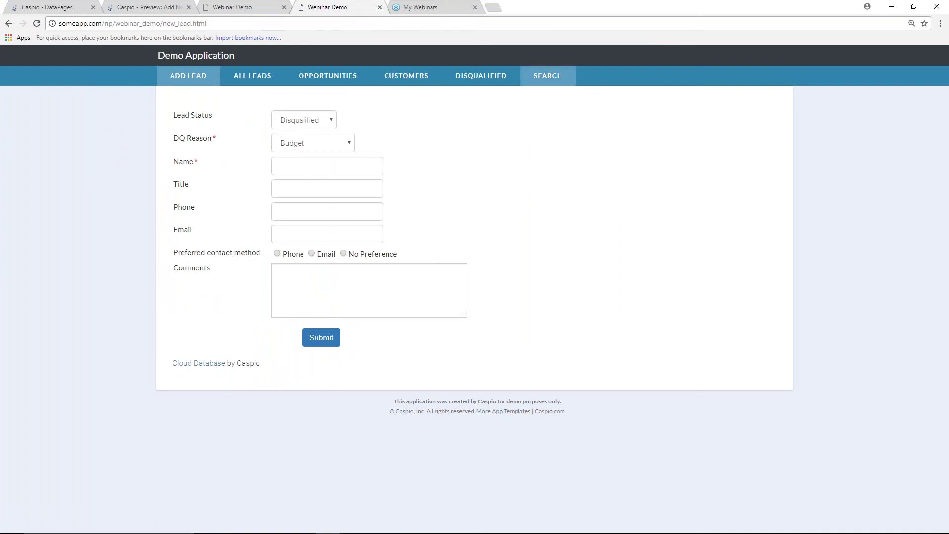
pyautogui.click(547, 75)
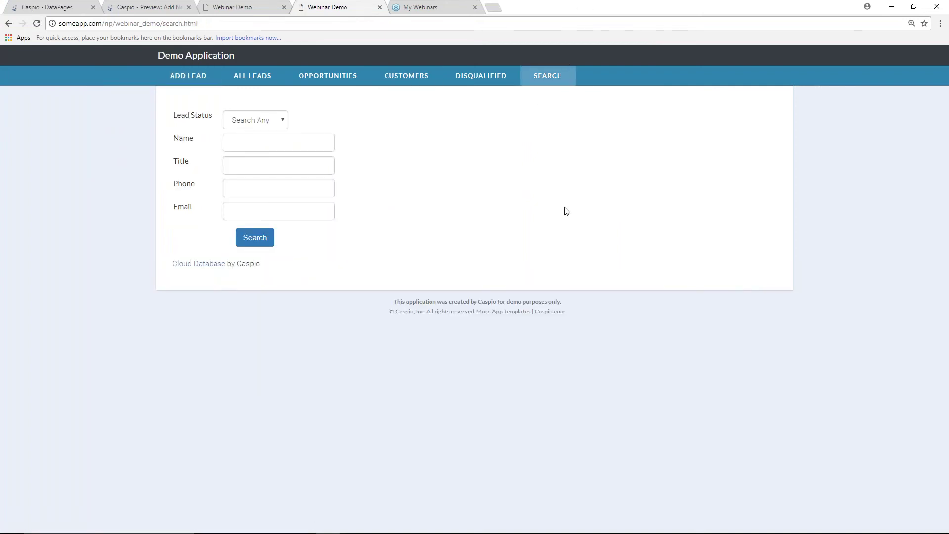
pyautogui.click(246, 123)
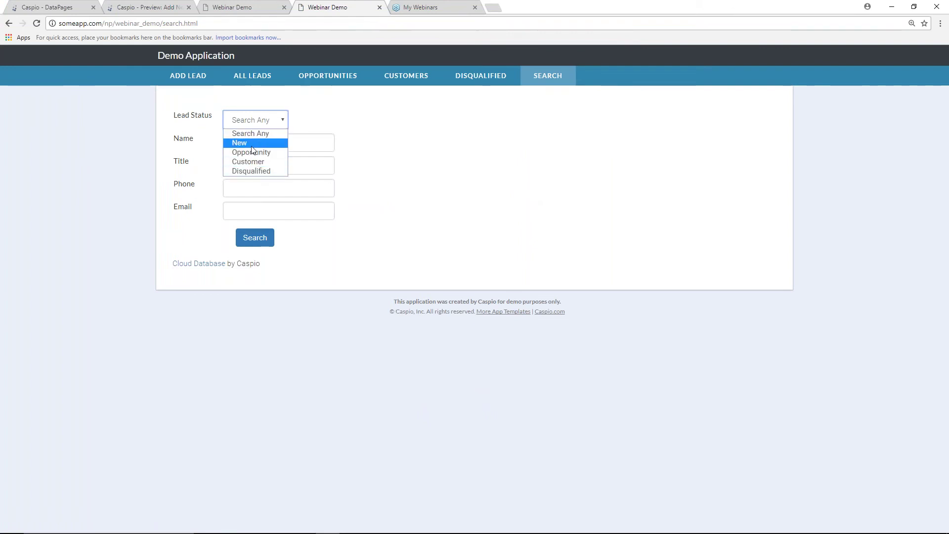
pyautogui.click(249, 122)
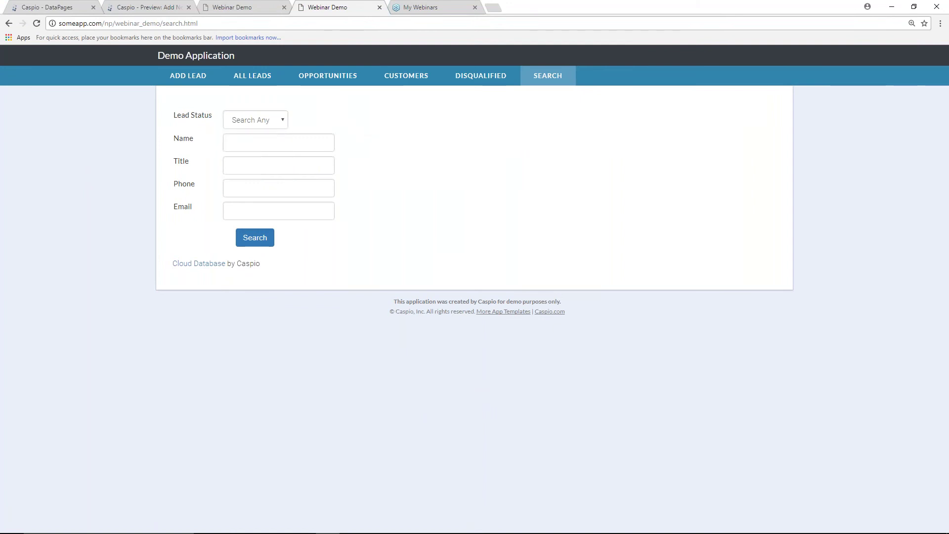
pyautogui.click(259, 241)
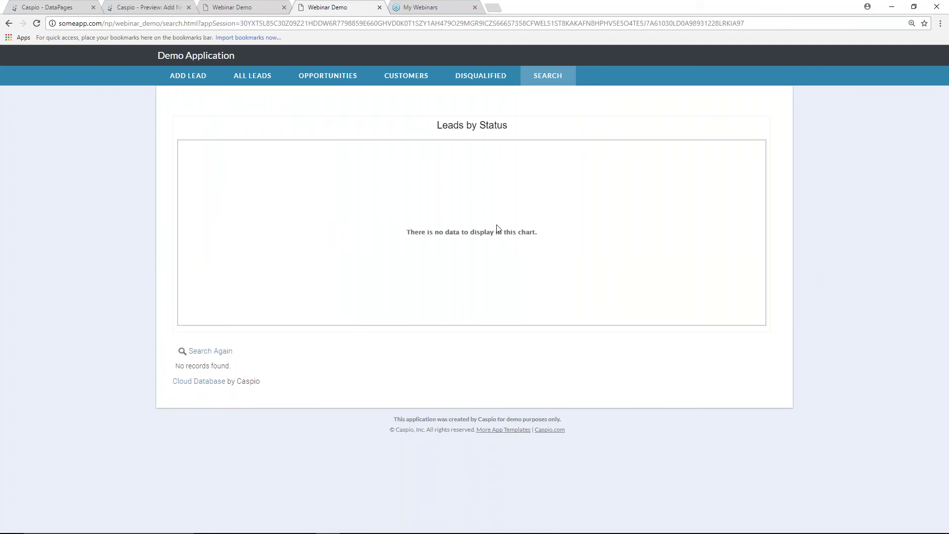
# - Return to Caspio and open the tbl_sales_leads table's datasheet to check its records
pyautogui.click(62, 7)
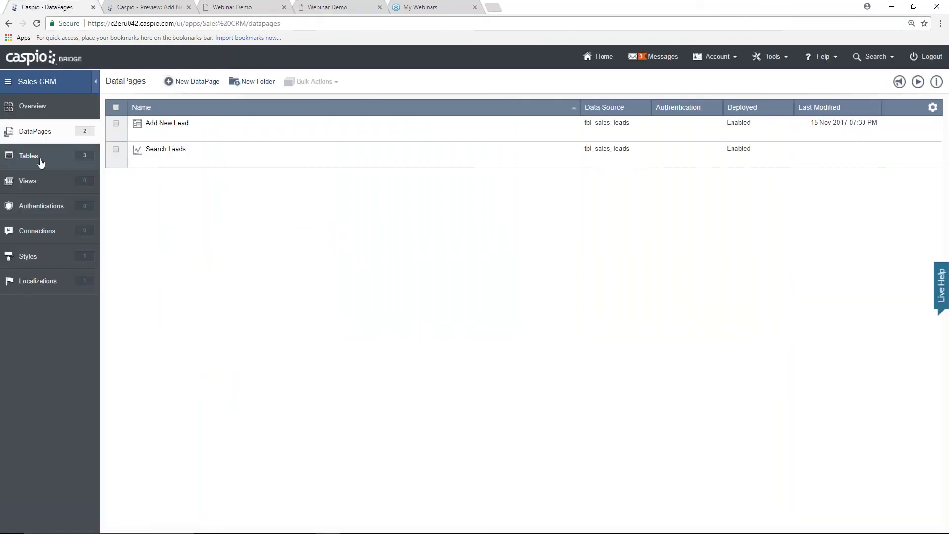
pyautogui.click(39, 158)
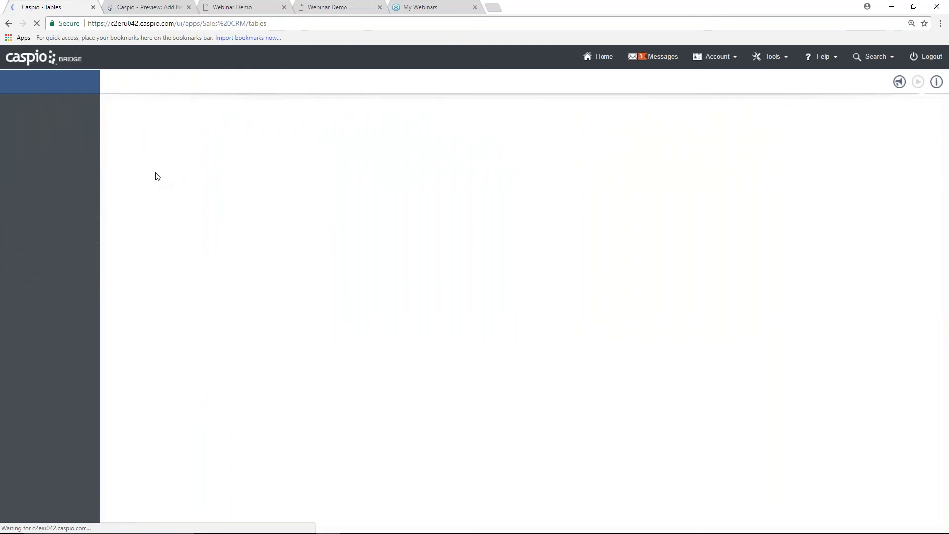
pyautogui.click(172, 161)
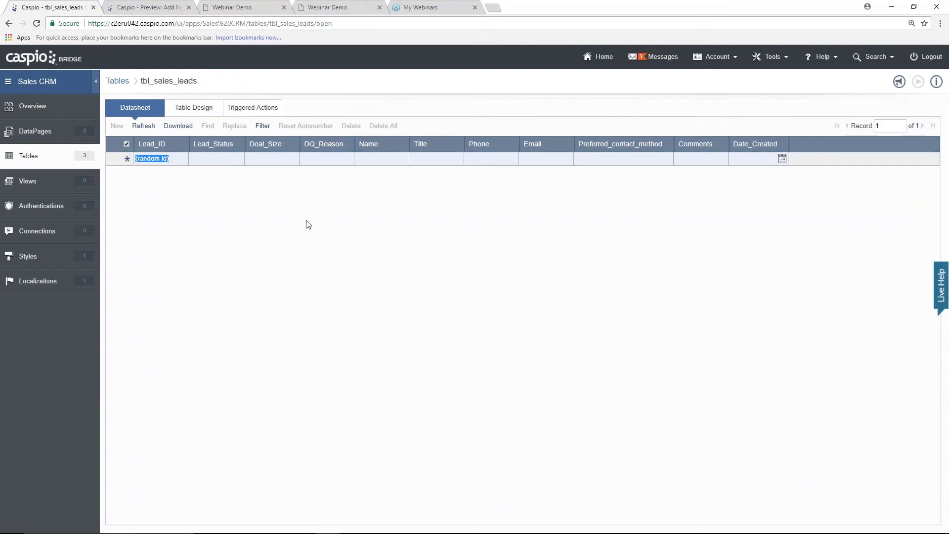
# - Begin a new lead in the Demo Application with Lead Status Customer and a Deal Size of 50000
pyautogui.click(340, 12)
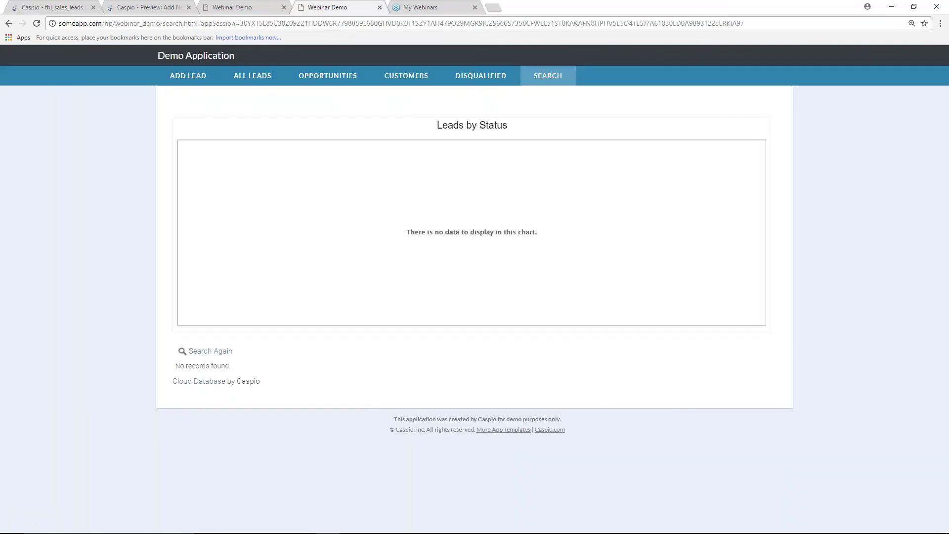
pyautogui.click(191, 79)
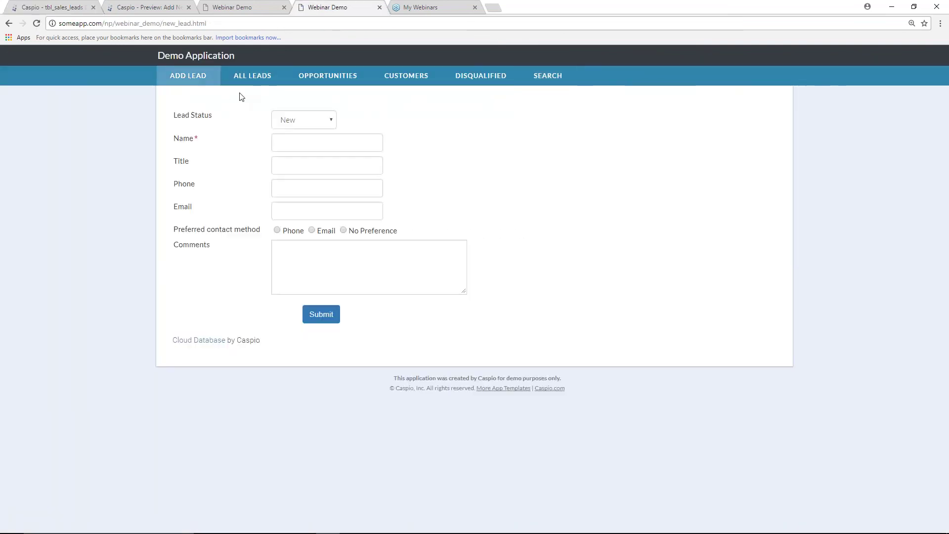
pyautogui.click(291, 124)
pyautogui.click(292, 152)
pyautogui.click(314, 144)
pyautogui.write('50000')
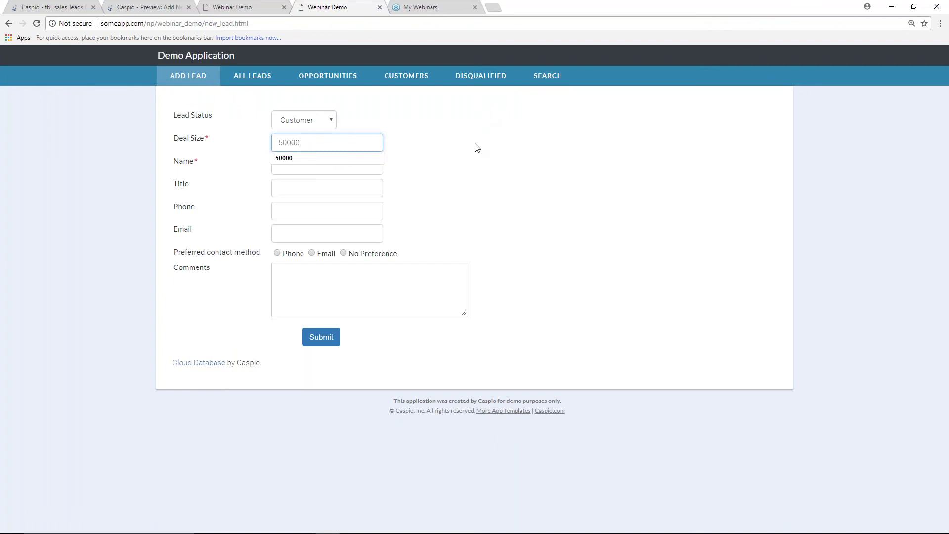
# - Enter the lead's full name and the title CEO, and submit the new lead
pyautogui.click(379, 164)
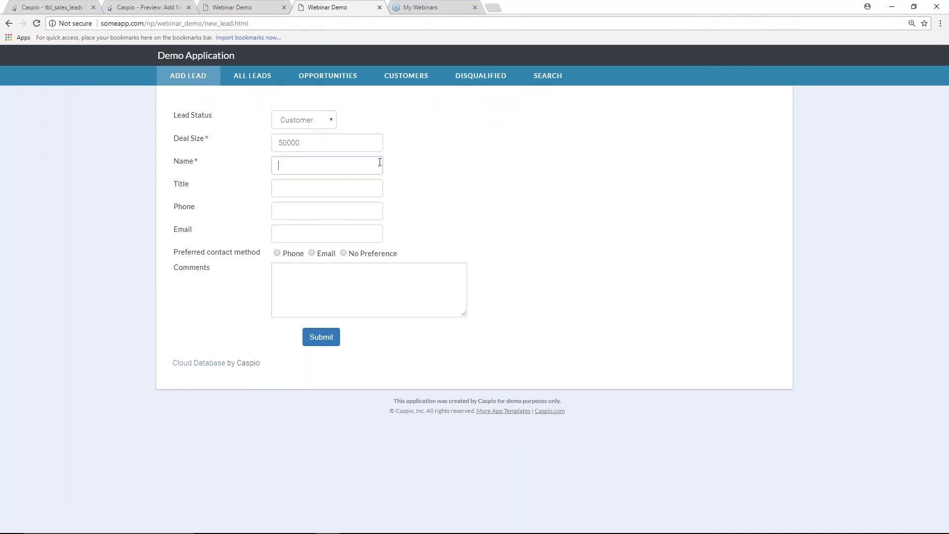
pyautogui.write('S')
pyautogui.press('Down')
pyautogui.press('Down')
pyautogui.press('Return')
pyautogui.click(326, 211)
pyautogui.click(279, 187)
pyautogui.write('CEO')
pyautogui.click(321, 337)
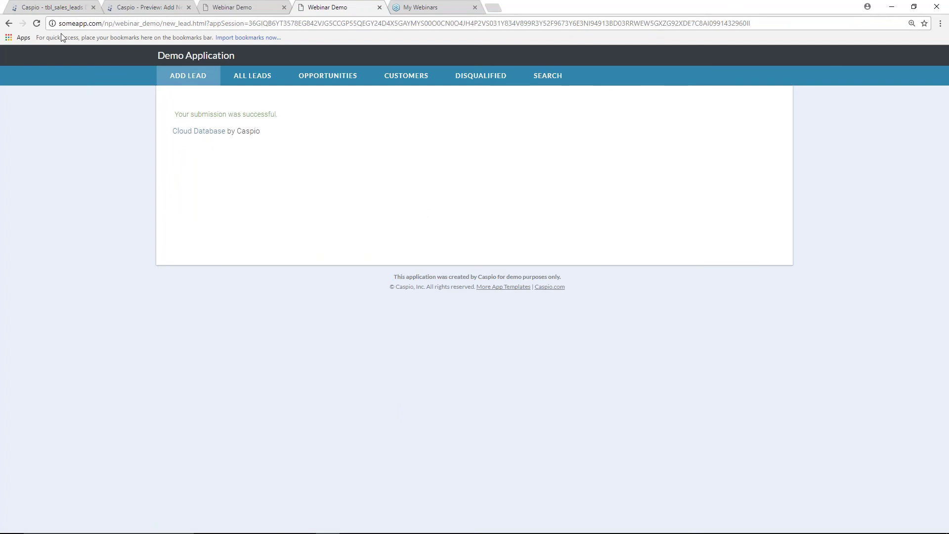
# - Refresh the tbl_sales_leads datasheet in Caspio, and run an unfiltered search on the Demo Application's Search page
pyautogui.click(55, 10)
pyautogui.click(144, 124)
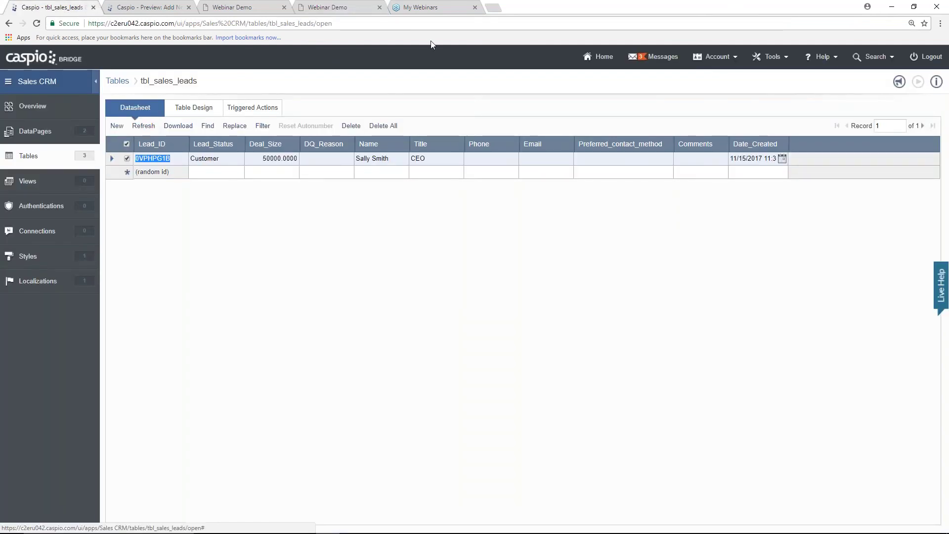
pyautogui.click(327, 7)
pyautogui.click(542, 84)
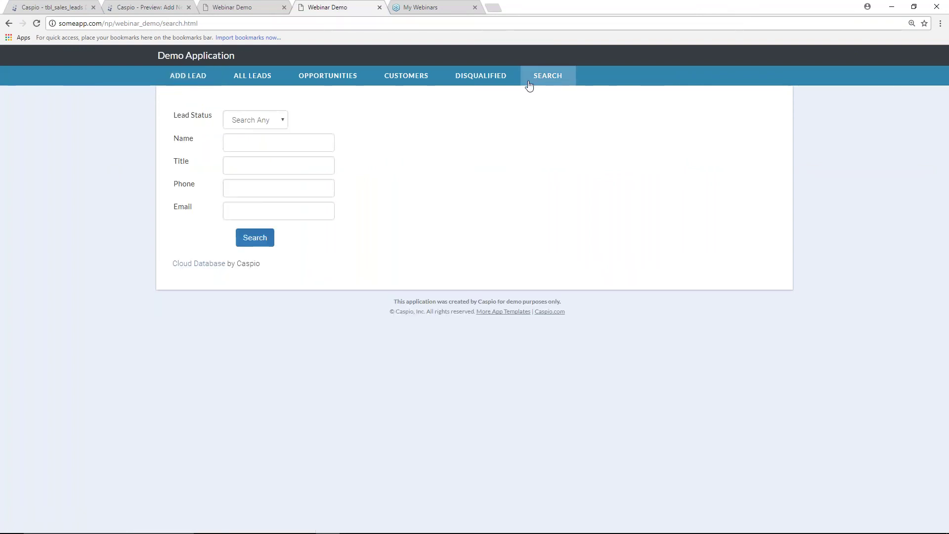
pyautogui.click(255, 238)
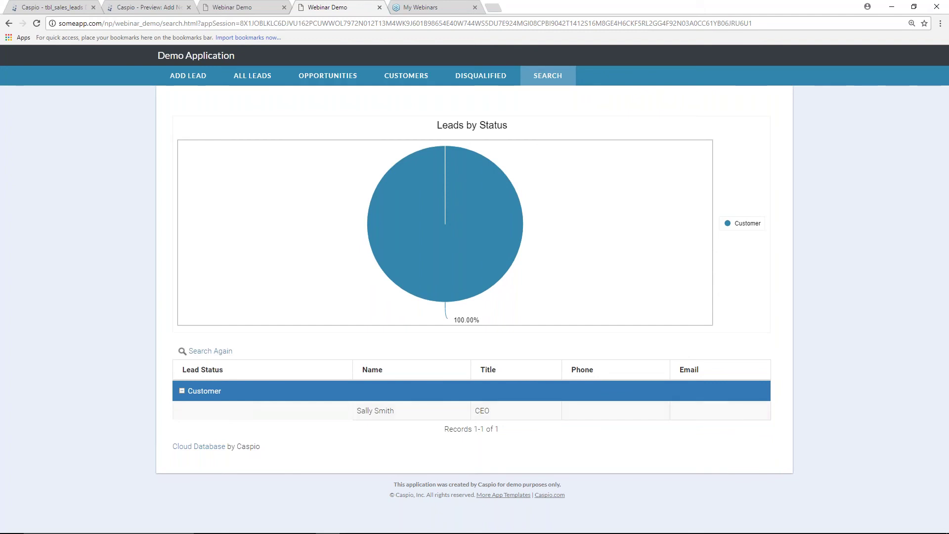
# - Review the sample lead records in the webinar_leads Excel workbook and return to the tbl_sales_leads table in Caspio
pyautogui.click(401, 526)
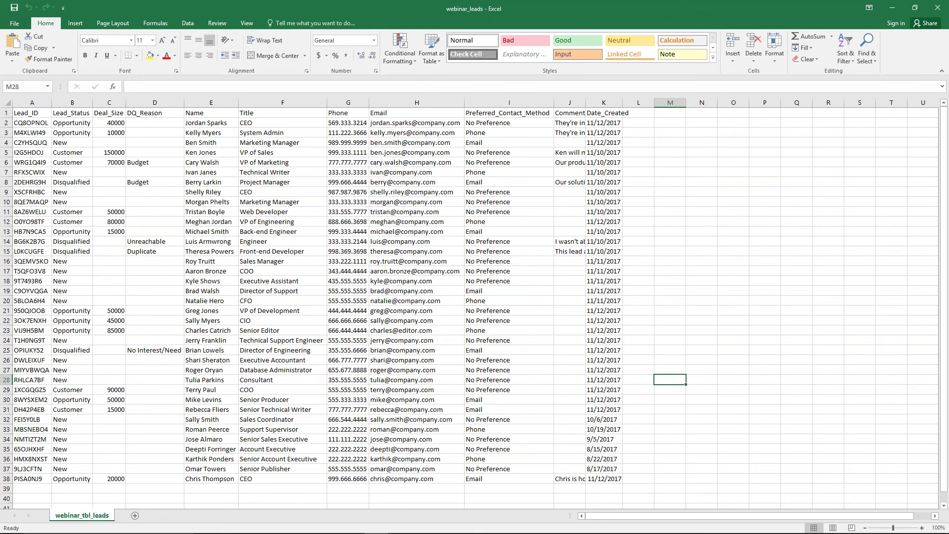
pyautogui.click(328, 524)
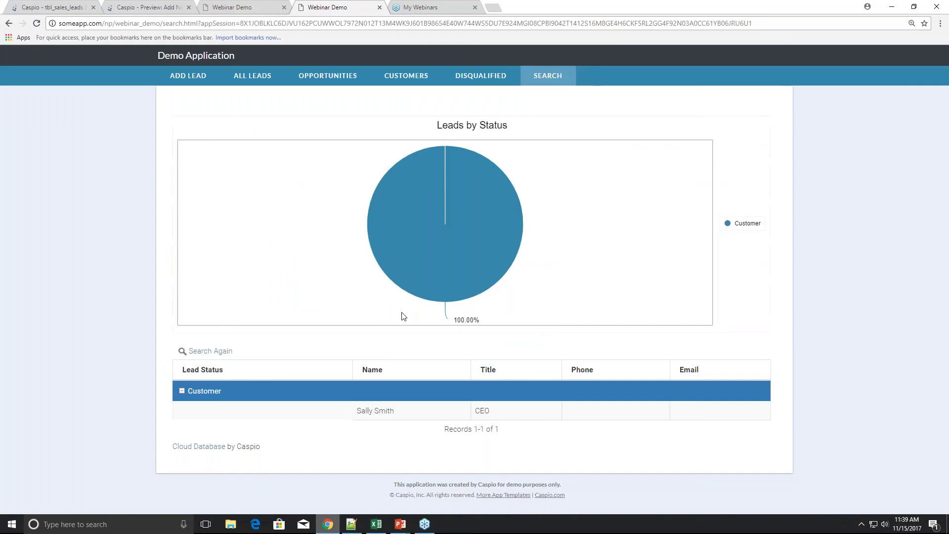
pyautogui.hotkey('ctrl', '1')
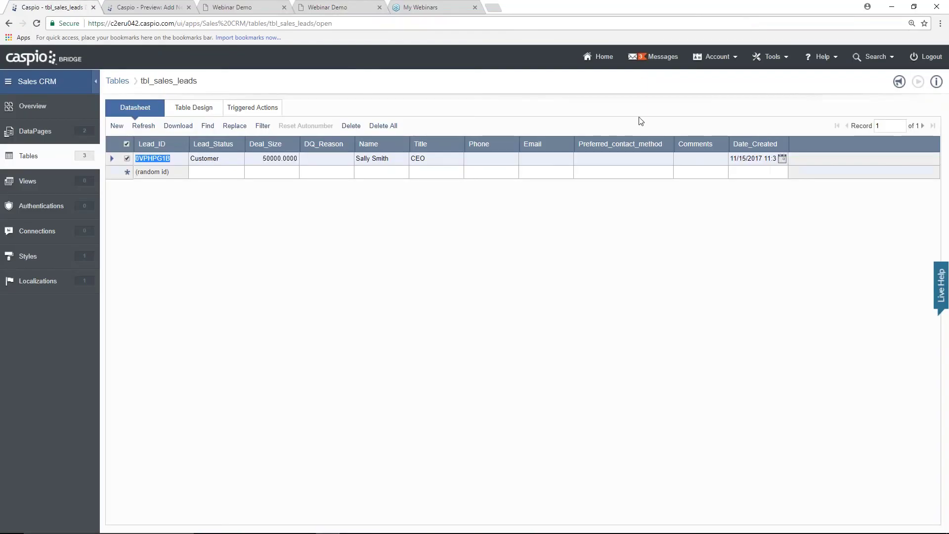
# - Upload the webinar_leads.xlsx file for import and proceed to its import configuration
pyautogui.click(771, 56)
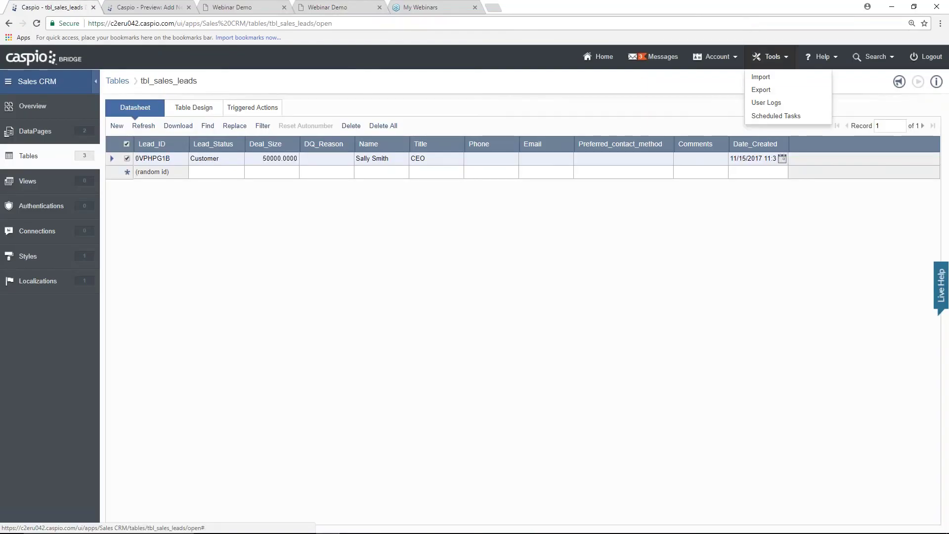
pyautogui.click(777, 80)
pyautogui.click(379, 248)
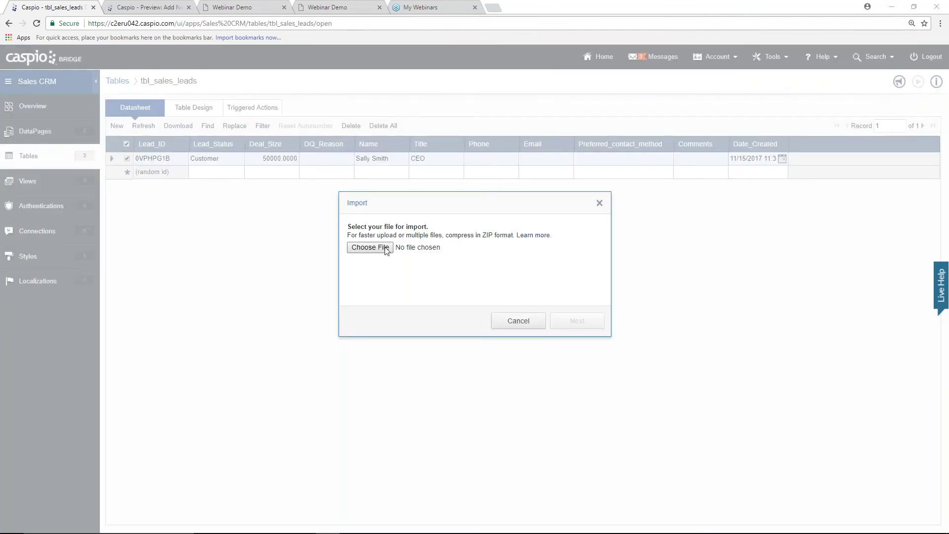
pyautogui.write('webinar_leads.xlsx')
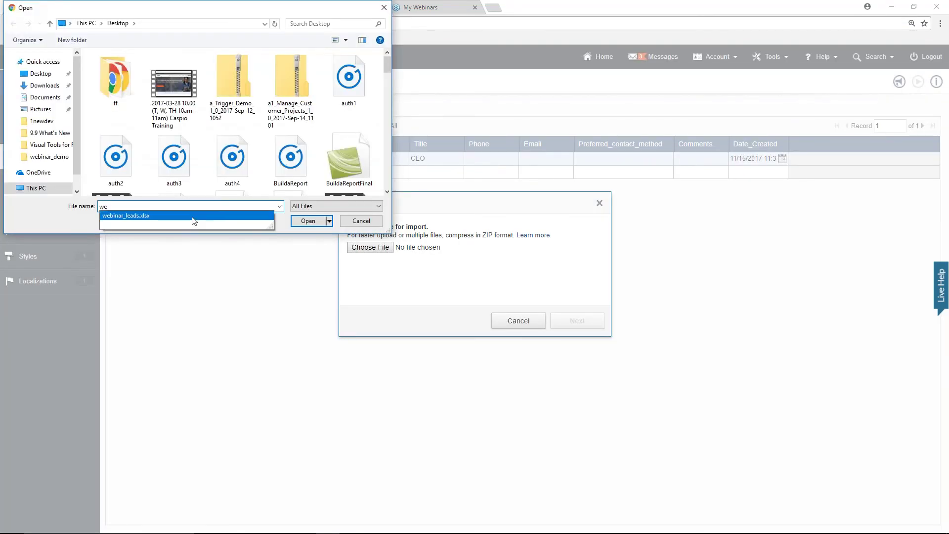
pyautogui.click(164, 216)
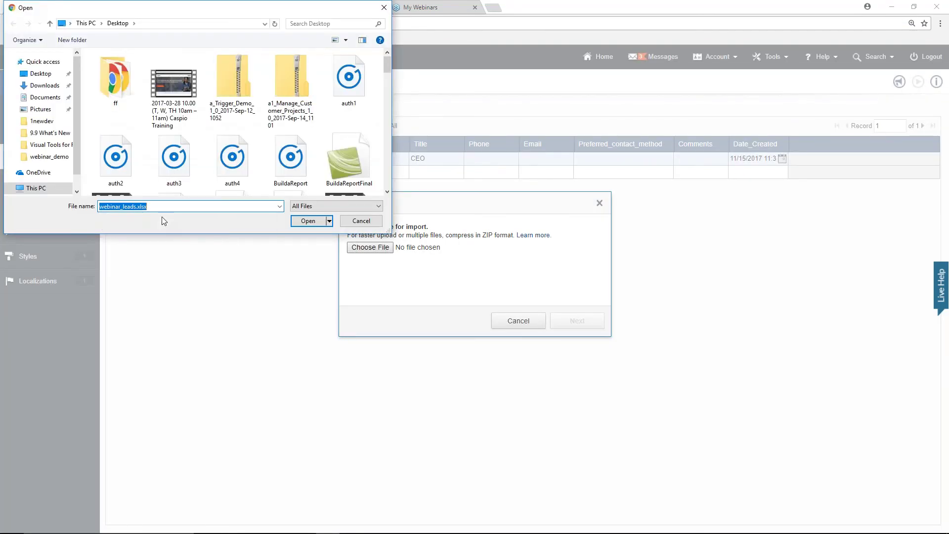
pyautogui.click(309, 221)
pyautogui.click(573, 322)
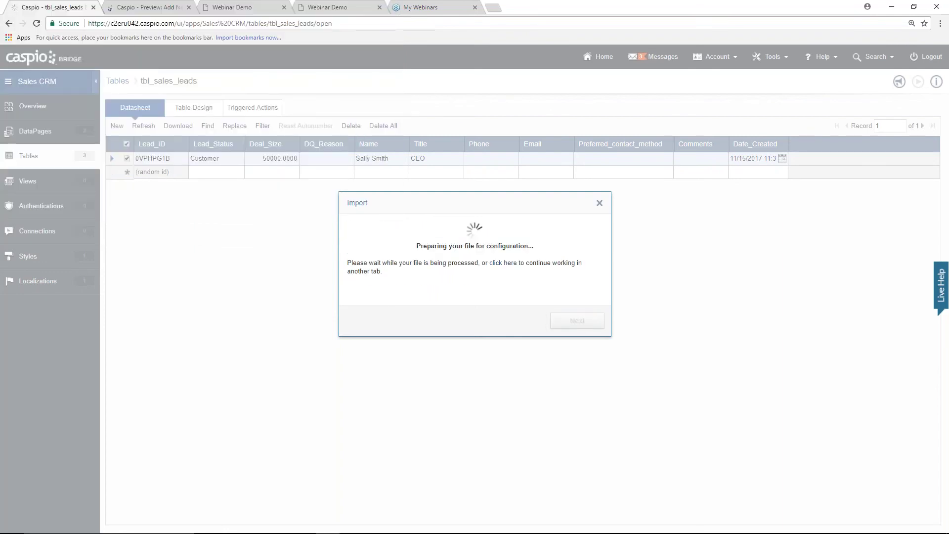
pyautogui.click(576, 323)
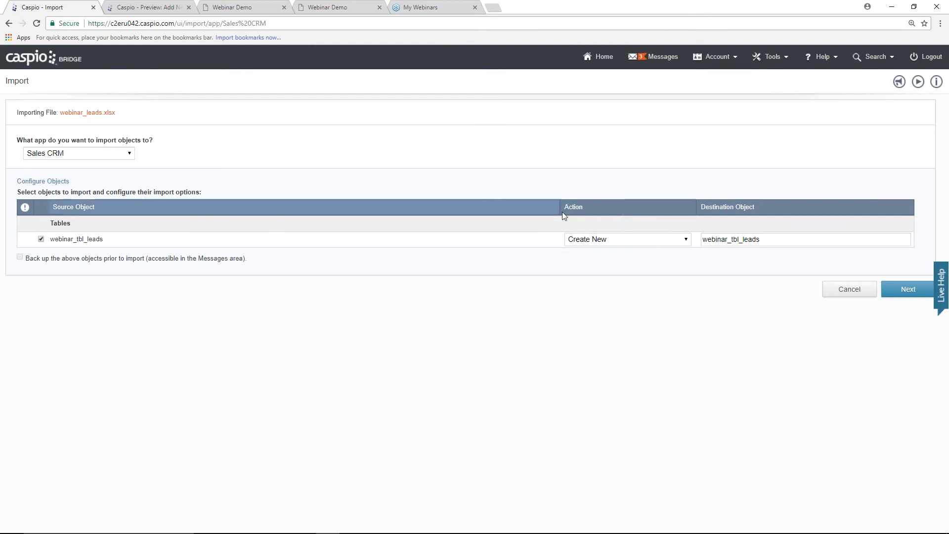
# - Set the import of webinar_tbl_leads to append its records to the tbl_sales_leads table, checking against the webinar_leads workbook
pyautogui.click(611, 239)
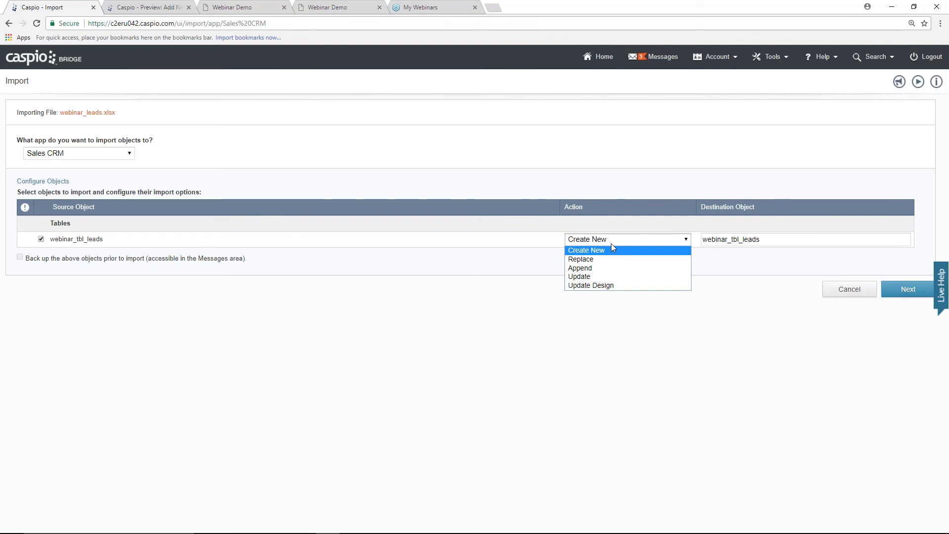
pyautogui.click(602, 268)
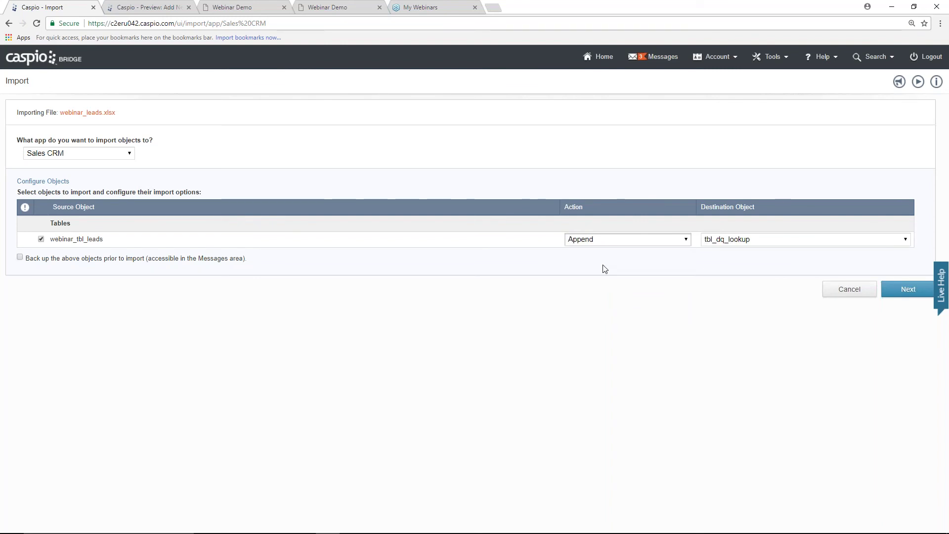
pyautogui.click(732, 242)
pyautogui.click(736, 260)
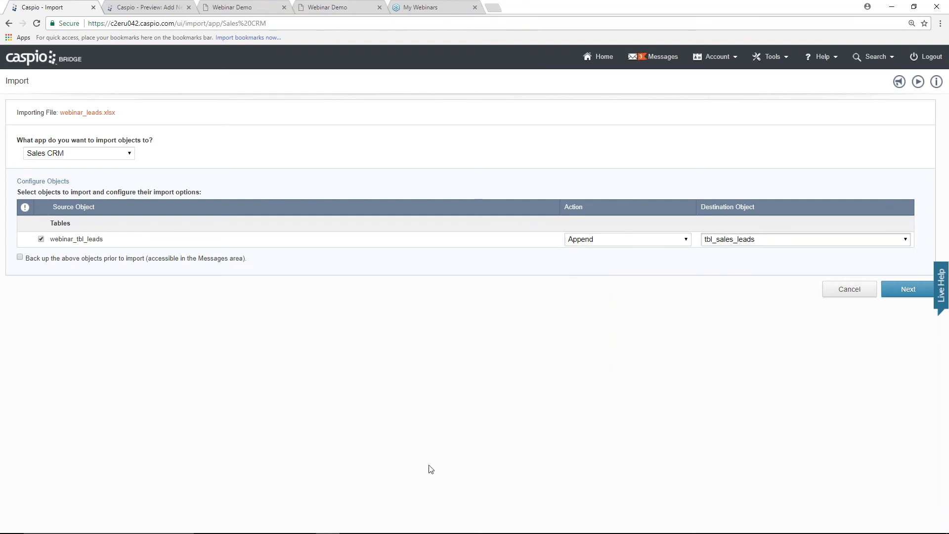
pyautogui.click(378, 529)
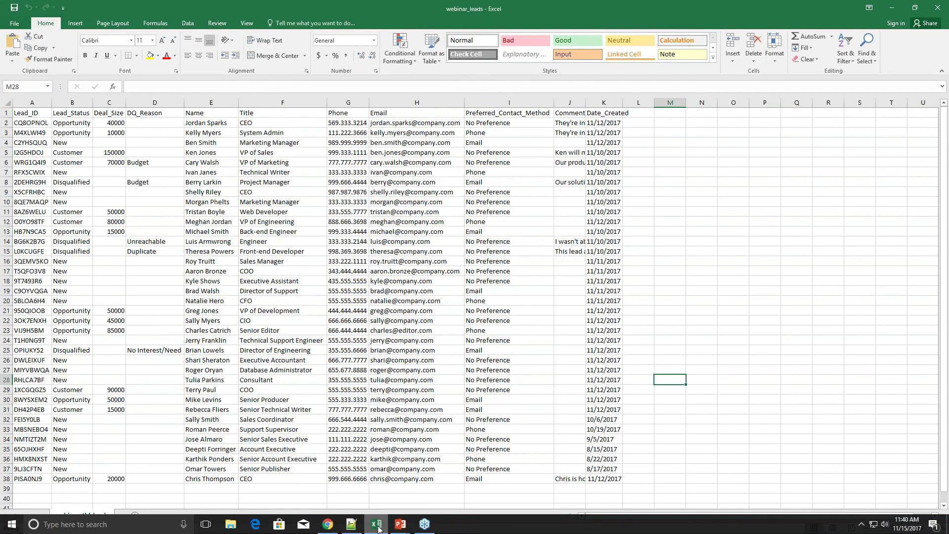
pyautogui.click(378, 529)
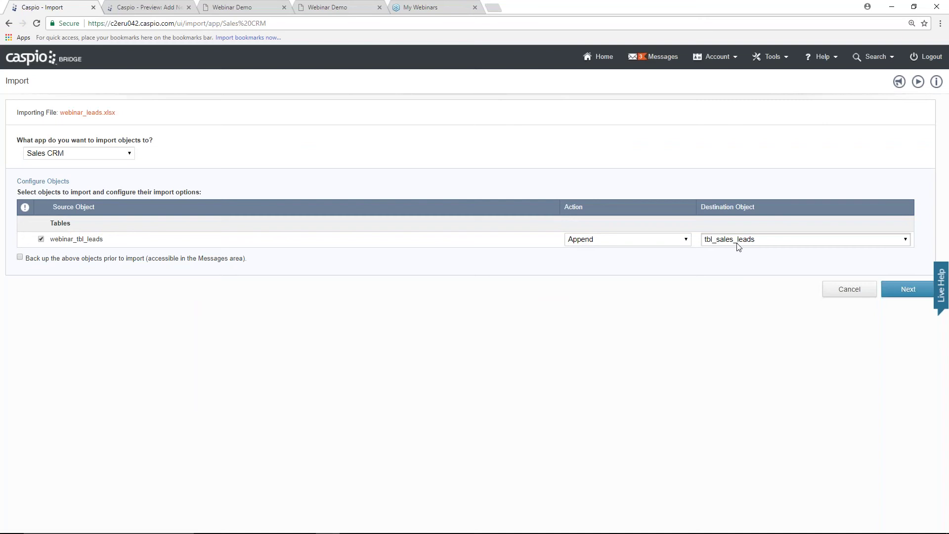
# - Run the import with the matched fields and open the tbl_sales_leads datasheet
pyautogui.click(892, 295)
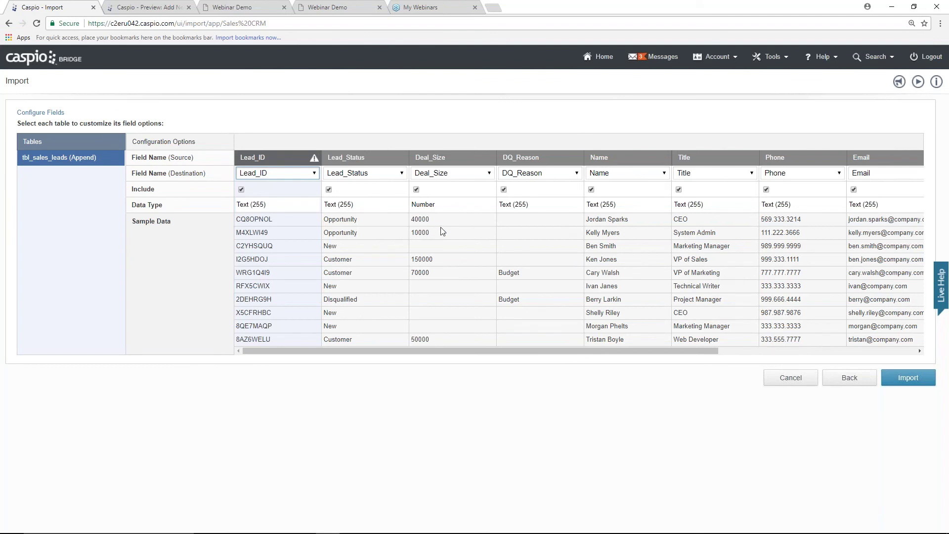
pyautogui.click(904, 382)
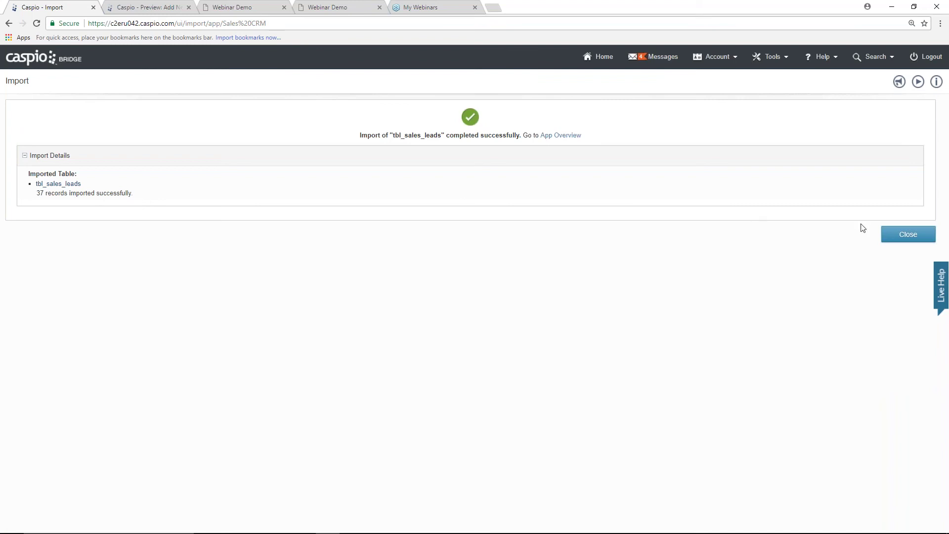
pyautogui.click(889, 232)
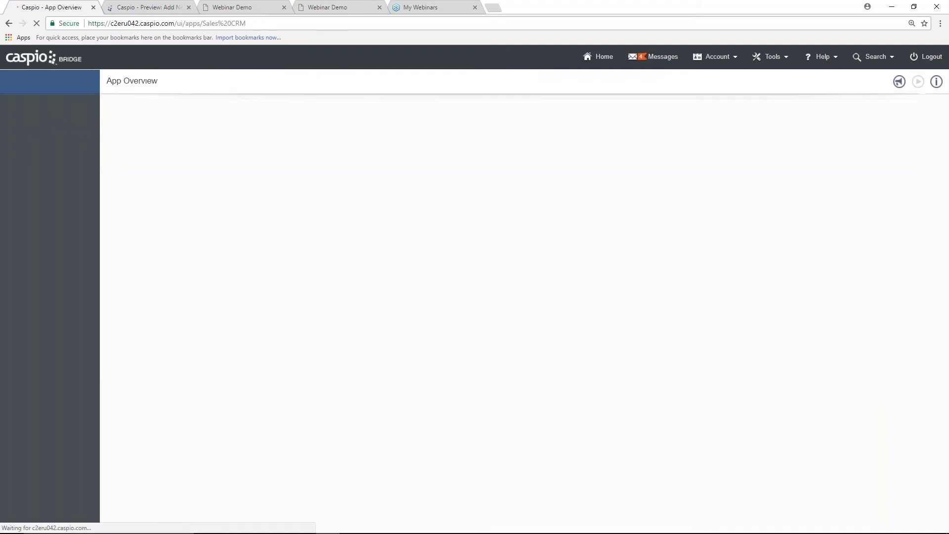
pyautogui.click(28, 156)
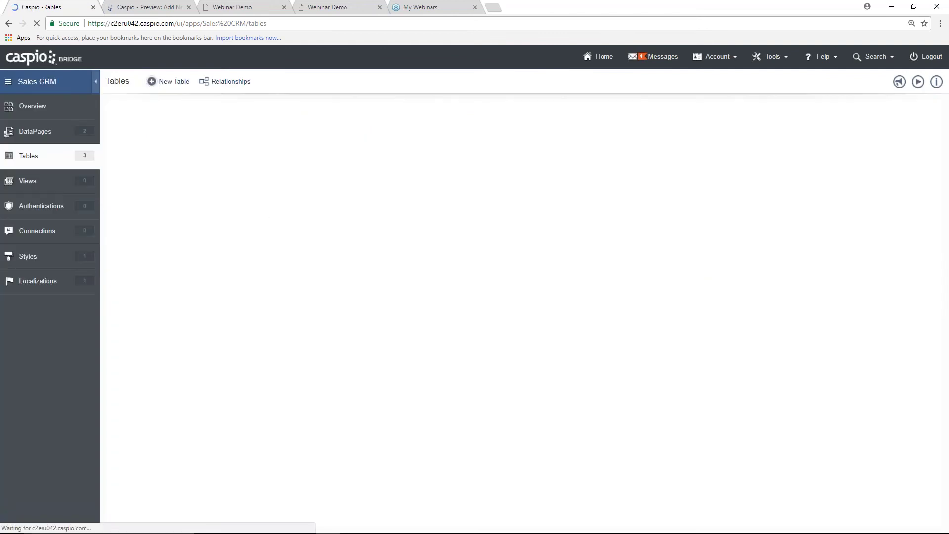
pyautogui.click(172, 161)
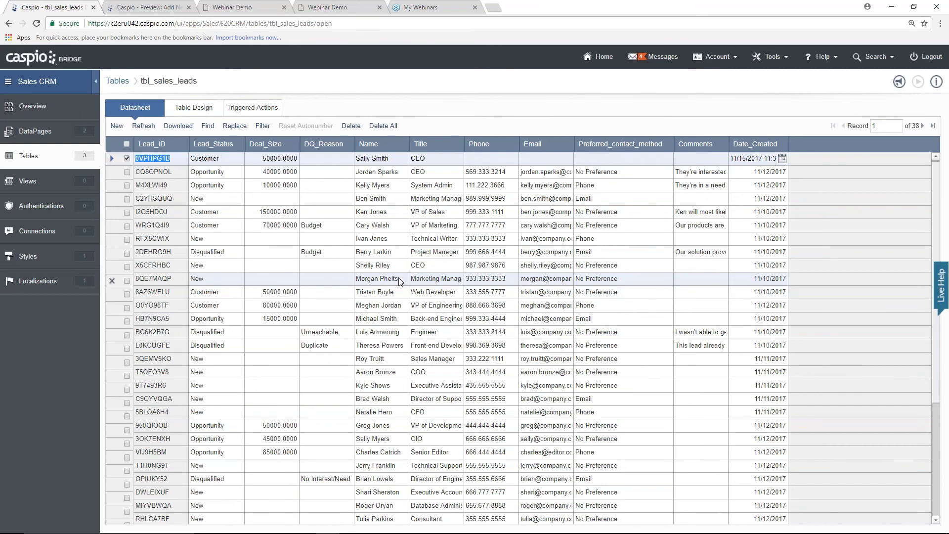
# - Reload the Demo Application's Search page, run an unfiltered search, and review the Leads by Status chart and grouped report
pyautogui.click(343, 9)
pyautogui.click(549, 78)
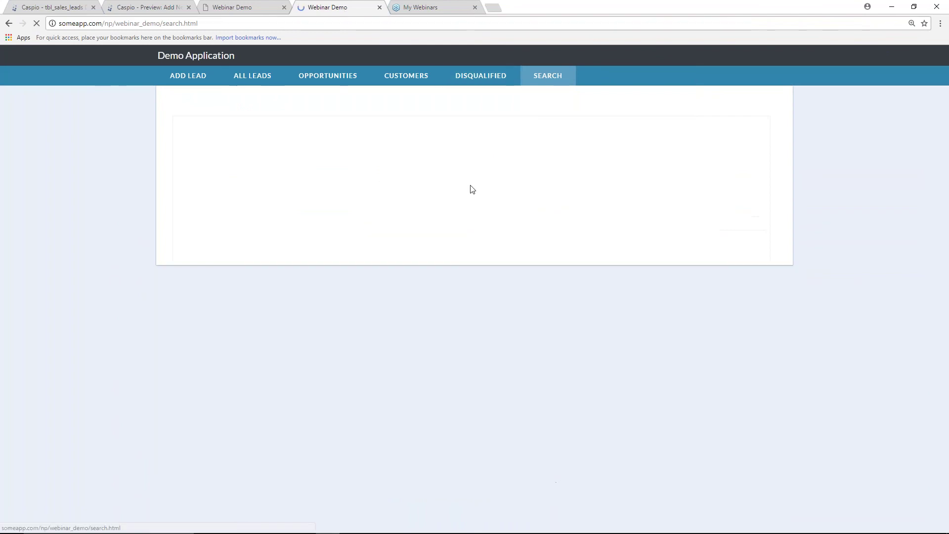
pyautogui.click(255, 238)
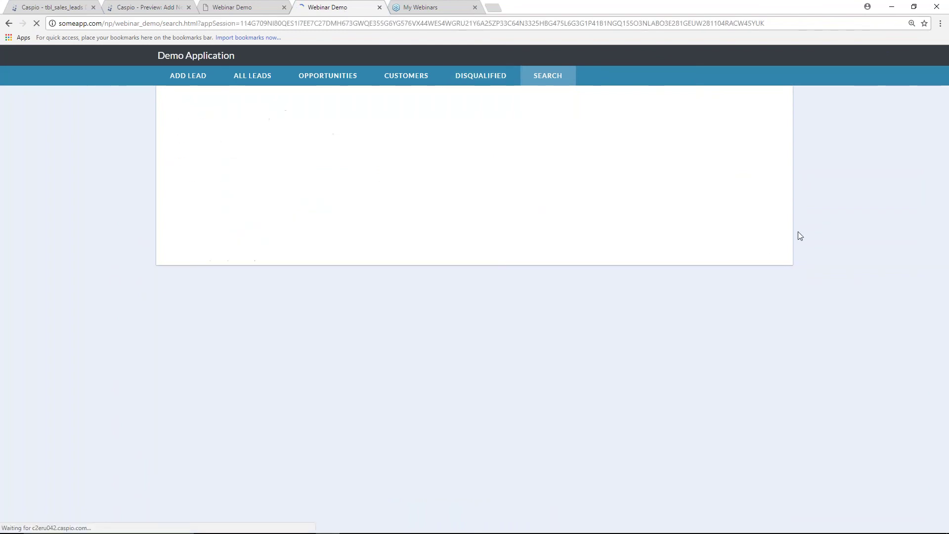
pyautogui.scroll(-2, 824, 231)
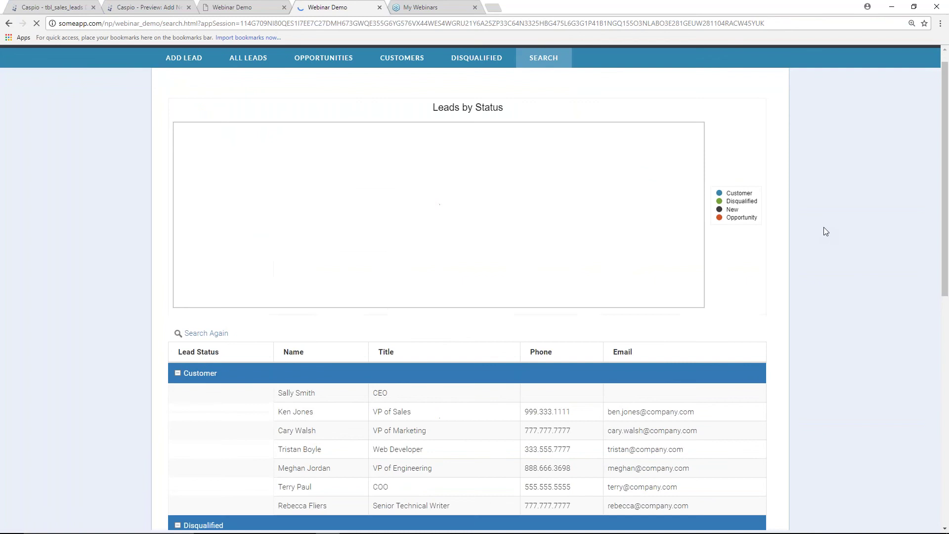
pyautogui.scroll(2, 555, 275)
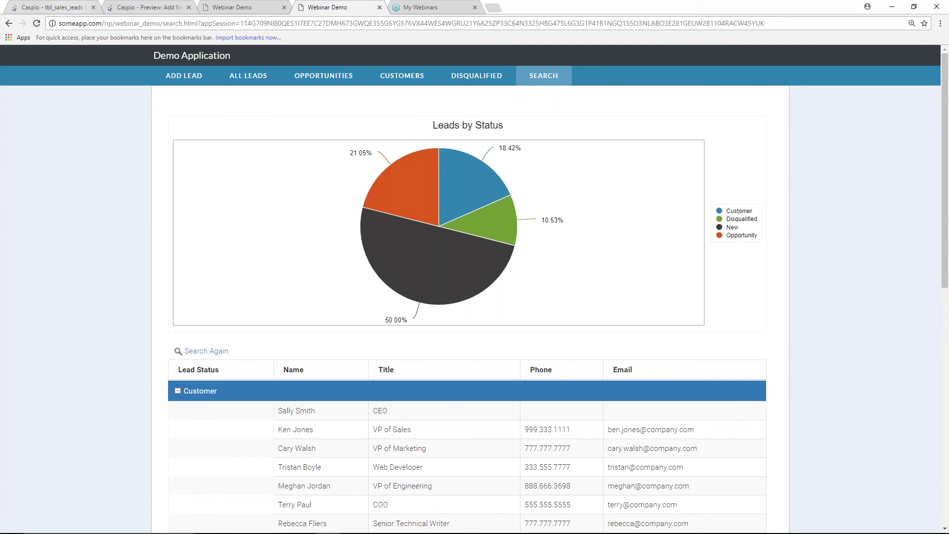
# - Switch back to Caspio and open the tbl_sales_leads table's design
pyautogui.click(73, 9)
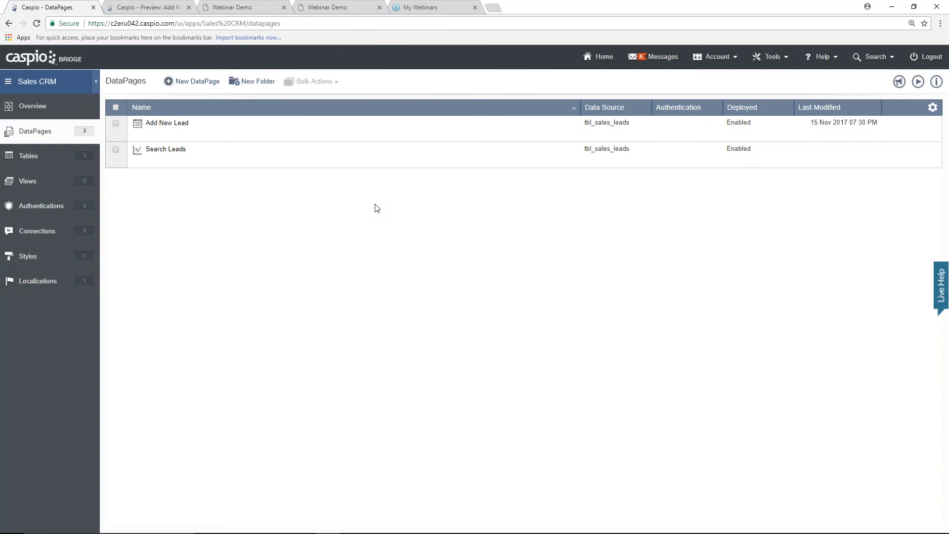
pyautogui.moveTo(201, 157)
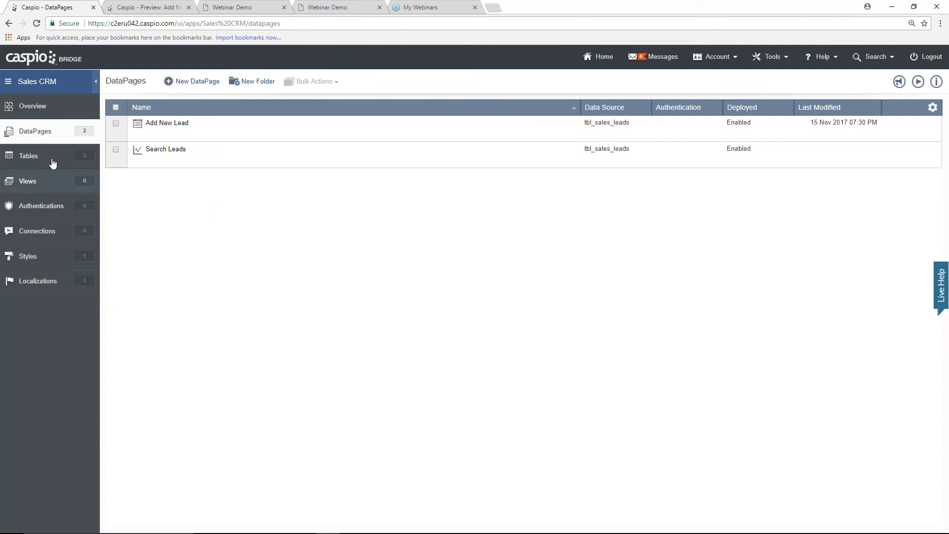
pyautogui.click(79, 158)
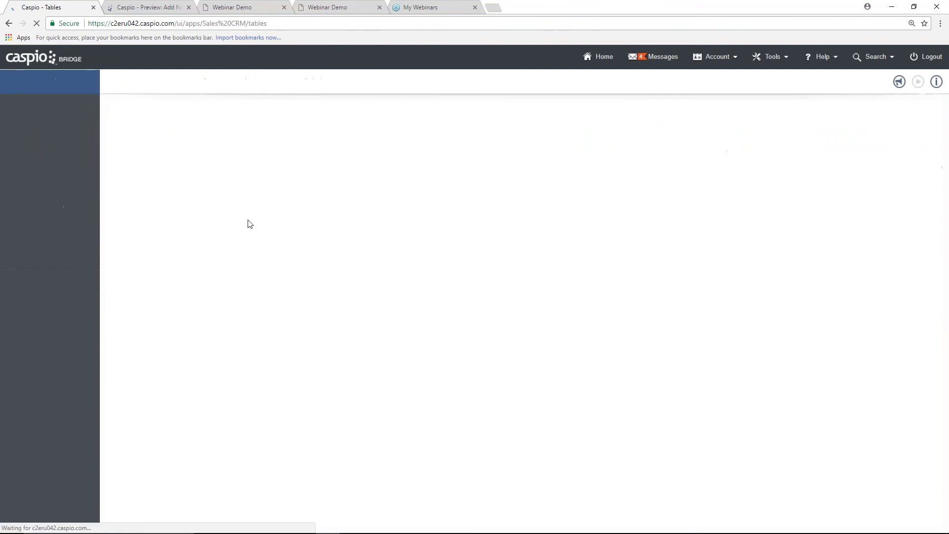
pyautogui.moveTo(200, 165)
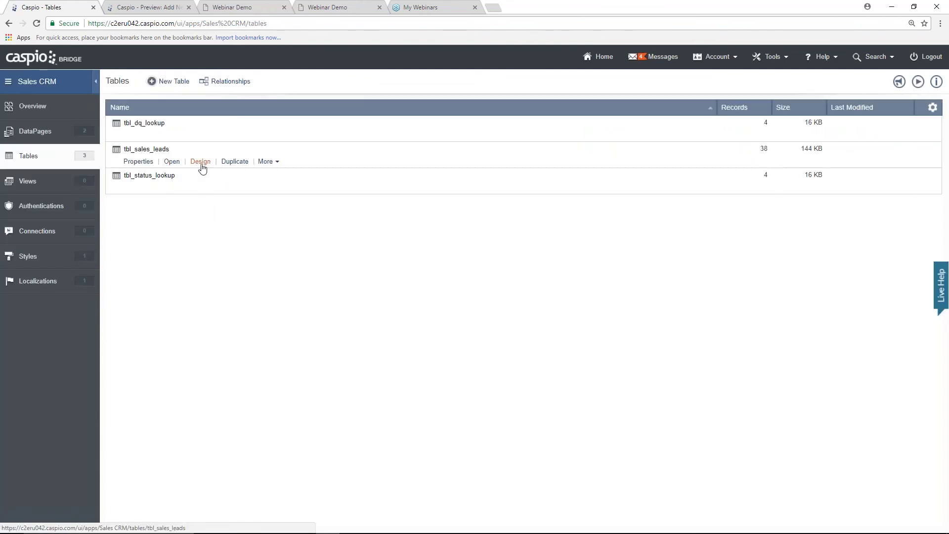
pyautogui.click(200, 162)
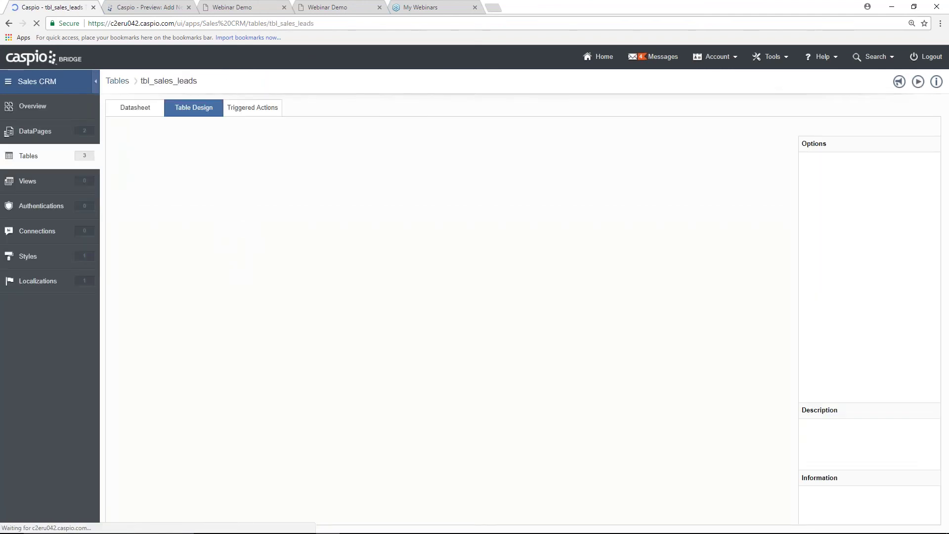
# - Add a Commission field with the Currency data type to tbl_sales_leads and save the table design
pyautogui.click(187, 305)
pyautogui.write('C')
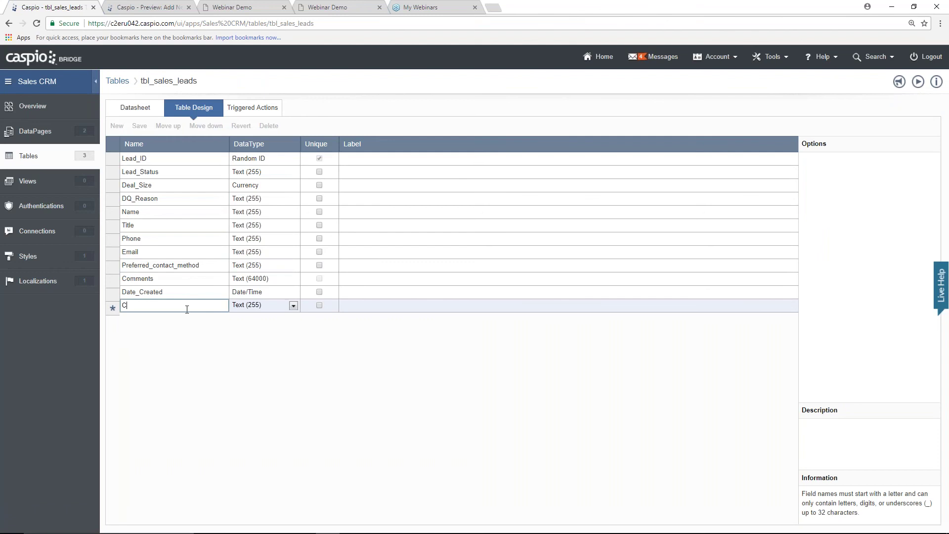
pyautogui.write('ommission')
pyautogui.click(257, 308)
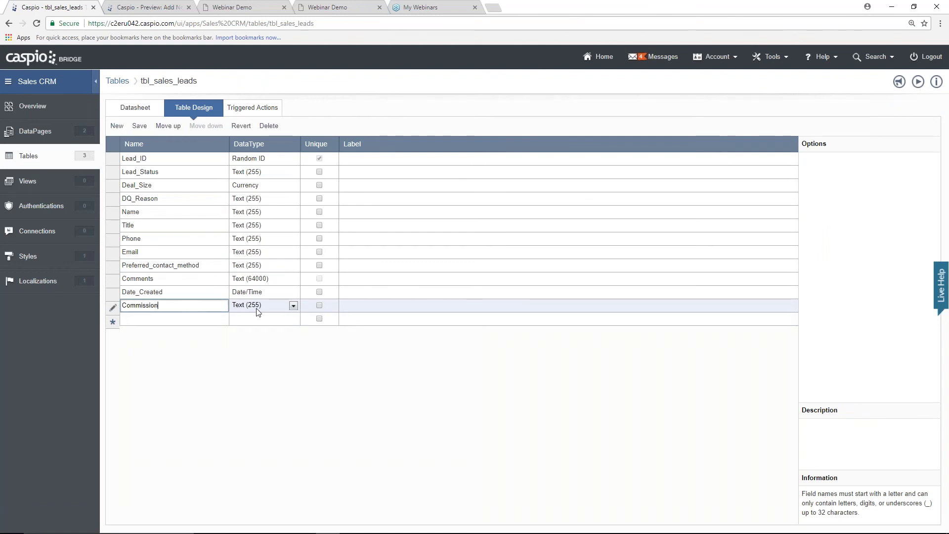
pyautogui.click(257, 308)
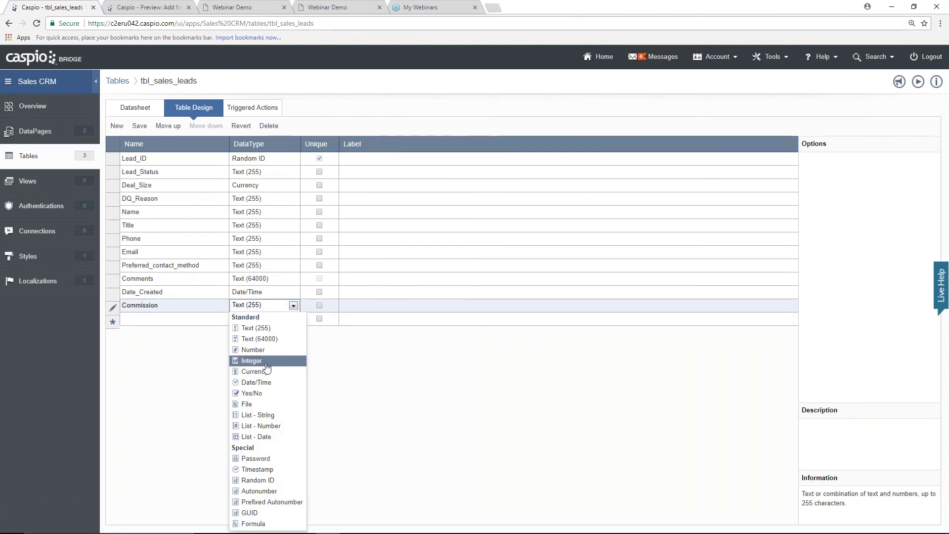
pyautogui.click(255, 371)
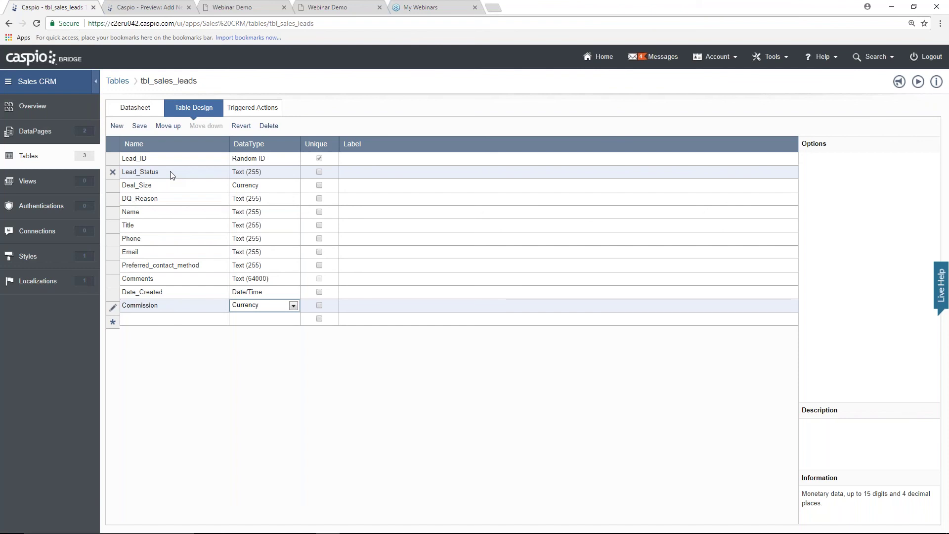
pyautogui.click(138, 126)
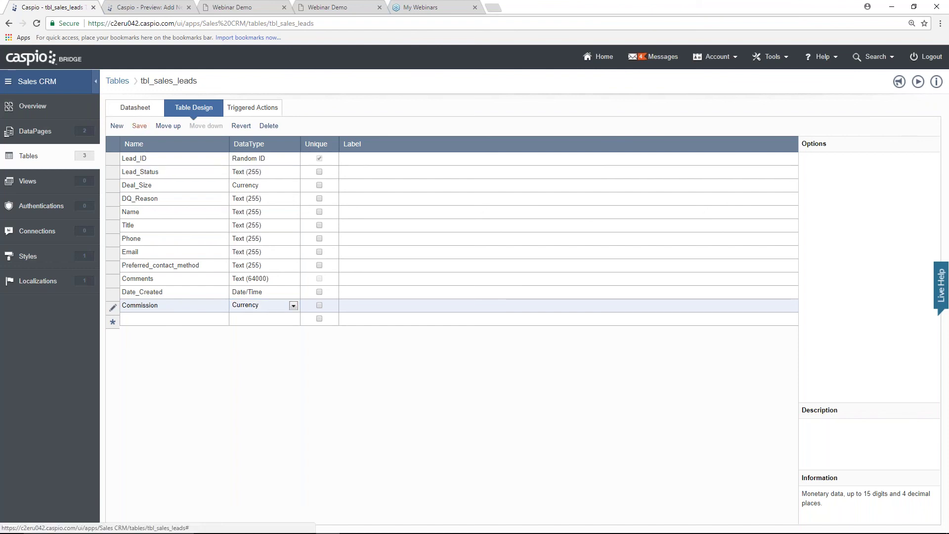
# - Check the Commission column in the datasheet and start a new triggered action for tbl_sales_leads, reviewing its event options
pyautogui.click(135, 107)
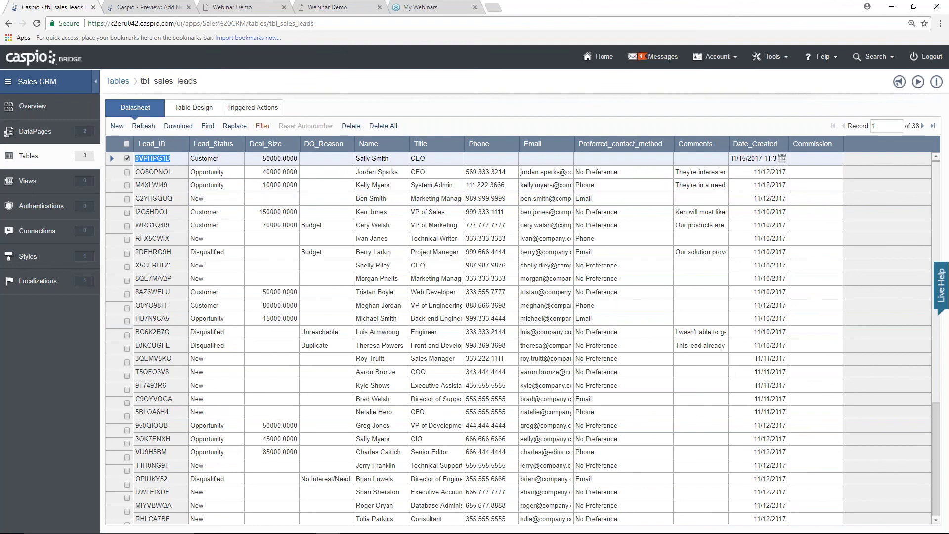
pyautogui.click(255, 108)
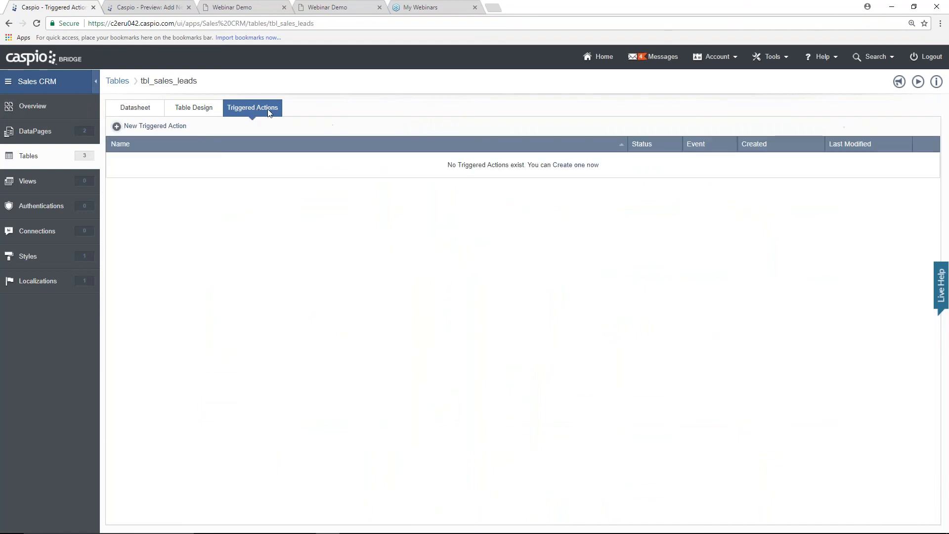
pyautogui.click(149, 126)
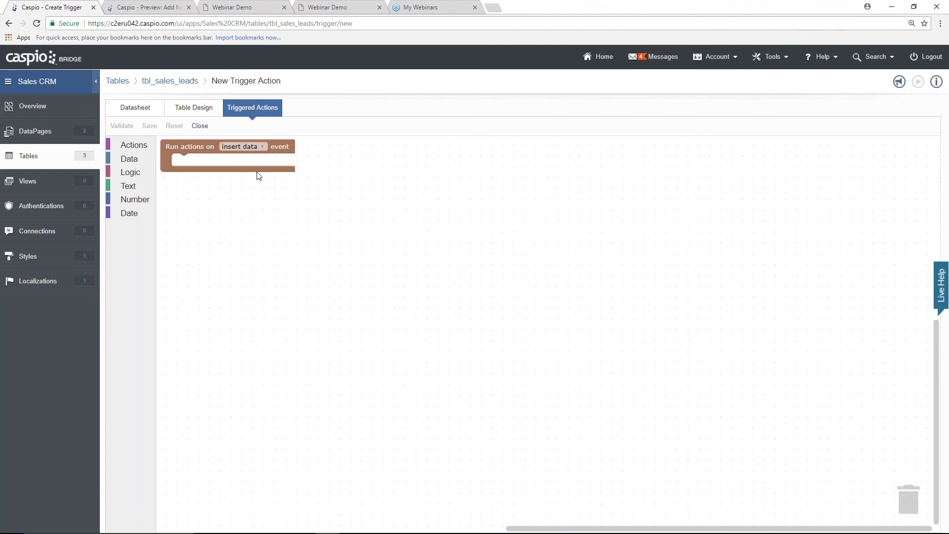
pyautogui.click(258, 146)
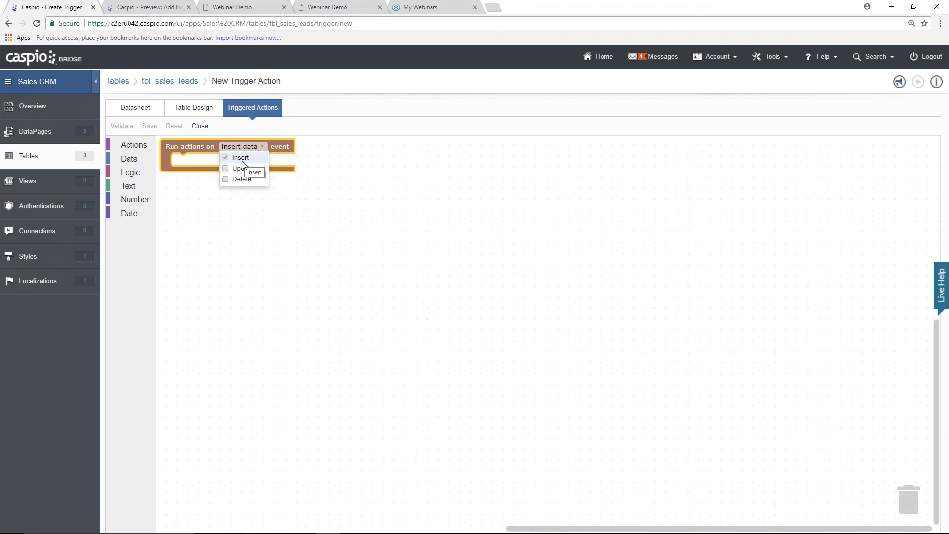
pyautogui.moveTo(243, 168); pyautogui.dragTo(241, 181)
pyautogui.click(185, 217)
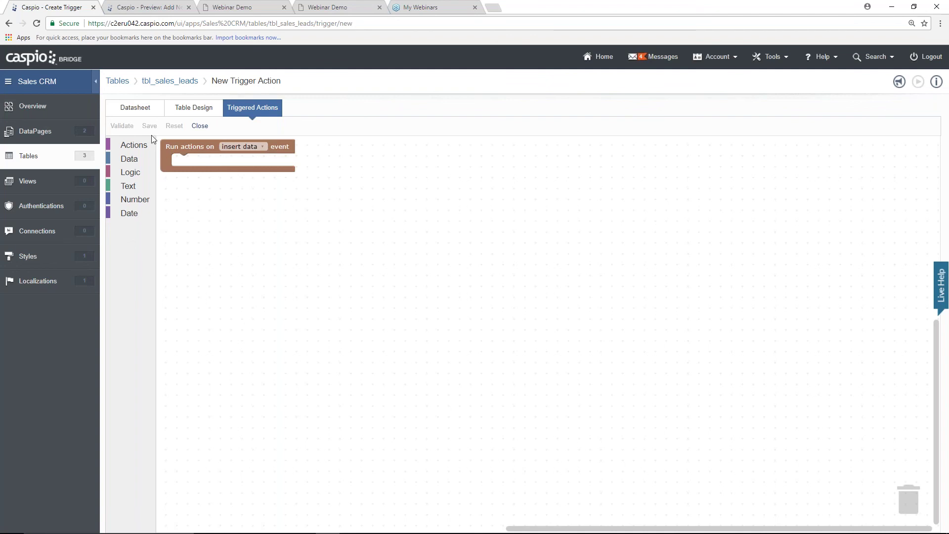
# - Try placing a DELETE action block inside the insert data event, and discard the block from the workspace
pyautogui.click(132, 146)
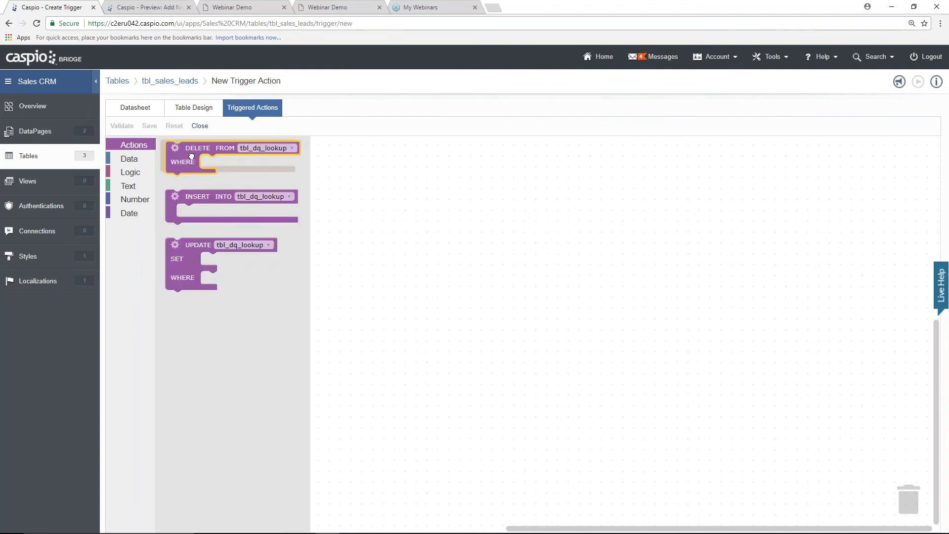
pyautogui.moveTo(265, 167); pyautogui.dragTo(319, 189)
pyautogui.moveTo(201, 175); pyautogui.dragTo(187, 171)
pyautogui.moveTo(187, 170); pyautogui.dragTo(186, 168)
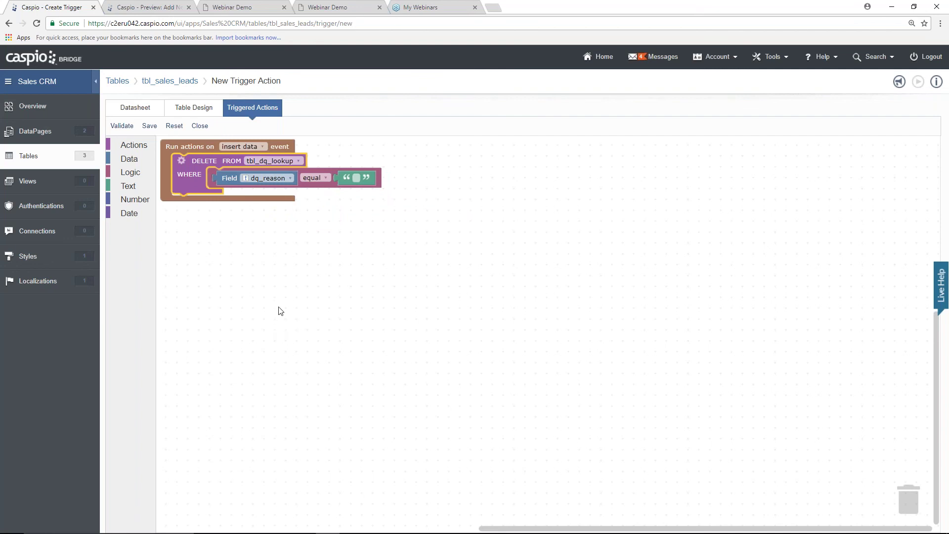
pyautogui.rightClick(194, 175)
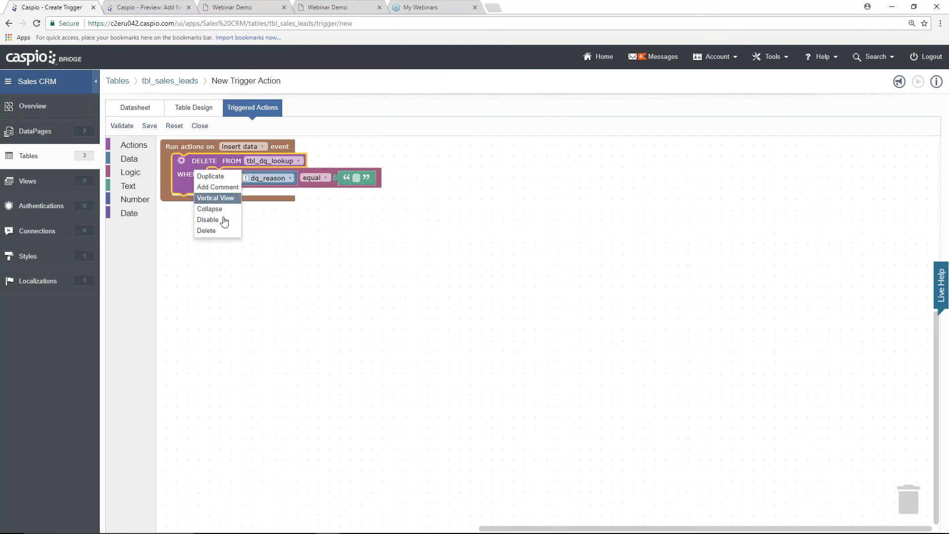
pyautogui.click(199, 246)
pyautogui.moveTo(194, 173); pyautogui.dragTo(909, 499)
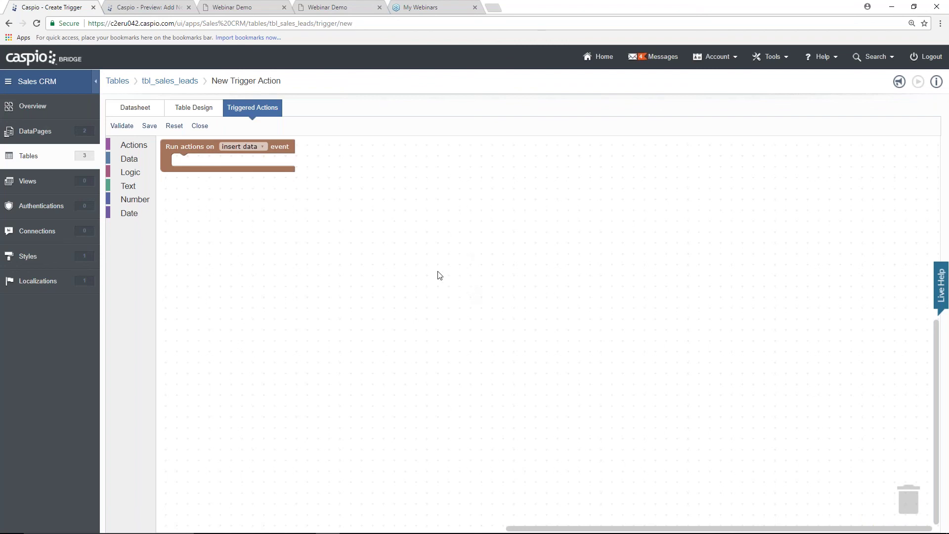
# - Place an UPDATE action block inside the insert data event and set its target table to #inserted
pyautogui.click(138, 146)
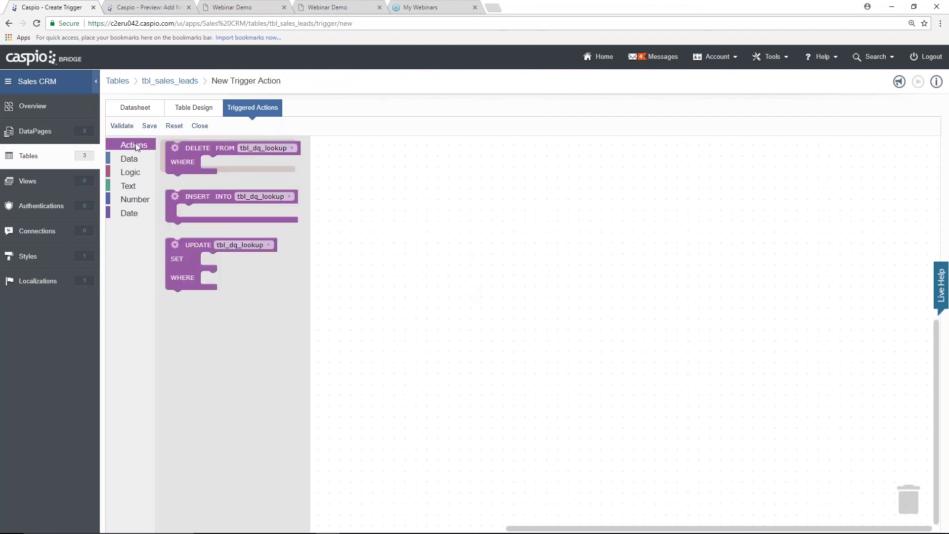
pyautogui.click(190, 253)
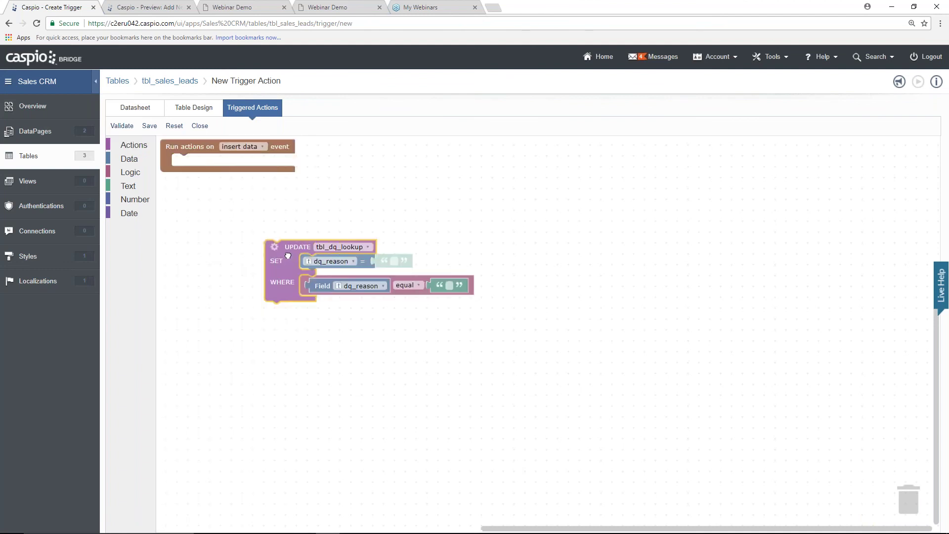
pyautogui.moveTo(287, 255); pyautogui.dragTo(196, 171)
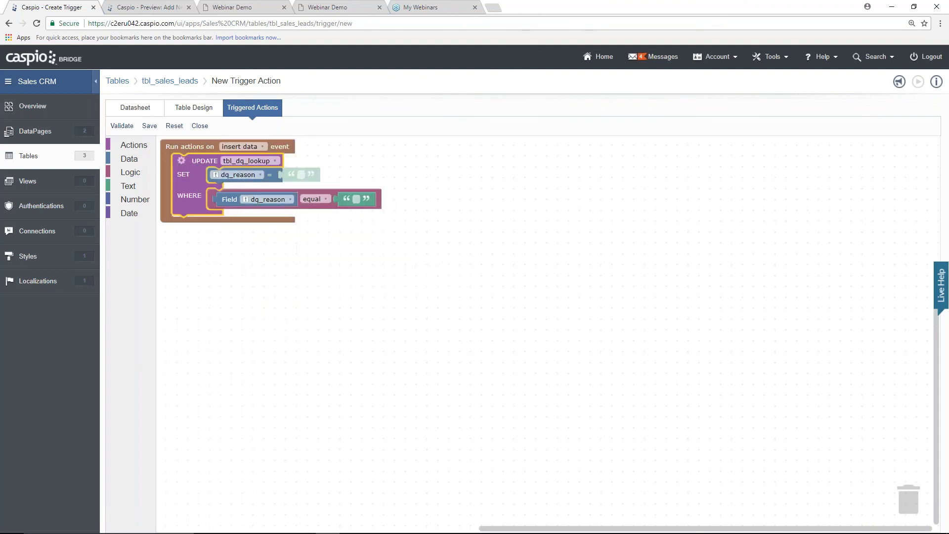
pyautogui.click(247, 161)
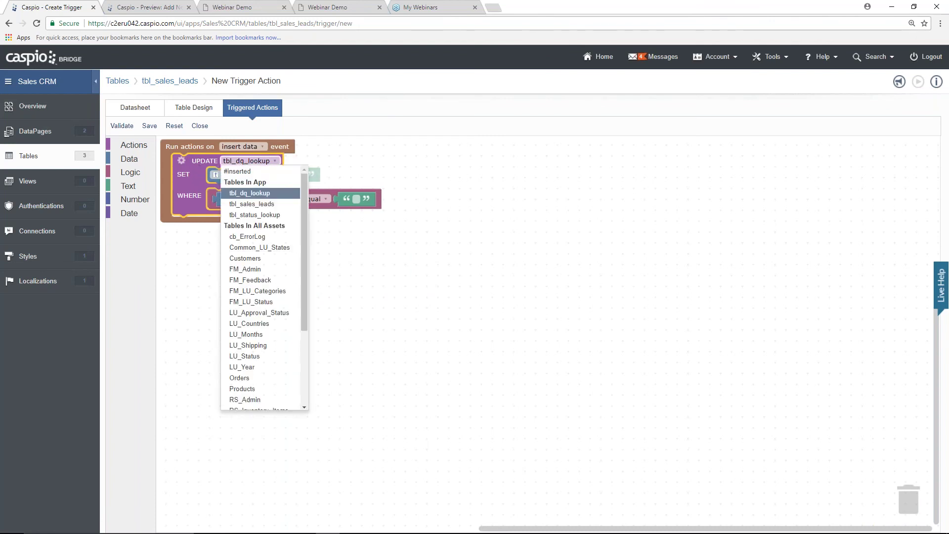
pyautogui.click(248, 172)
# - Extend the triggered action's event so it runs on update as well as insert
pyautogui.click(252, 147)
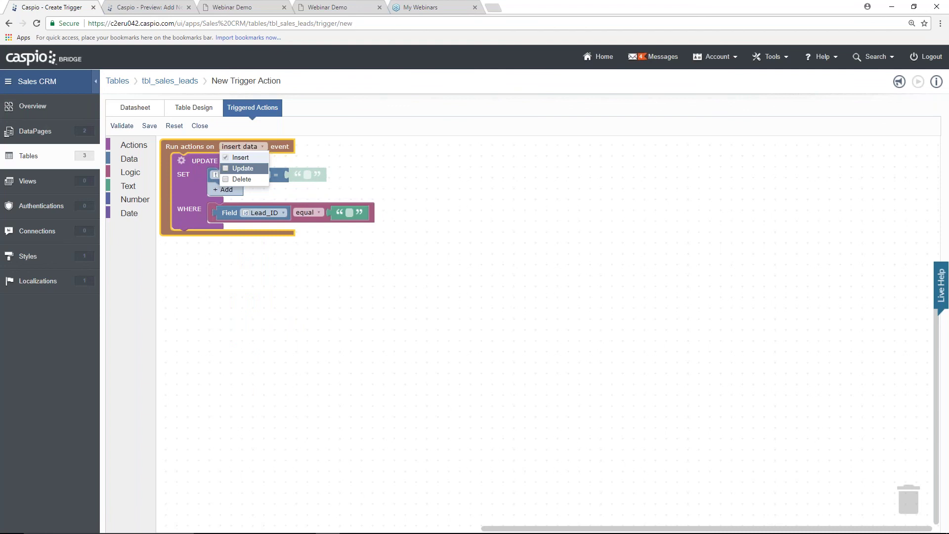
pyautogui.click(226, 169)
pyautogui.click(342, 125)
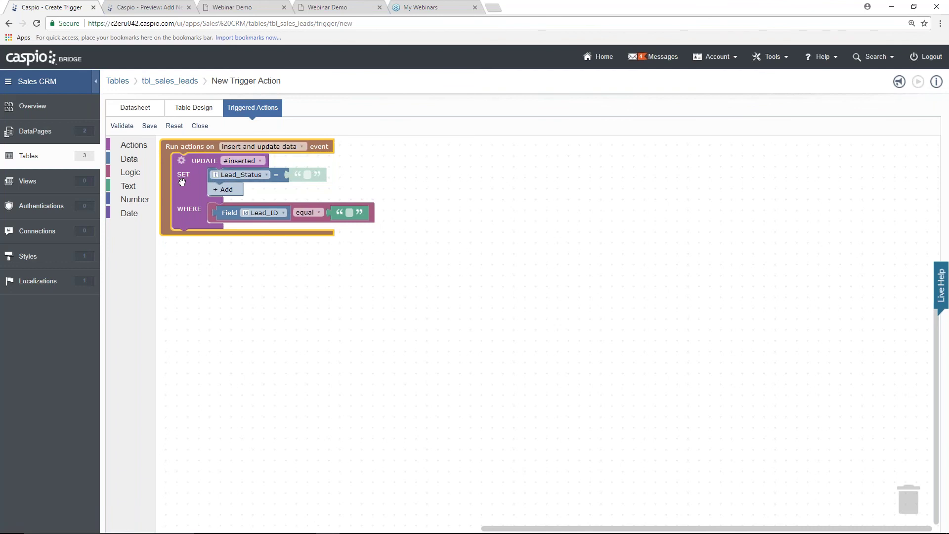
# - Set the UPDATE block to change the Commission field and assign it a two-operand arithmetic block
pyautogui.click(265, 177)
pyautogui.click(263, 307)
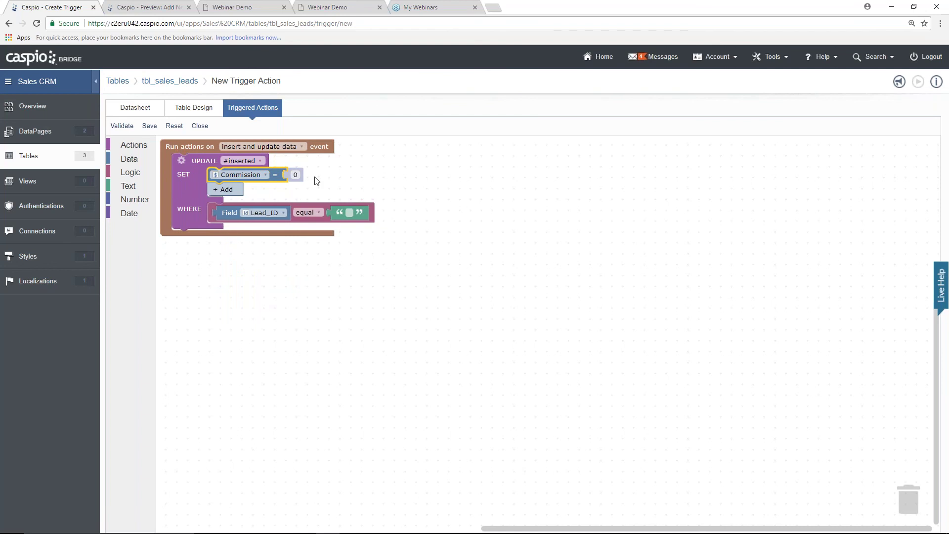
pyautogui.click(136, 200)
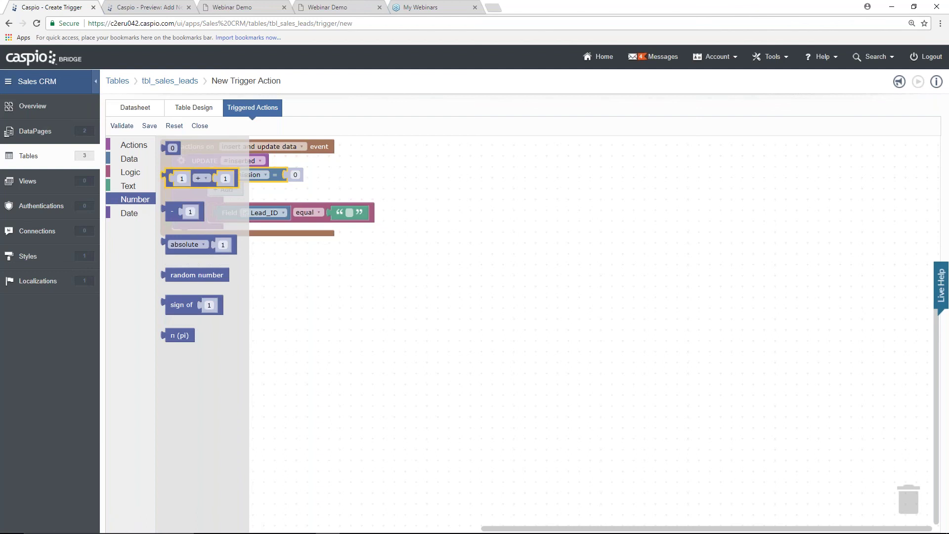
pyautogui.moveTo(169, 175); pyautogui.dragTo(298, 176)
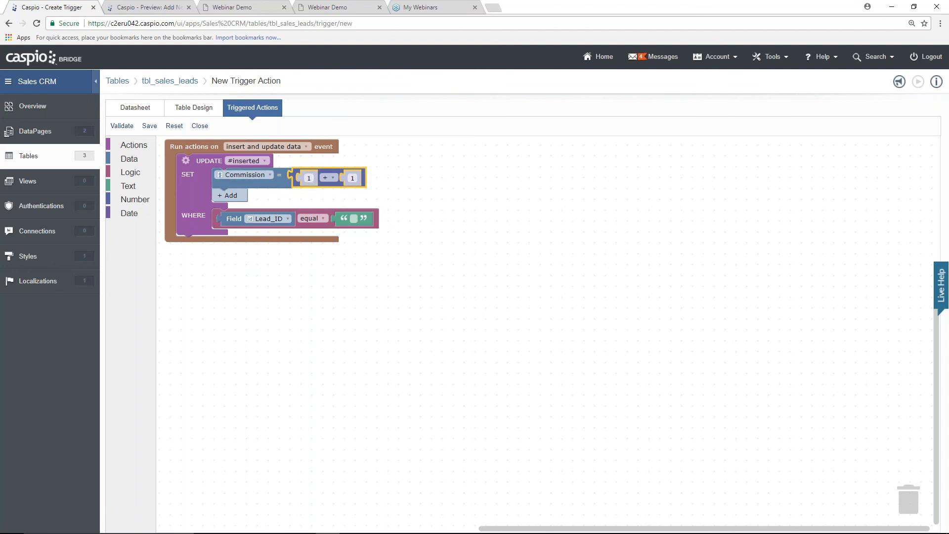
# - Insert a Field block for Deal_Size as the formula's first operand and set the operator to multiplication
pyautogui.click(129, 159)
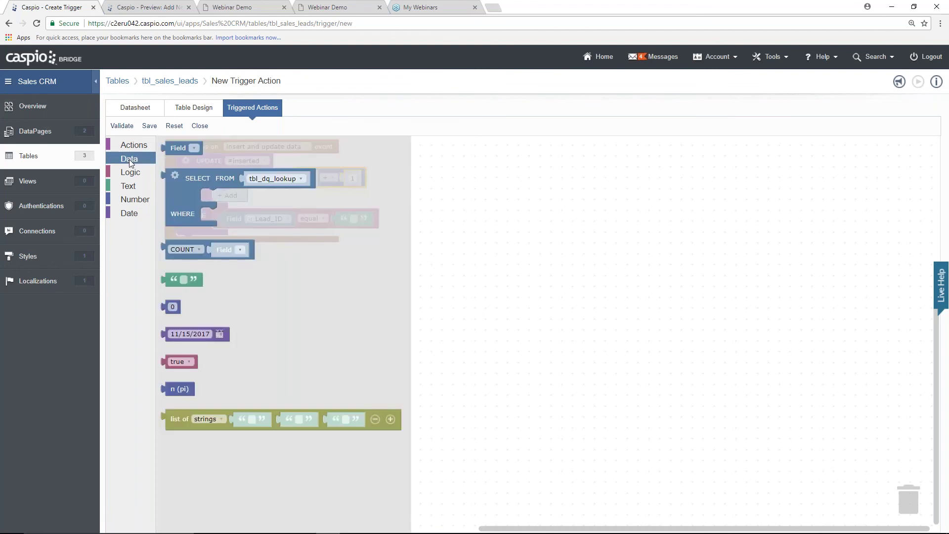
pyautogui.moveTo(178, 147); pyautogui.dragTo(324, 180)
pyautogui.click(349, 179)
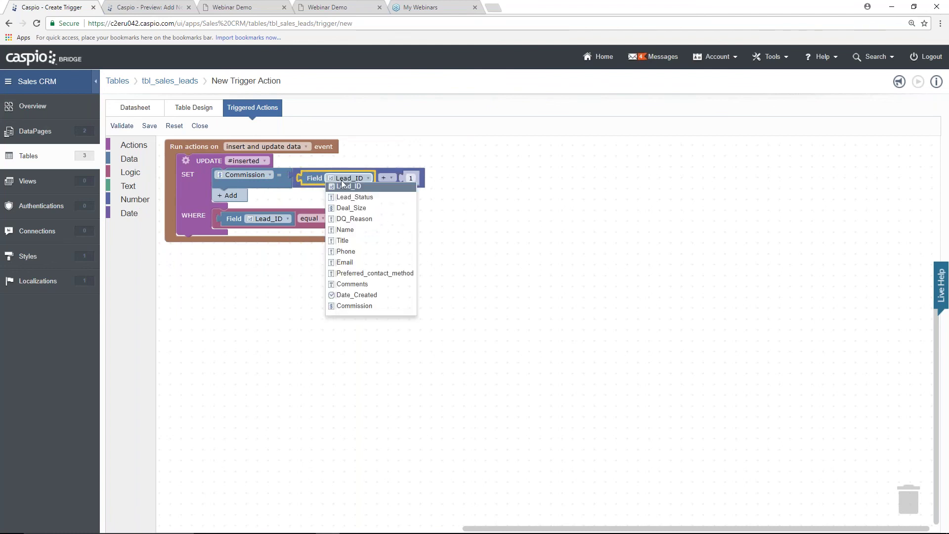
pyautogui.click(361, 210)
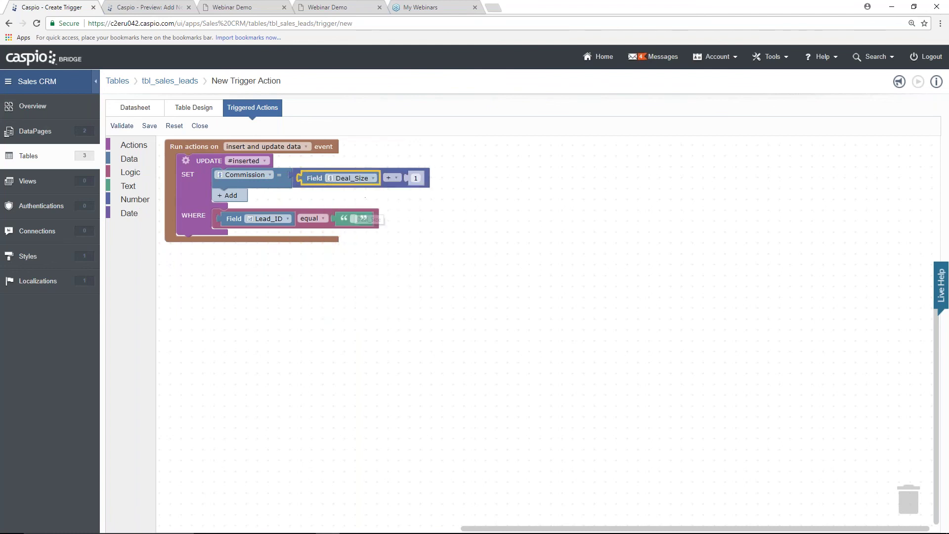
pyautogui.click(396, 178)
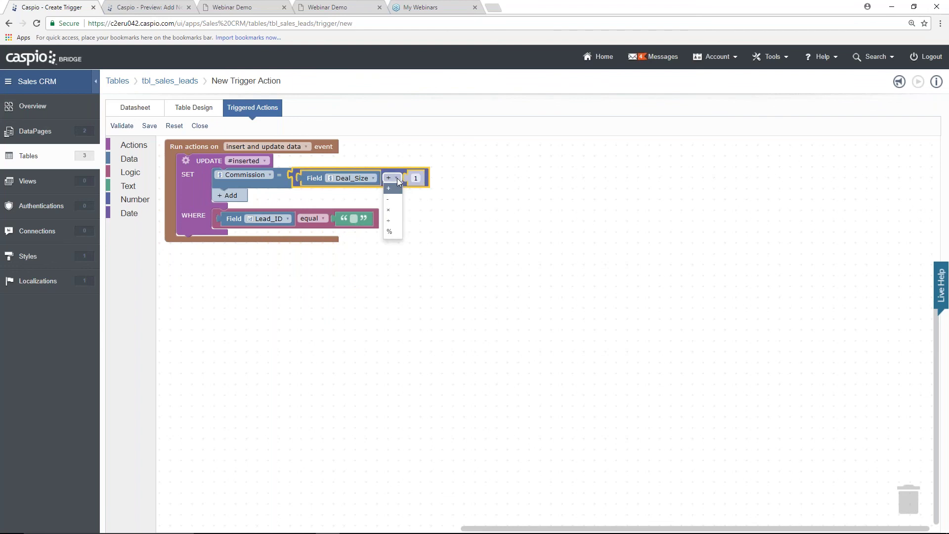
pyautogui.click(389, 210)
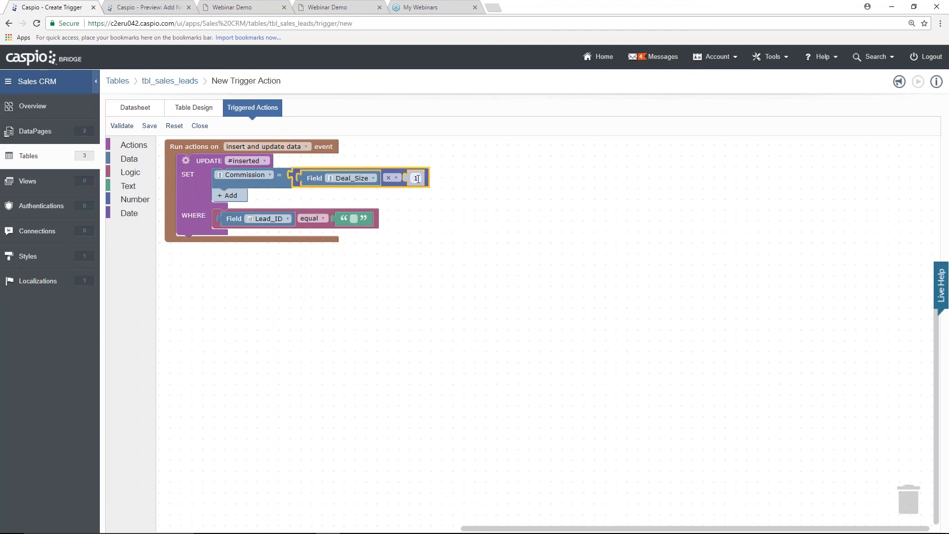
# - Set the second operand of the Commission formula to .10
pyautogui.moveTo(418, 178); pyautogui.dragTo(414, 178)
pyautogui.click(414, 178)
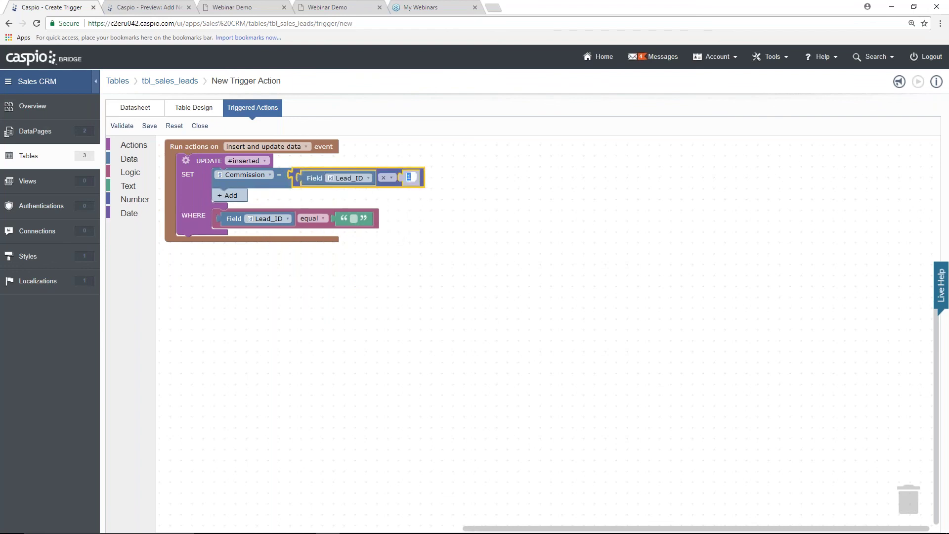
pyautogui.press('BackSpace')
pyautogui.write('.10')
pyautogui.click(477, 217)
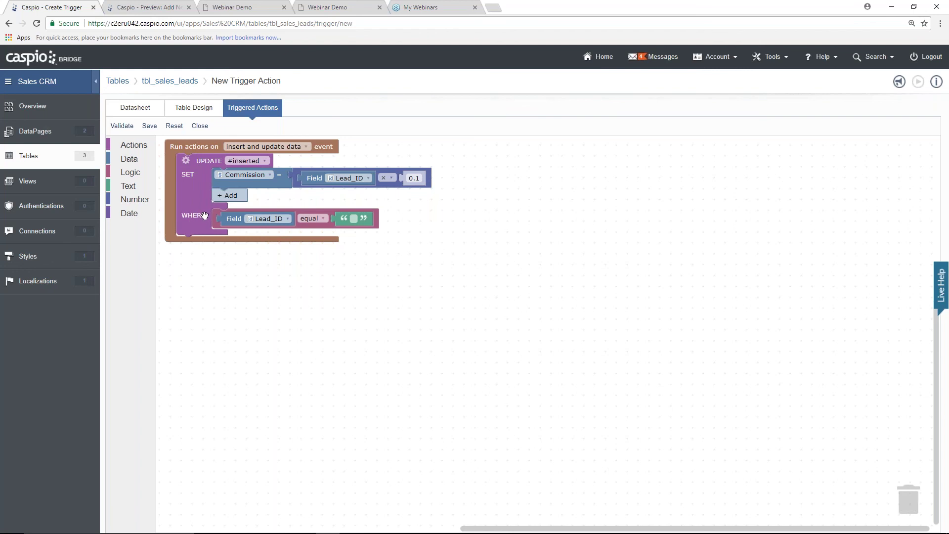
# - Define the WHERE condition as Lead_Status equal to "Customer"
pyautogui.click(269, 218)
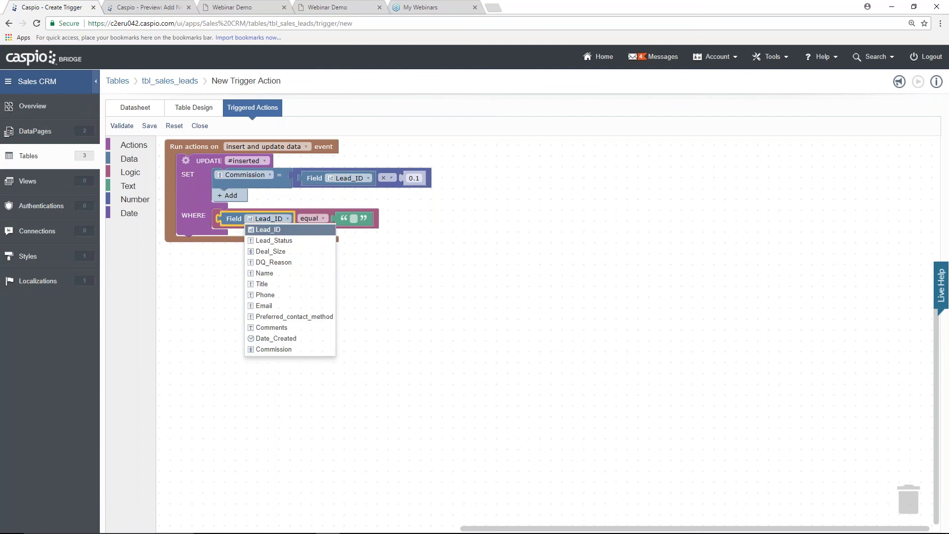
pyautogui.click(264, 239)
pyautogui.click(367, 218)
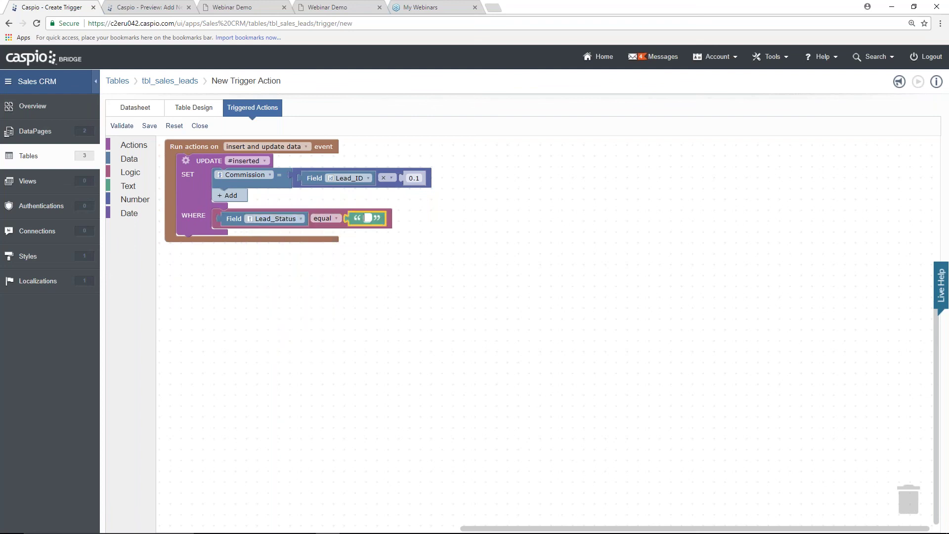
pyautogui.write('Customer')
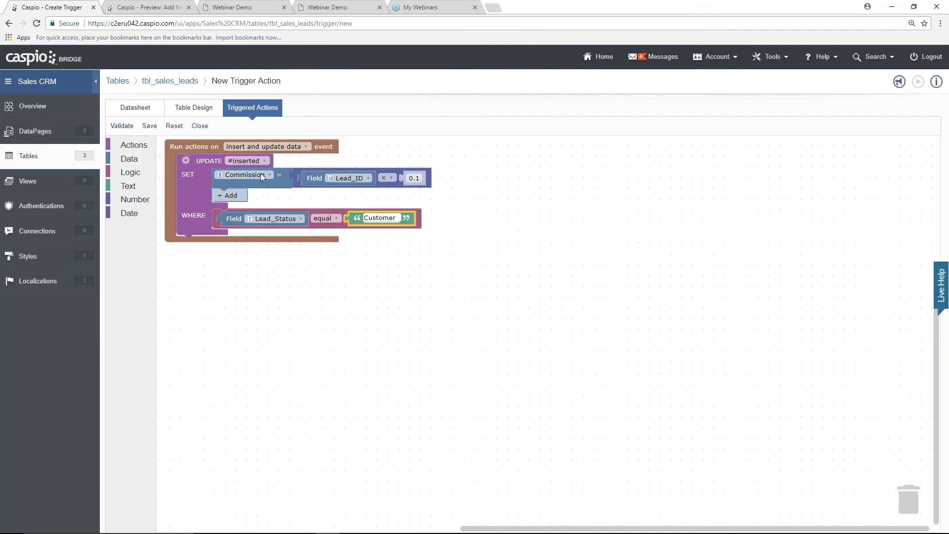
# - Set the Commission formula's field to Deal_Size, then save and enable the triggered action as "Update Commission"
pyautogui.click(364, 179)
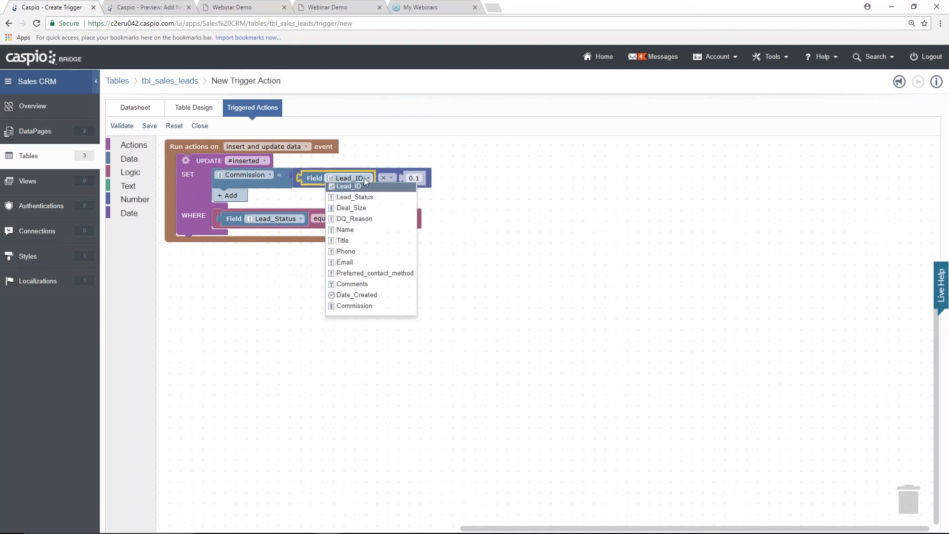
pyautogui.click(351, 208)
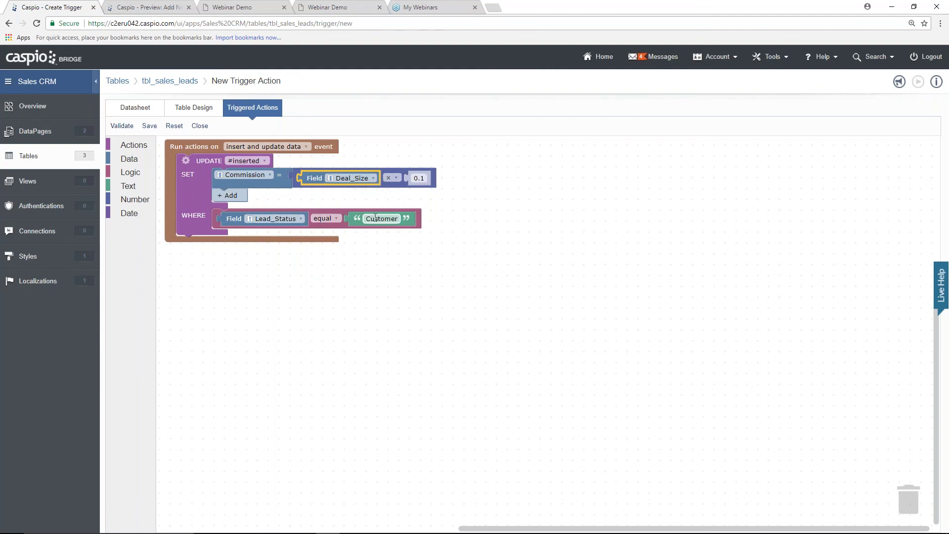
pyautogui.click(150, 127)
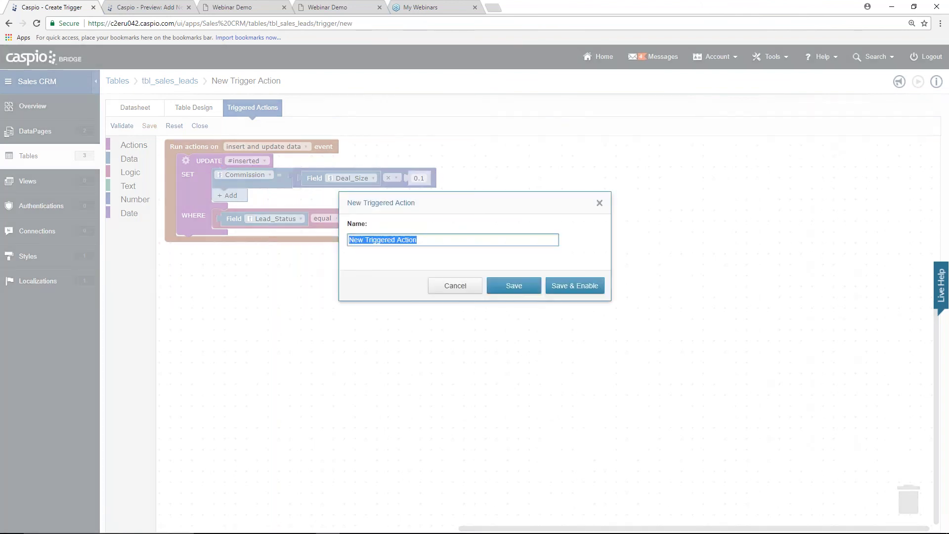
pyautogui.write('Update Commission')
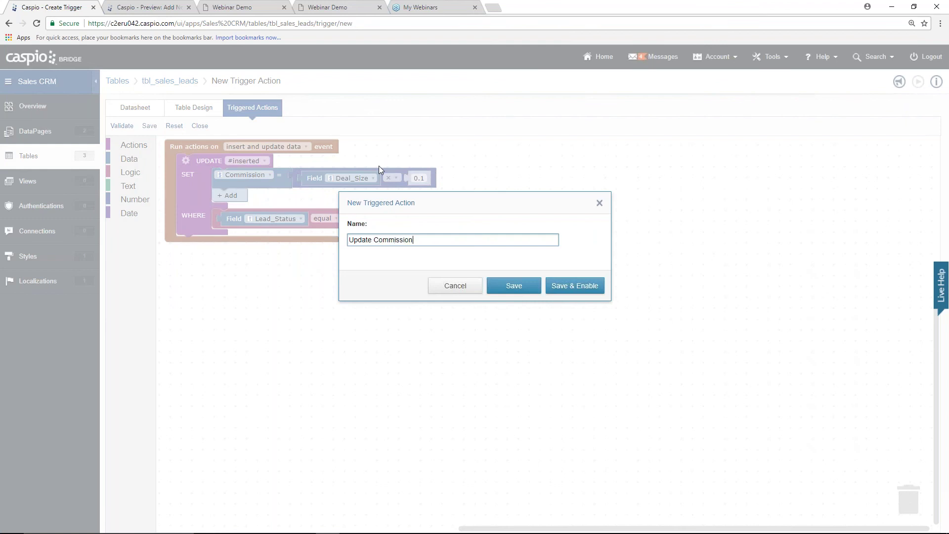
pyautogui.click(558, 286)
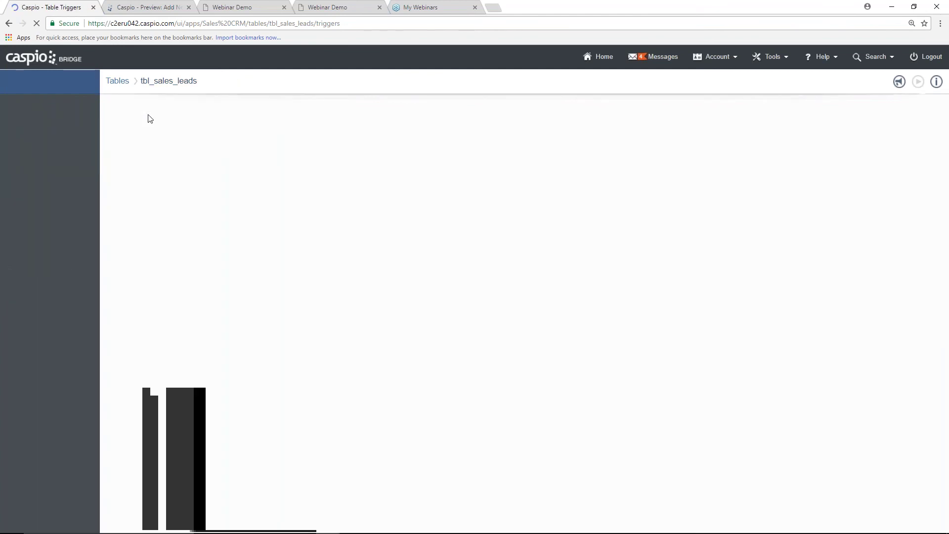
# - In the tbl_sales_leads datasheet, change the Lead_Status of the 15000 deal-size opportunity to Customer and commit the record
pyautogui.click(138, 110)
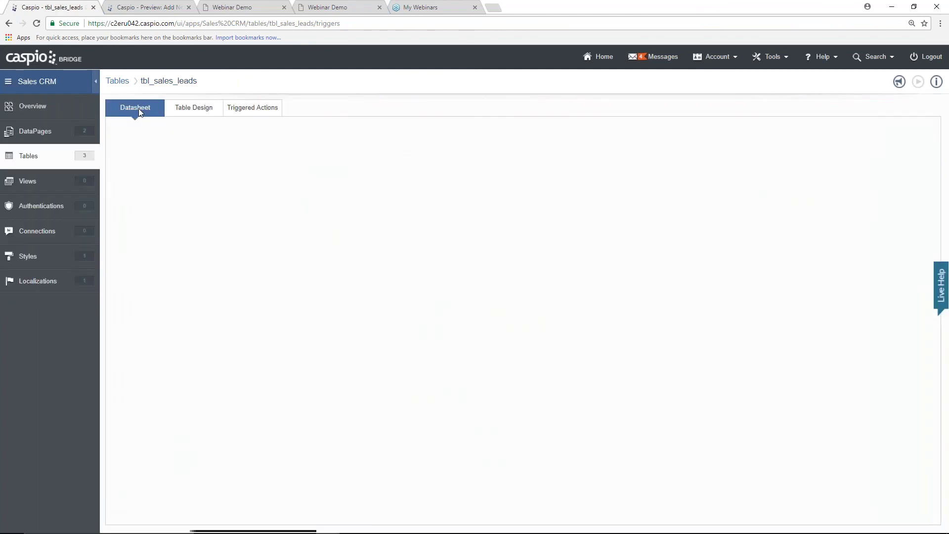
pyautogui.click(215, 199)
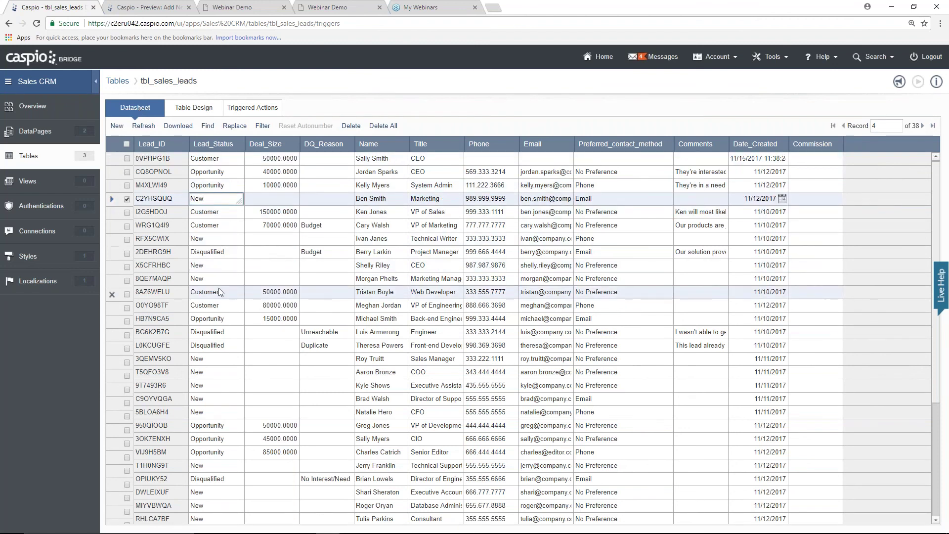
pyautogui.click(230, 320)
pyautogui.doubleClick(220, 319)
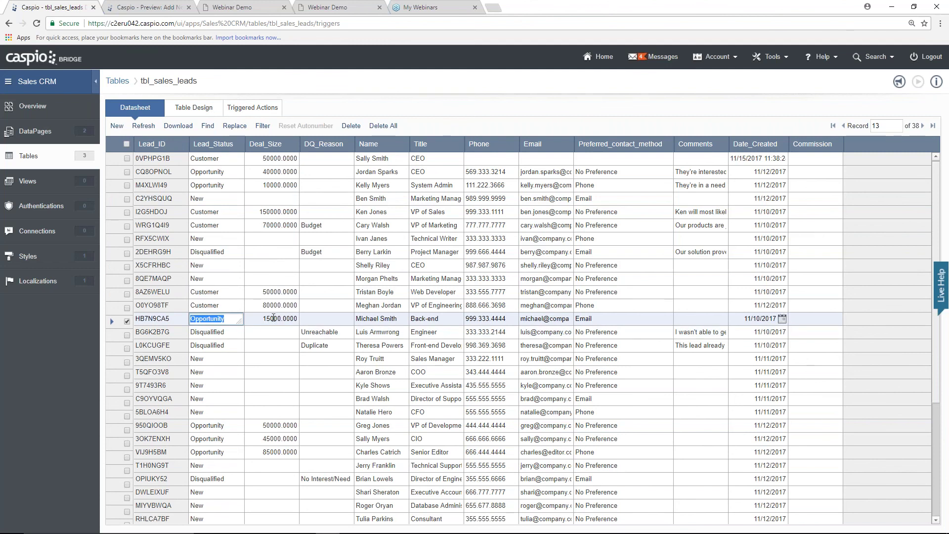
pyautogui.write('Customer')
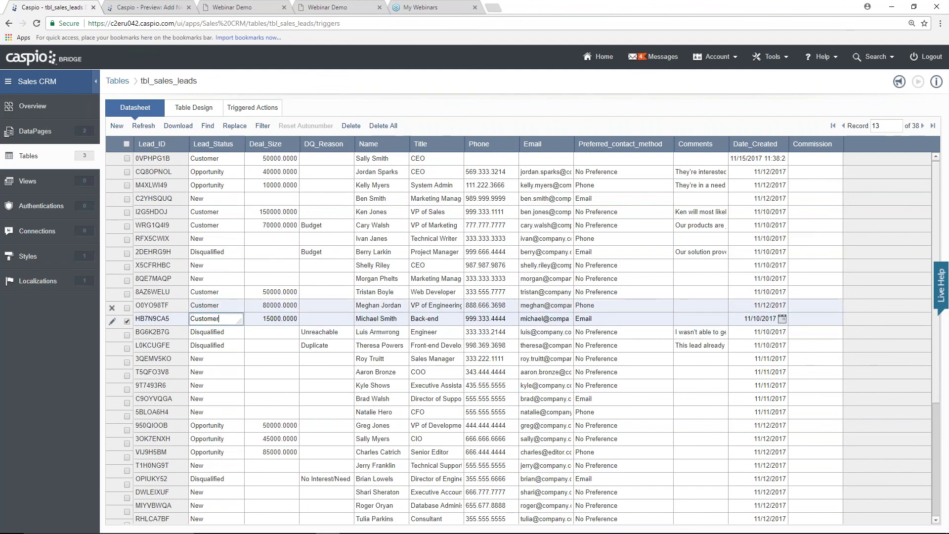
pyautogui.press('Down')
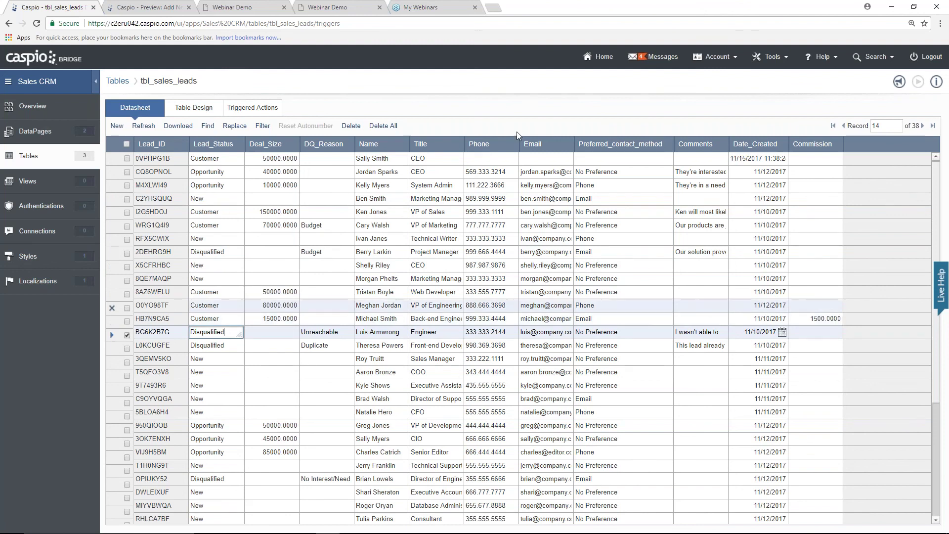
# - Switch to the Webinar Demo site and submit a new lead with status Customer, deal size 100000 and the lead's full name
pyautogui.click(348, 8)
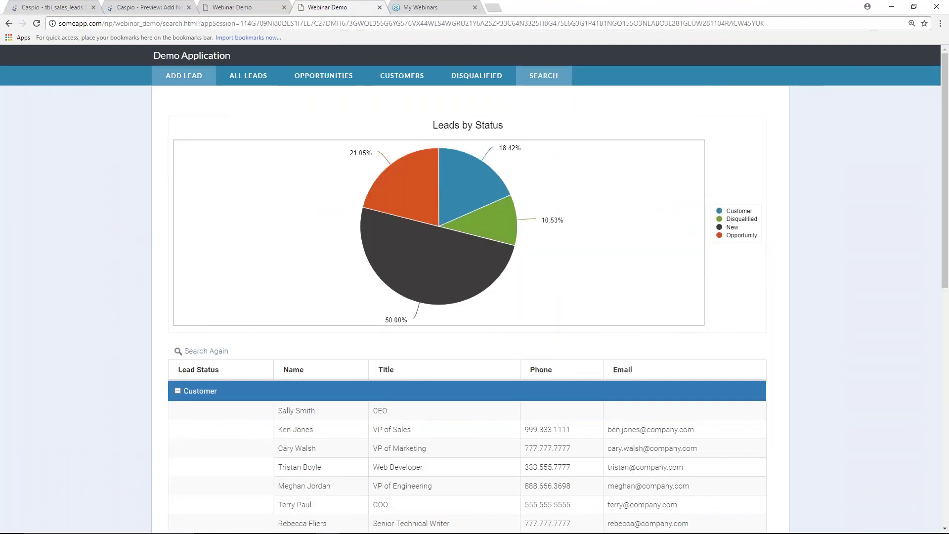
pyautogui.click(188, 76)
pyautogui.click(298, 123)
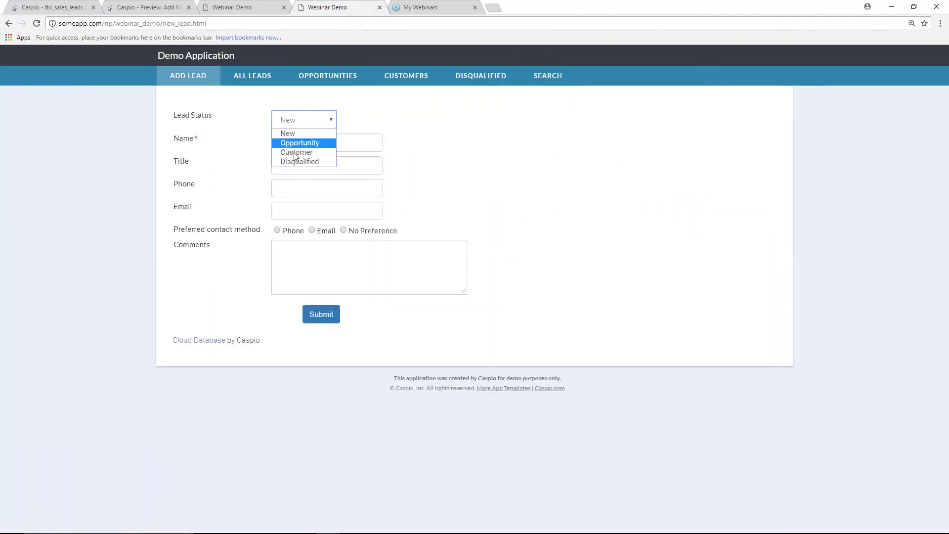
pyautogui.click(296, 150)
pyautogui.click(370, 143)
pyautogui.write('100000')
pyautogui.click(335, 170)
pyautogui.write('Bob Jones')
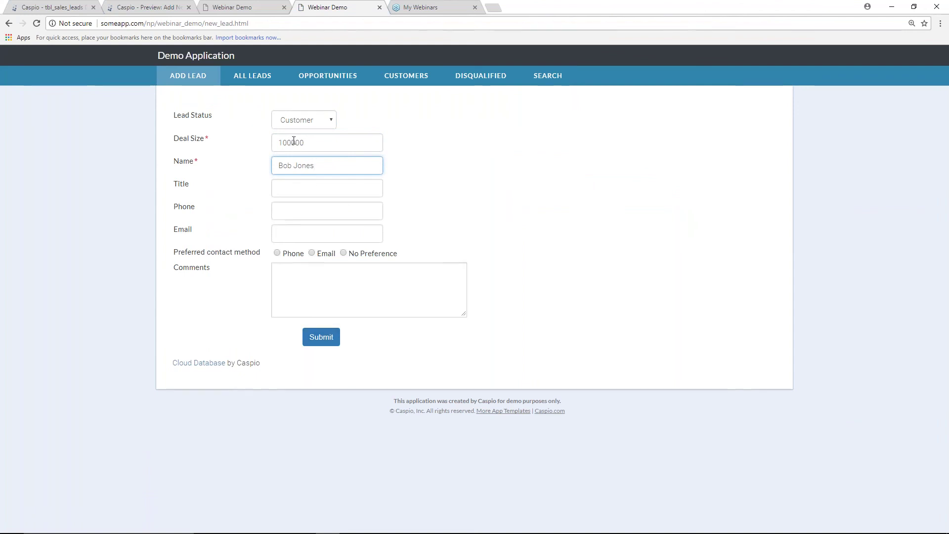
pyautogui.click(321, 337)
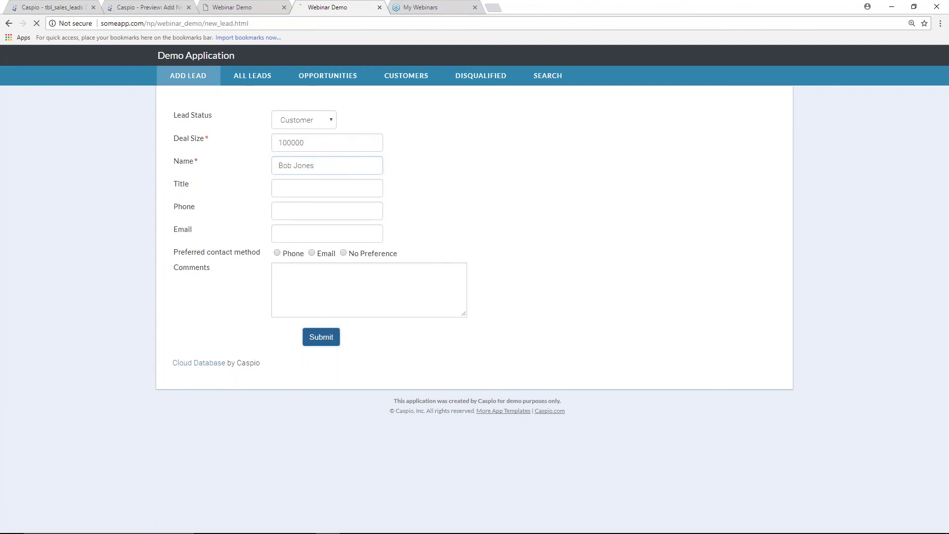
# - Return to the tbl_sales_leads datasheet, refresh it, and check the Commission value of the newly submitted 100000 deal-size lead
pyautogui.click(64, 8)
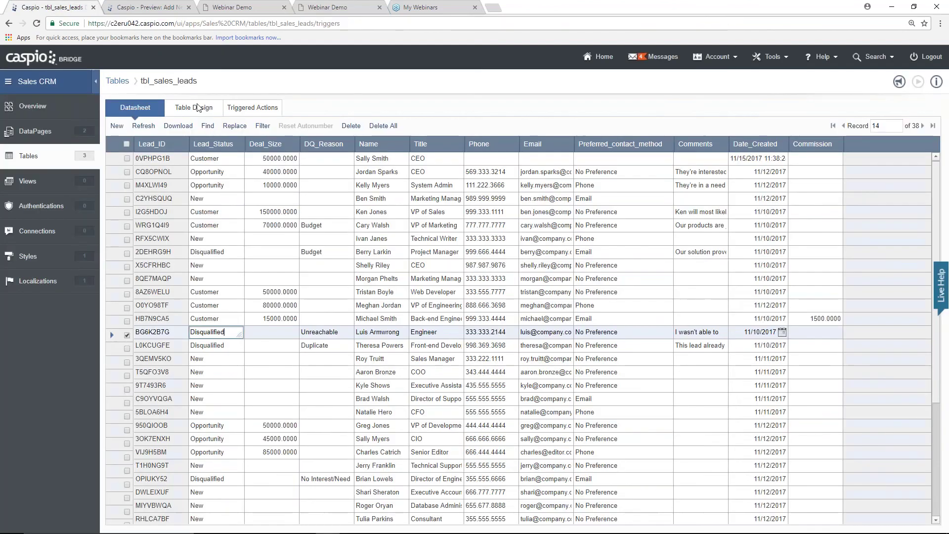
pyautogui.click(143, 126)
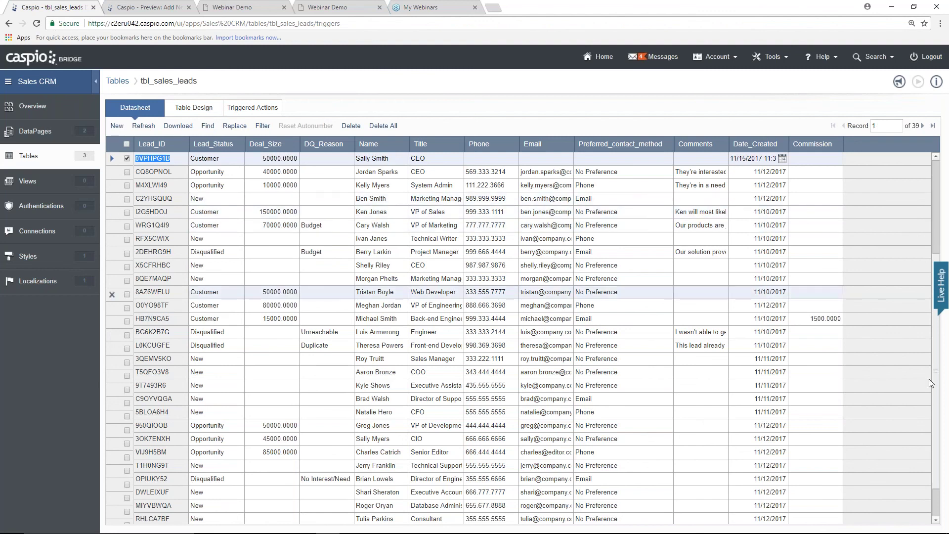
pyautogui.scroll(-5, 904, 386)
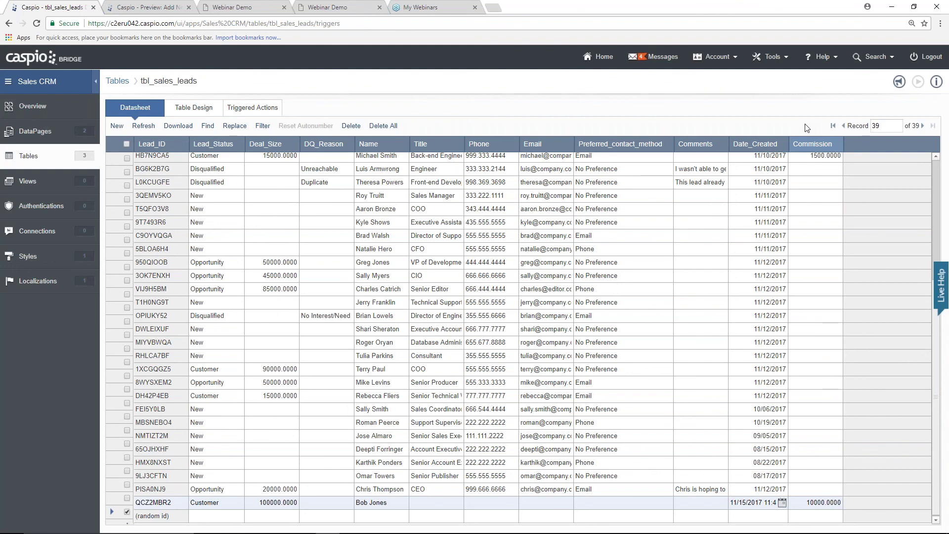
# - Open caspio.com in a new browser tab and view the course schedule on the customer support Live Training page
pyautogui.click(495, 9)
pyautogui.write('caspio.co')
pyautogui.press('Return')
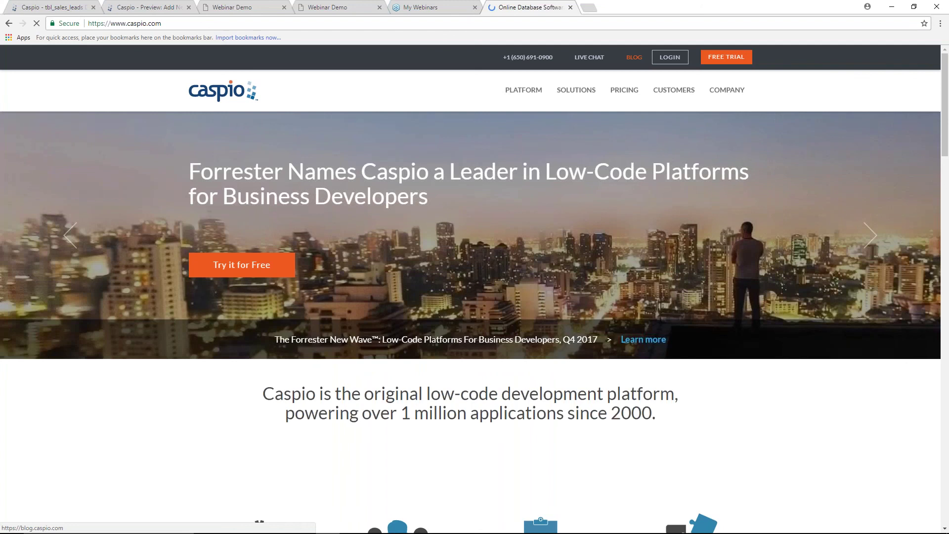
pyautogui.moveTo(658, 93)
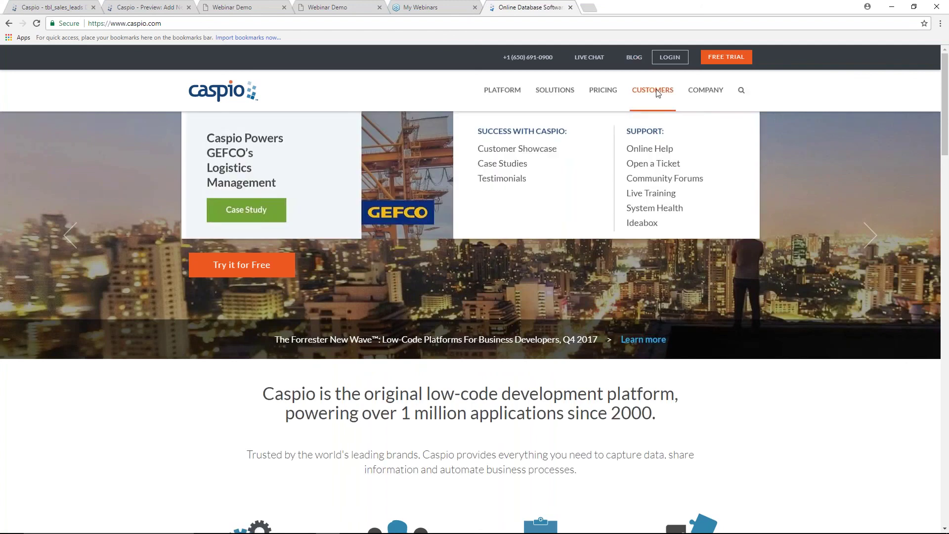
pyautogui.click(640, 192)
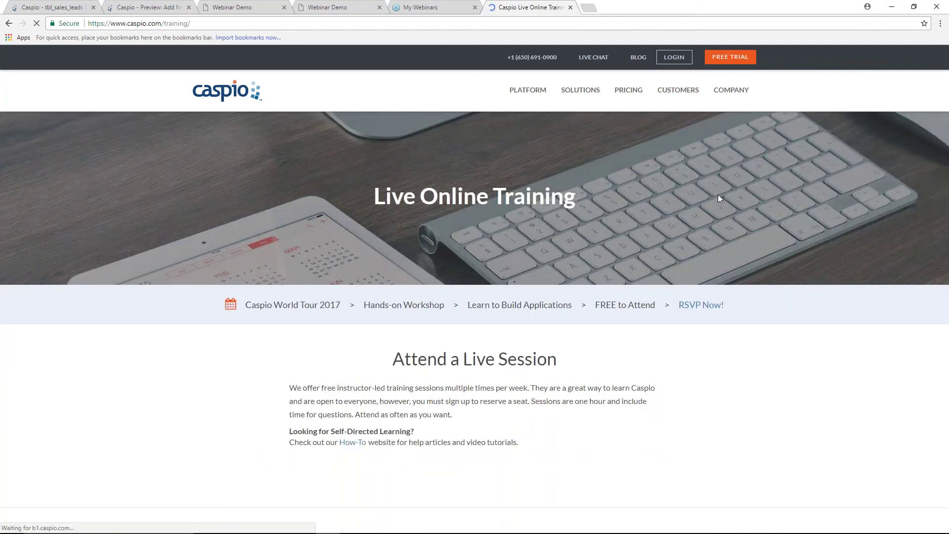
pyautogui.scroll(-1, 718, 194)
pyautogui.scroll(-5, 719, 195)
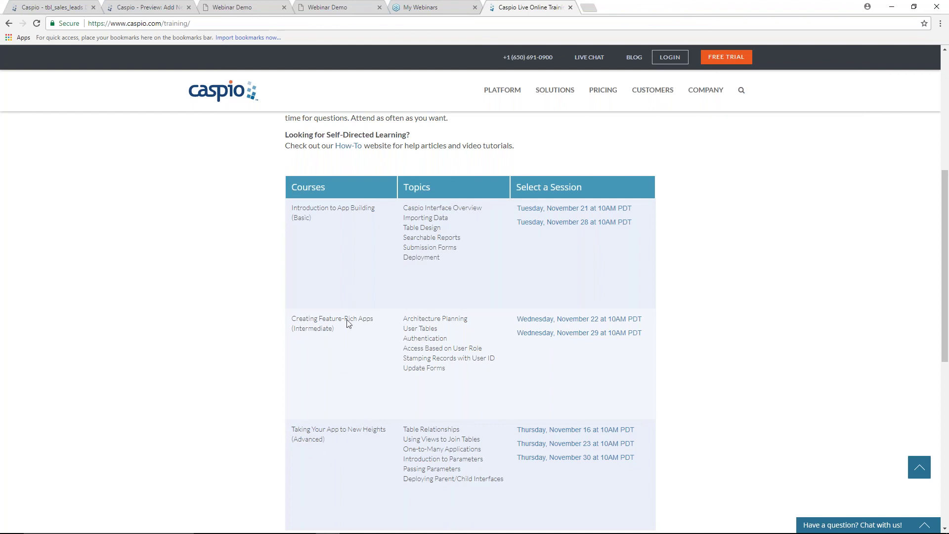
pyautogui.moveTo(447, 218); pyautogui.dragTo(404, 219)
pyautogui.click(403, 219)
pyautogui.moveTo(448, 218); pyautogui.dragTo(403, 220)
pyautogui.click(455, 223)
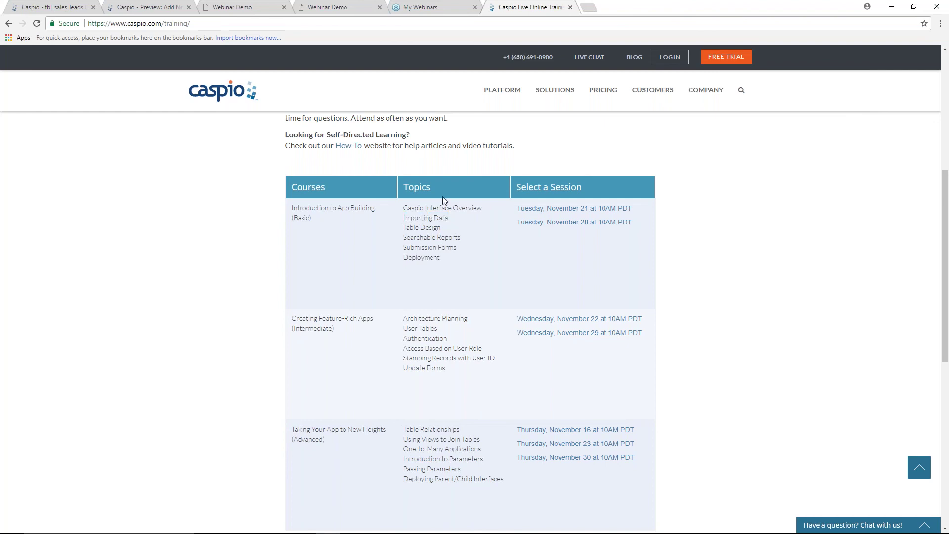